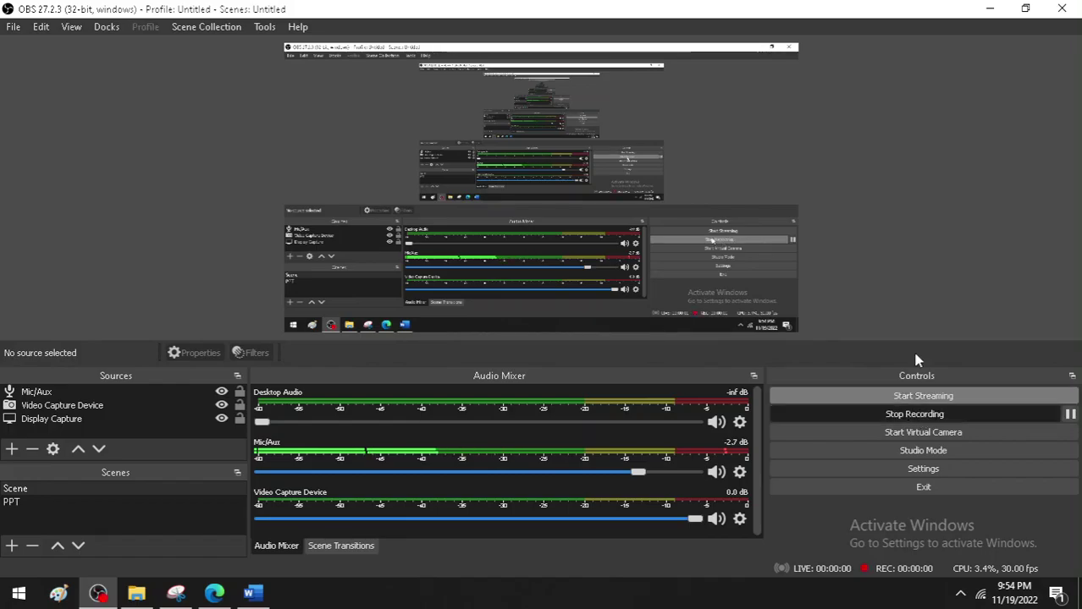
Start the OBS Studio screen recording
click(990, 8)
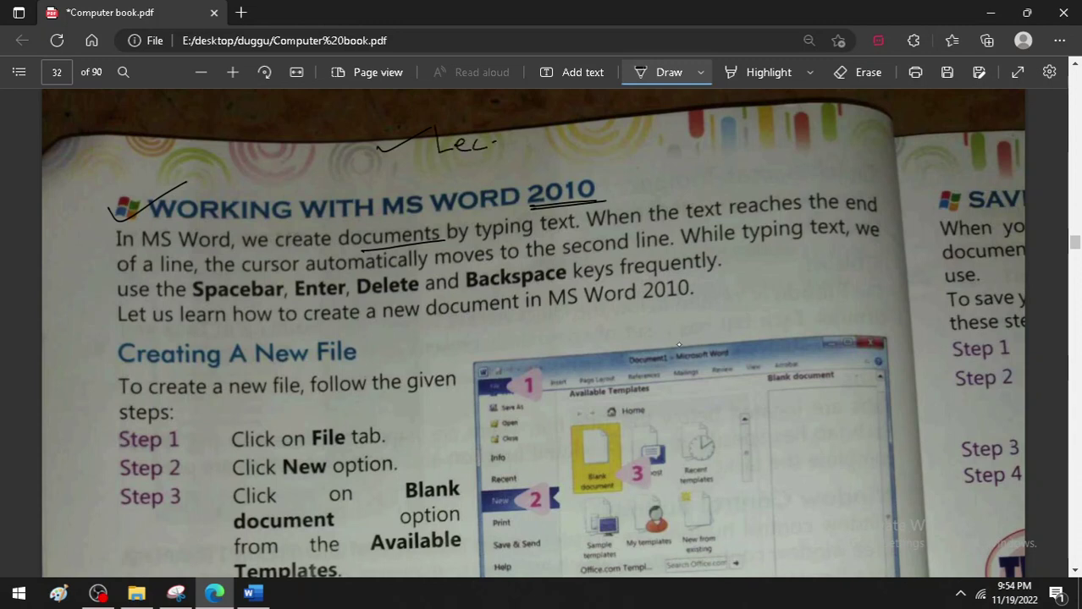
Handwrite '-2' after 'Lec' on the textbook page, underline it, and switch to Word
drag(490, 142, 503, 142)
drag(510, 134, 532, 144)
drag(441, 162, 533, 165)
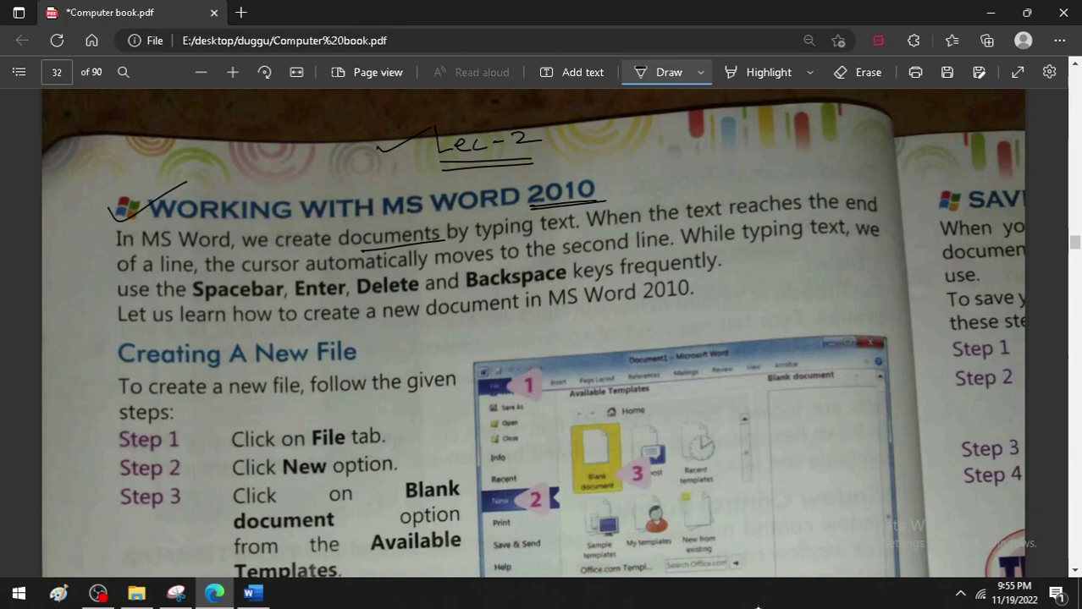
click(250, 595)
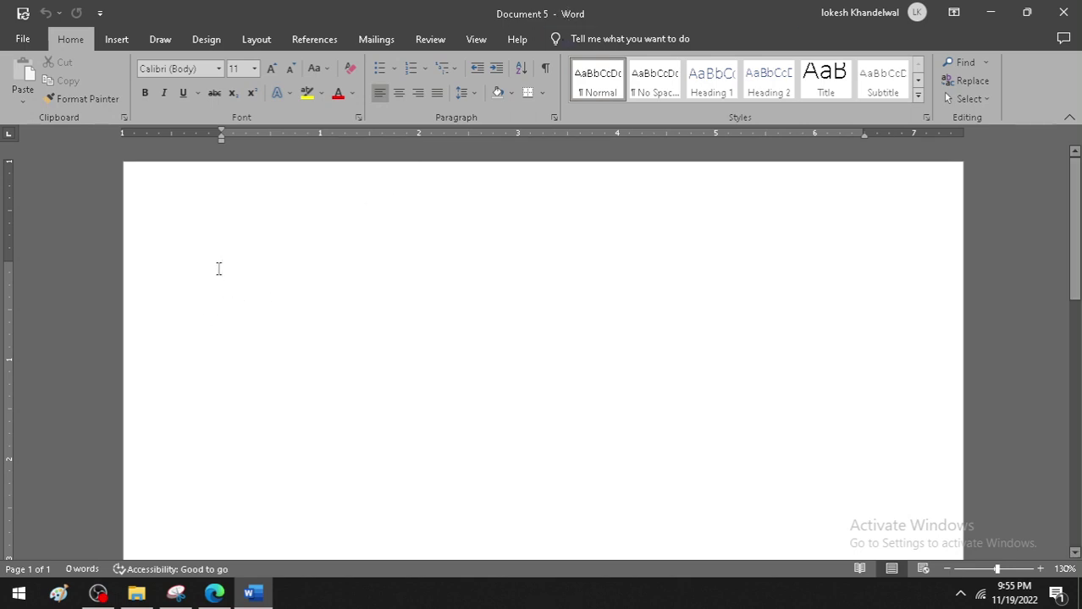
Type the practice letters 'gsfgsgsgsgfsfgsghfjmnfhj' and set the Word zoom to 150%
key(XF86MonBrightnessDown)
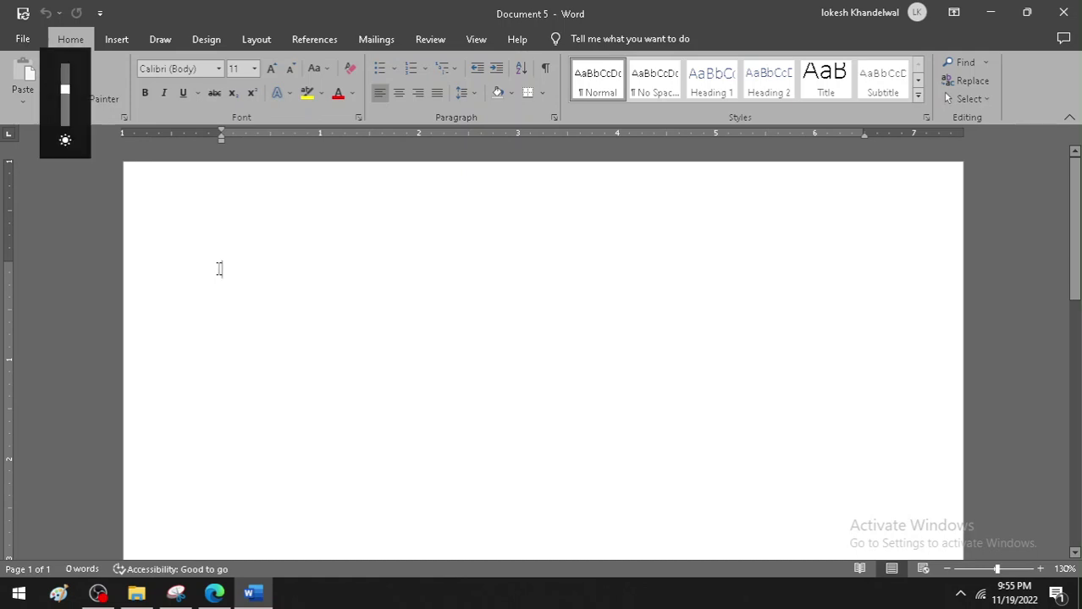
key(XF86MonBrightnessDown)
key(XF86MonBrightnessDown)
key(XF86MonBrightnessDown)
text(f)
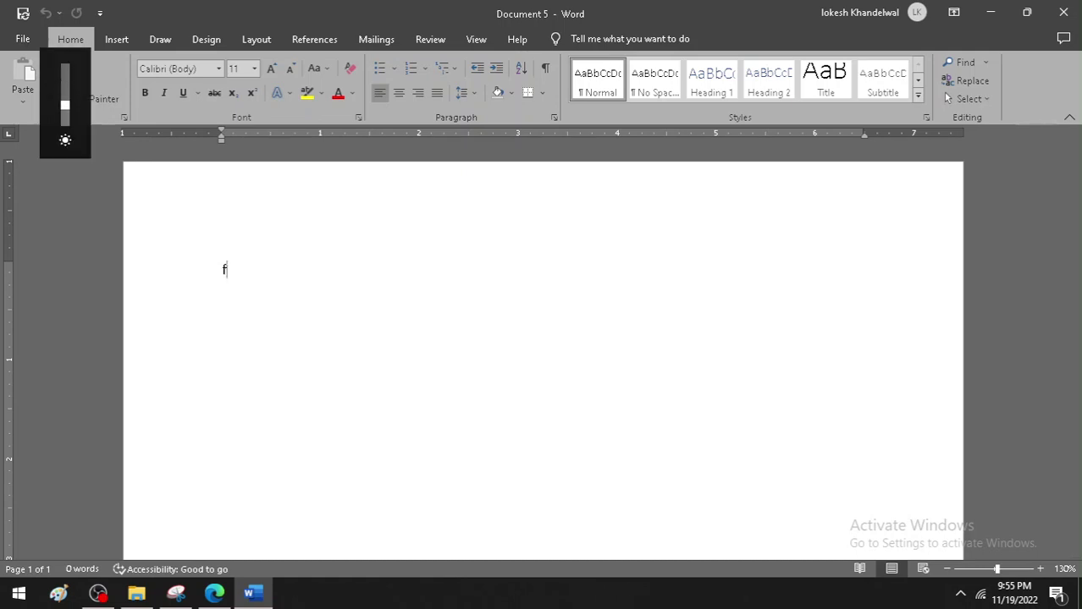
text(gsfgsgsgsgfsfgsghfjmnfhj)
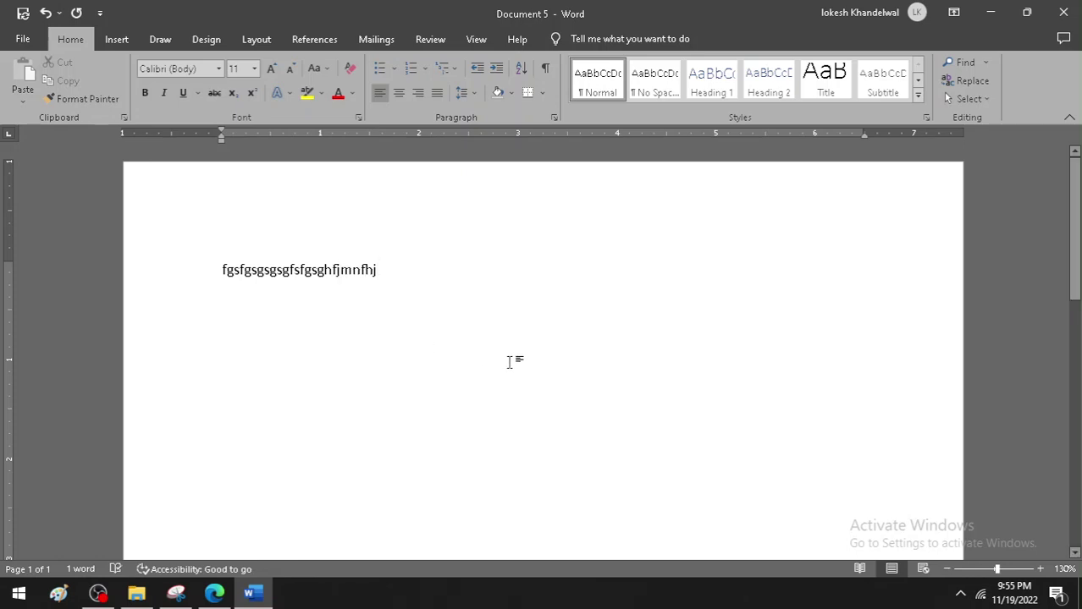
ctrl+scroll(508, 363, up, 2)
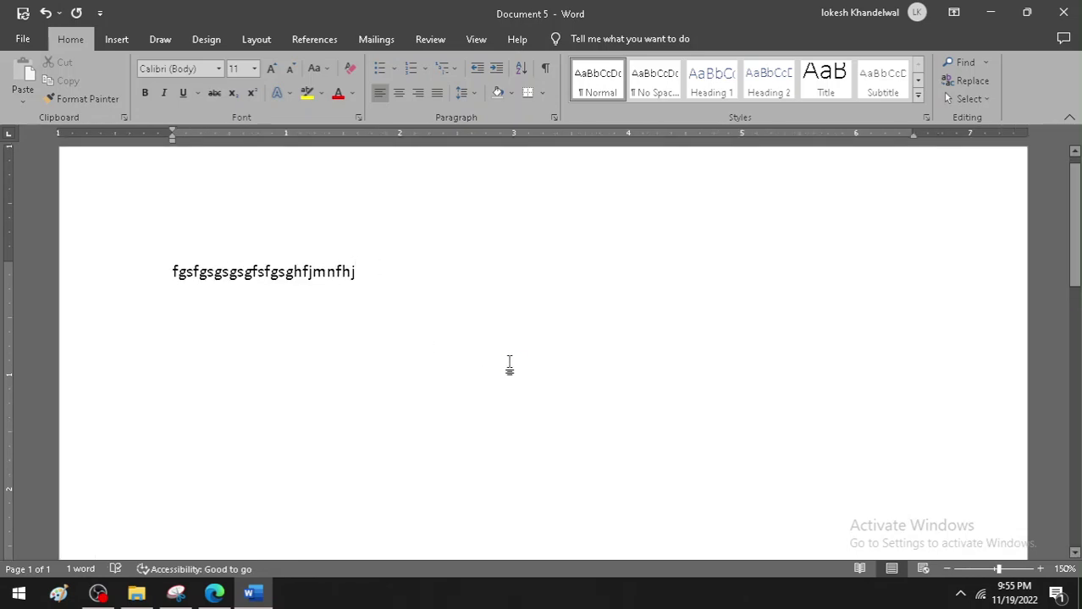
ctrl+scroll(508, 364, up, 1)
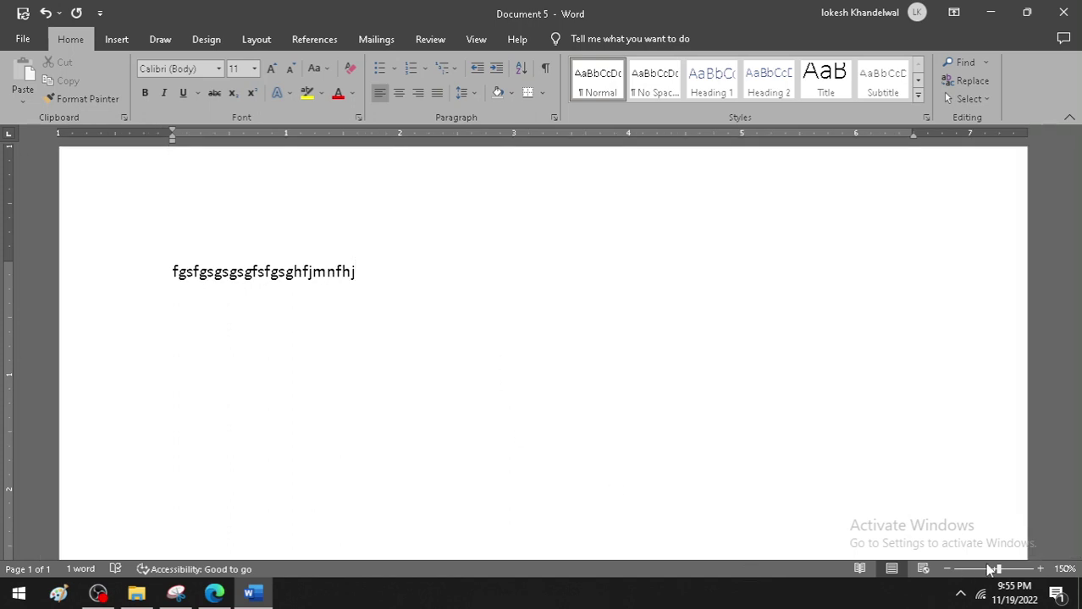
click(1007, 569)
drag(1002, 573, 998, 569)
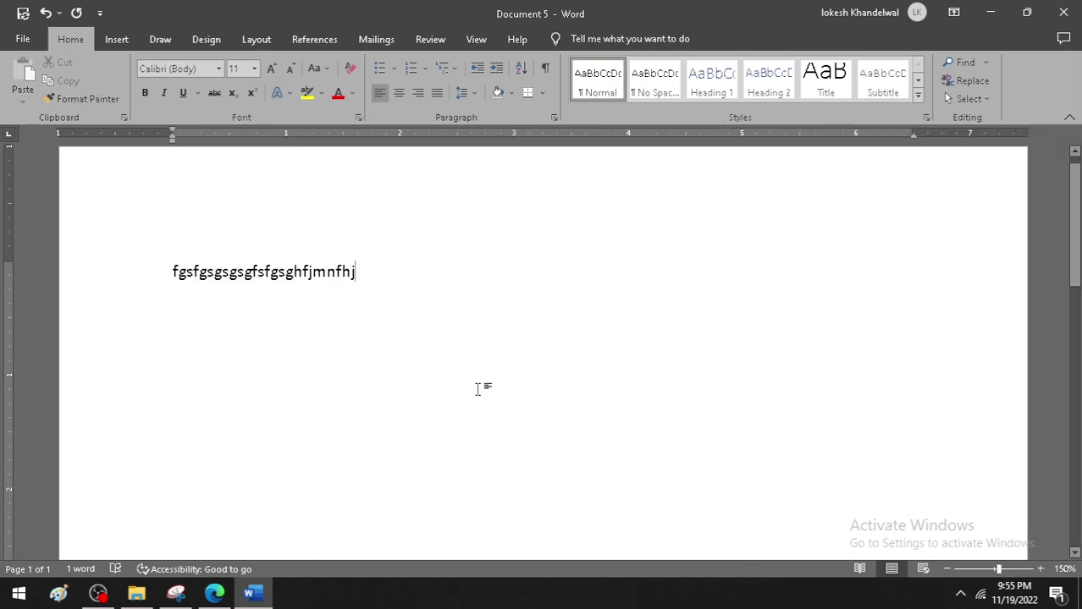
Add more letters, glance at the textbook PDF, then continue with long runs of f's and g's
text(ghddghg)
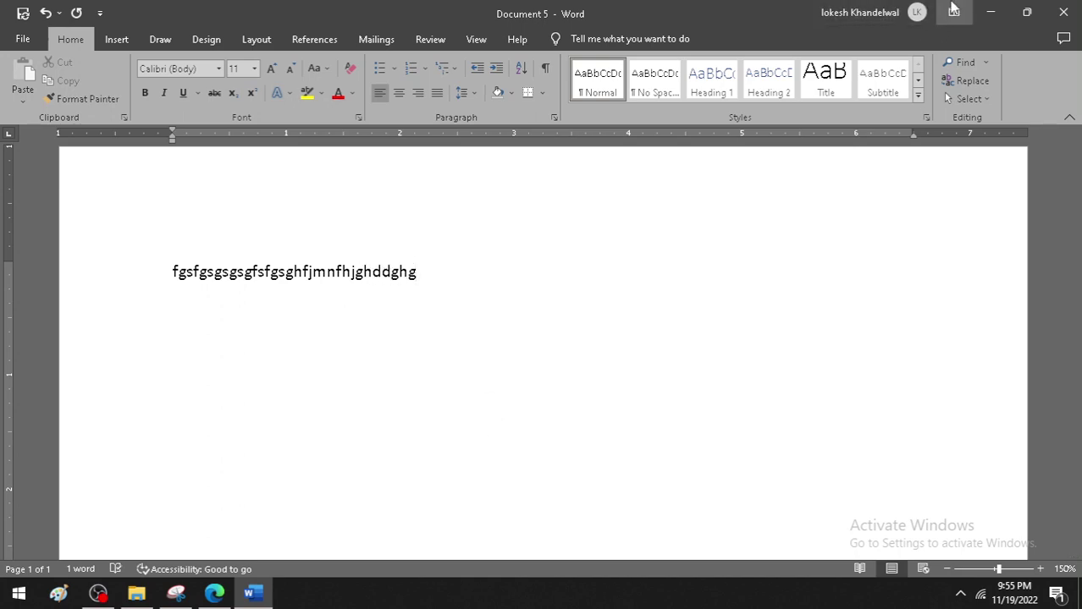
click(990, 13)
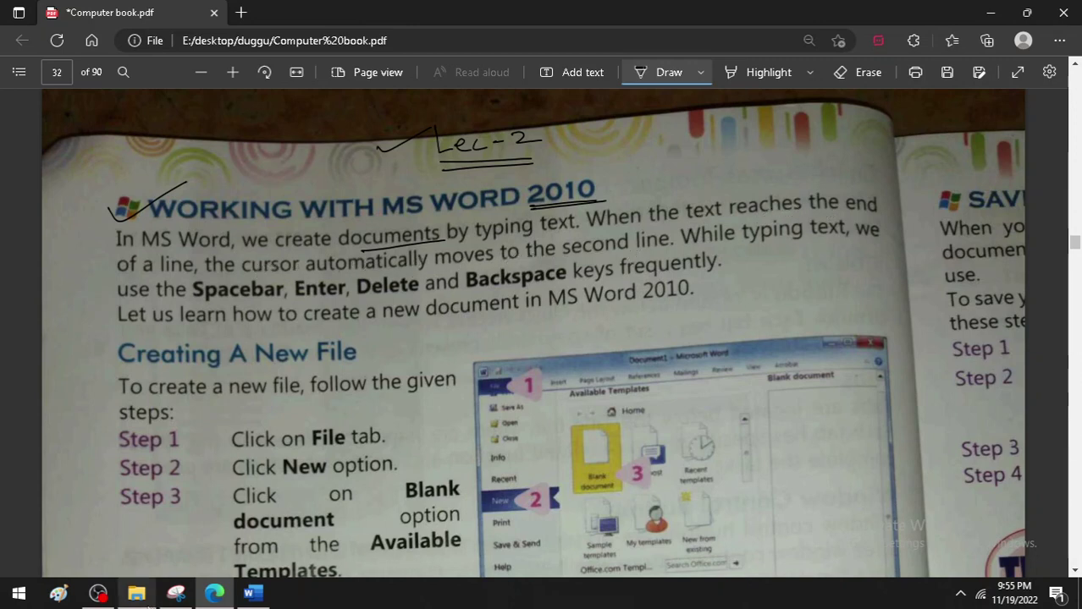
click(252, 594)
text(ghfjmnfhjghddghggh)
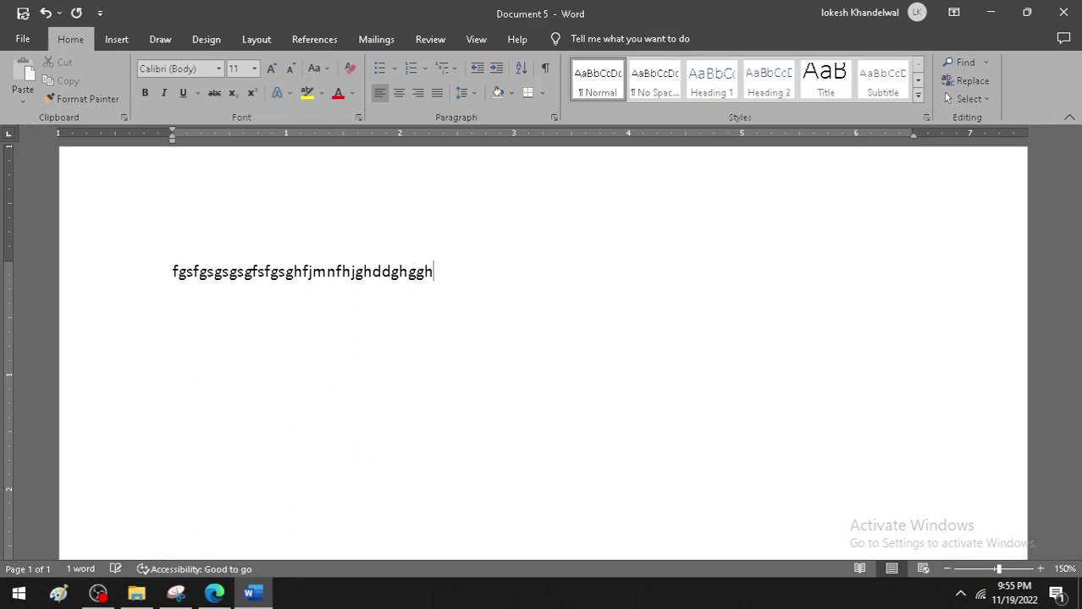
text(gggfff)
text(ffffffffffffffffffffffffffffffffggggggggggggggg)
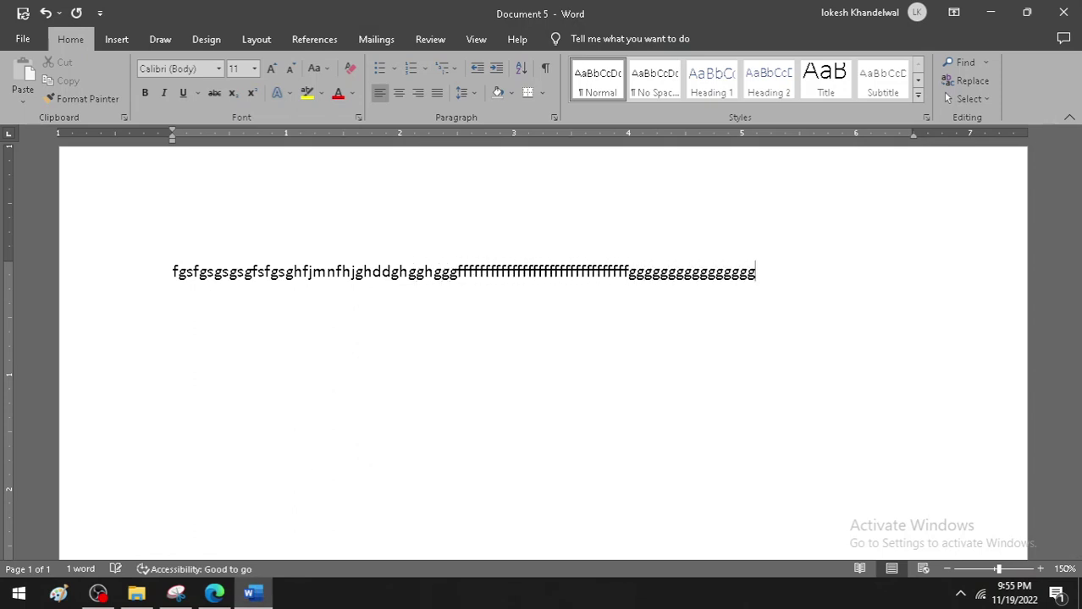
text(gggggggggggggggggggggggggggggggggggggggggggggggggggggggggggg)
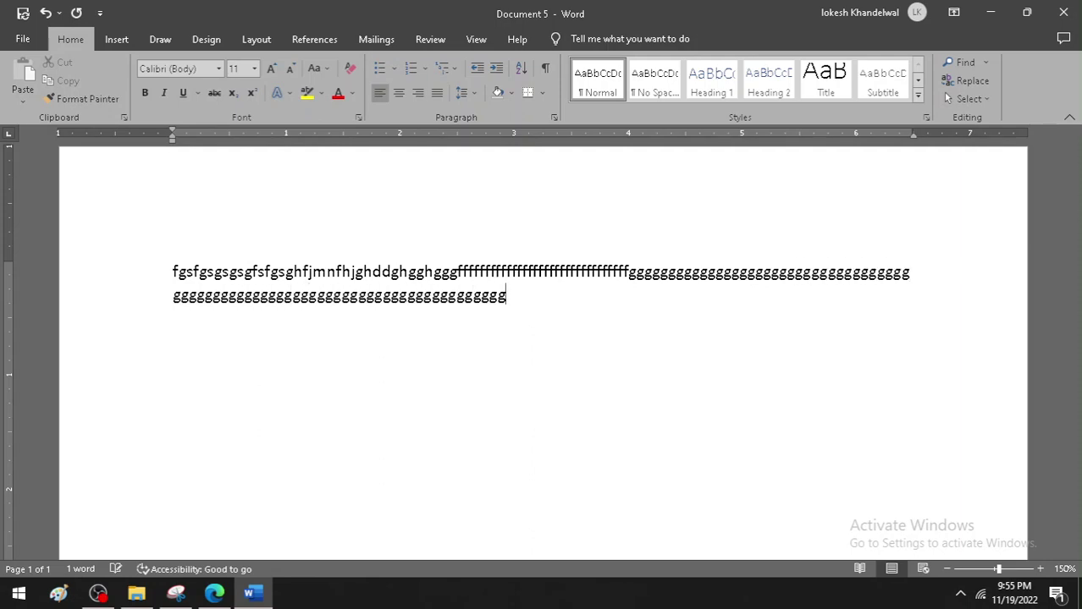
text(gggggggggggggggggggggggggggggggggggggggggg)
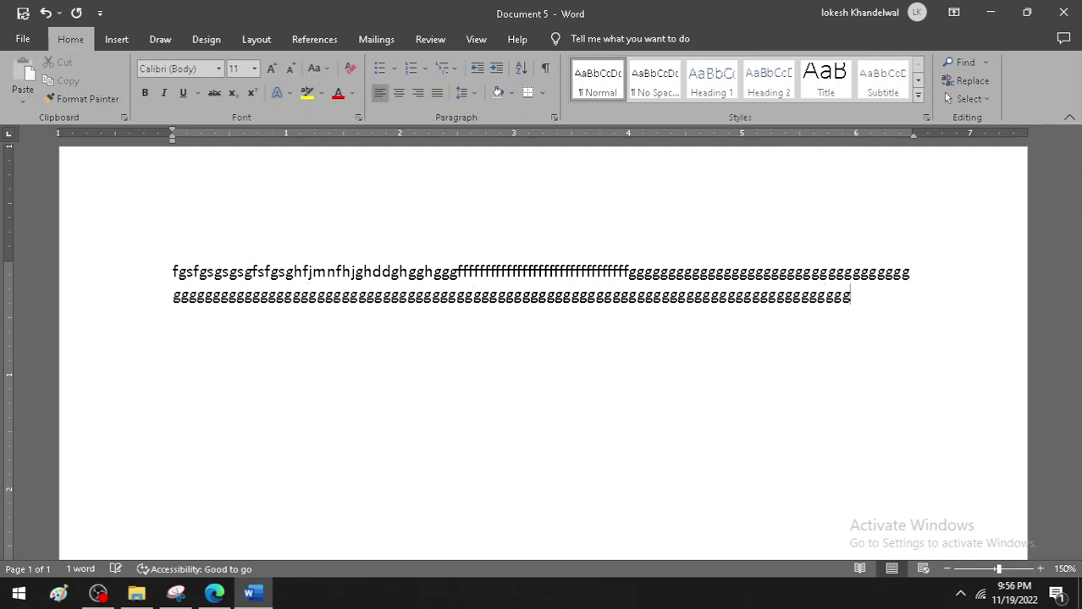
text(gggggg)
text(gggg)
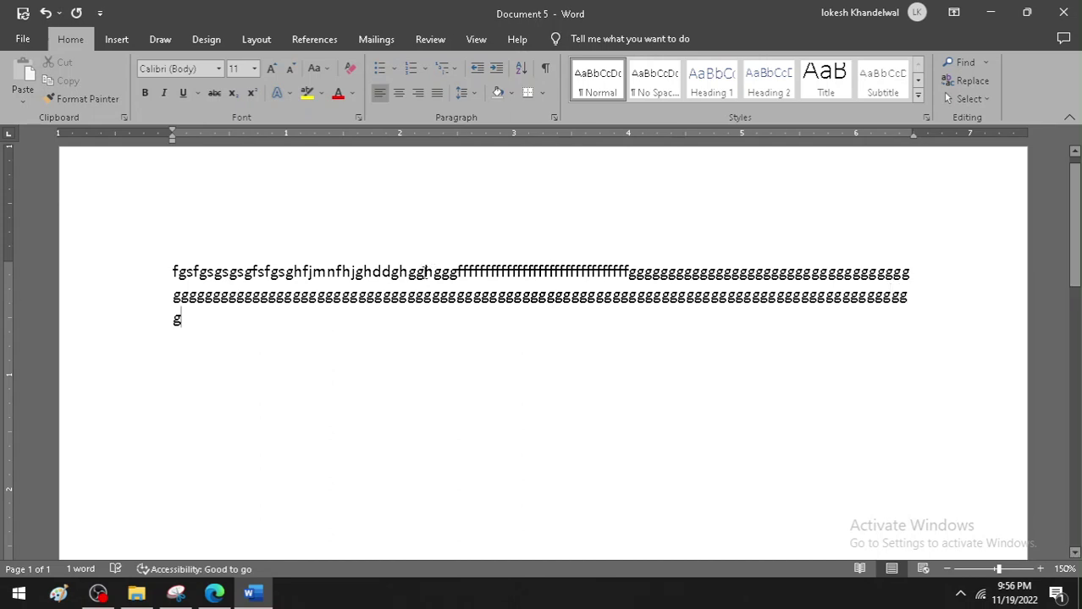
Underline Spacebar, Delete and Backspace in the textbook paragraph, then return to Word
click(222, 597)
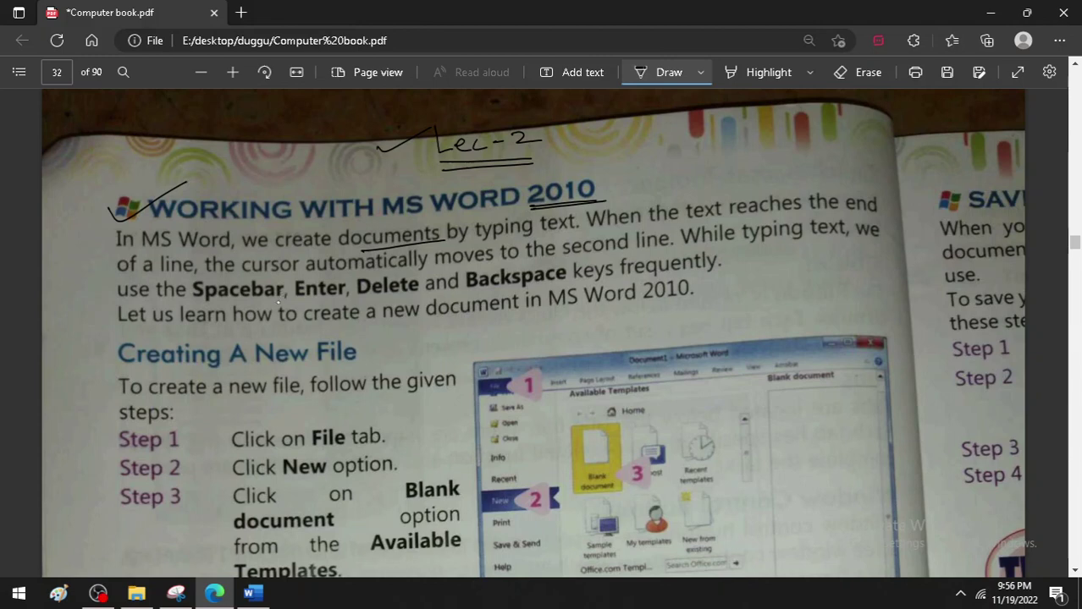
drag(221, 302, 428, 283)
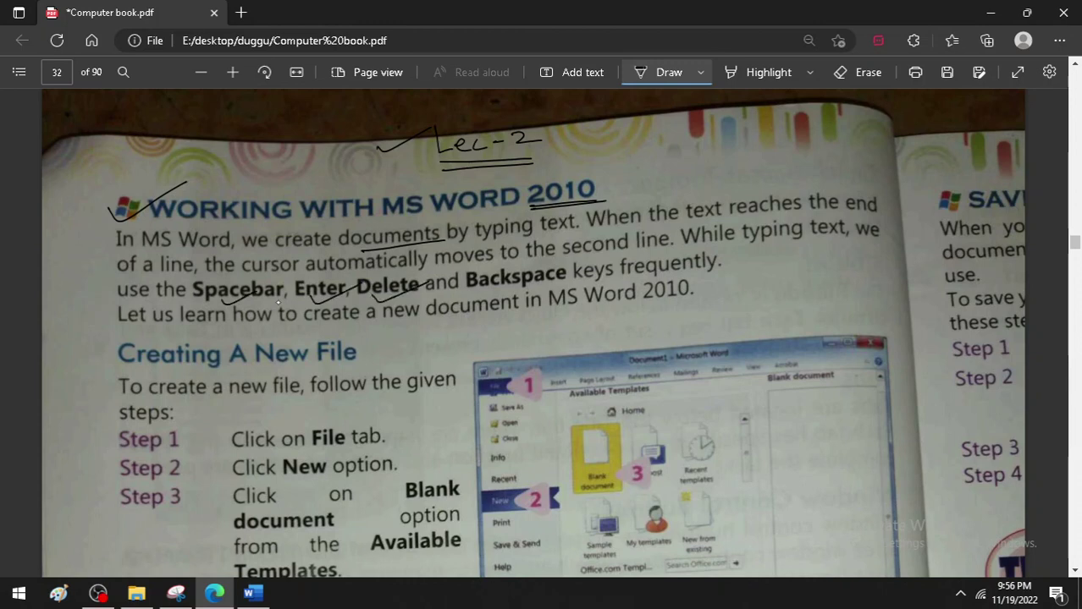
mouse_move(491, 292)
mouse_down()
mouse_move(547, 273)
mouse_move(726, 272)
mouse_up()
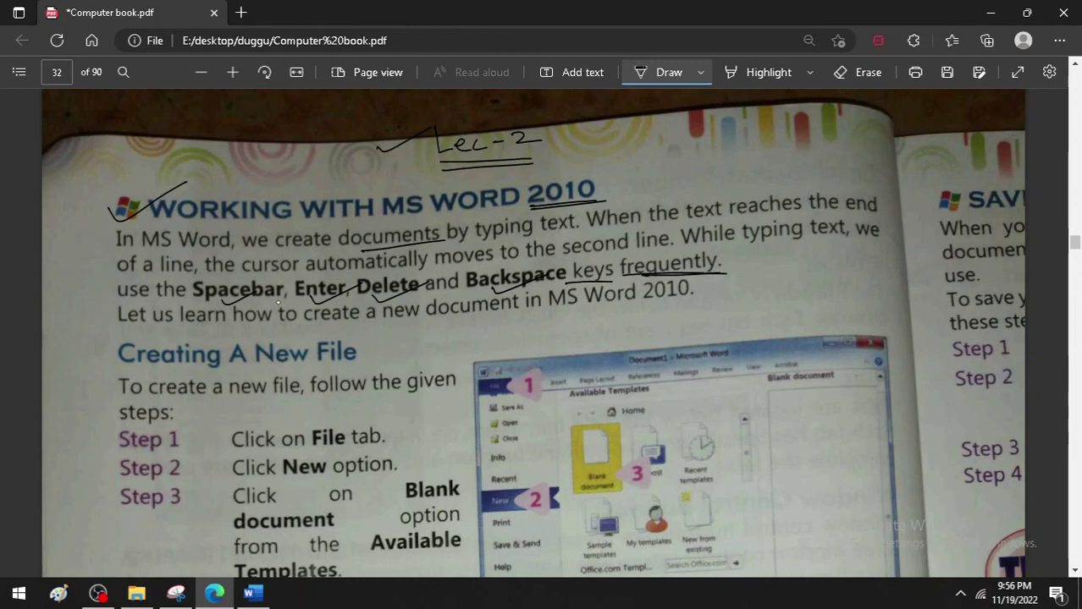
click(252, 593)
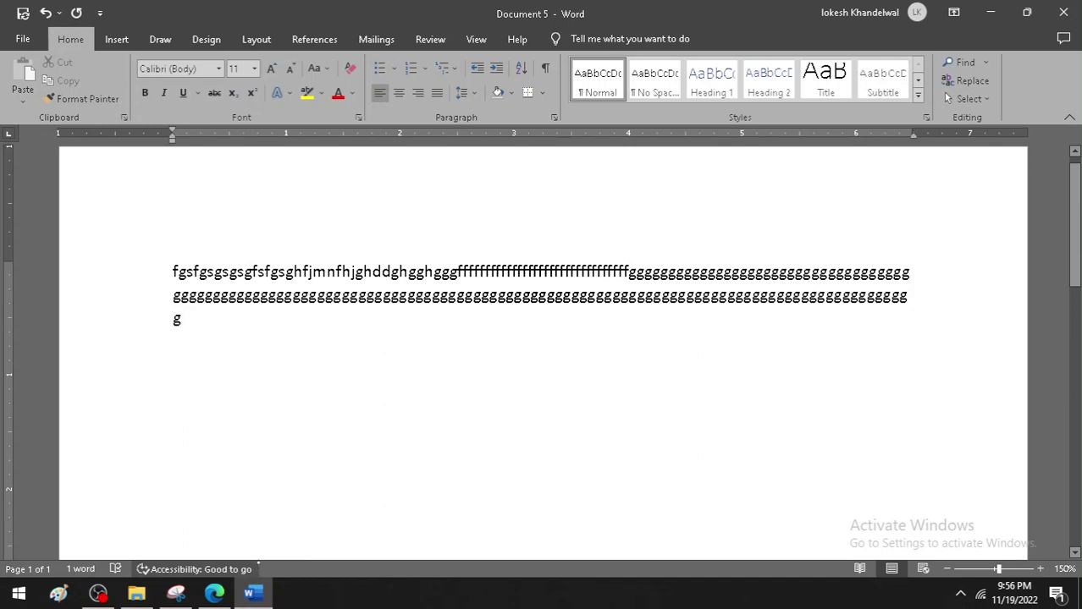
Add practice lines 'gdfgdfgdgdgdgbncnfbnfnf' and 'ghdhgdghdhd fgfgfg ghgh jgjhghj', trimming the last letters
text(g)
key(Return)
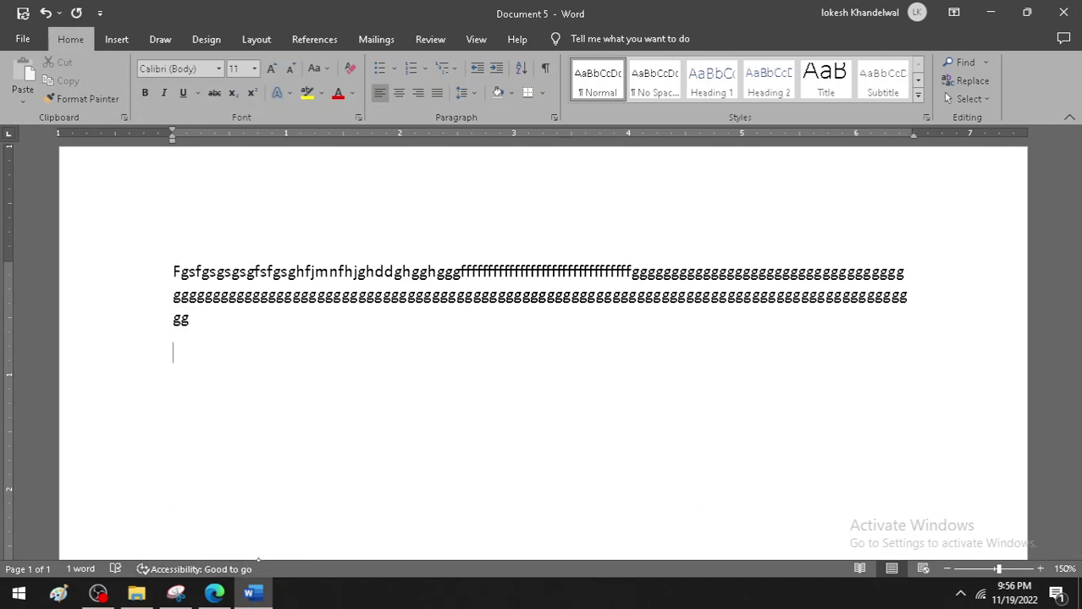
text(Gdfgdfgd)
text(fgdgdgdg)
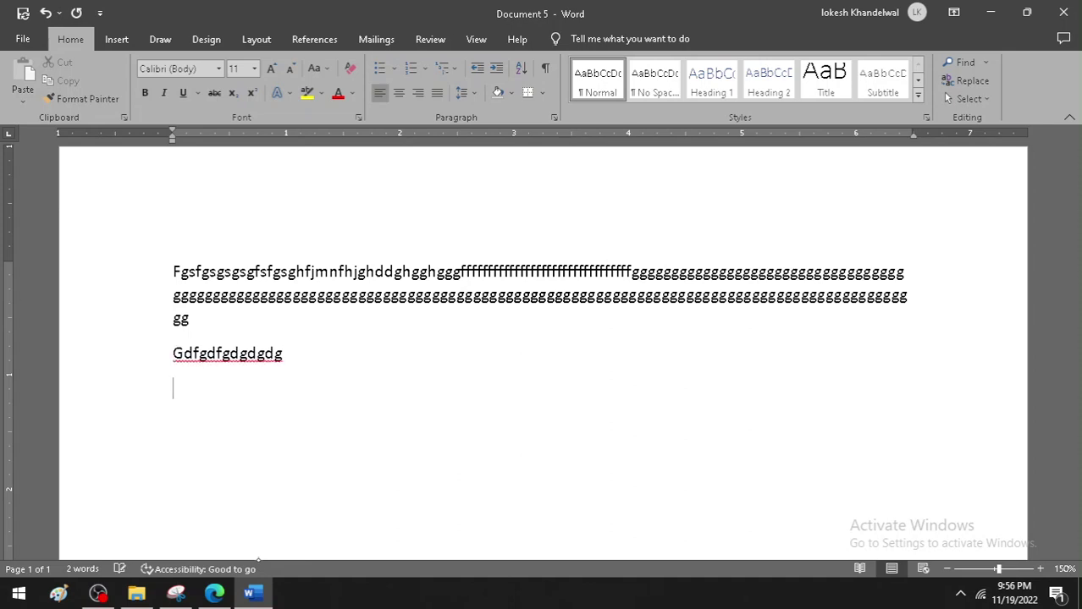
text(bncnfbnfnf)
key(Return)
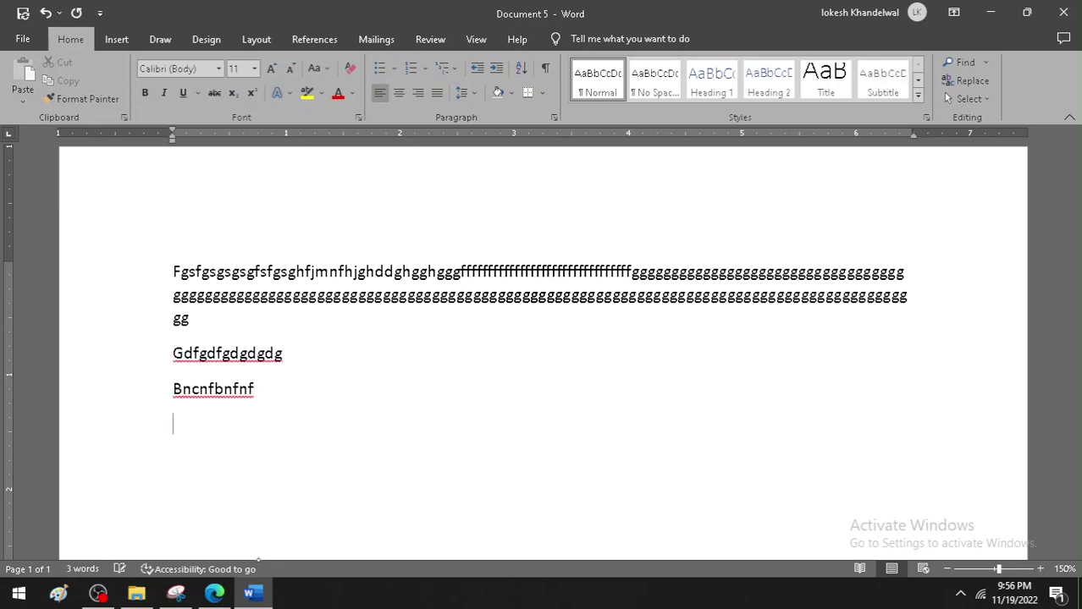
text(ghdhgdghdhd)
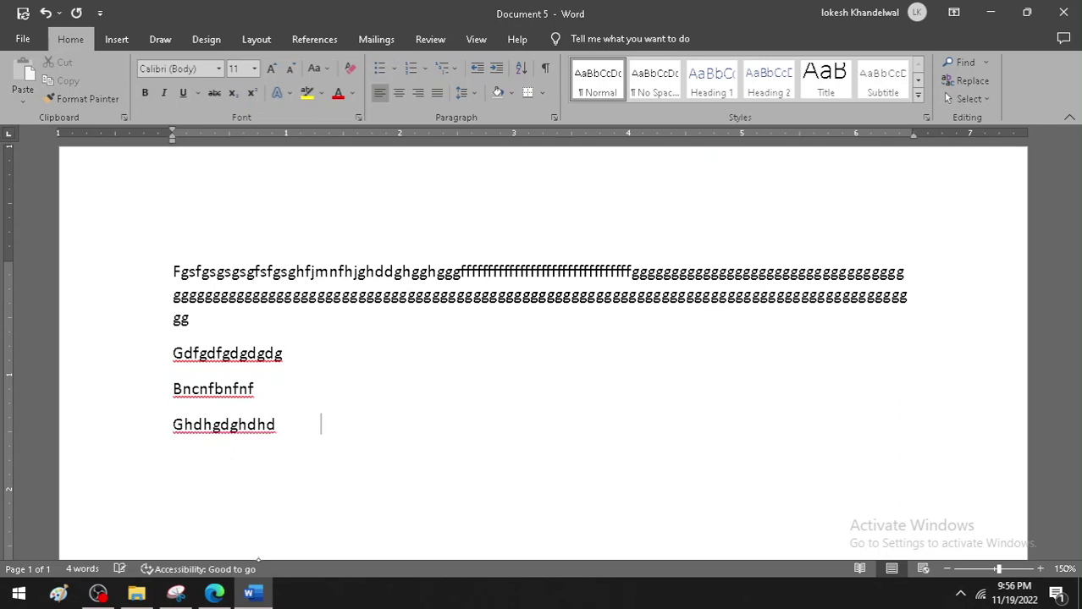
text( fgfgfg )
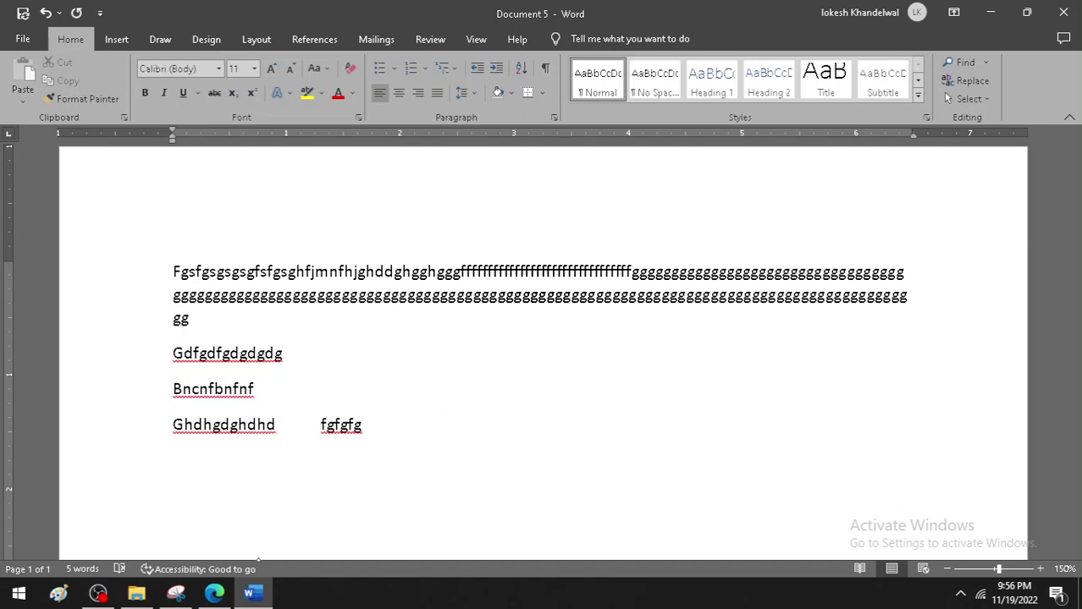
text(ghgh jgjhg)
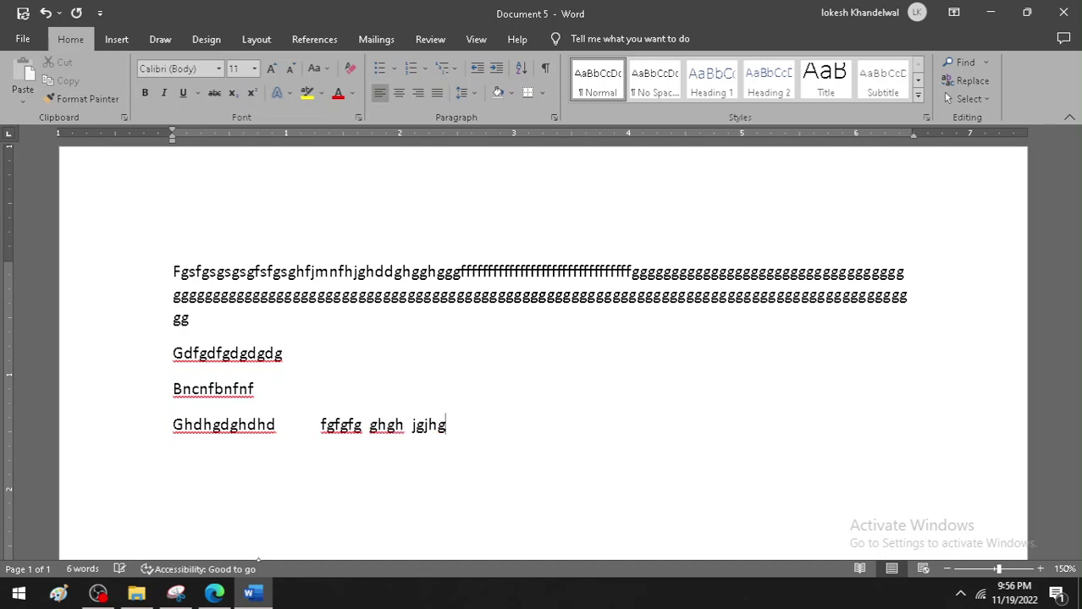
text(hj)
key(BackSpace)
key(BackSpace)
key(BackSpace)
key(BackSpace)
key(BackSpace)
key(BackSpace)
key(BackSpace)
key(BackSpace)
key(BackSpace)
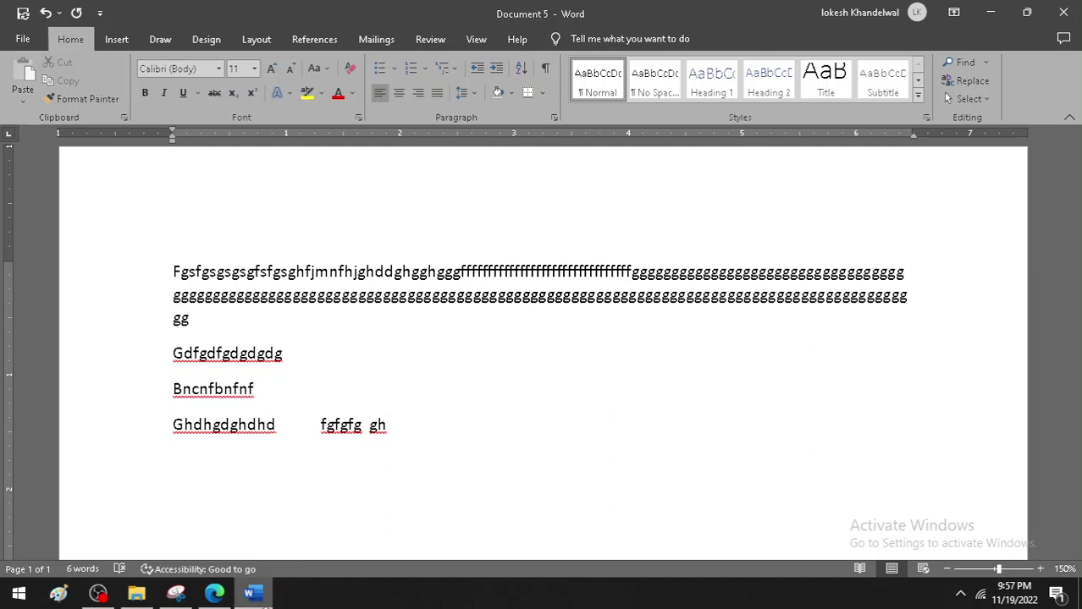
click(216, 584)
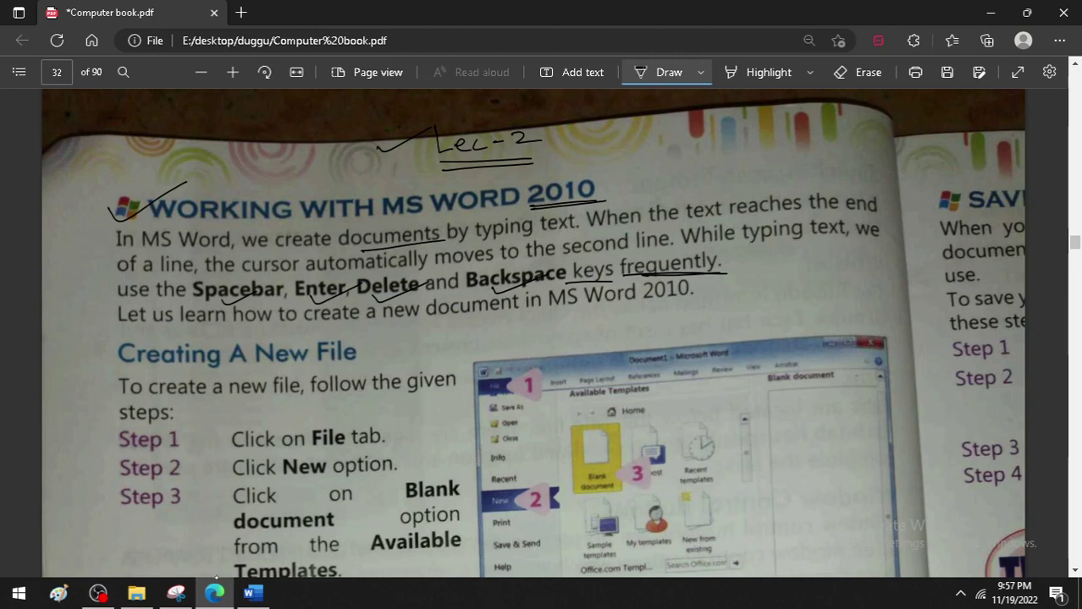
Tick the 'Creating A New File' heading in the textbook PDF
mouse_move(100, 354)
mouse_down()
mouse_move(110, 368)
mouse_move(174, 332)
mouse_up()
scroll(330, 402, down, 1)
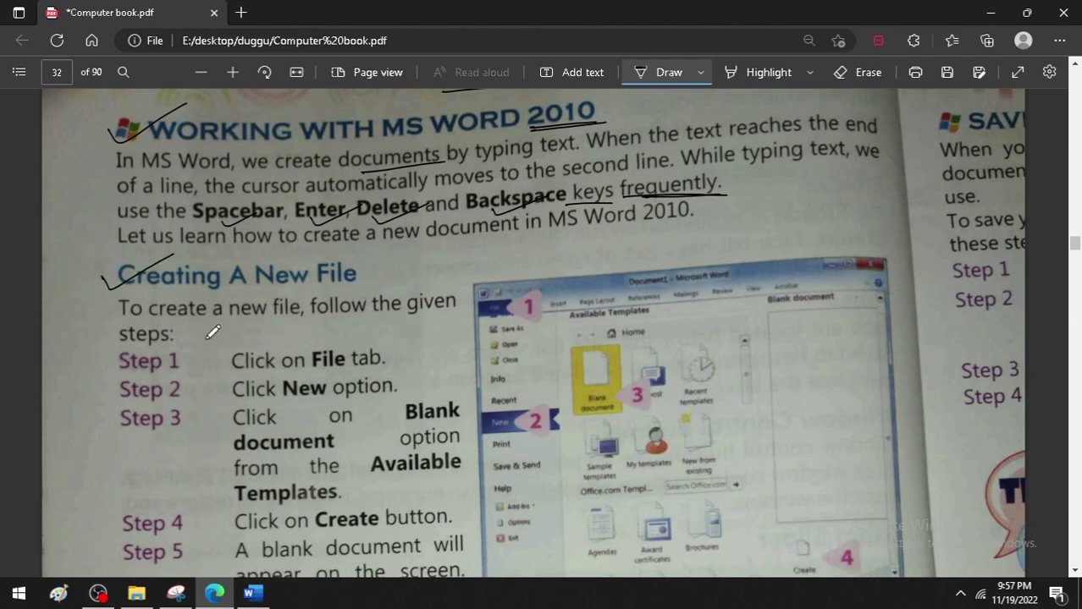
click(17, 594)
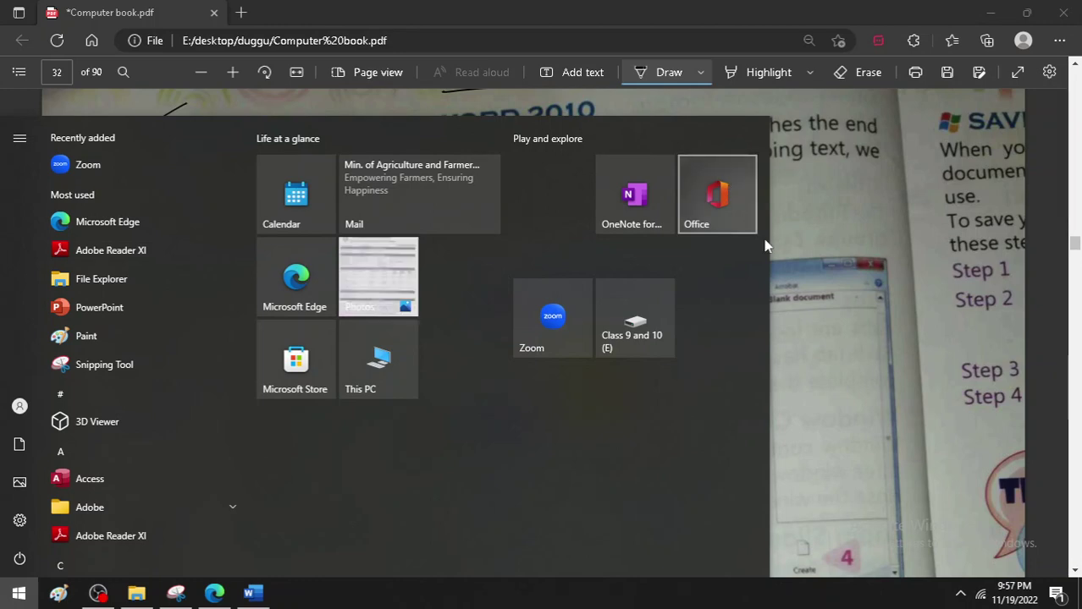
click(871, 246)
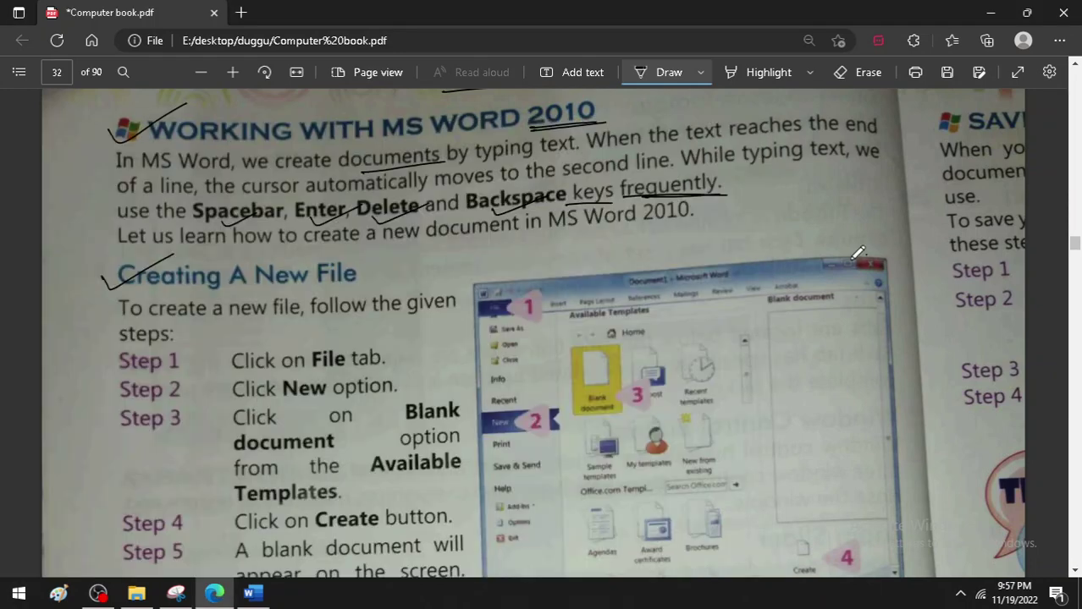
click(252, 593)
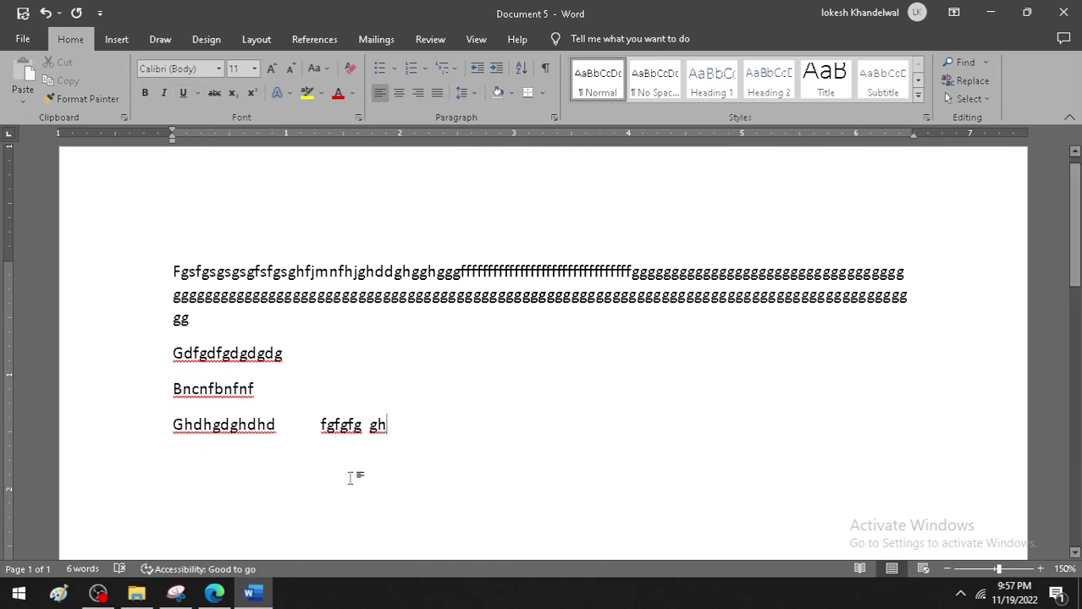
click(252, 593)
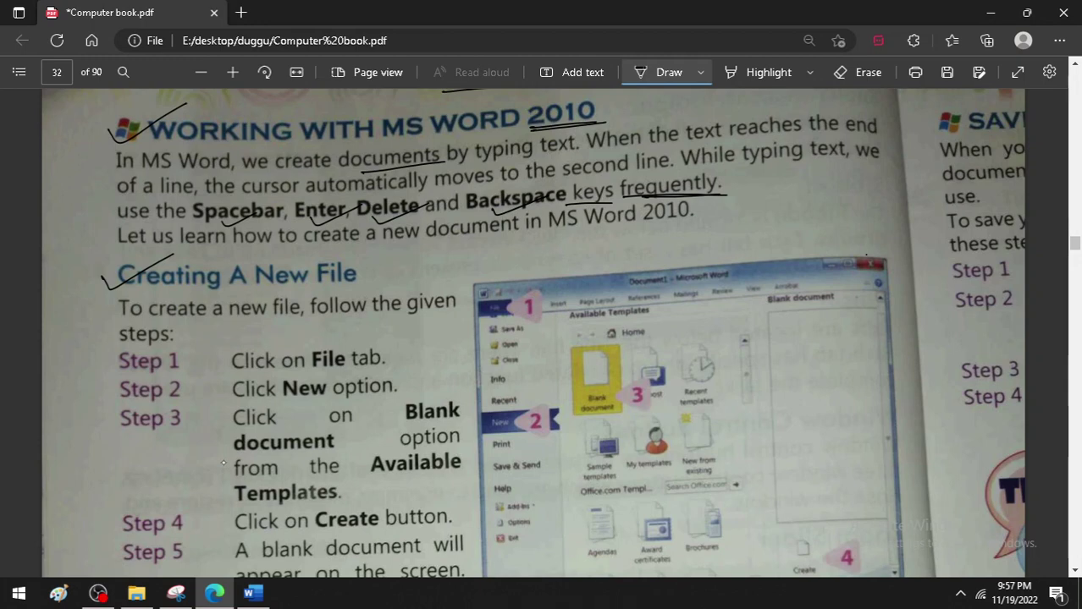
Tick the 'To create a new file' line and underline 'follow the given'
drag(102, 307, 188, 282)
drag(117, 323, 186, 296)
drag(296, 327, 438, 319)
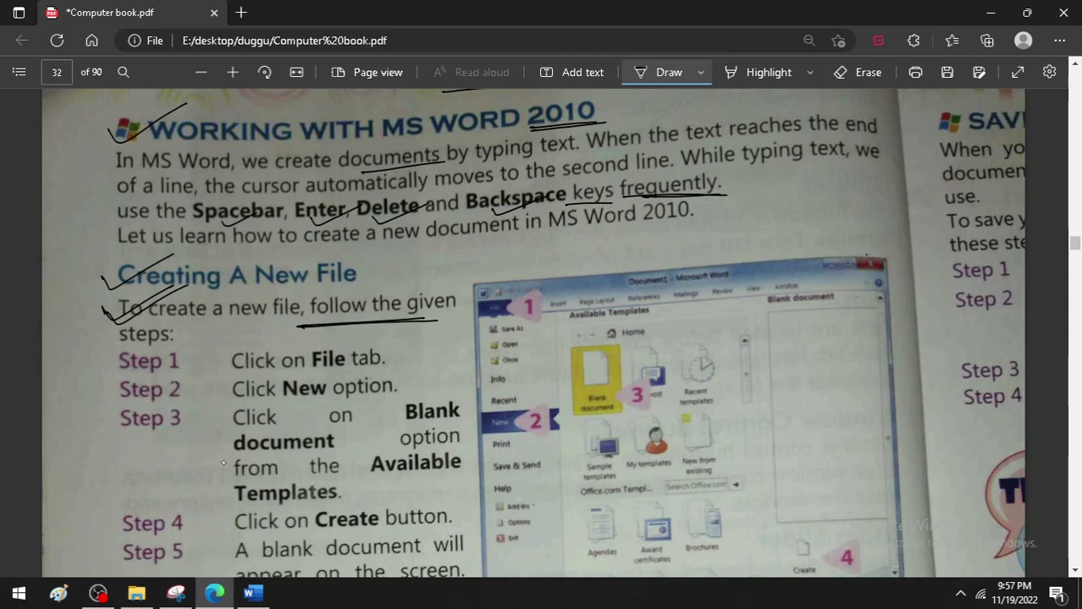
scroll(186, 352, down, 2)
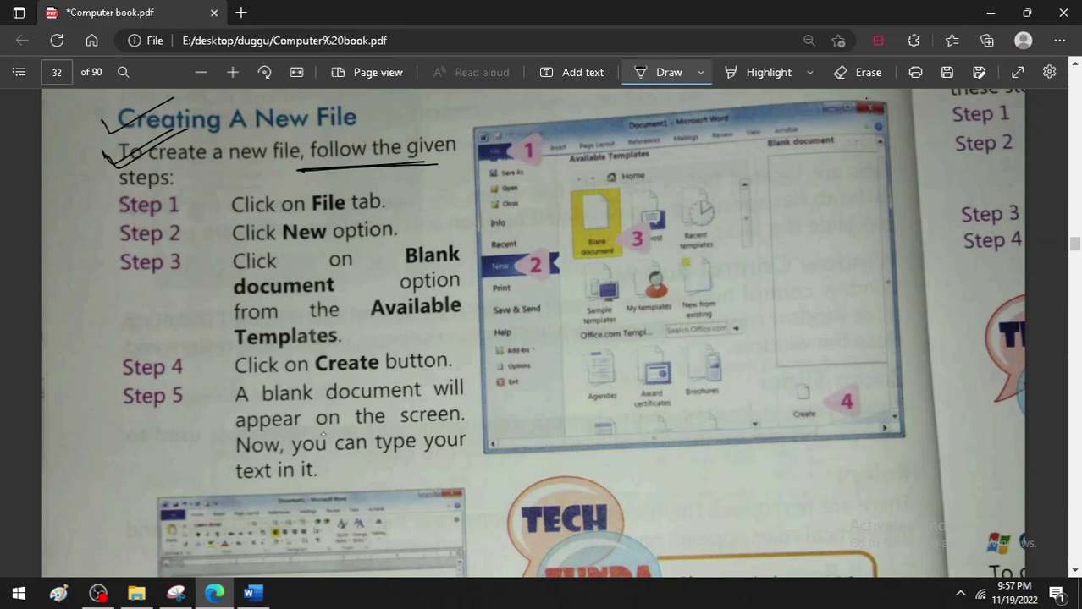
Bracket Steps 1–5 with an ink brace and tick Step 5, then return to Word
drag(118, 415, 174, 373)
mouse_move(91, 200)
mouse_down()
mouse_move(103, 489)
mouse_move(182, 449)
mouse_up()
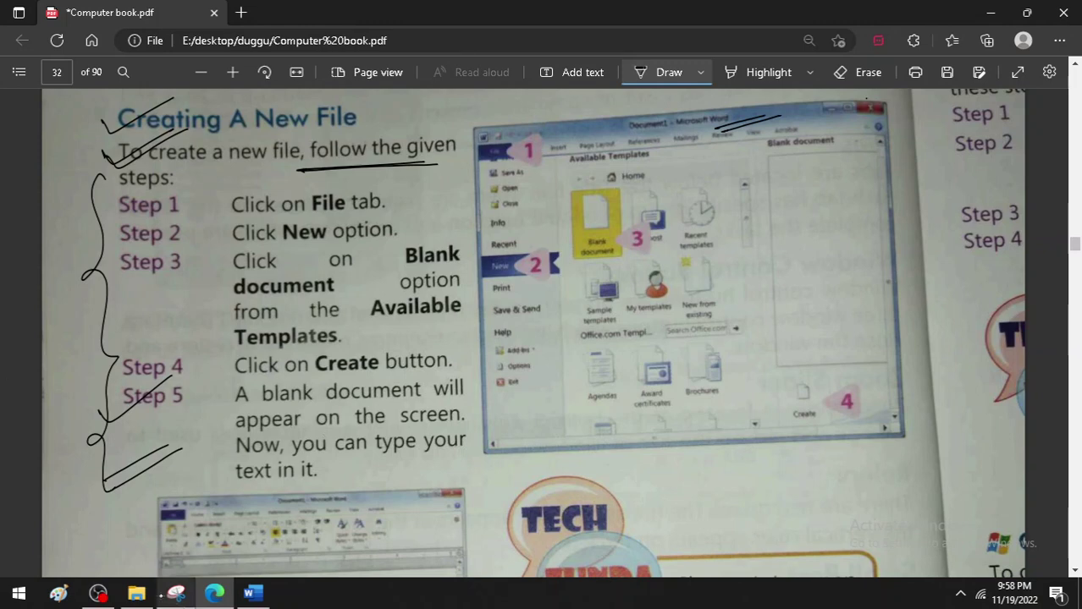
click(19, 592)
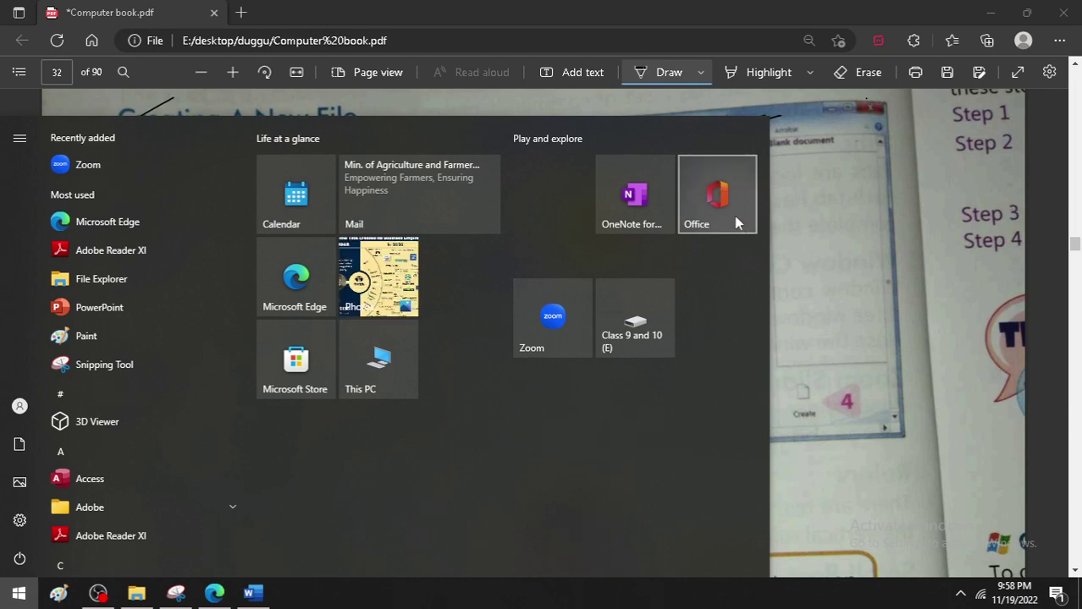
click(901, 381)
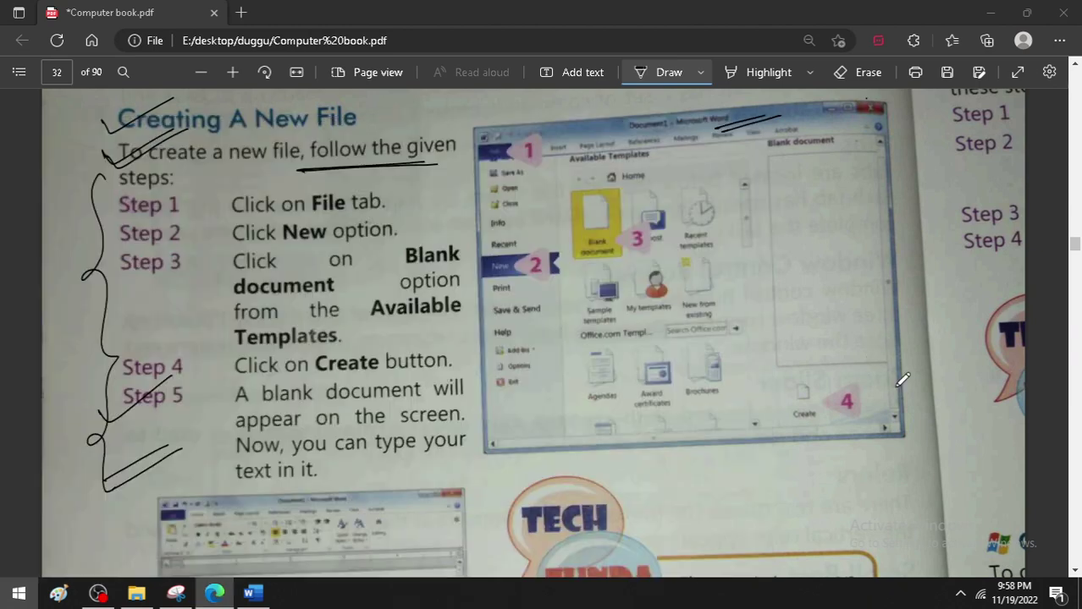
click(254, 595)
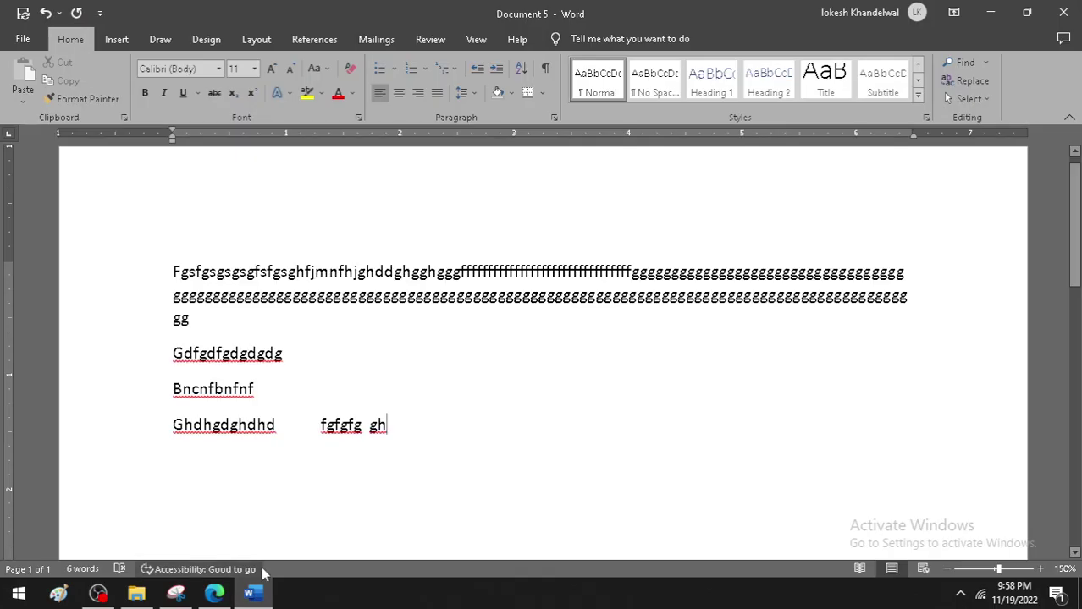
Create a blank document from File > New and show both open Word document thumbnails
click(23, 40)
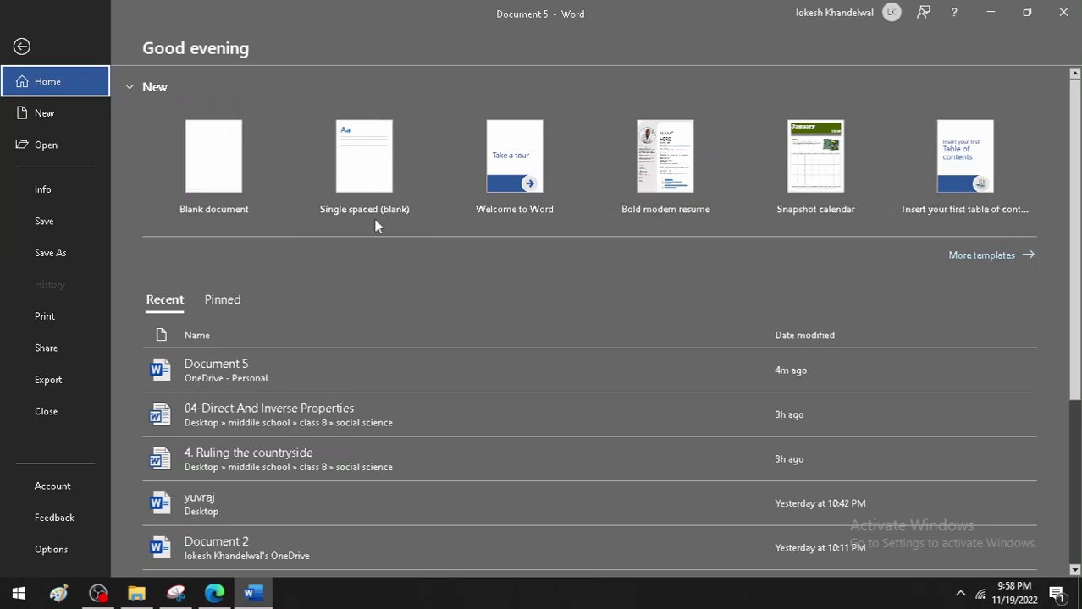
click(37, 124)
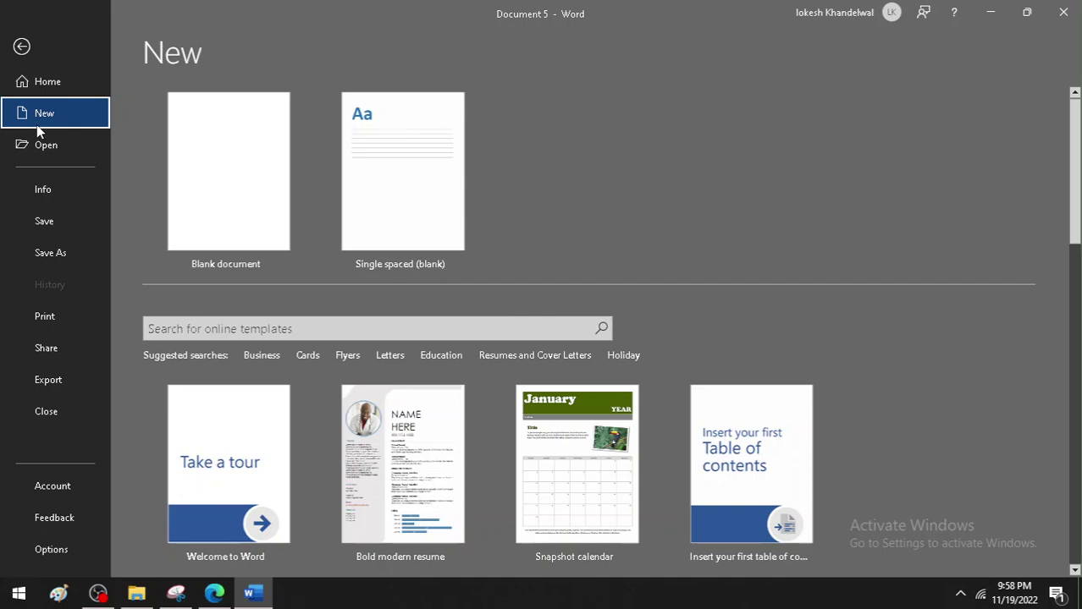
scroll(474, 441, down, 3)
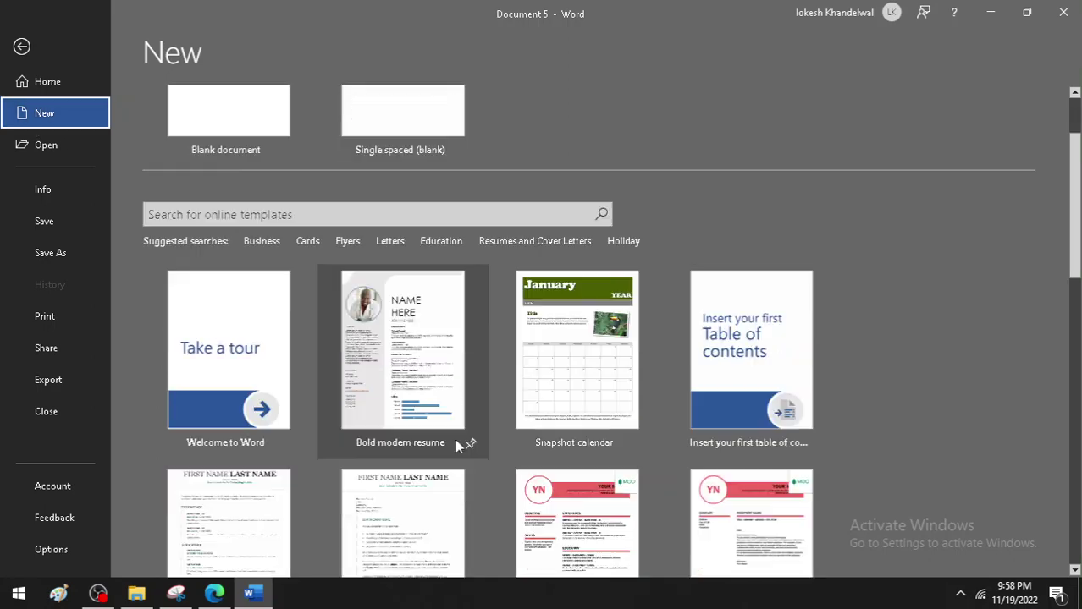
scroll(479, 452, down, 2)
scroll(472, 451, down, 3)
scroll(465, 454, up, 3)
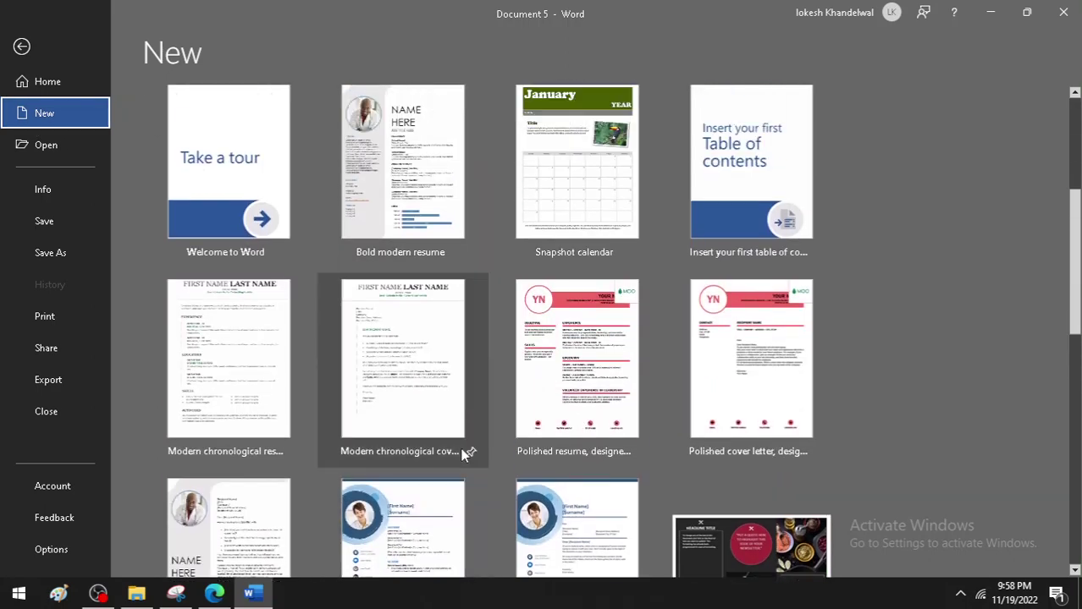
scroll(471, 449, up, 3)
scroll(461, 455, up, 3)
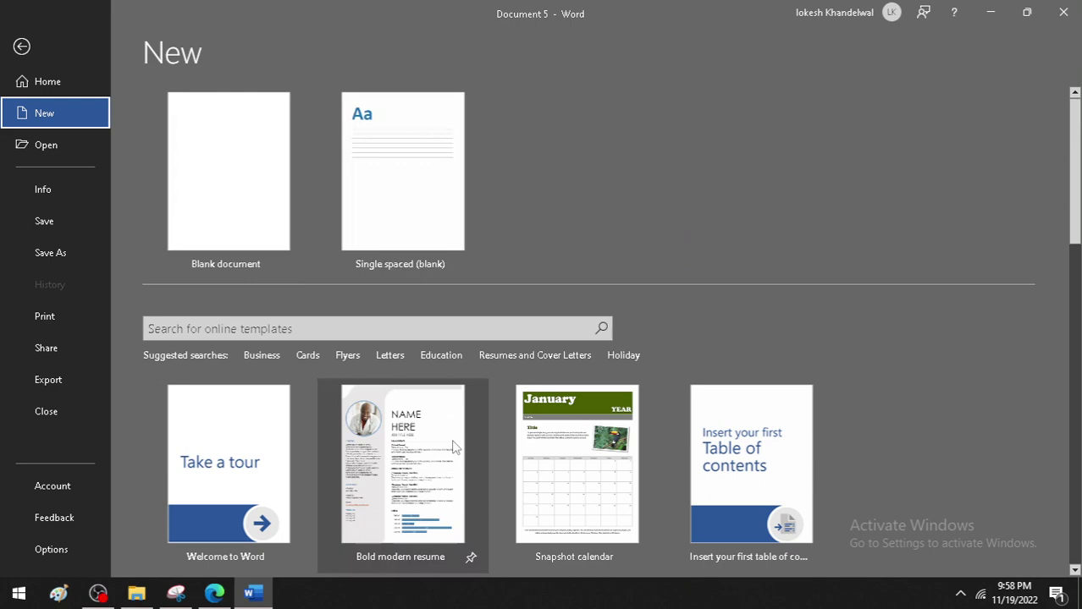
click(211, 200)
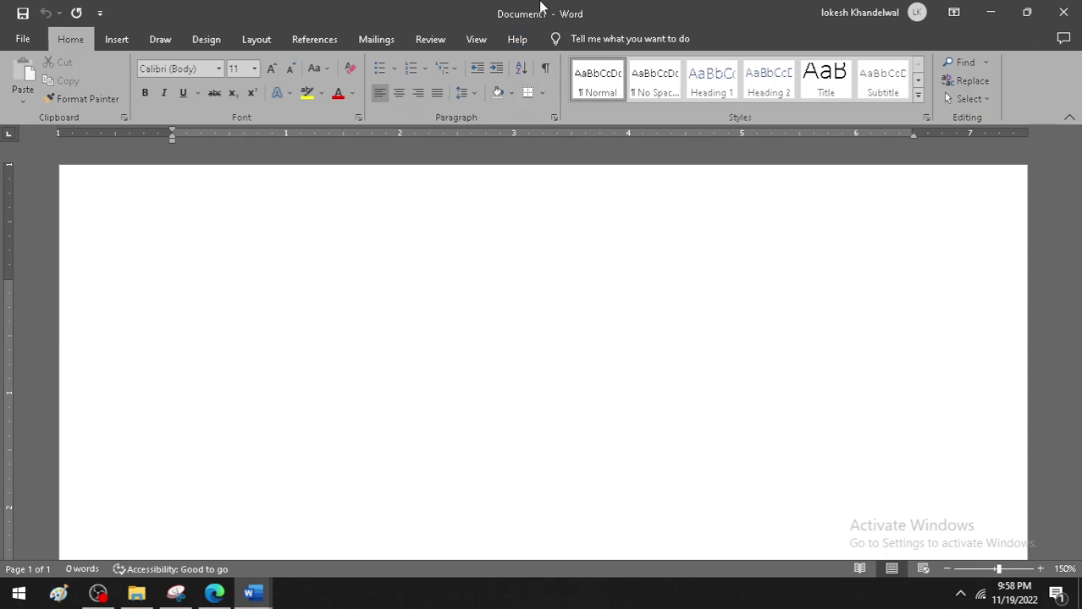
click(251, 595)
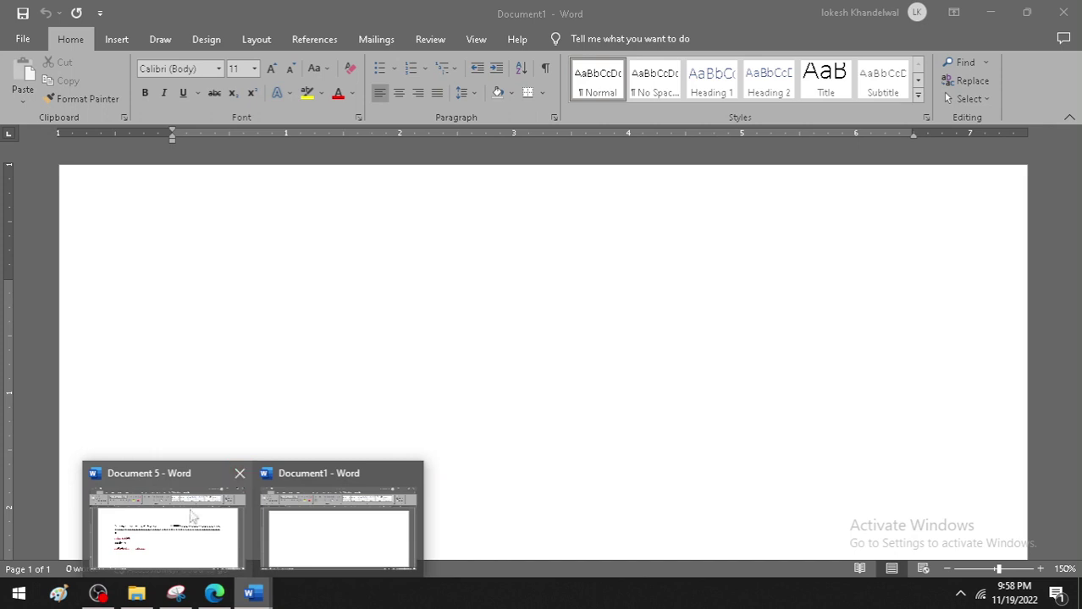
Close Document 5 with Don't Save and type placeholder words starting 'gfhrfhrfhfhfhfh' into Document1
click(168, 536)
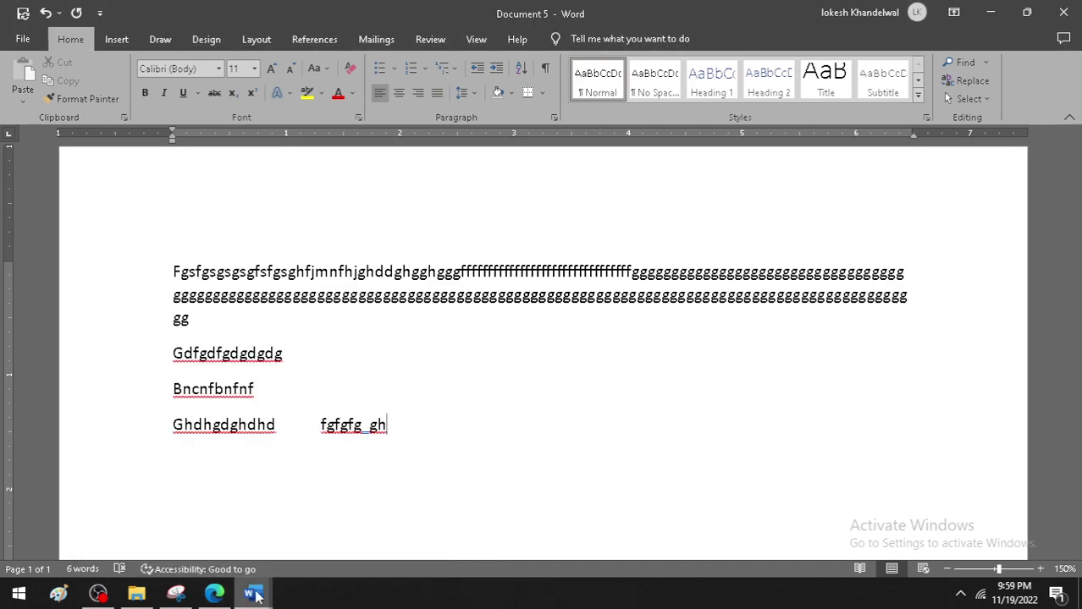
click(1064, 14)
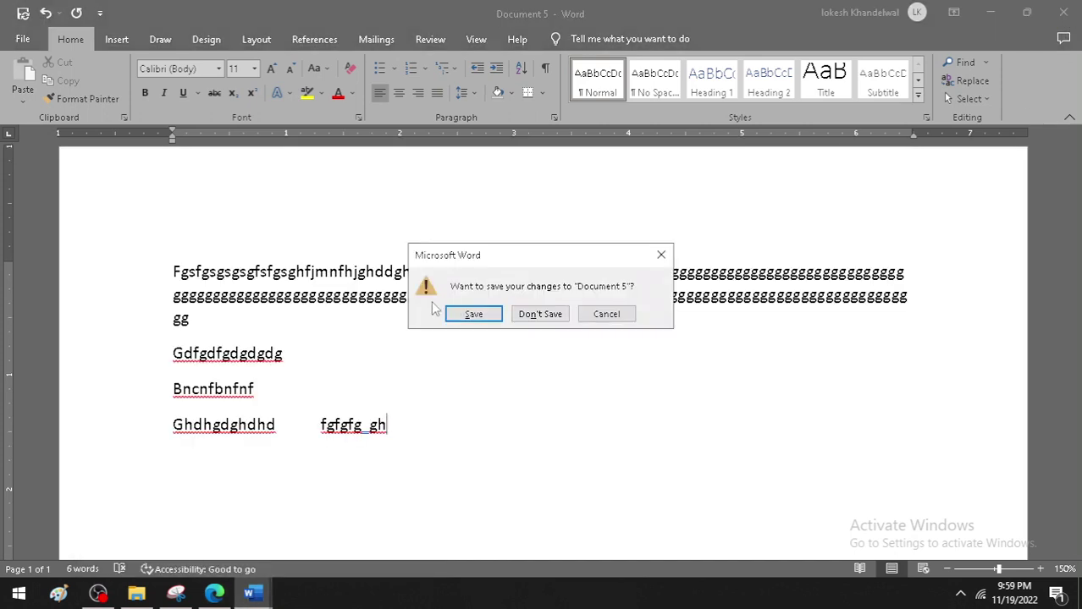
click(540, 314)
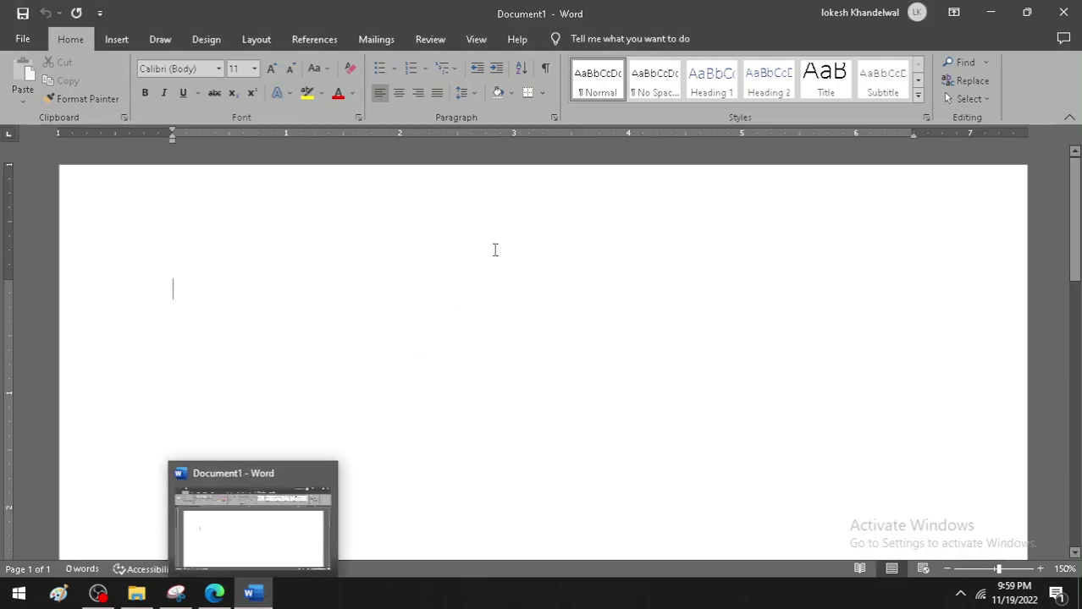
text(gfhrf)
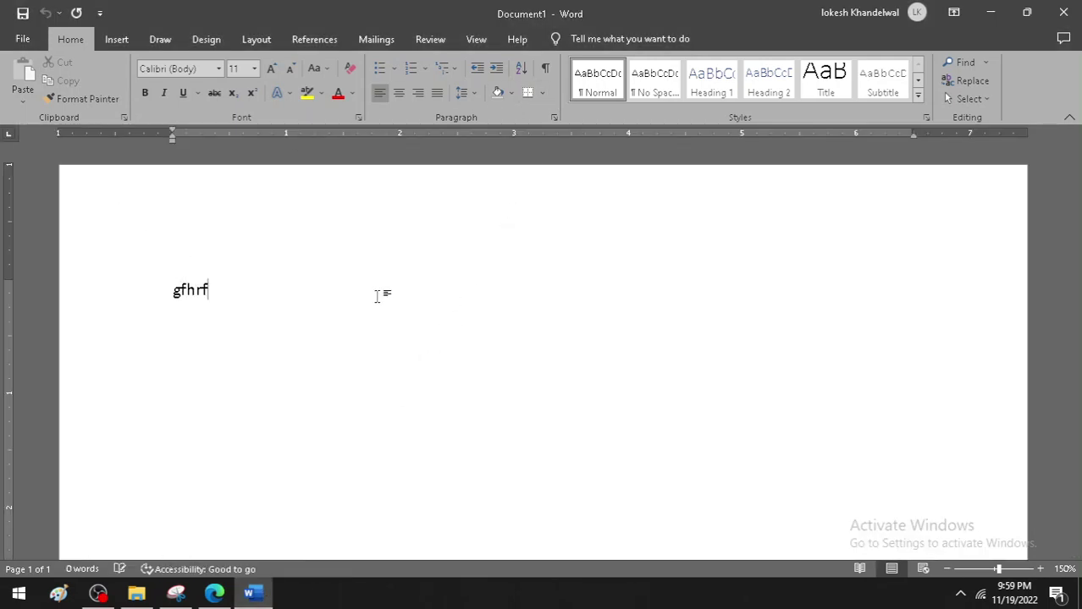
text(hrfhfhfhfh bfjhfgjhfgjh)
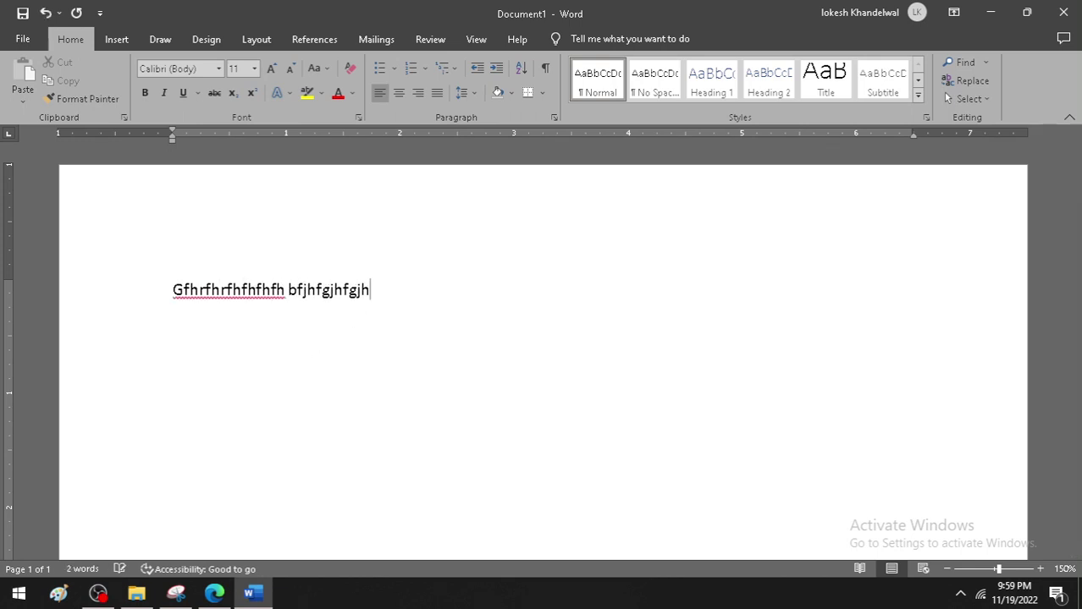
text(fghdfjhfghfhfghnfdh)
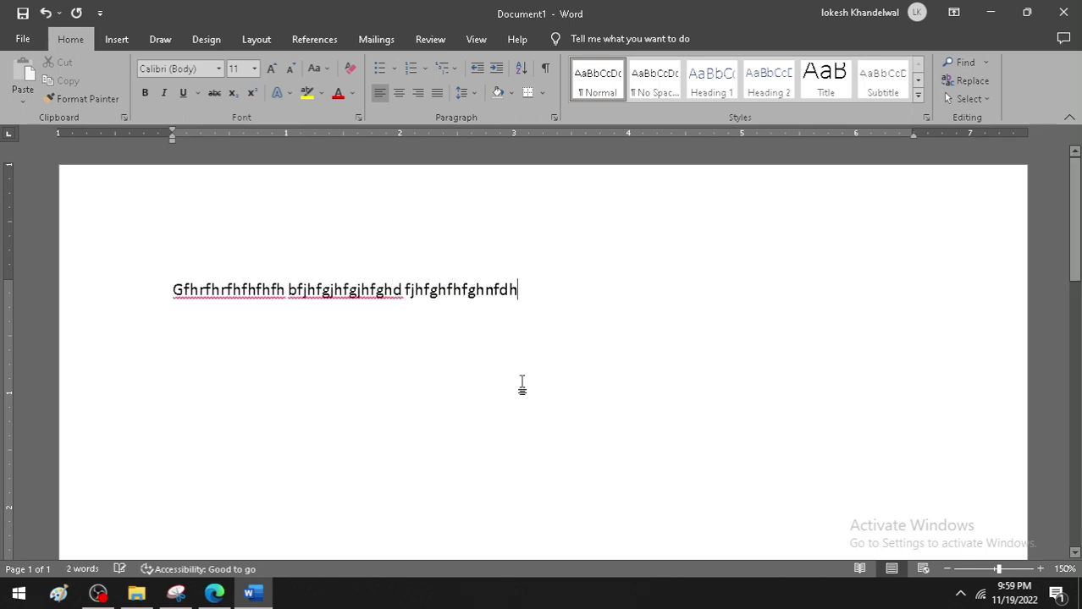
text( bnfnfnfbcbnd)
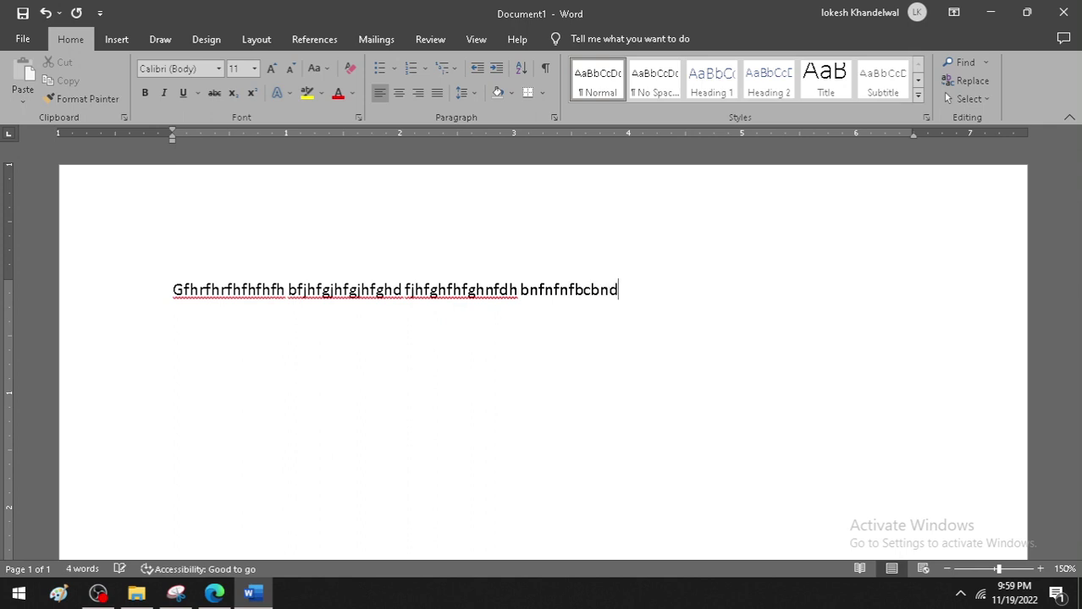
text( fghfdhdfhdhd)
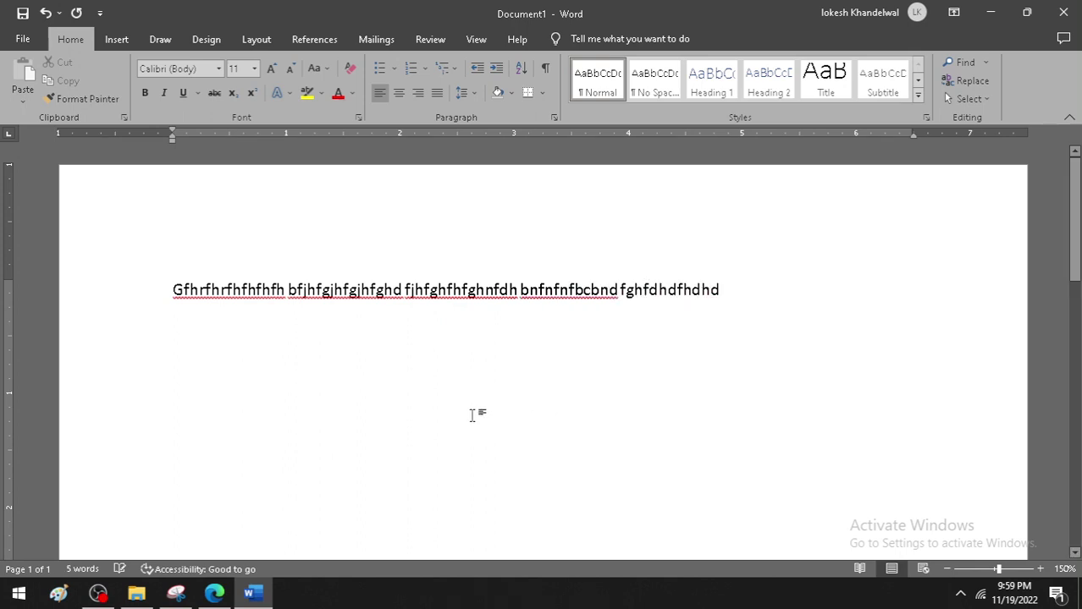
text( hdfhdfhdhd)
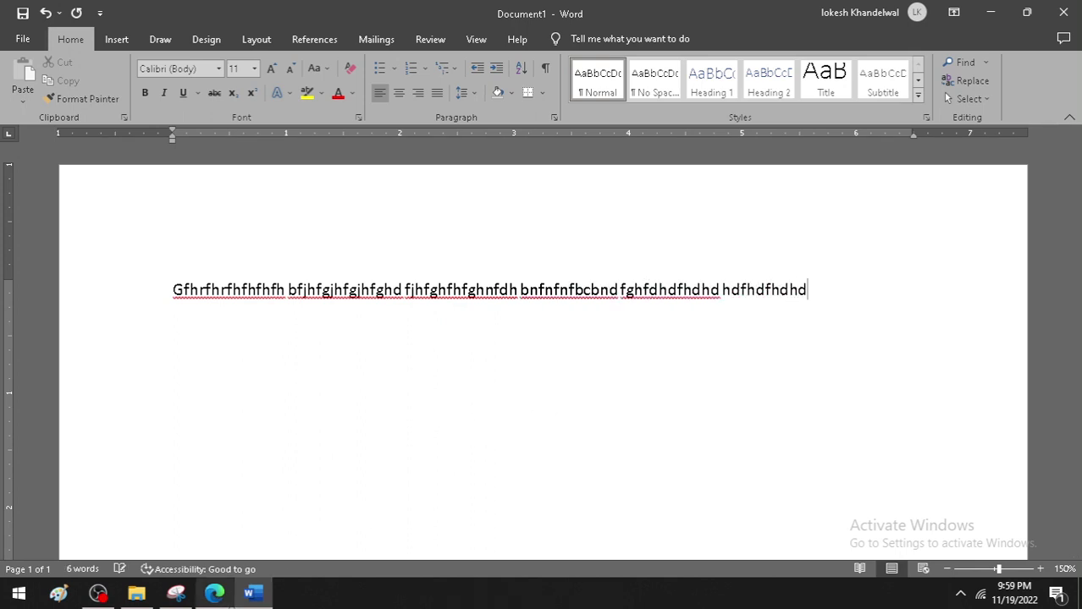
Zoom in and out on the textbook's typed-text example, then return to the Word document
click(214, 593)
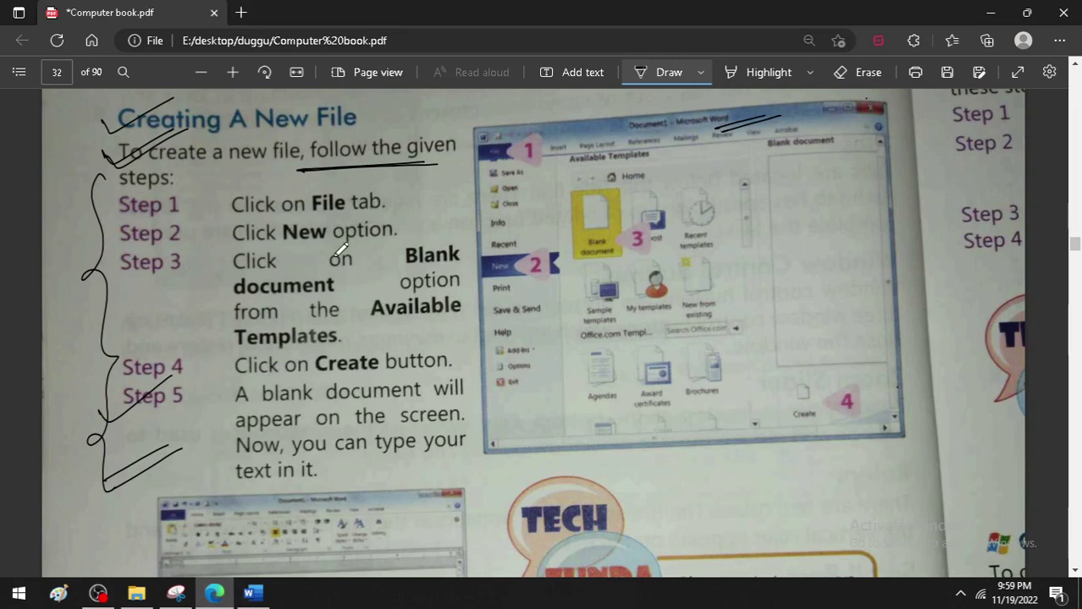
scroll(393, 303, down, 2)
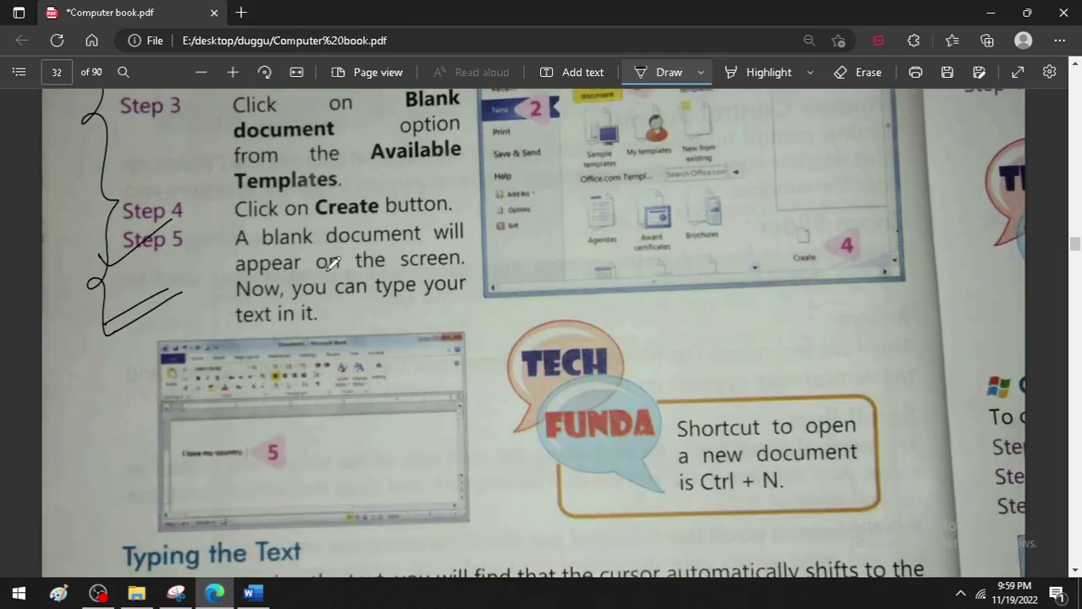
scroll(380, 226, up, 2)
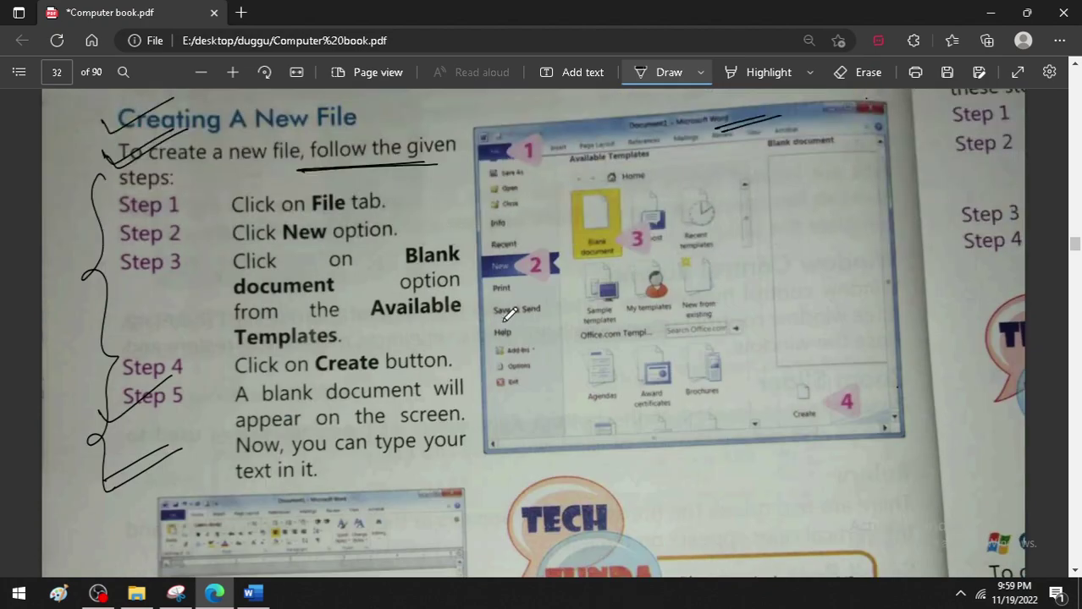
scroll(356, 394, down, 3)
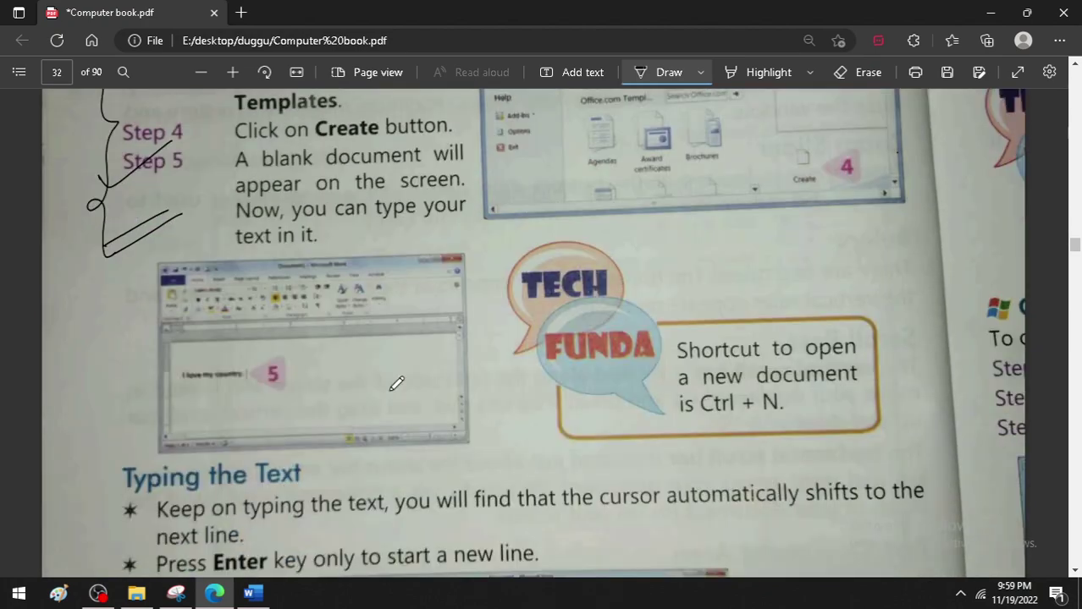
scroll(396, 383, down, 1)
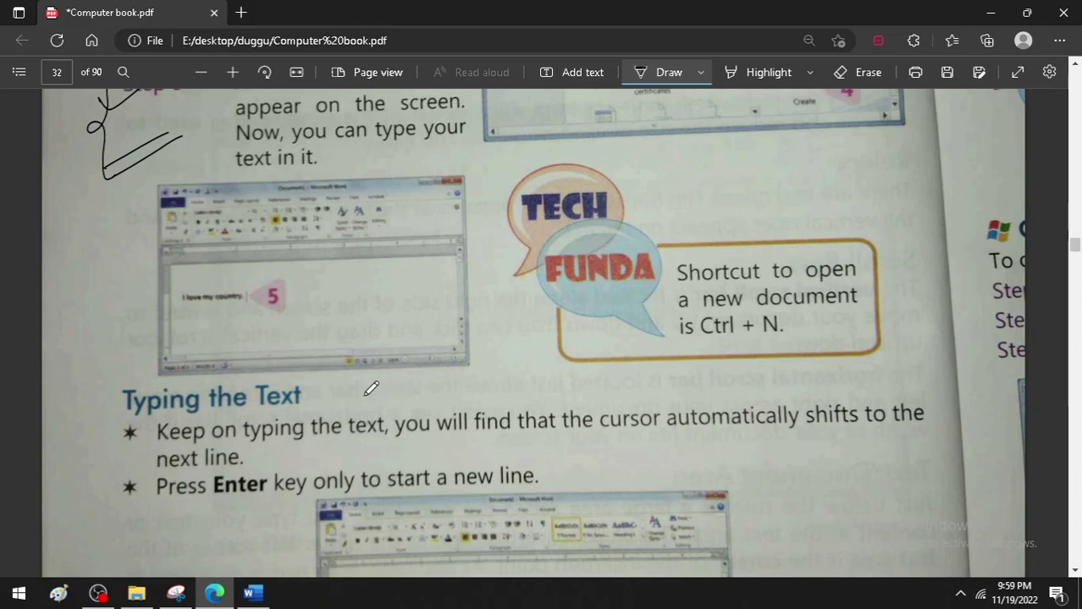
ctrl+scroll(286, 269, up, 2)
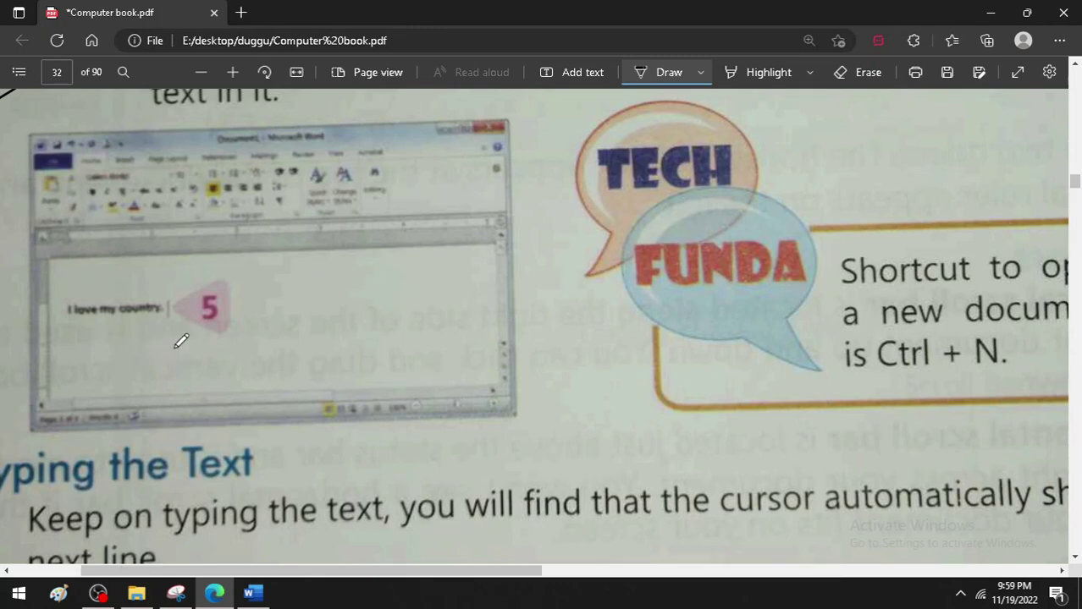
scroll(175, 364, up, 2)
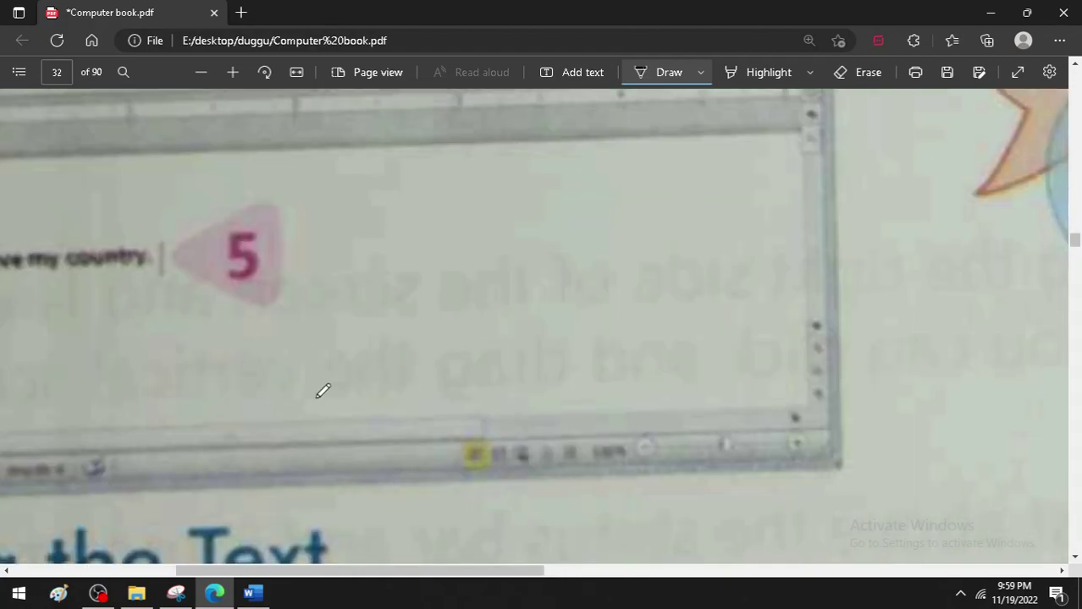
scroll(321, 391, down, 1)
scroll(339, 388, down, 1)
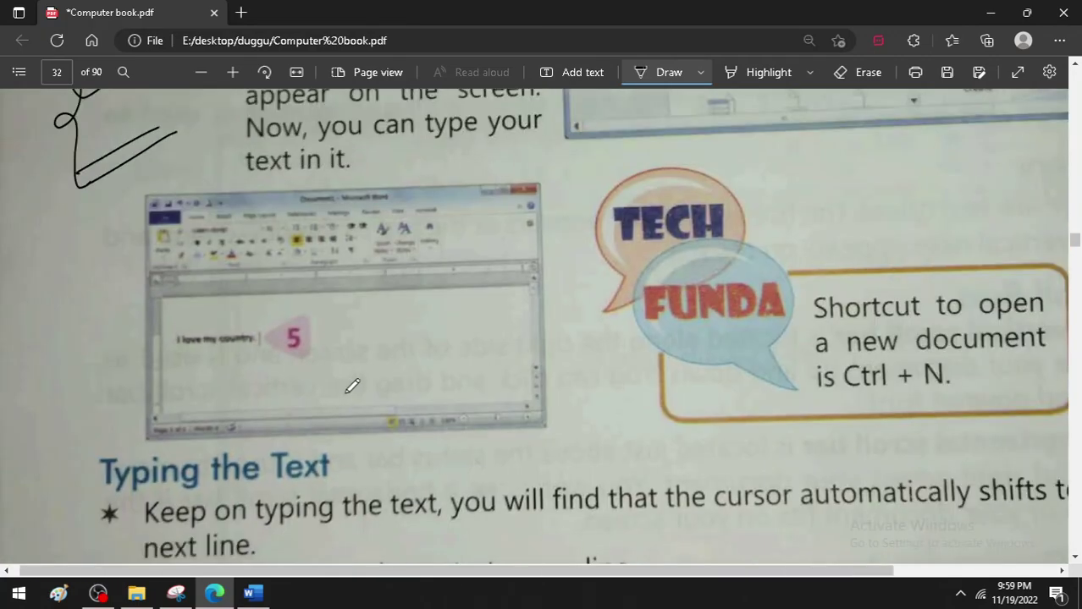
scroll(342, 385, down, 1)
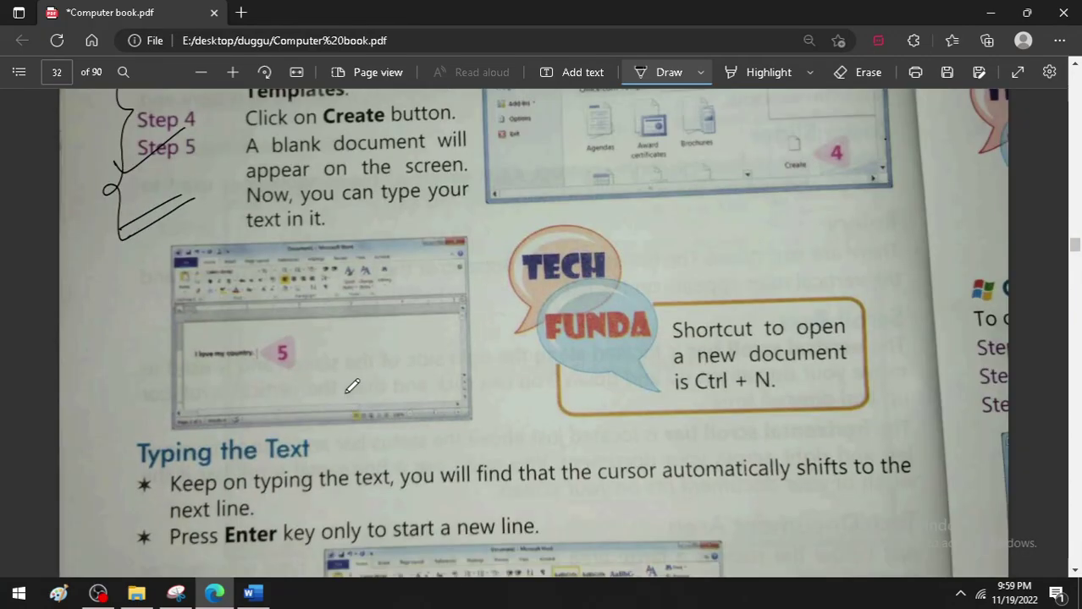
click(251, 593)
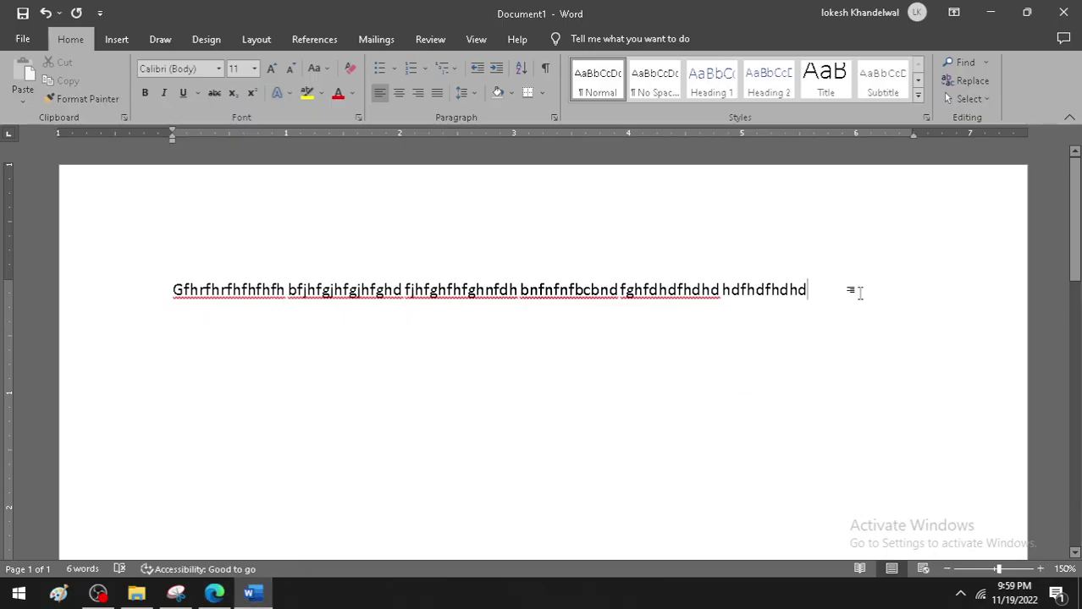
Start a new paragraph below the text and begin typing 'I love my country'
key(Return)
text(i)
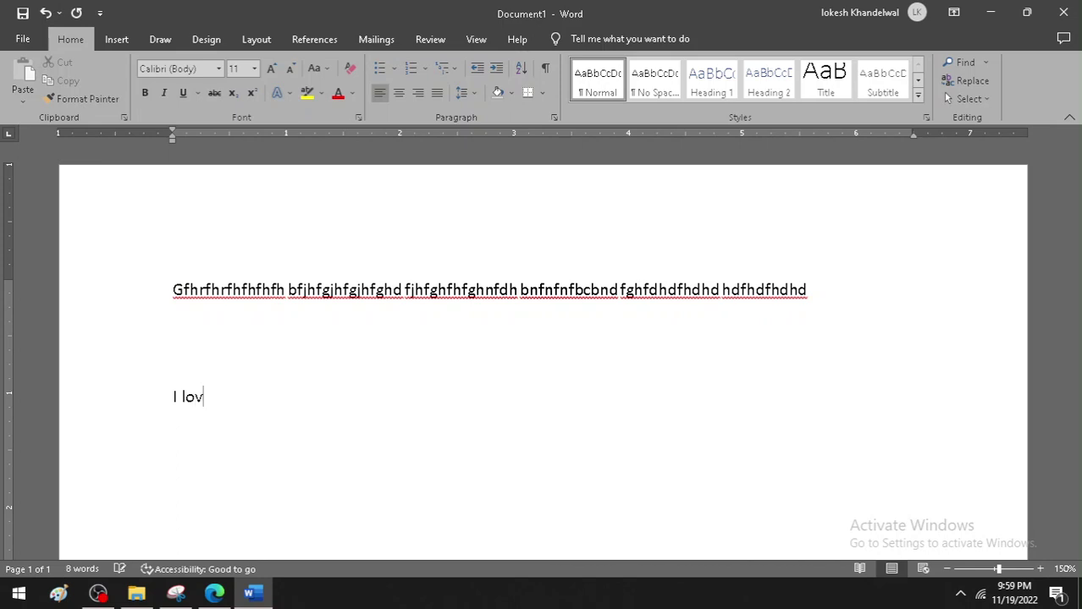
text(e my)
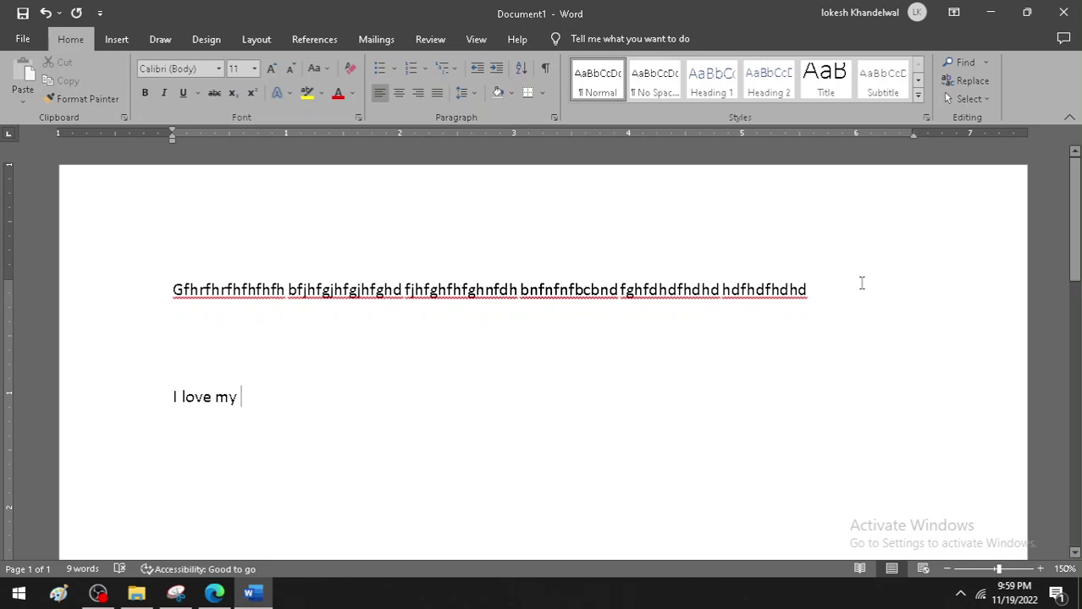
text(country)
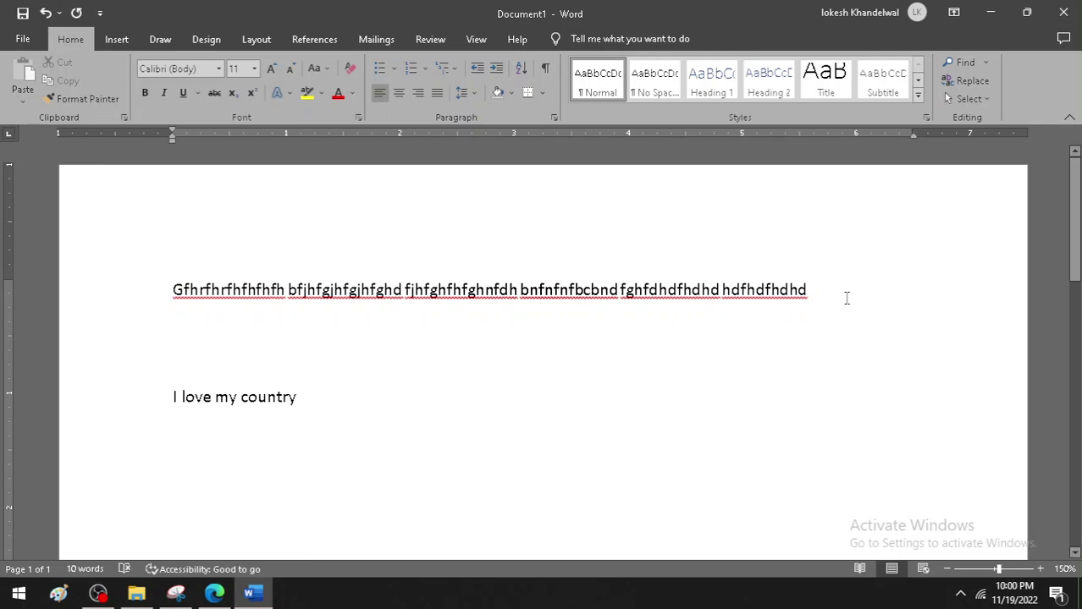
click(214, 593)
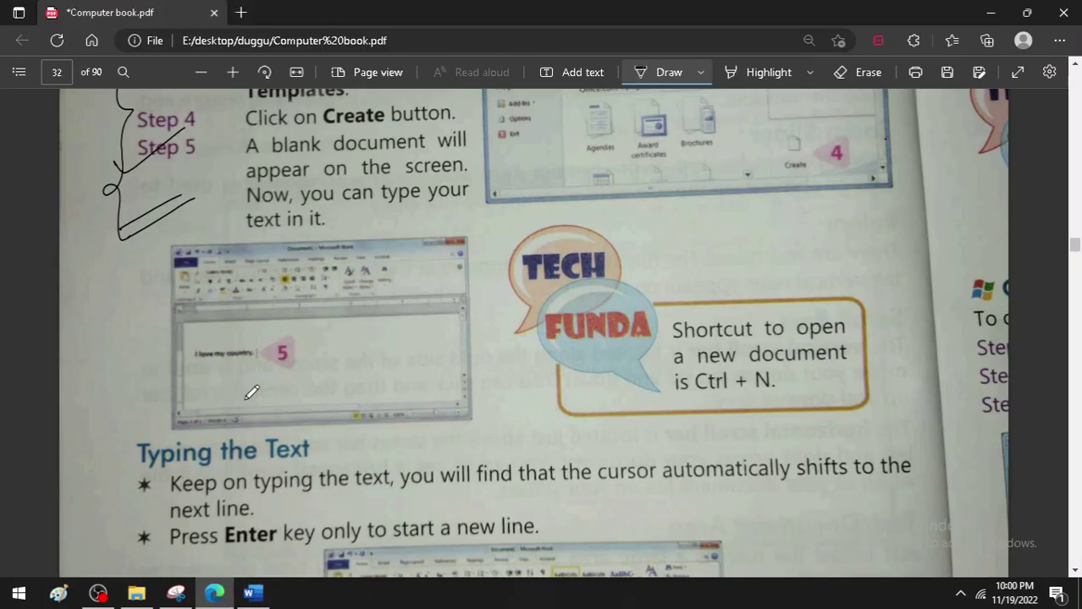
scroll(281, 350, up, 2)
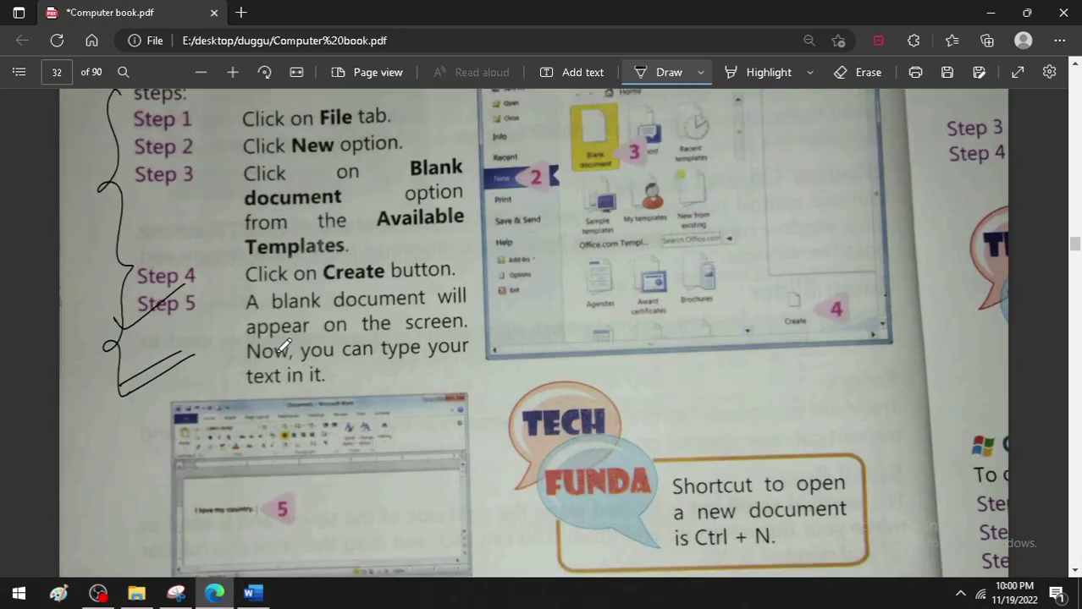
scroll(254, 393, down, 2)
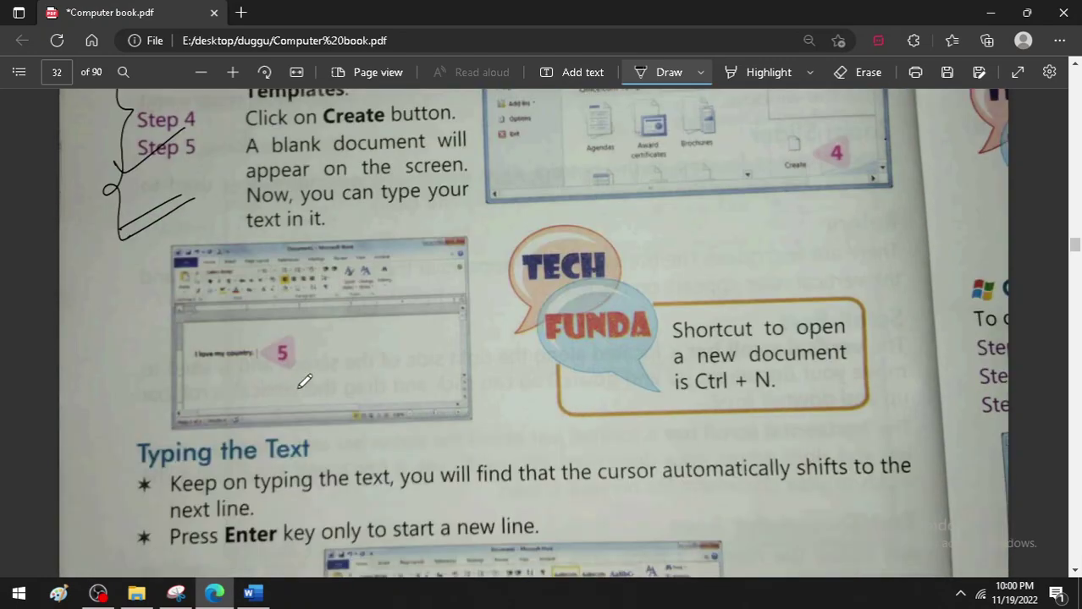
click(254, 594)
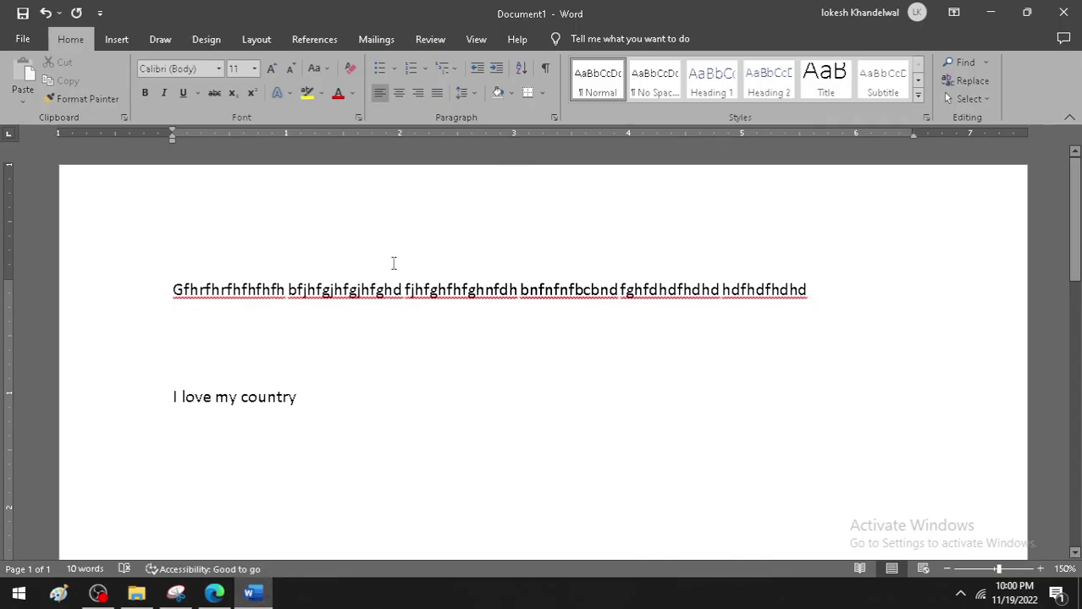
Look at the File > New templates, then create blank Document2 with Ctrl+N
scroll(195, 427, down, 2)
scroll(216, 433, down, 1)
scroll(216, 433, up, 2)
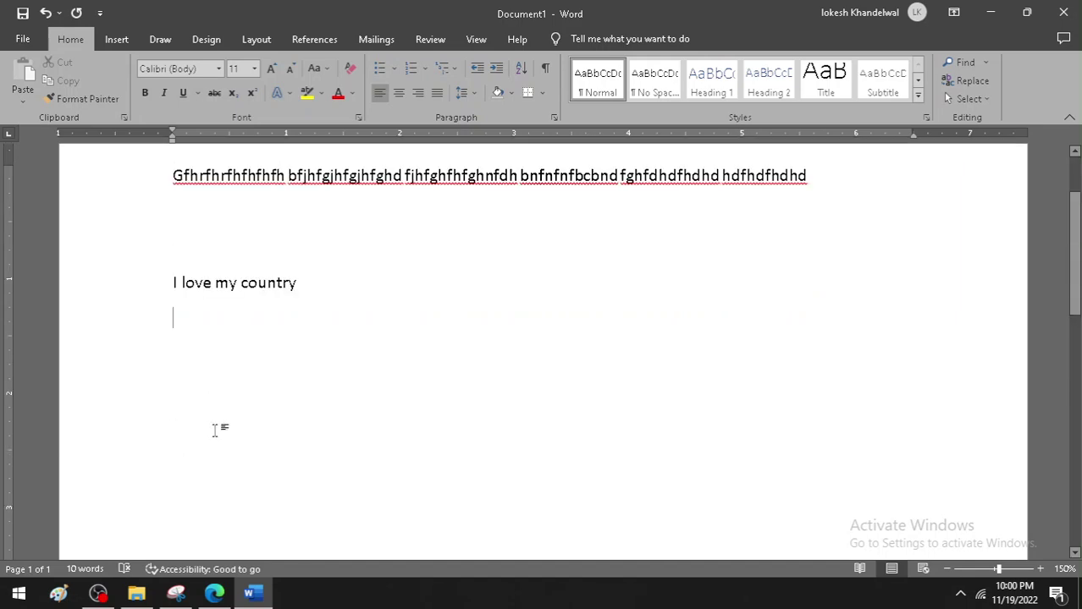
scroll(216, 432, up, 1)
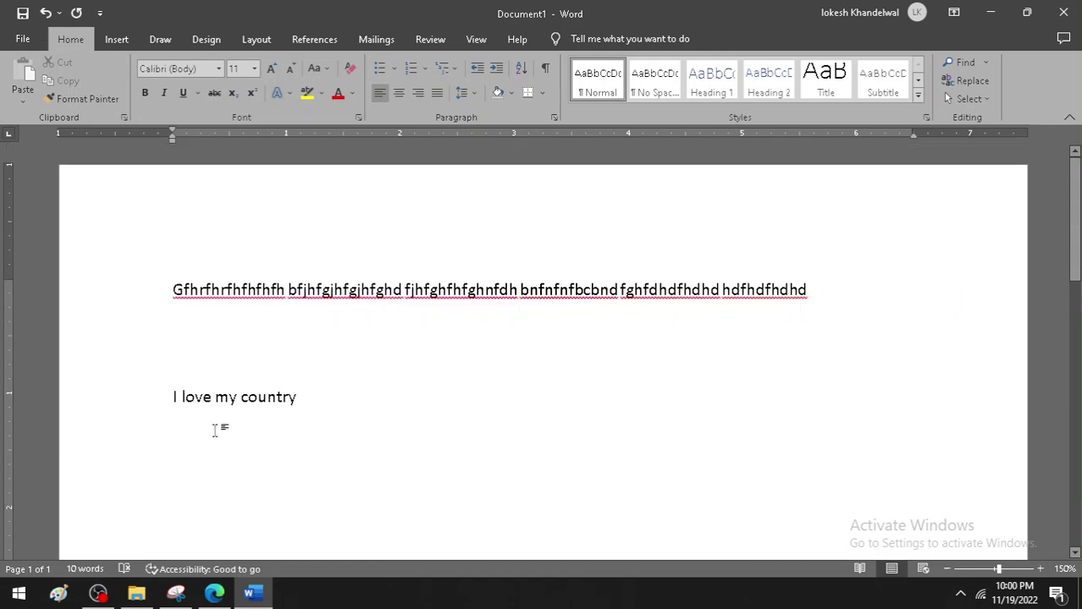
click(23, 40)
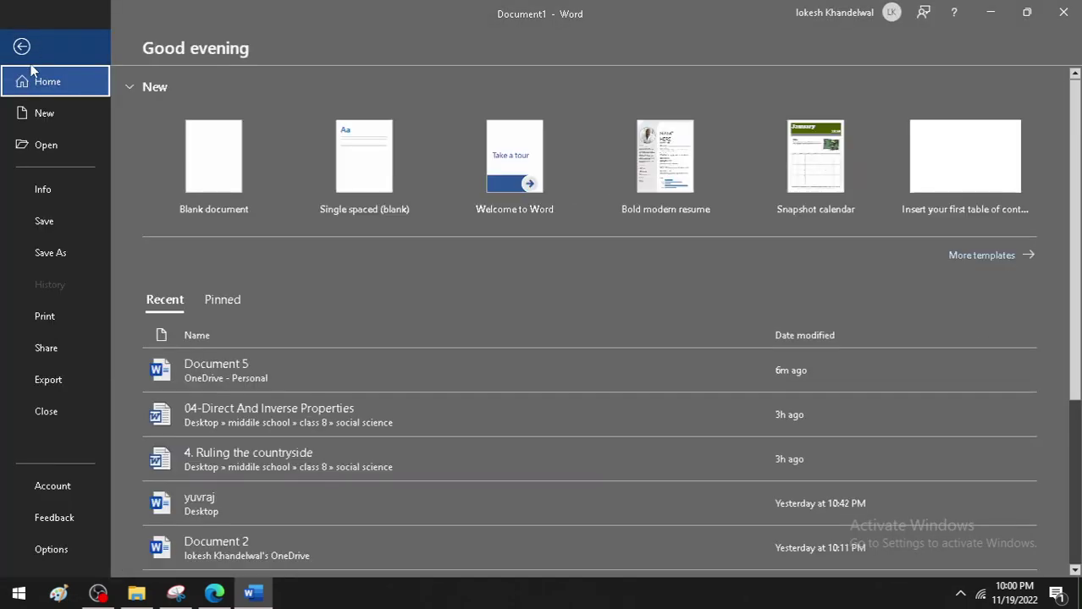
click(36, 121)
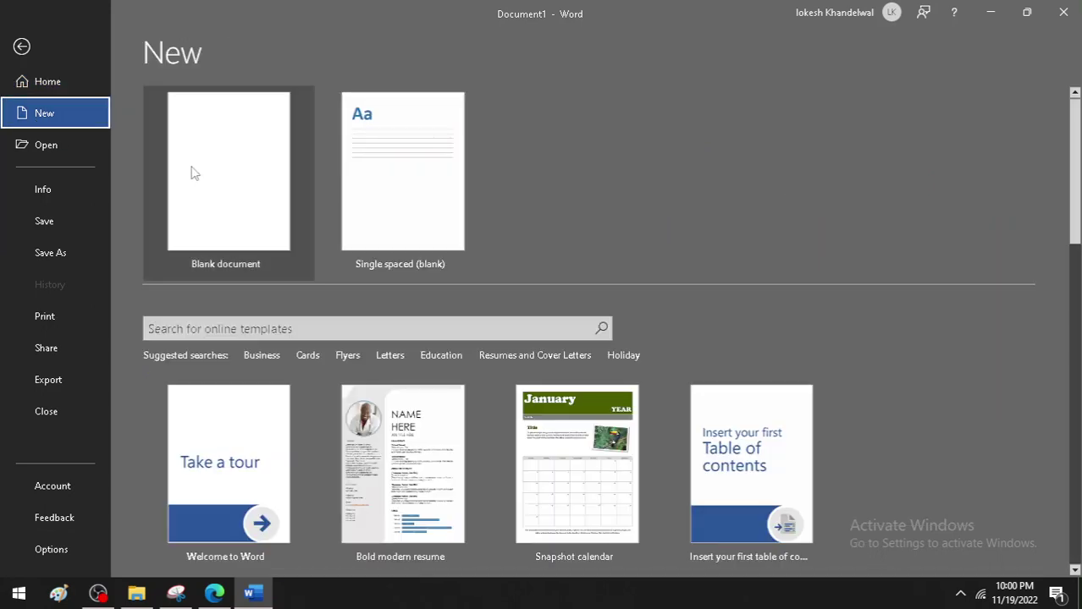
click(21, 47)
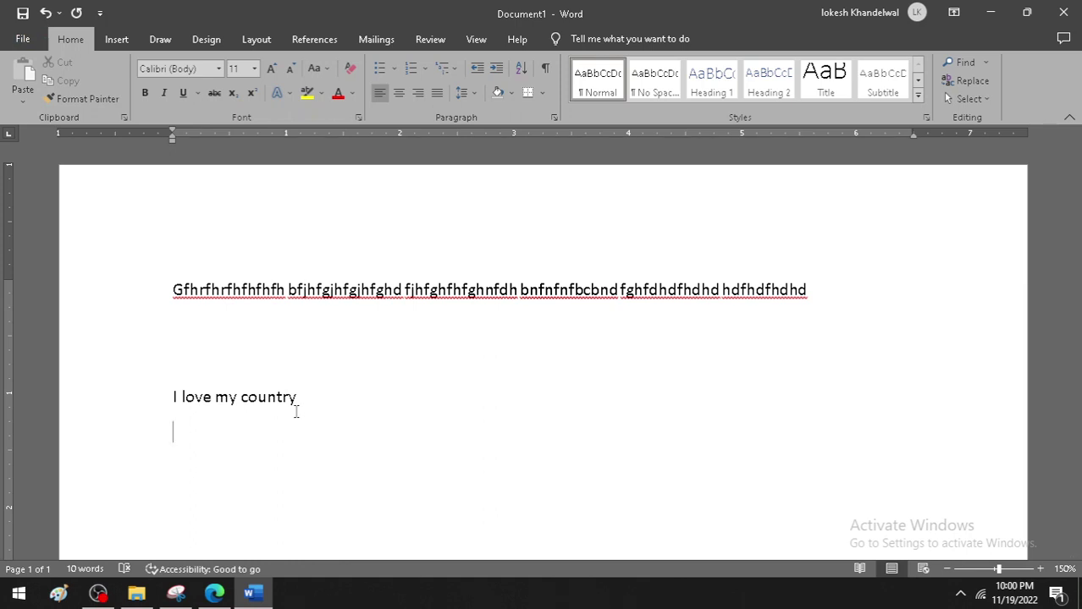
key(ctrl+n)
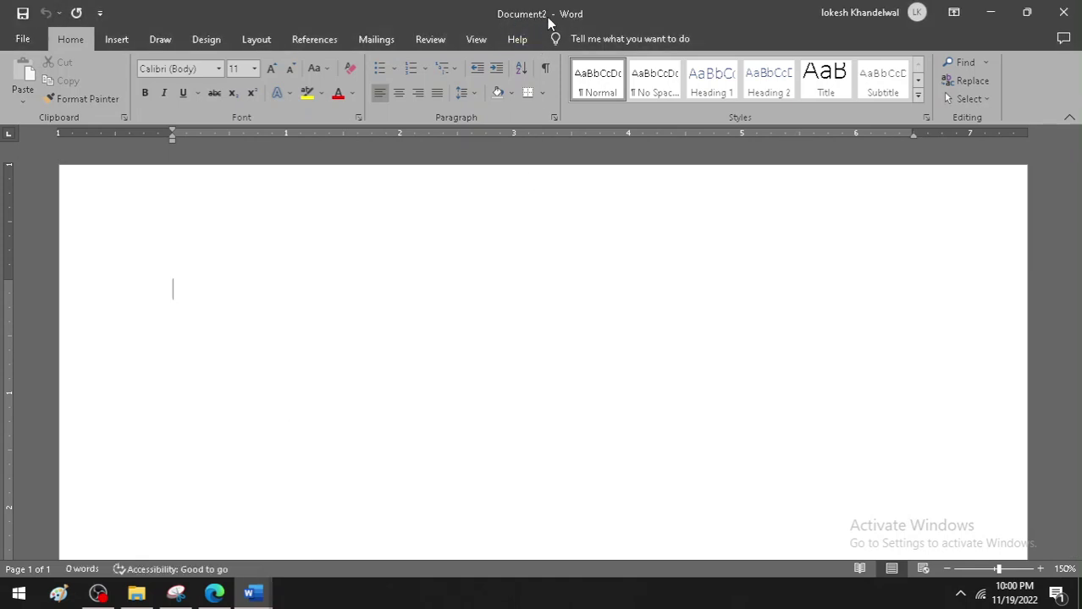
Type a line of random letters in Document2, then create more blank documents with Ctrl+N
text(fgdsfgsdfgsdfgdsfg)
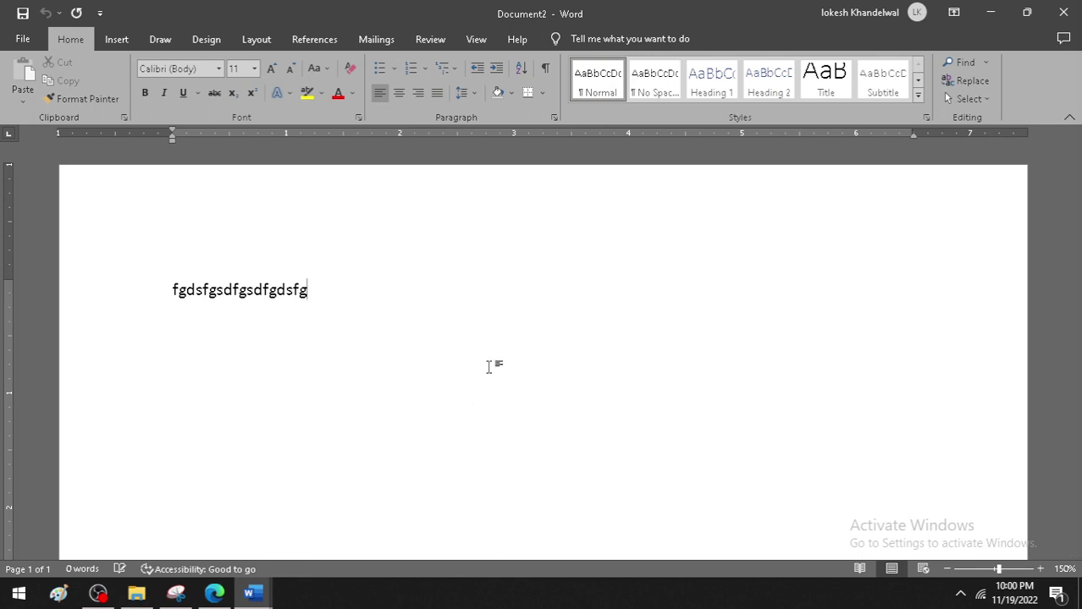
text(dfgsdfg)
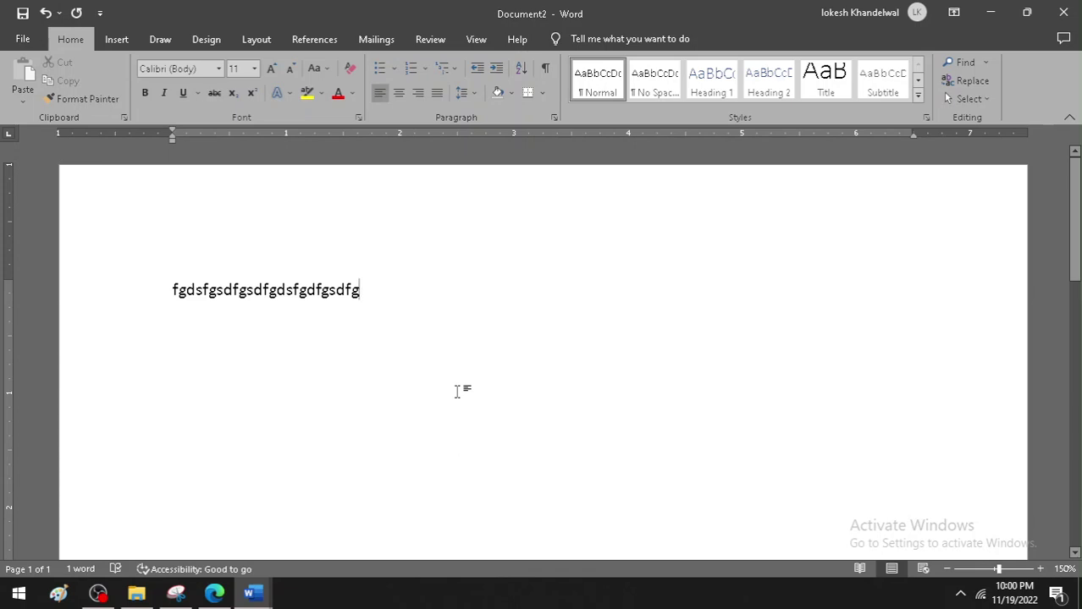
key(ctrl+n)
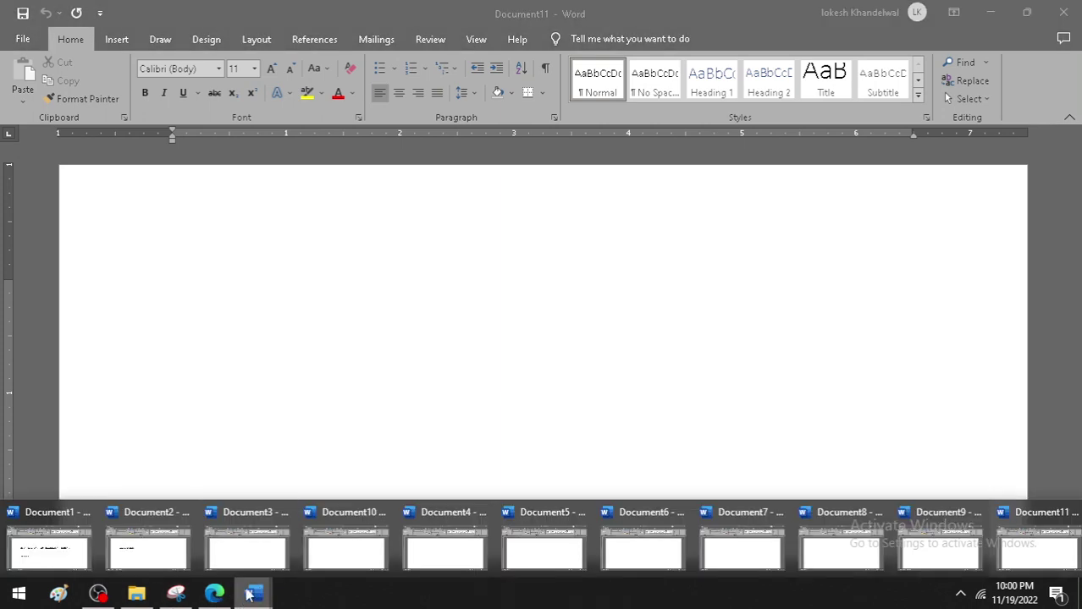
mouse_move(248, 593)
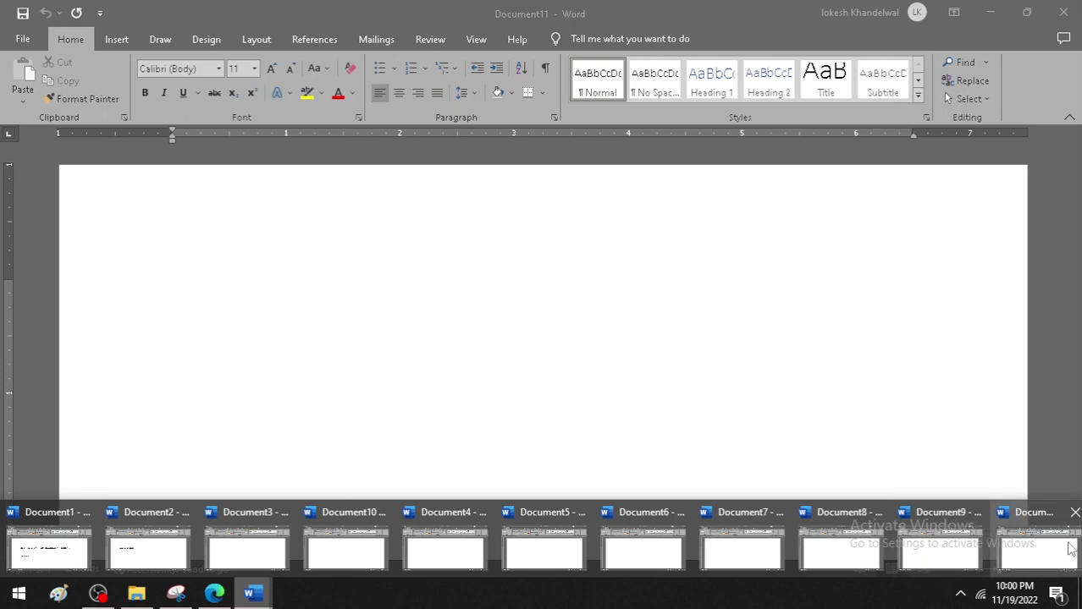
Close blank Documents 3 through 11 from the taskbar previews and return to the textbook PDF
click(1073, 512)
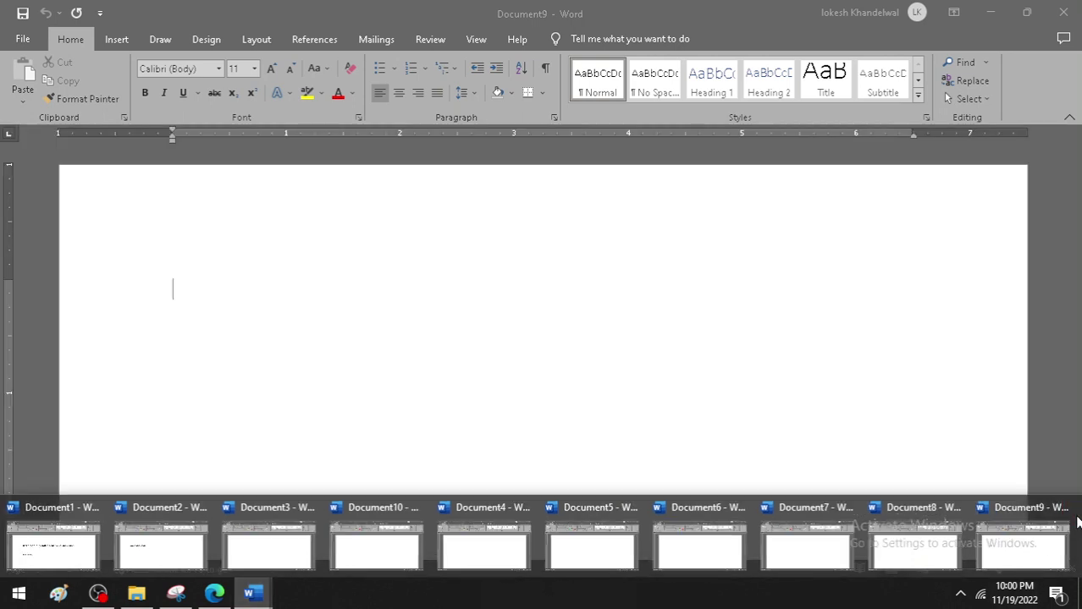
click(1064, 510)
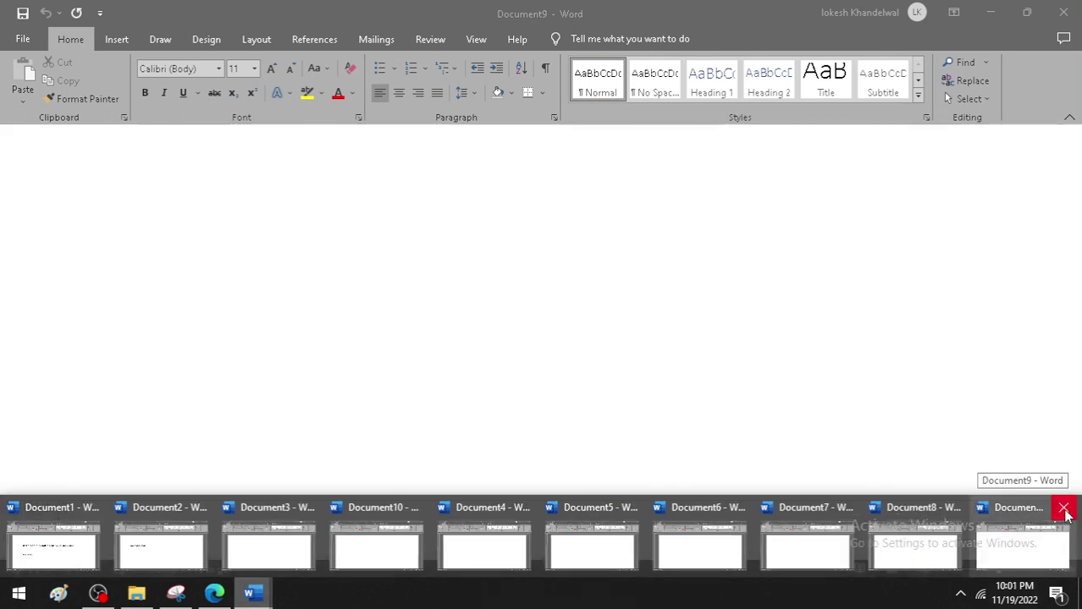
click(1073, 501)
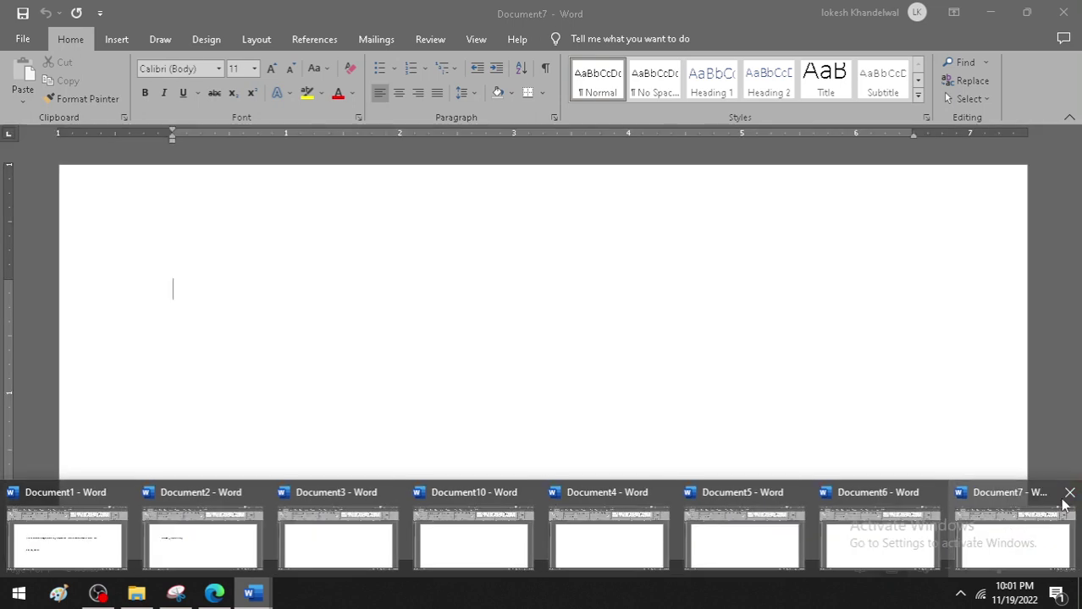
click(1068, 501)
click(1064, 484)
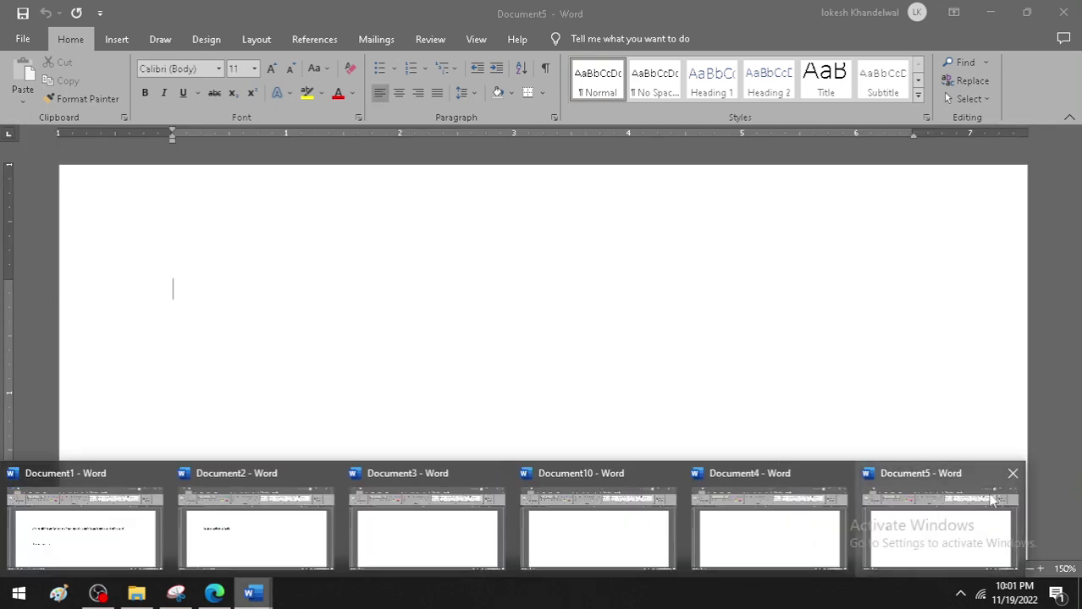
click(1009, 474)
click(839, 473)
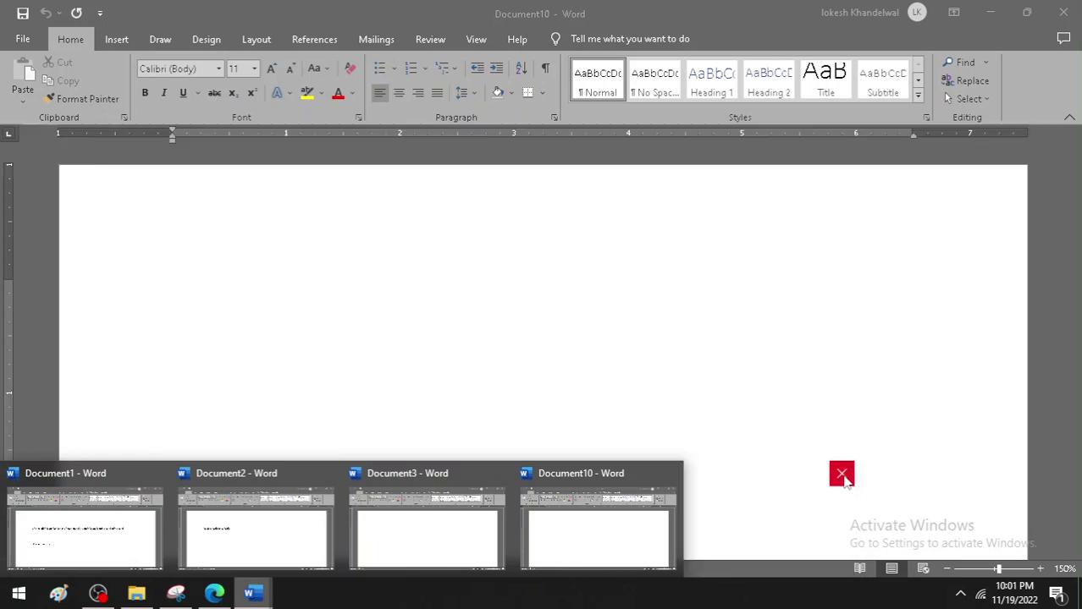
click(668, 475)
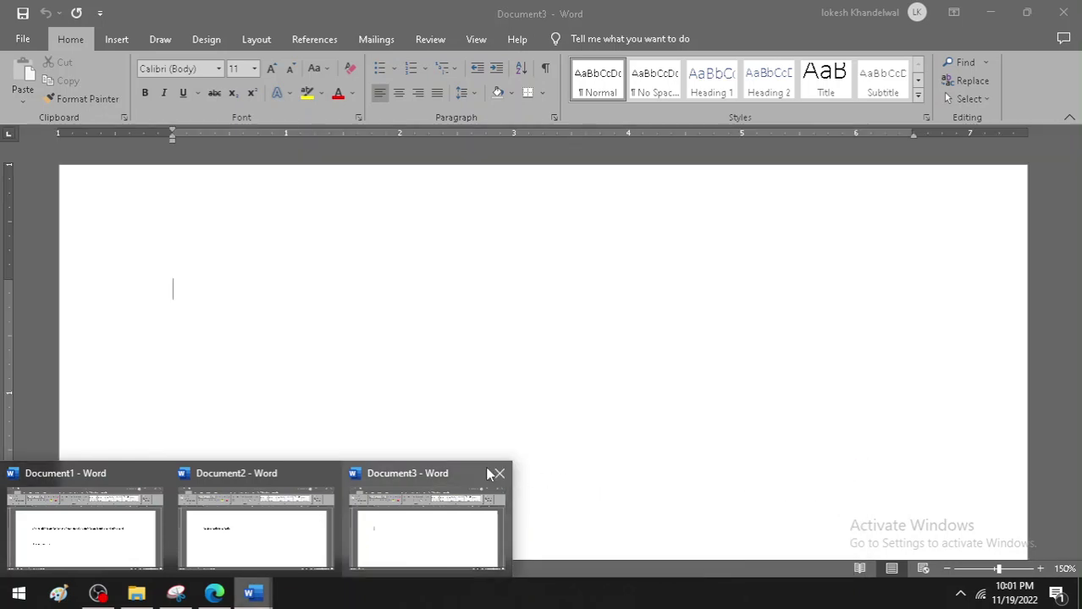
click(497, 474)
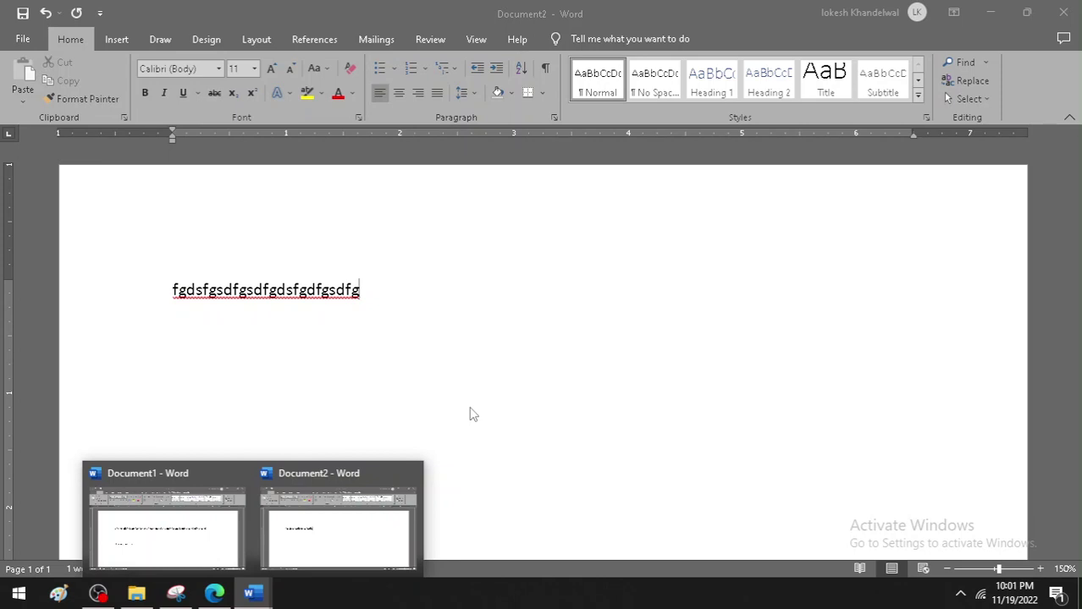
click(214, 593)
Underline the Ctrl + N note and tick and underline the Typing the Text heading and first tip
scroll(314, 498, up, 3)
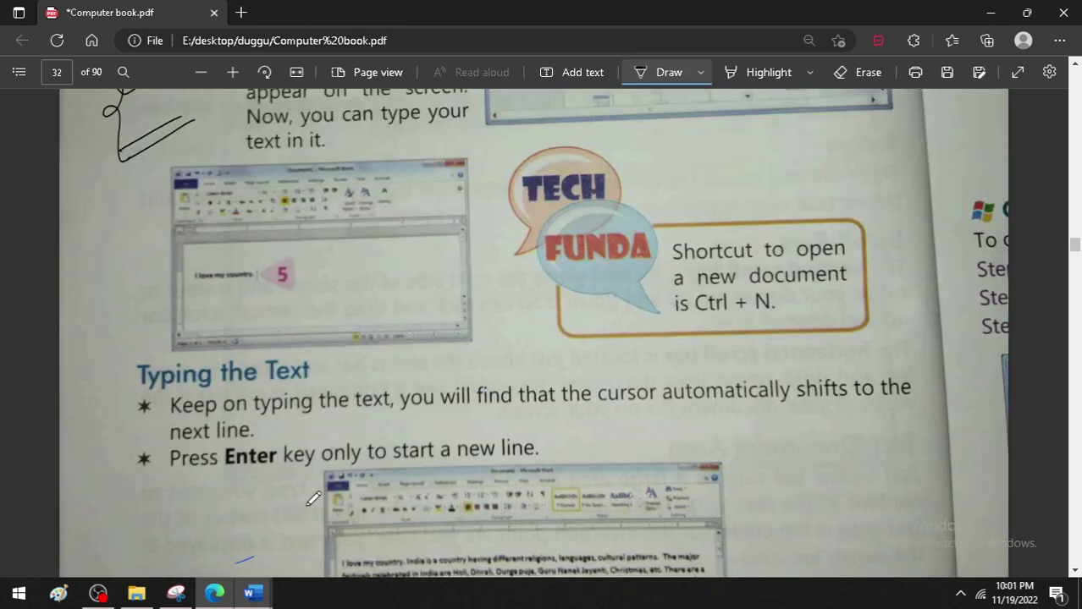
scroll(296, 478, down, 3)
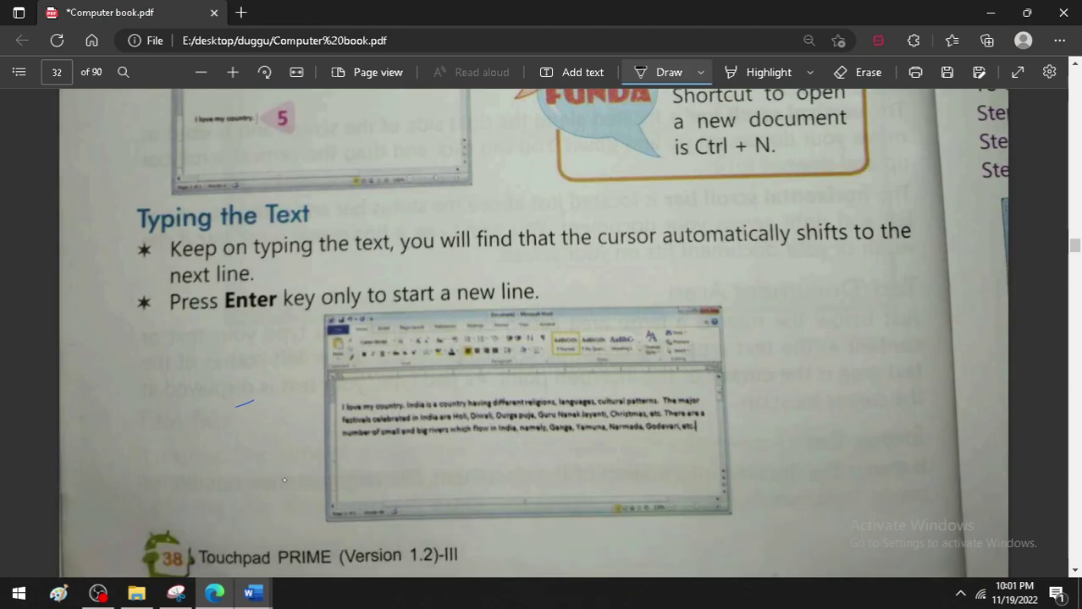
drag(732, 168, 808, 144)
drag(110, 231, 171, 216)
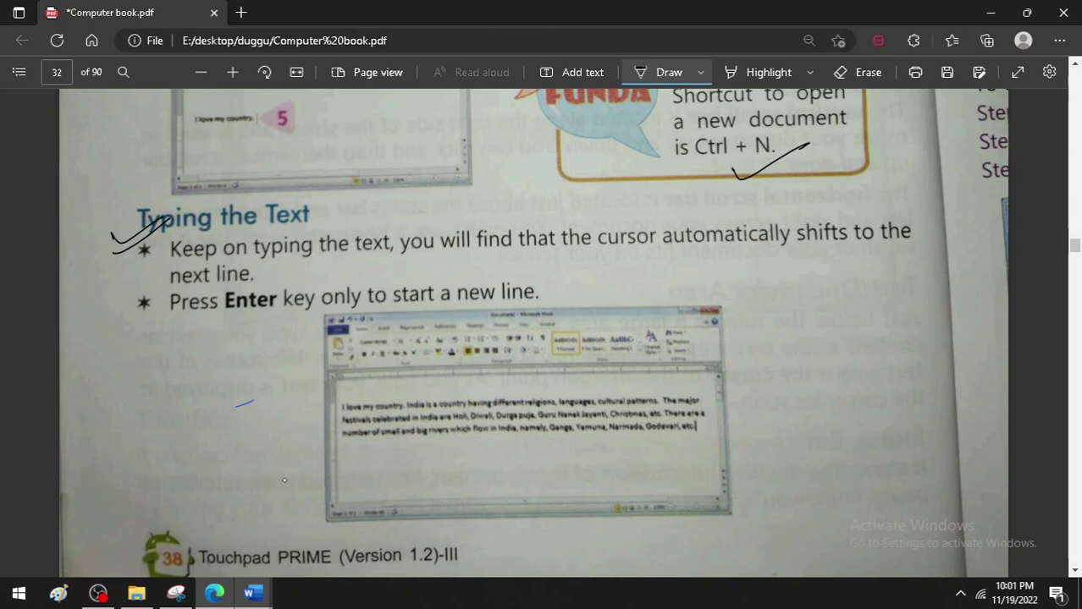
drag(330, 266, 709, 246)
drag(762, 249, 920, 247)
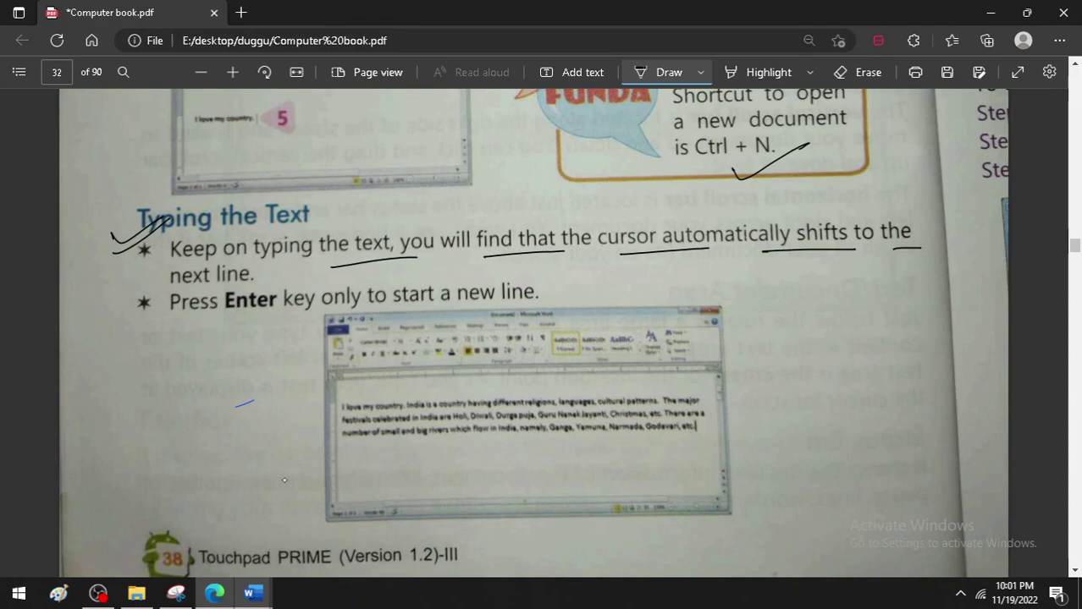
drag(263, 278, 320, 265)
Switch to Document2 and extend its random letters until the line wraps
click(252, 593)
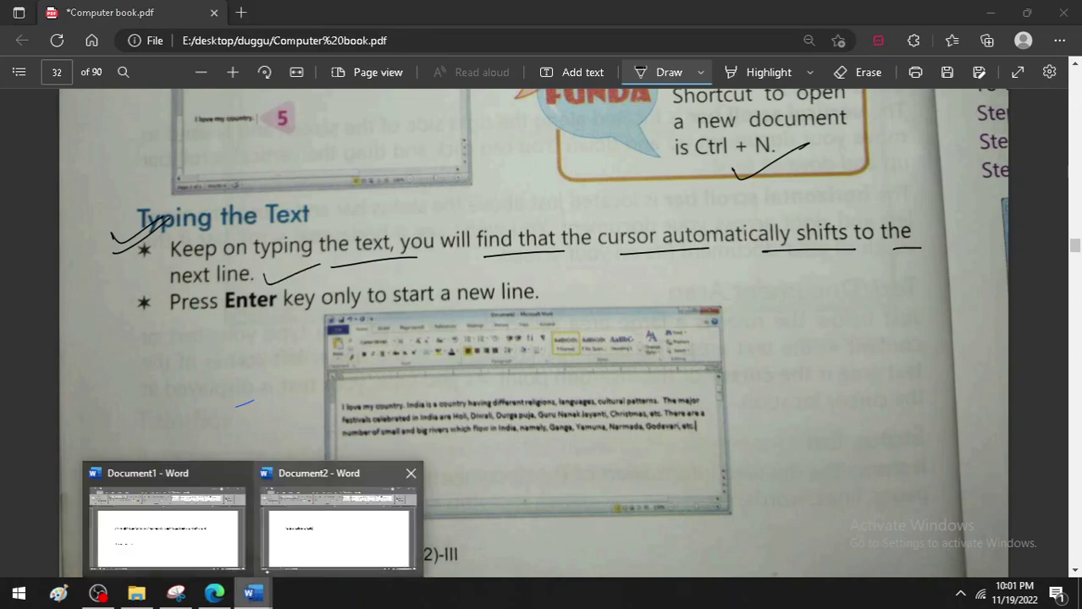
click(303, 528)
text(gfsgsdfgggggg)
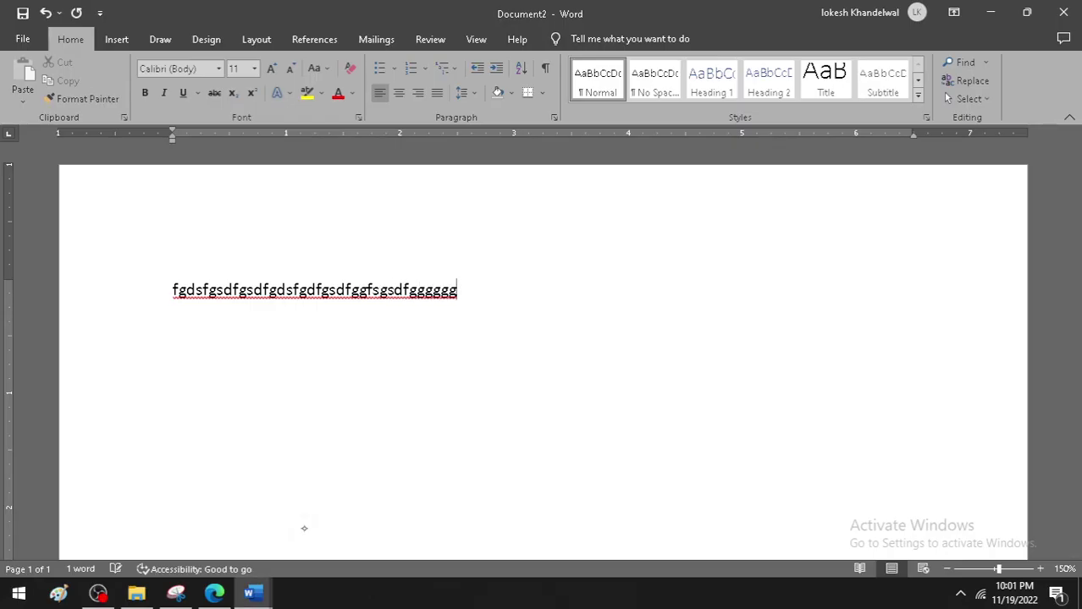
text(ggggggggggggggggggggggggggggggggggggggggggggggggggggggggggg)
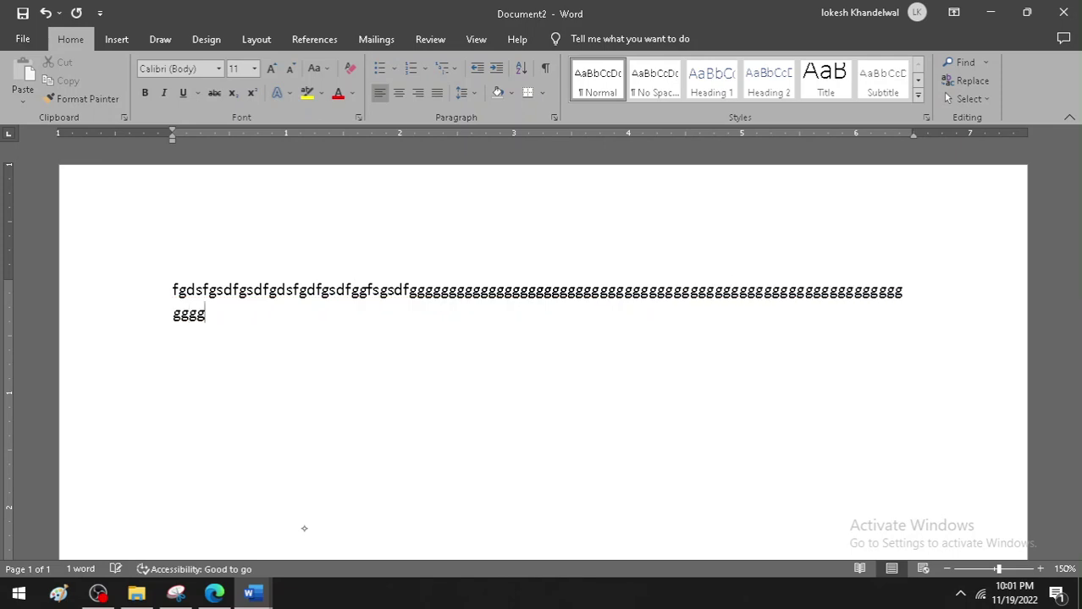
text(ggggggggggggggggggggggggggggggggggggggggggggggggggggggggggggggggg)
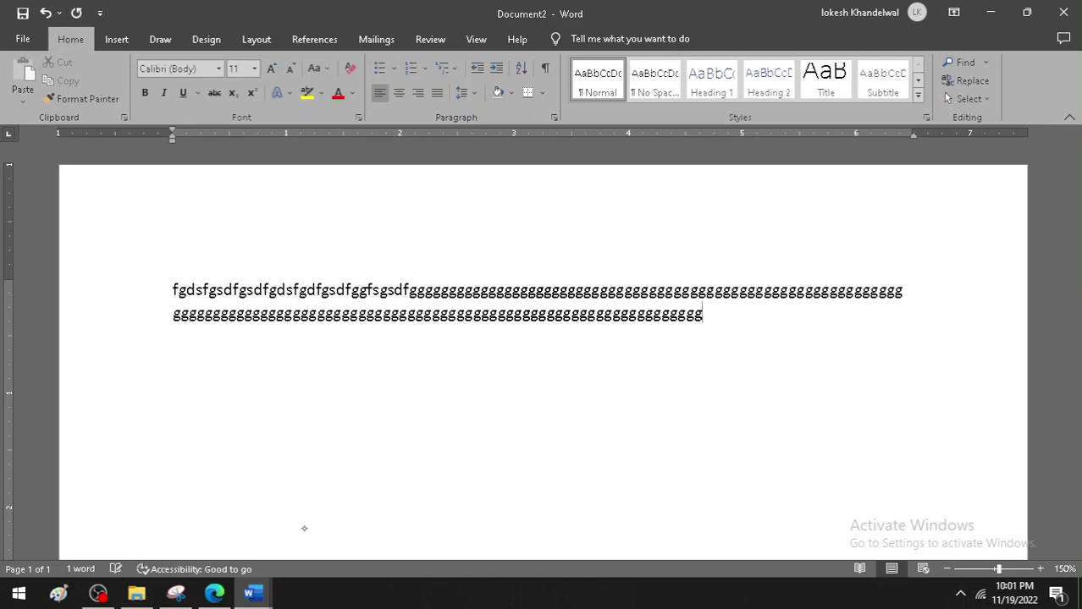
text(gggggggggggggggggggggggggggggggggggggggggggggggg)
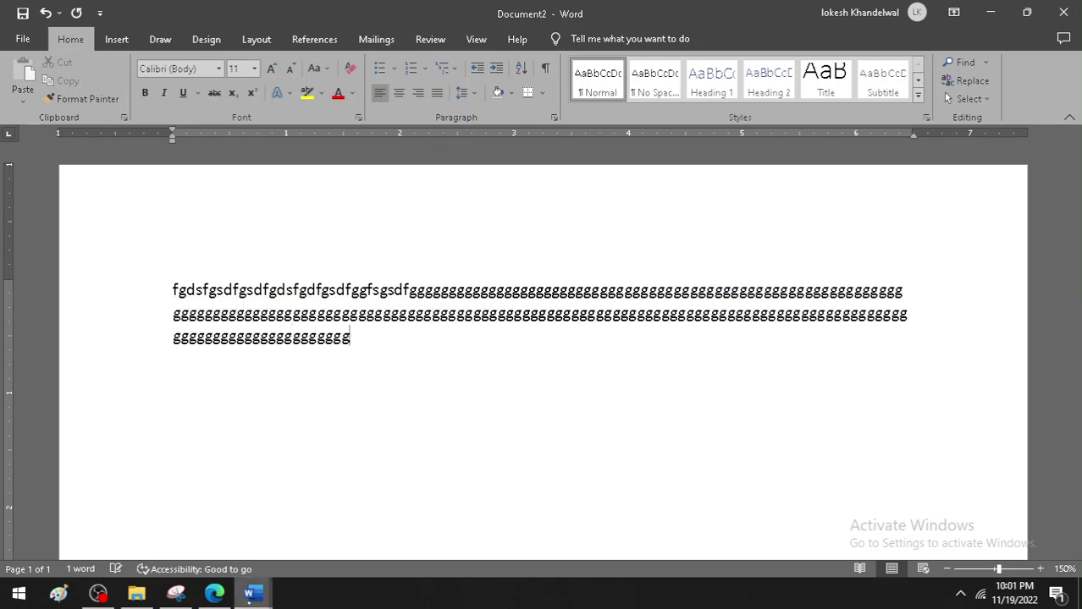
In the PDF, tick 'Press' and underline 'a new line.' in the Press Enter tip
click(216, 595)
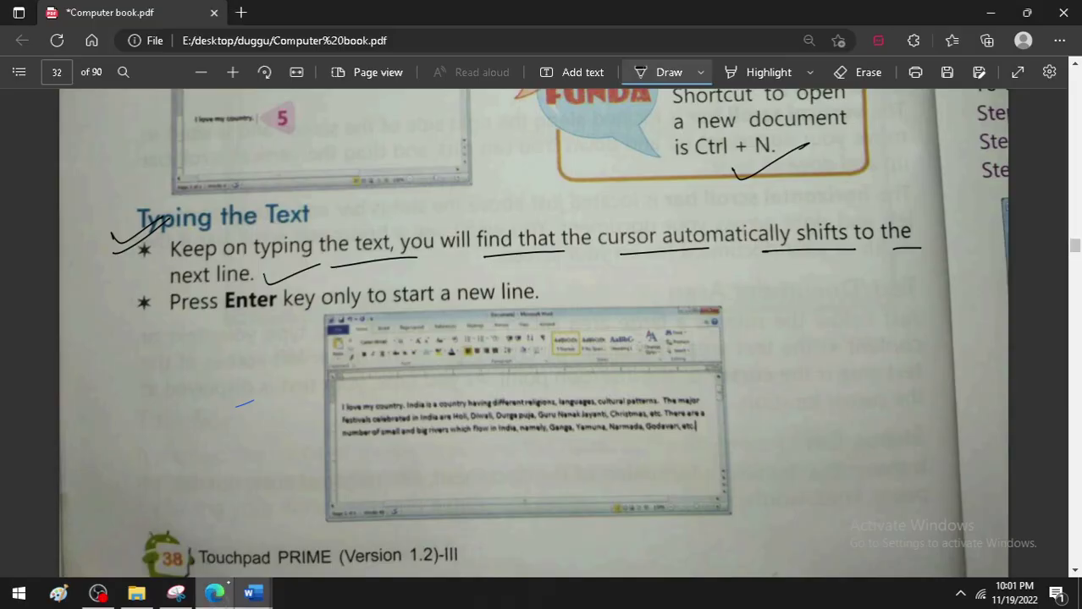
drag(141, 321, 217, 295)
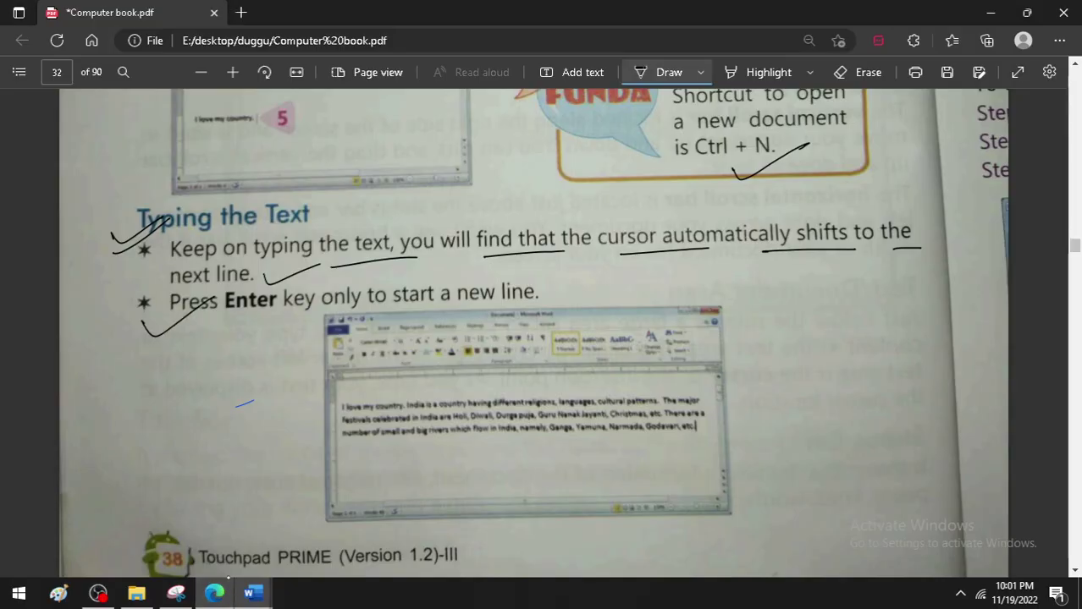
drag(445, 303, 540, 301)
scroll(222, 548, down, 3)
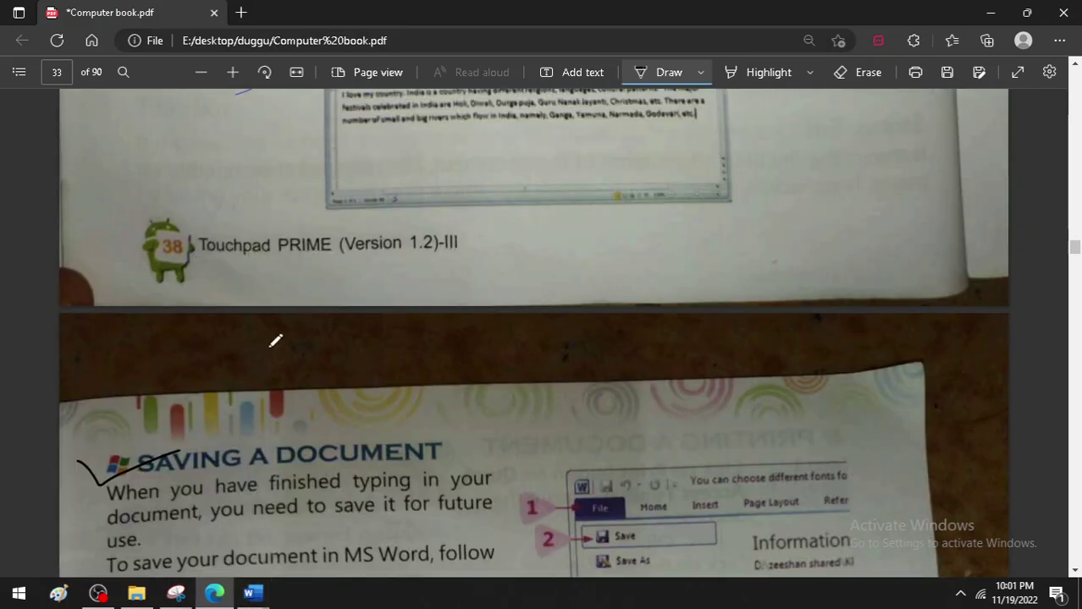
scroll(300, 300, up, 3)
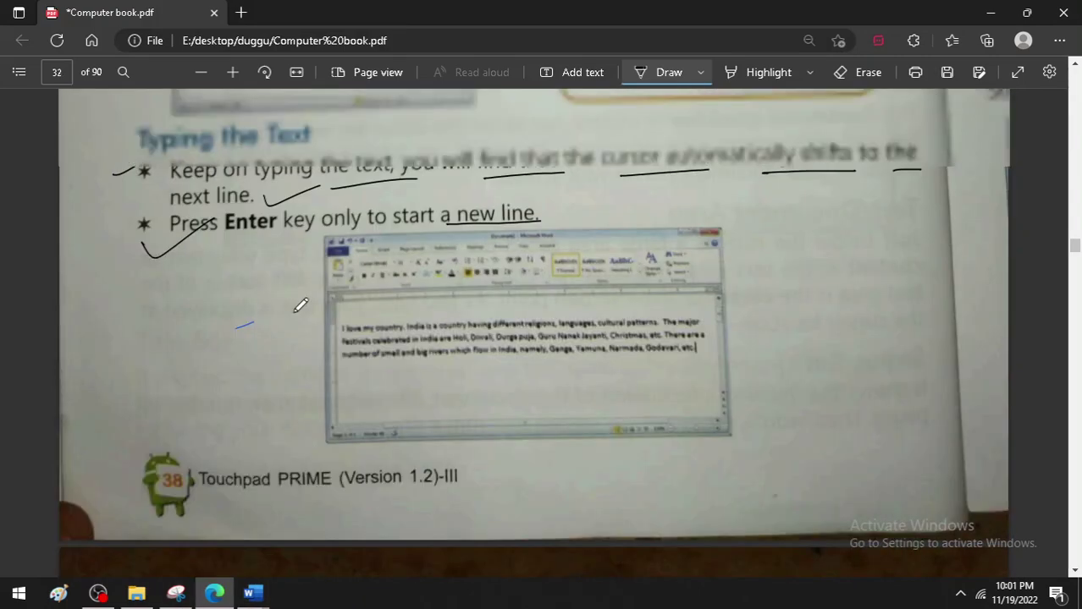
In Document2, add 'nfn', then a new paragraph 'hjfghjfghjfgnhd' followed by an empty paragraph
click(339, 542)
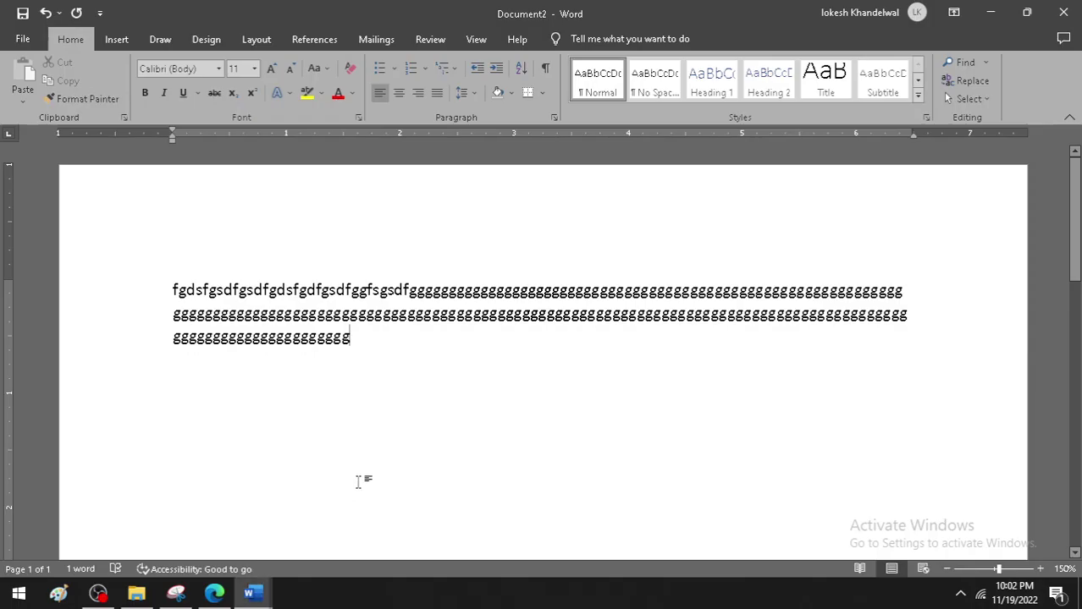
text(nfn)
key(Return)
text(hjfghjfghjfgnh)
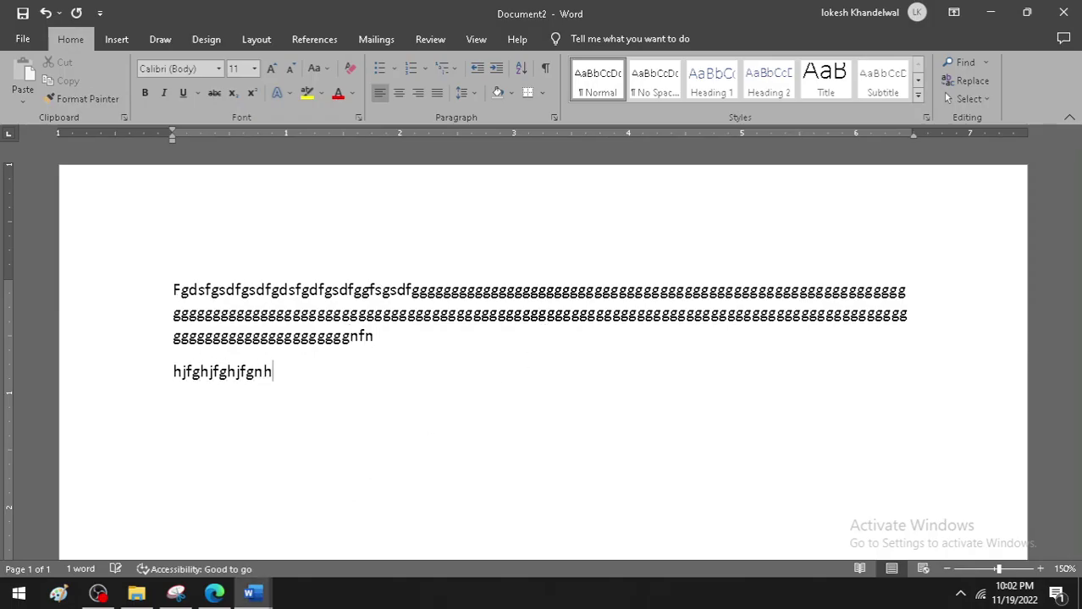
text(d)
key(Return)
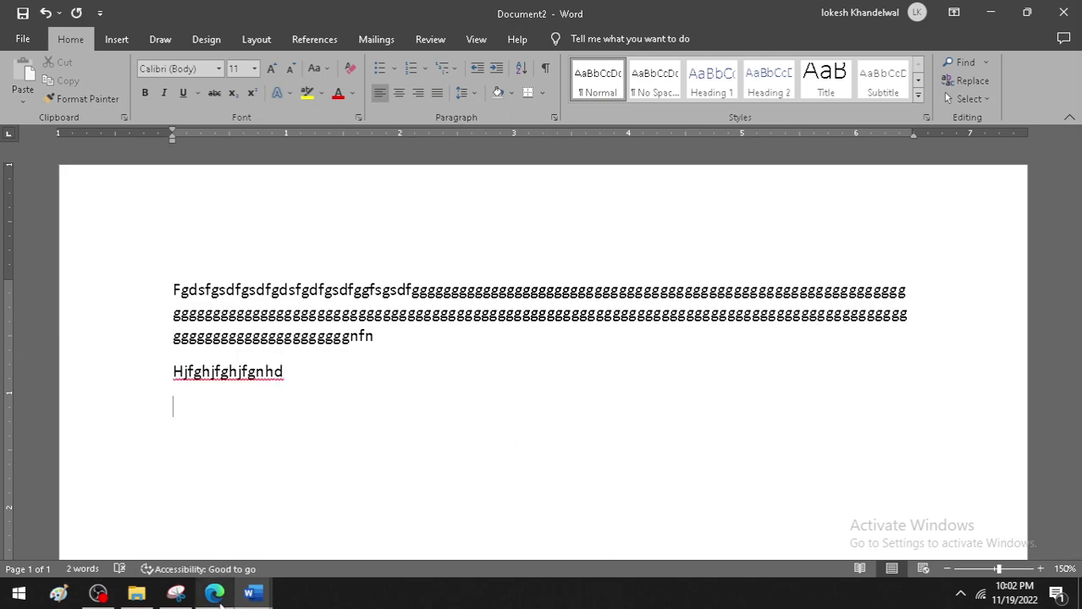
Scroll the textbook PDF down to the saving steps, then return to Document2
click(214, 593)
scroll(333, 428, down, 3)
scroll(333, 423, down, 4)
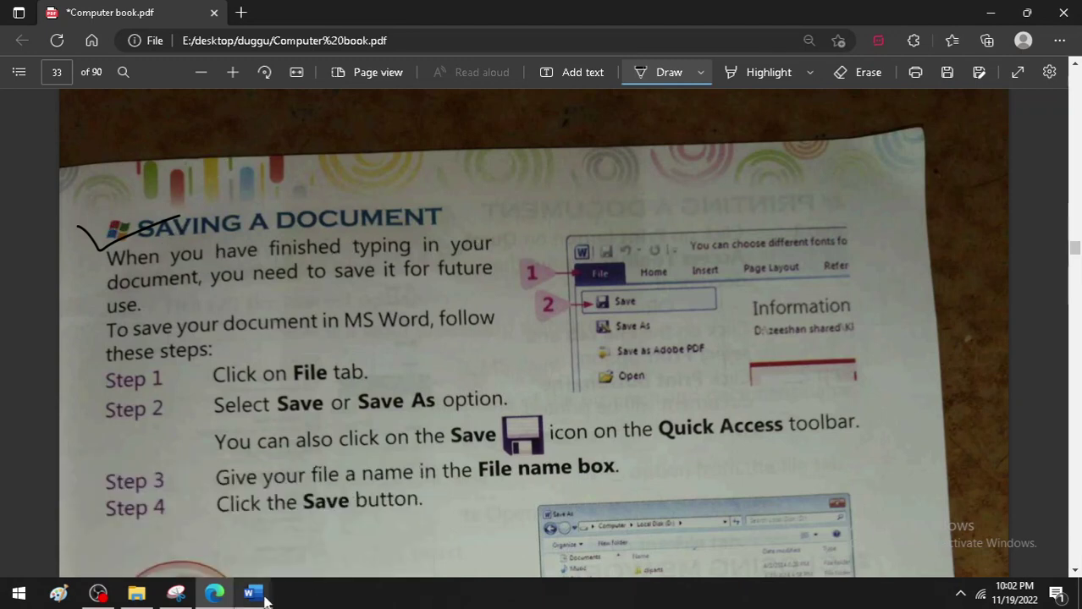
mouse_move(250, 594)
click(311, 554)
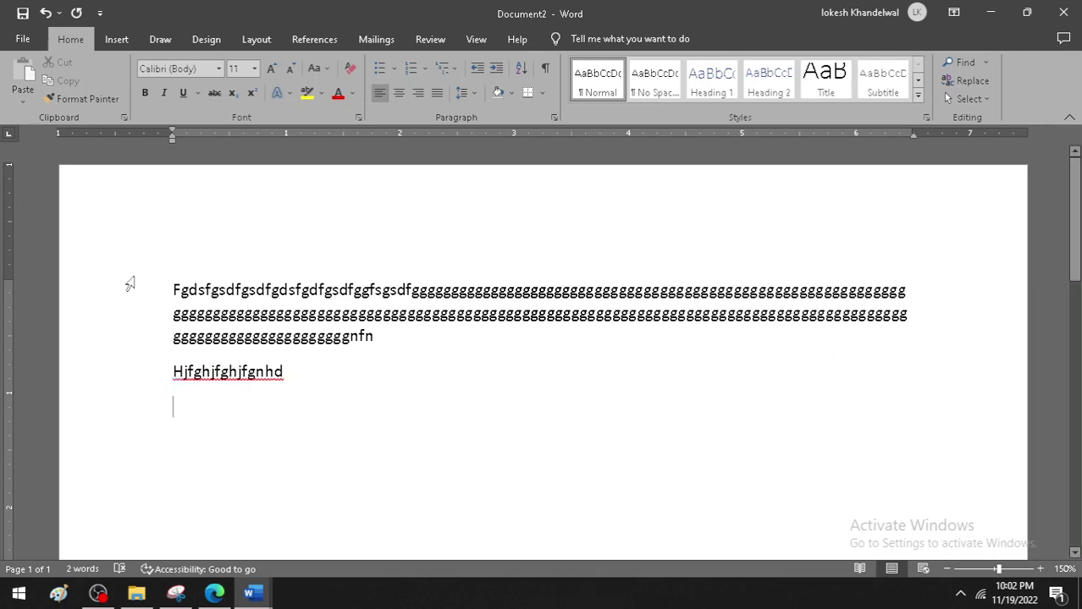
Check the File page, then select the opening letters of the first line of text
click(15, 46)
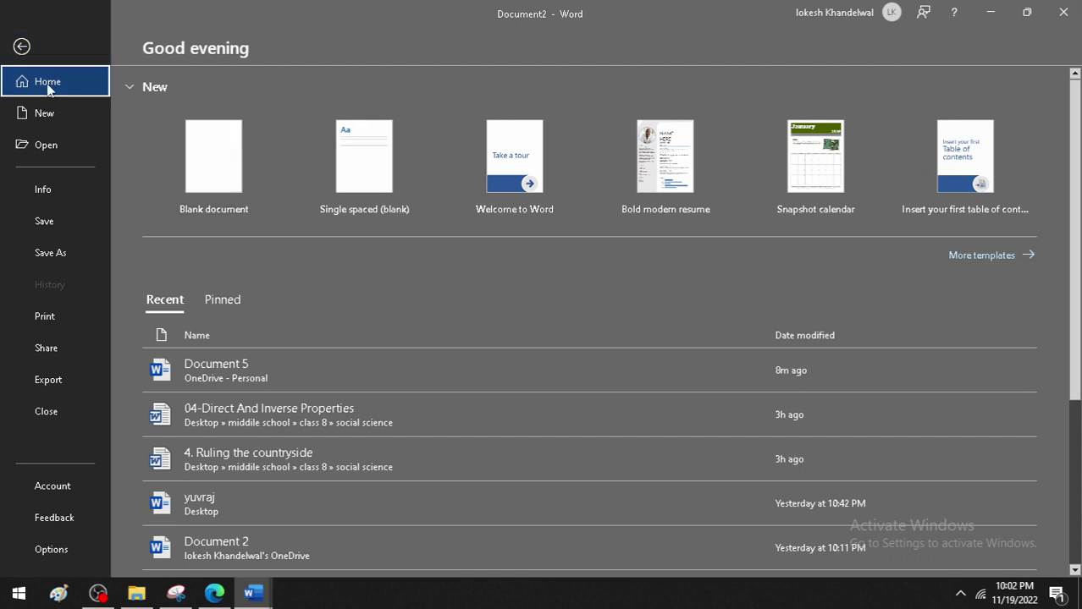
click(22, 45)
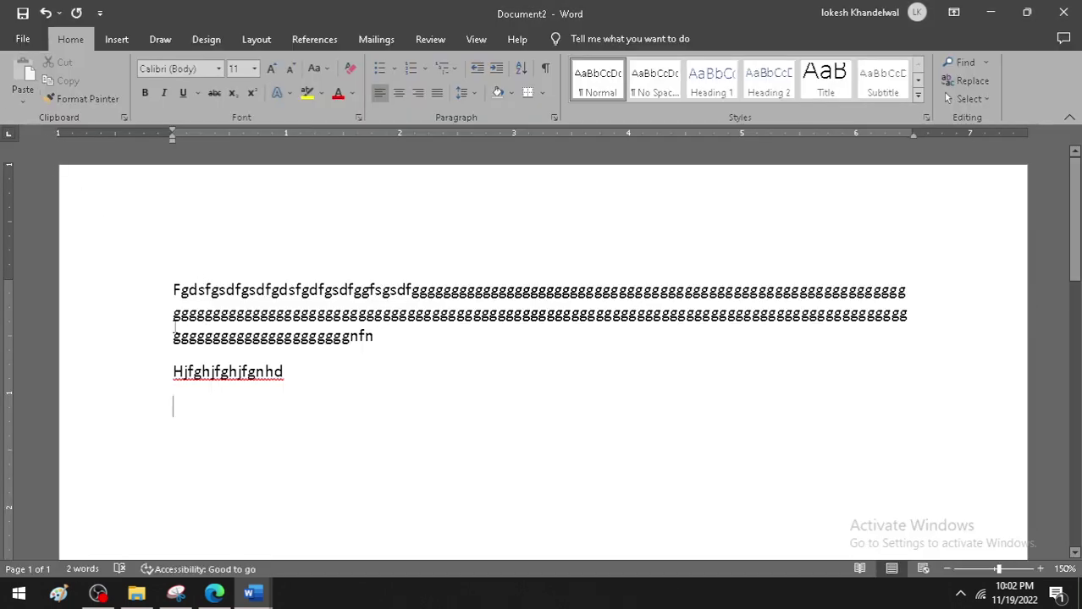
drag(172, 290, 399, 301)
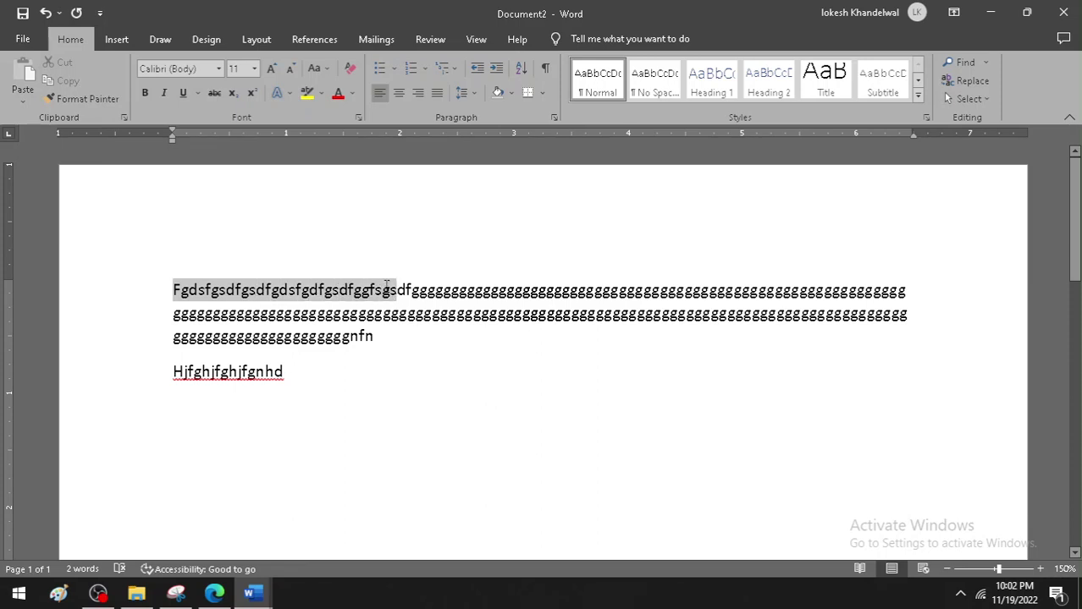
drag(387, 287, 391, 287)
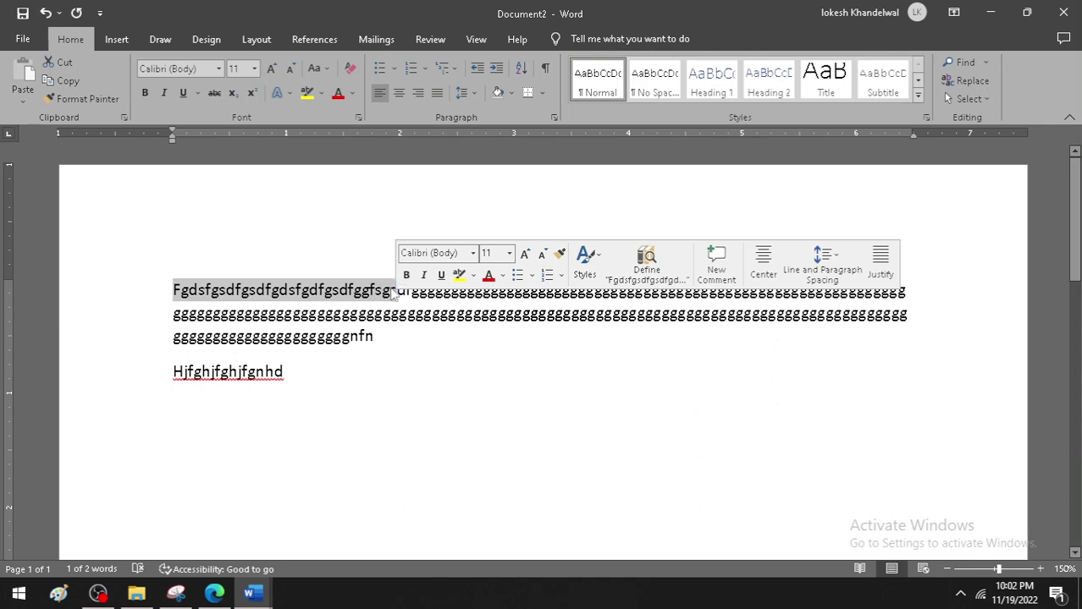
click(36, 34)
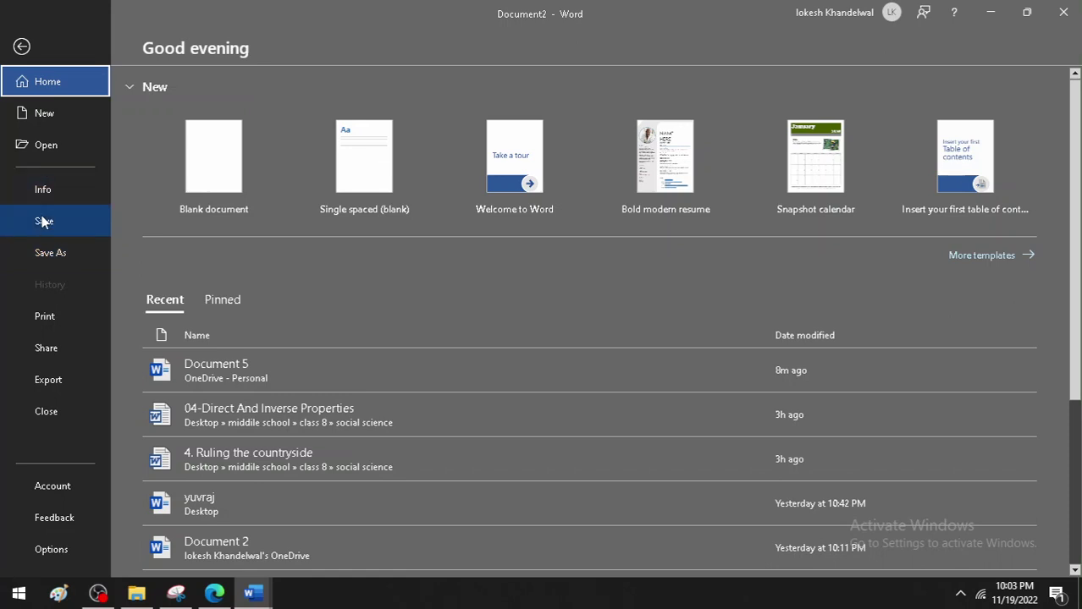
click(42, 219)
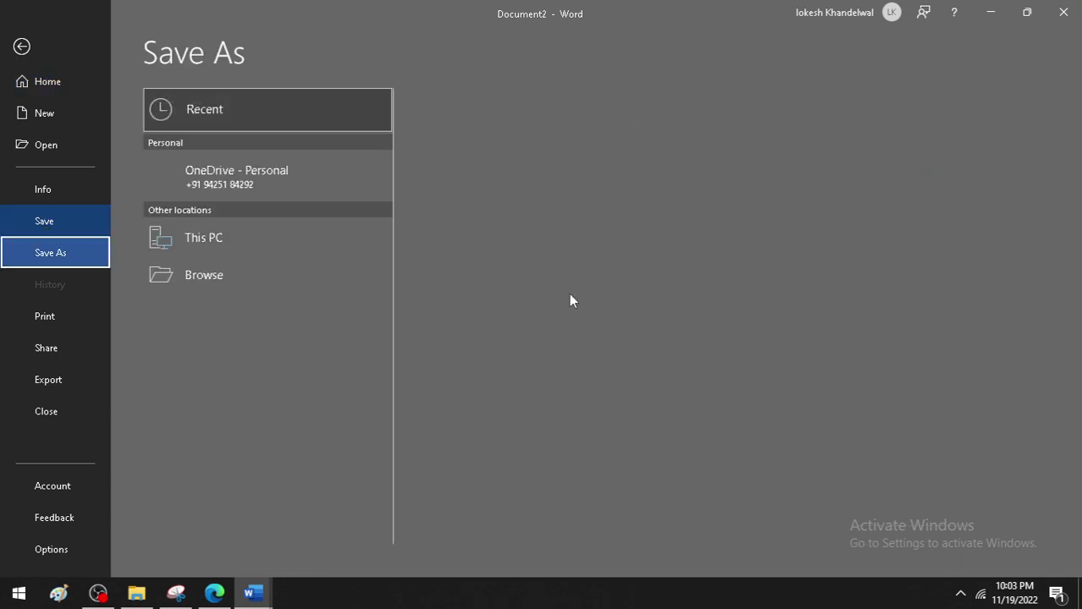
click(59, 218)
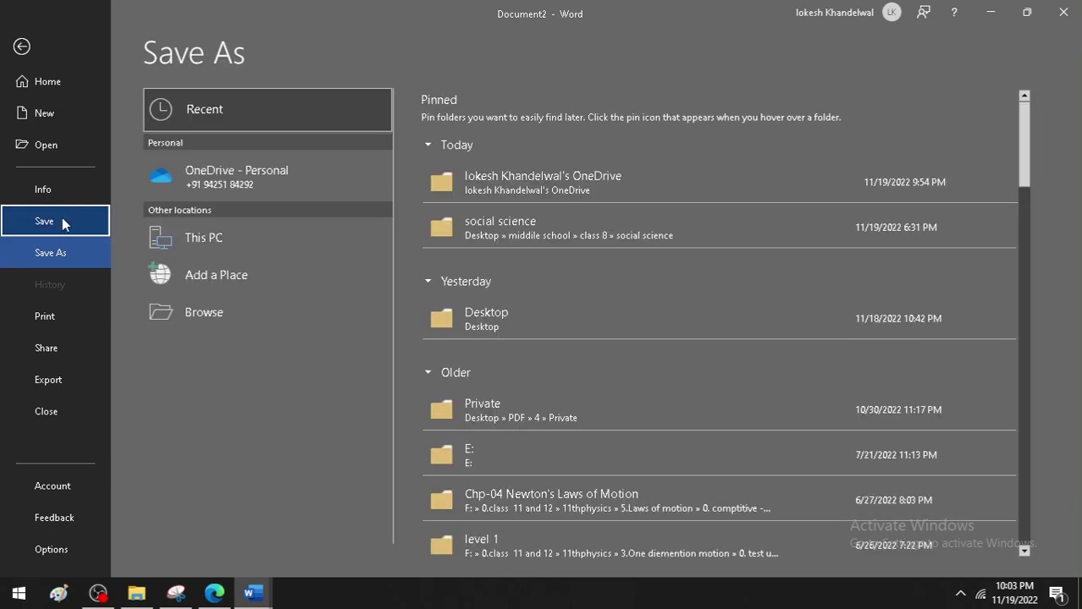
click(62, 219)
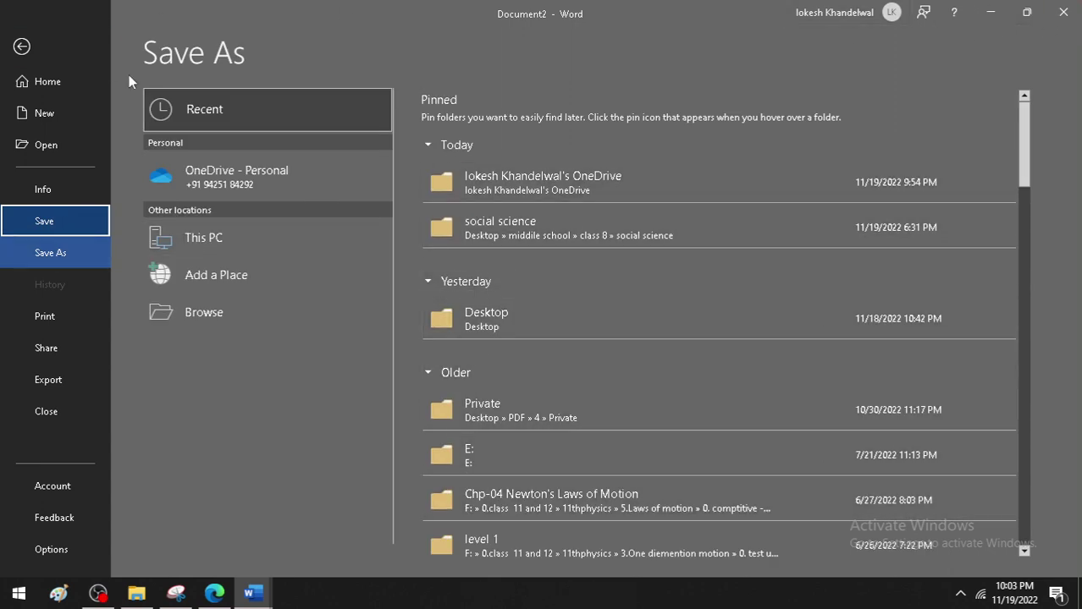
click(23, 44)
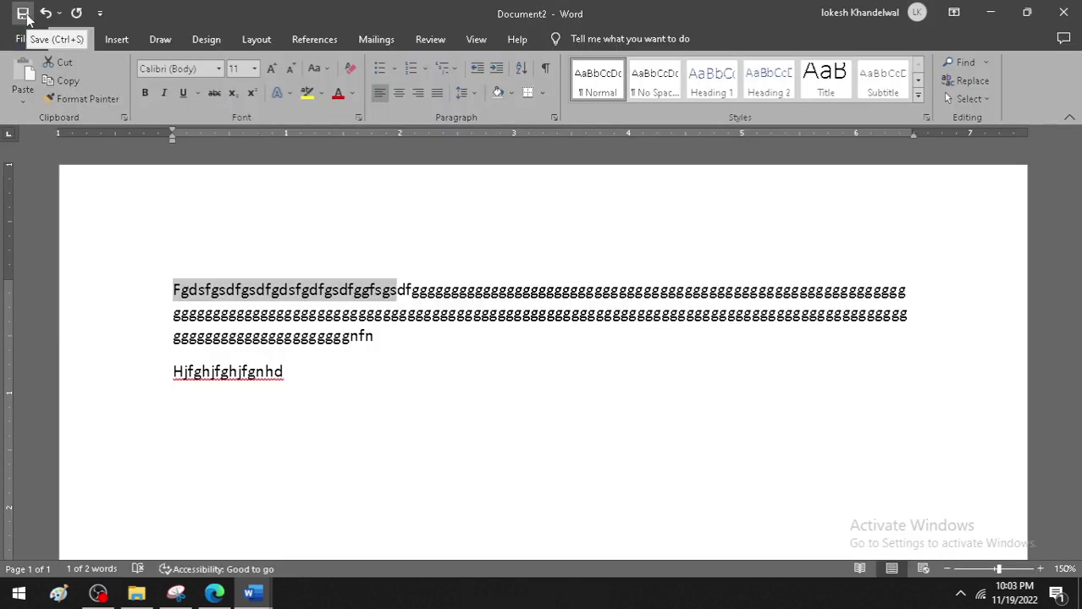
Save Document2 to Desktop (E:) and minimise Word to reveal the Saving a Document page
click(22, 13)
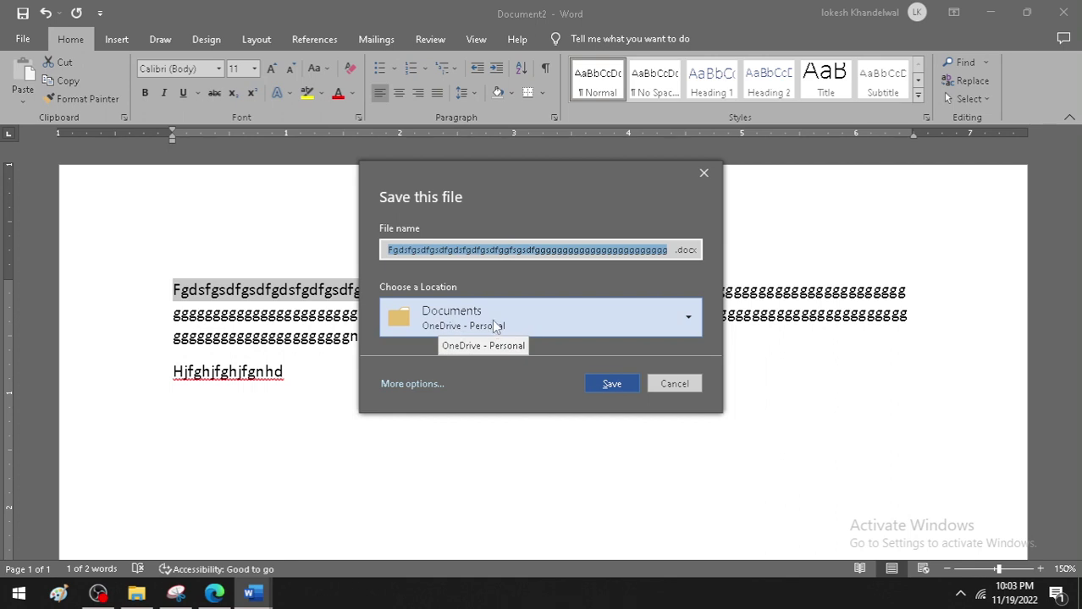
click(688, 319)
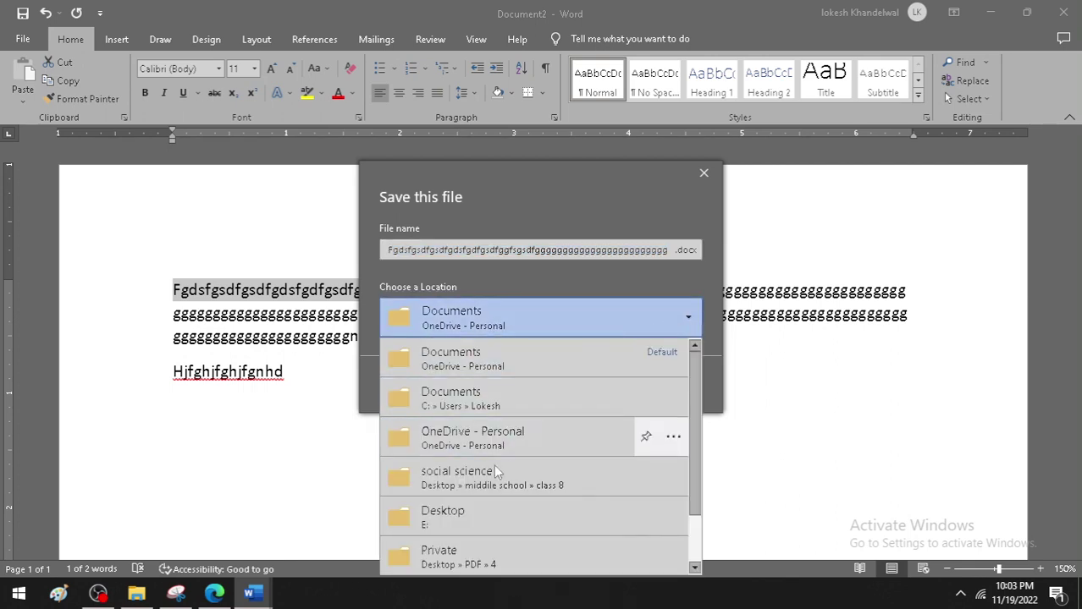
click(466, 521)
click(623, 385)
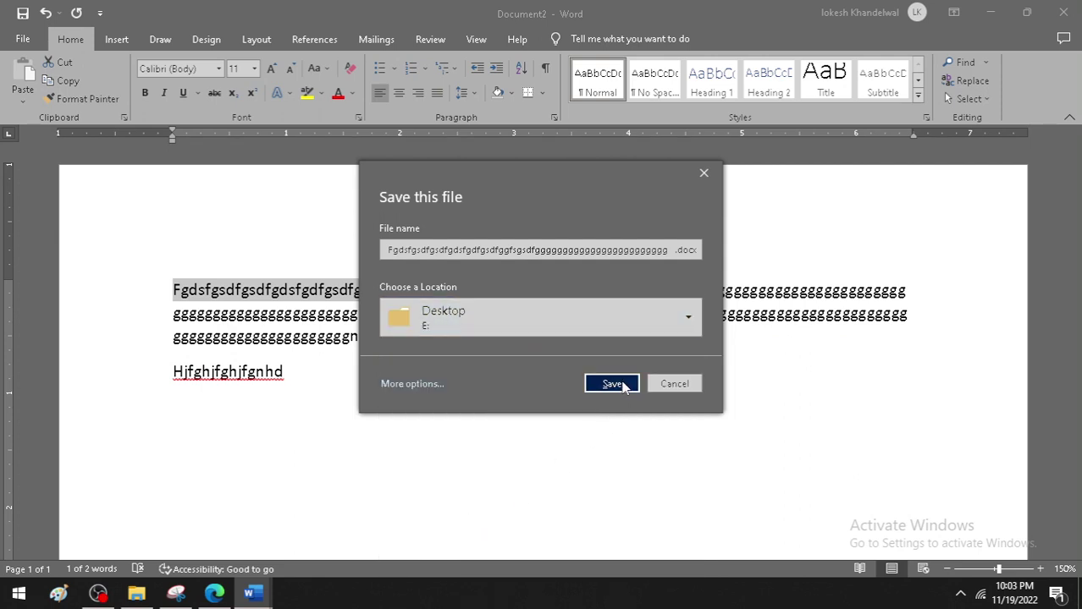
click(990, 11)
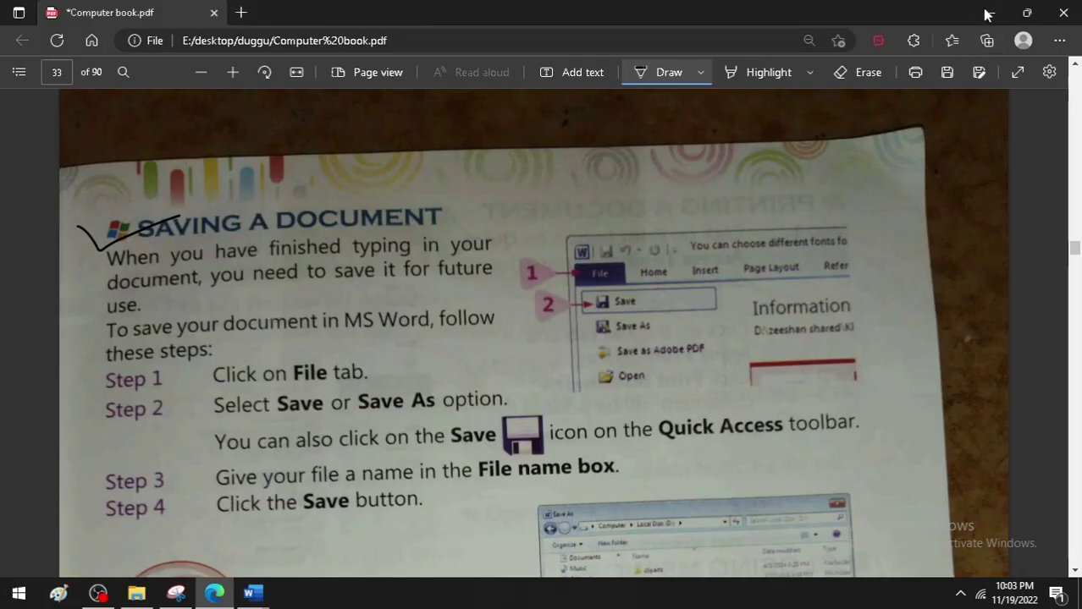
Minimise the PDF and Word, move the 'Fgdsfgsdfg…' Word file to a new desktop column, and reopen Word
click(987, 12)
click(986, 12)
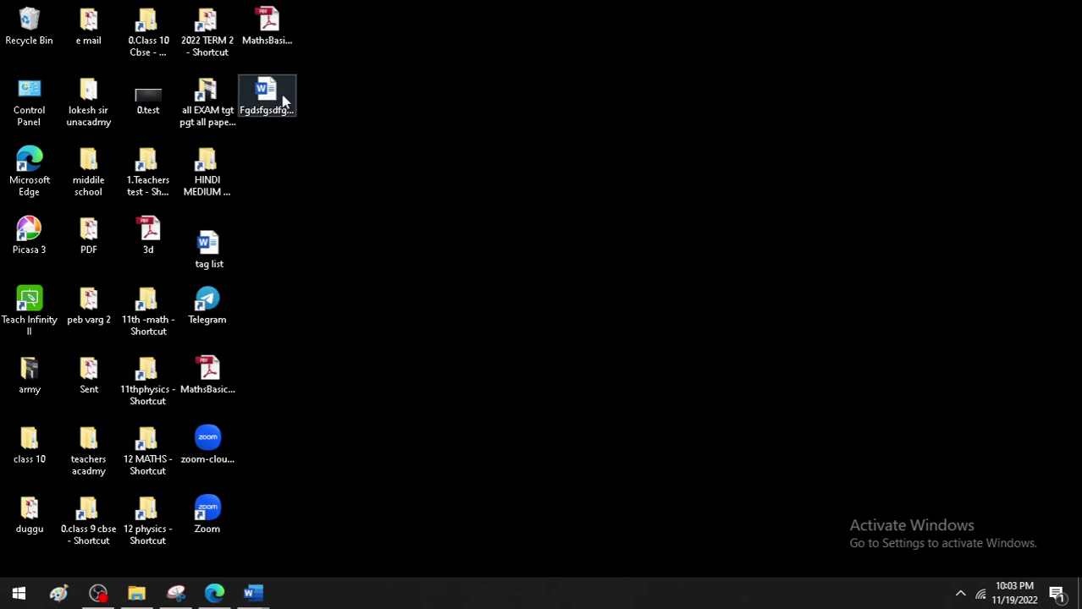
drag(285, 100, 332, 98)
drag(343, 48, 347, 50)
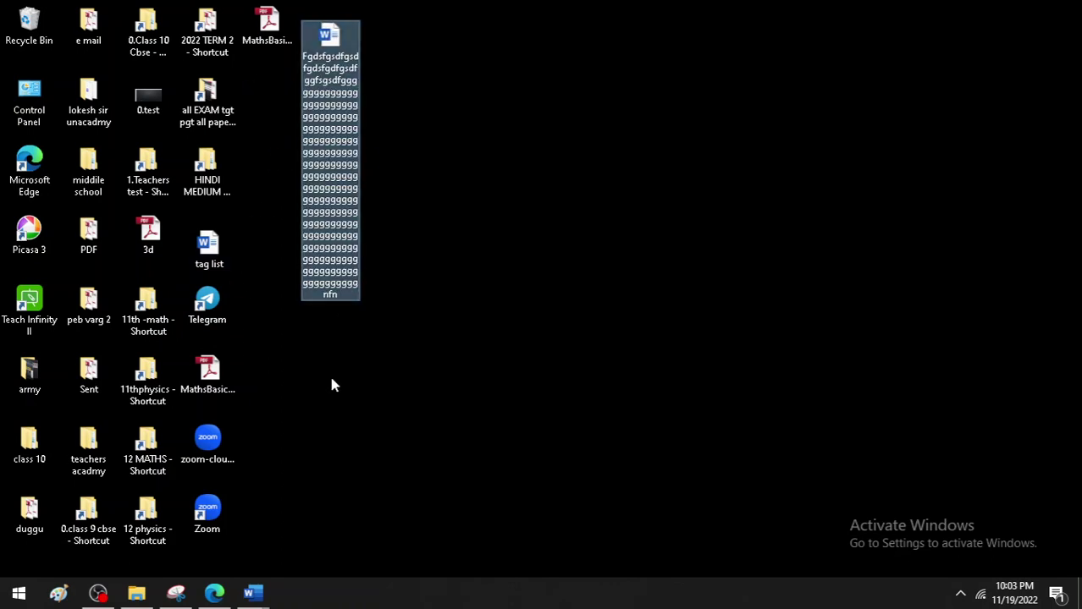
click(447, 252)
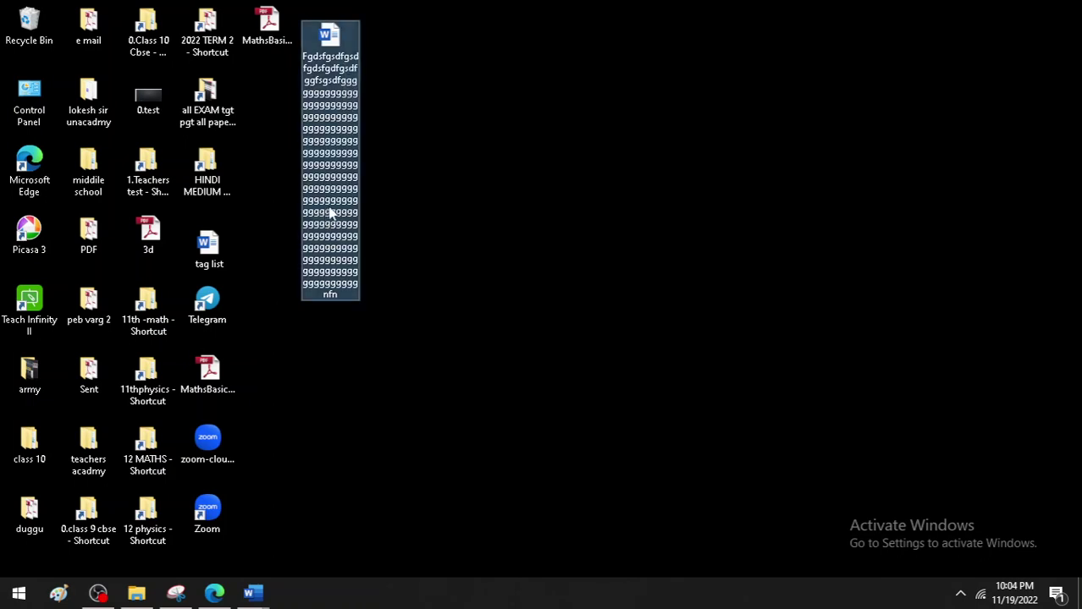
click(253, 594)
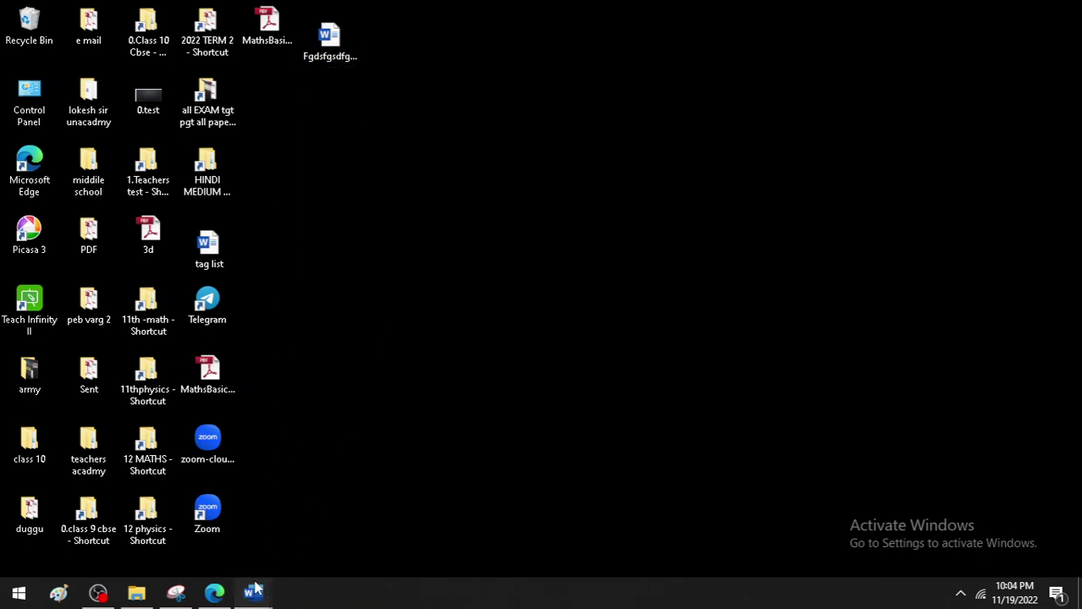
Bring the long-named document to the front and return from the file view to its text
click(314, 512)
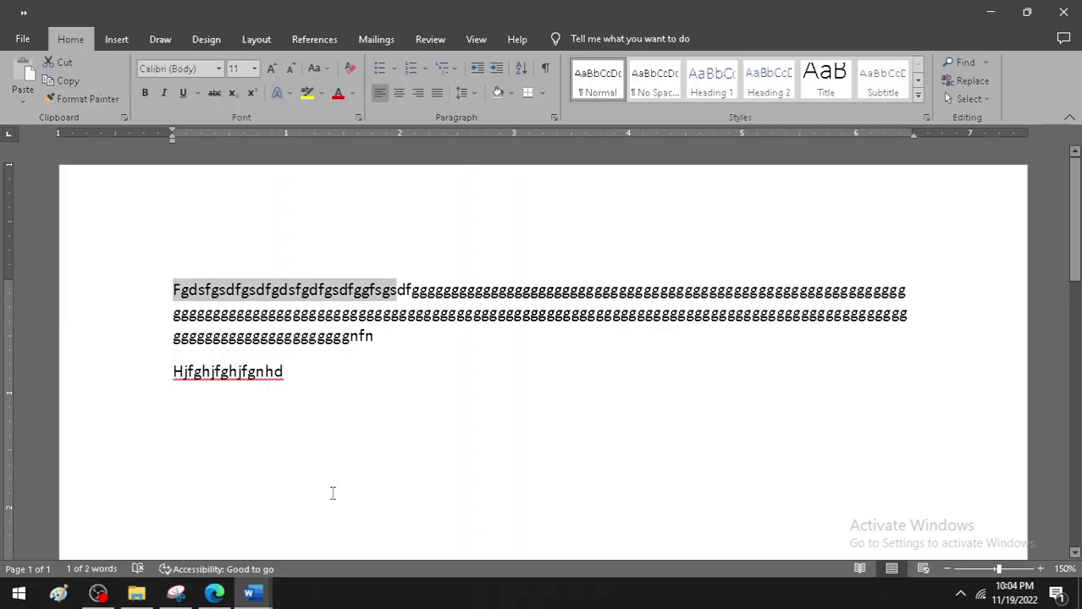
click(340, 415)
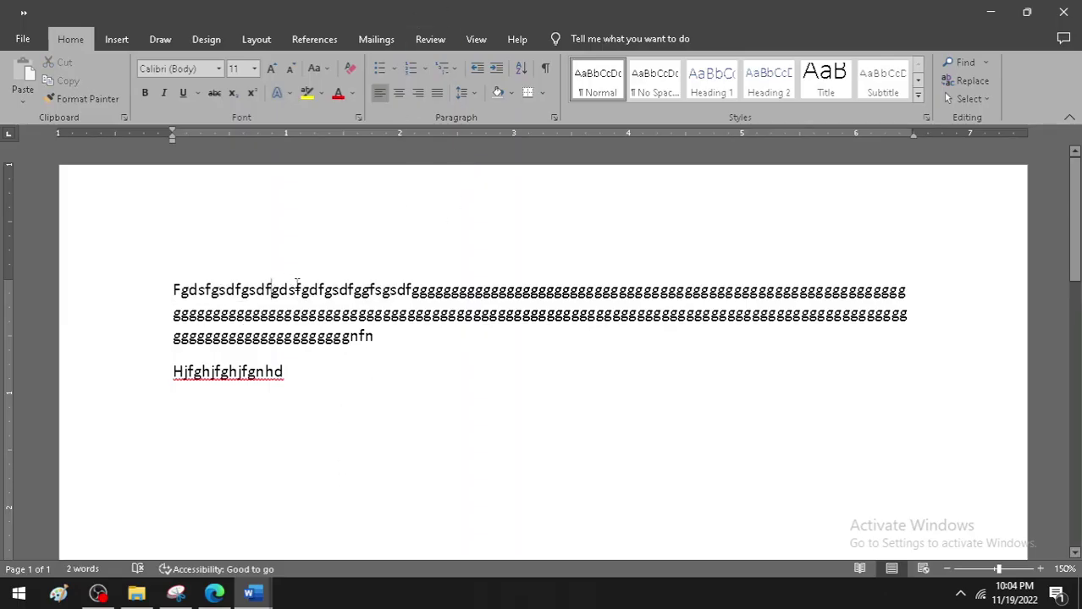
key(Left)
key(Left)
key(Left)
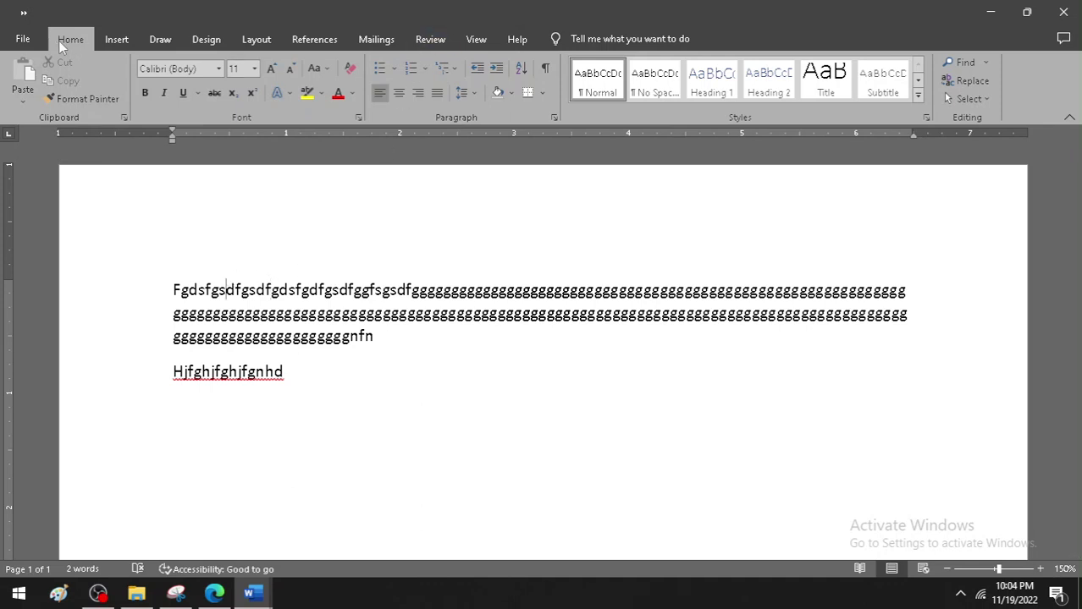
click(21, 39)
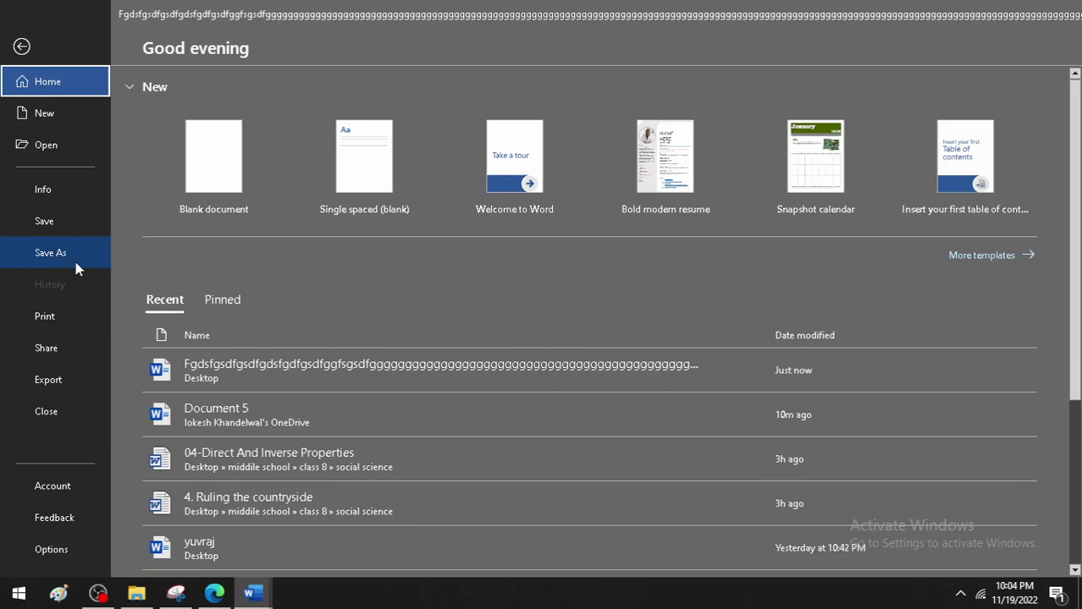
key(Escape)
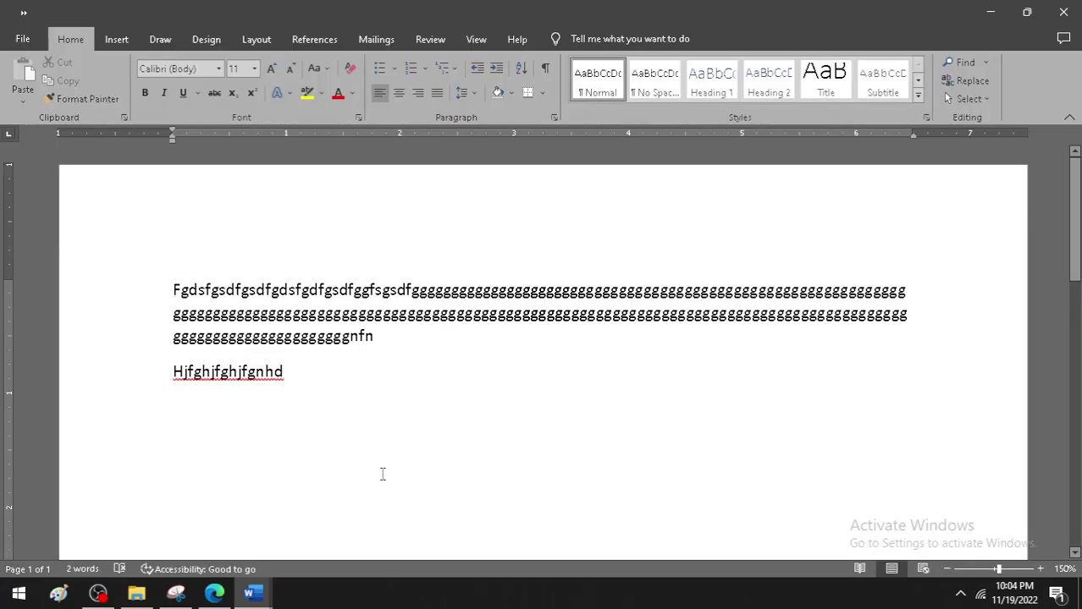
Extend the second line to 'Hjfghjfghjfgnhdtedtgegdfggdsgs', add a 'ghdghdghdgdgd' line below, and save
click(352, 375)
text(tedtgegdfggdsgs)
key(Return)
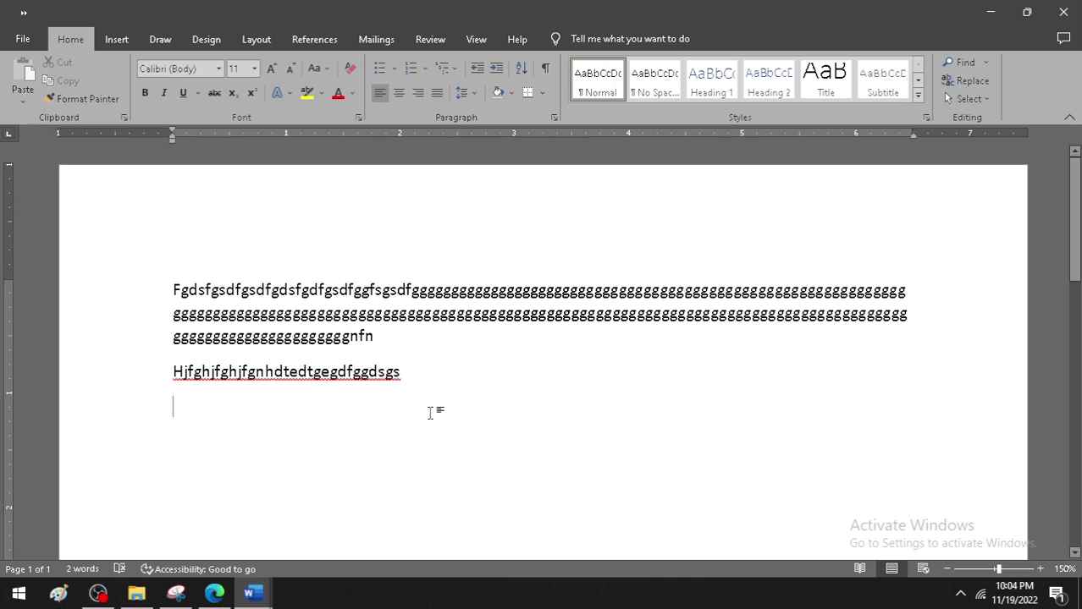
key(Return)
text(ghdghdghdgdg)
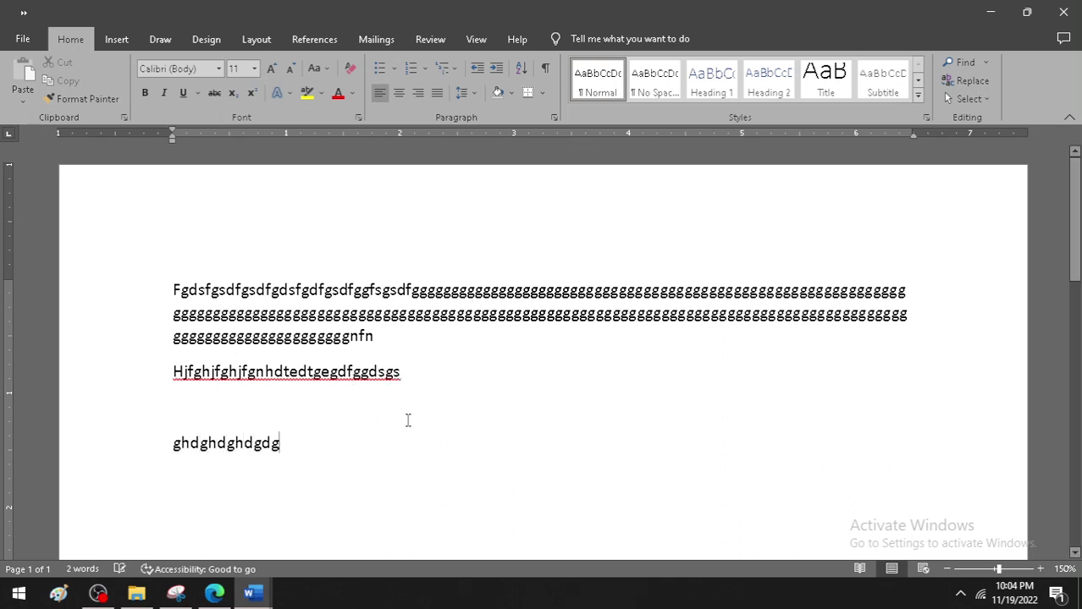
text(d)
click(24, 11)
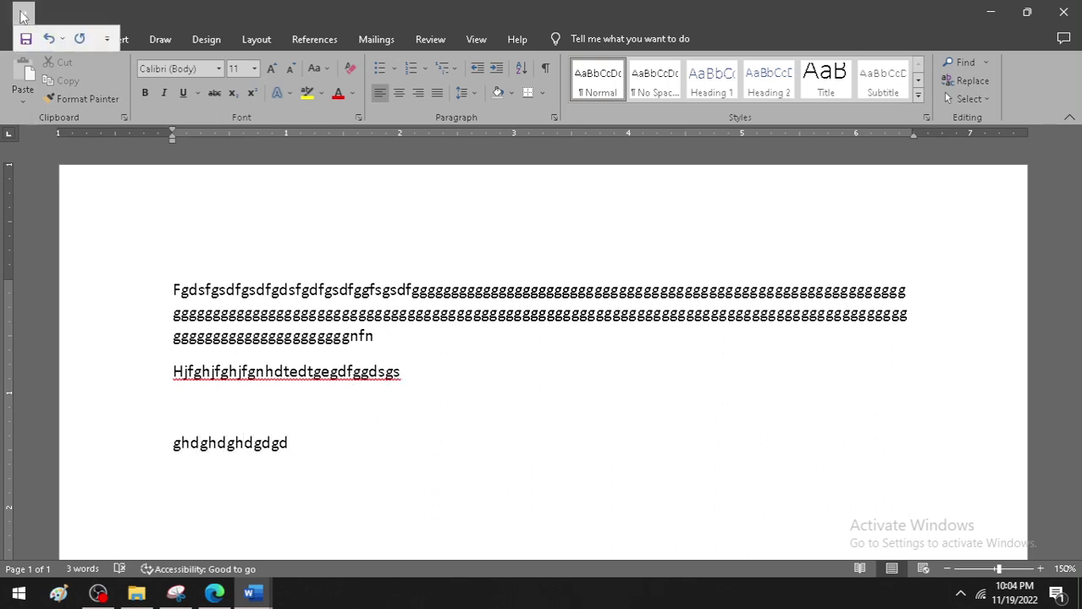
click(26, 40)
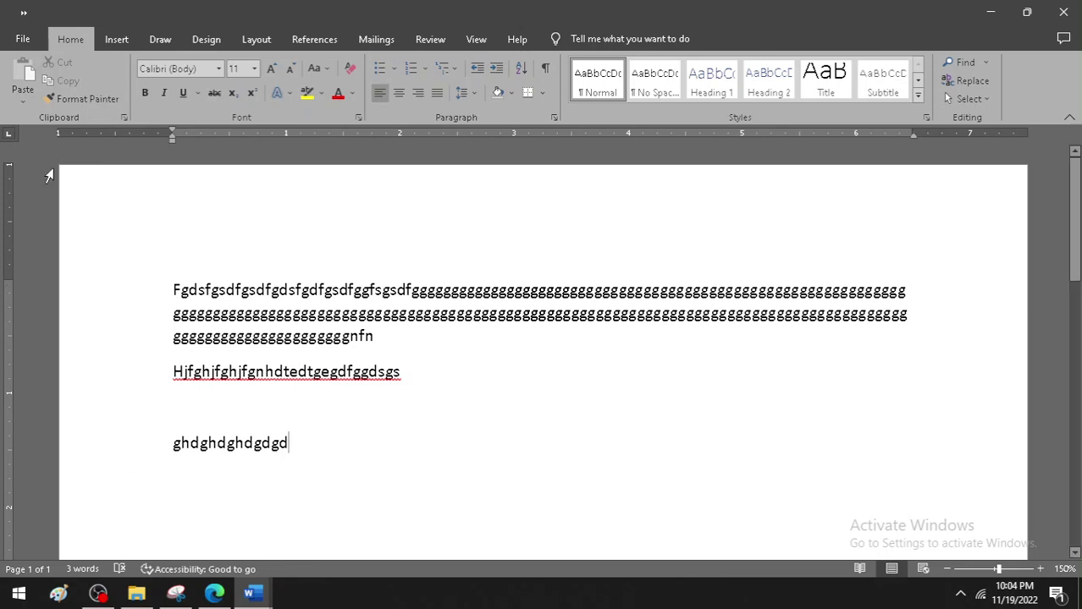
Use Save As to store the document on the Desktop with the file name 'application'
click(22, 39)
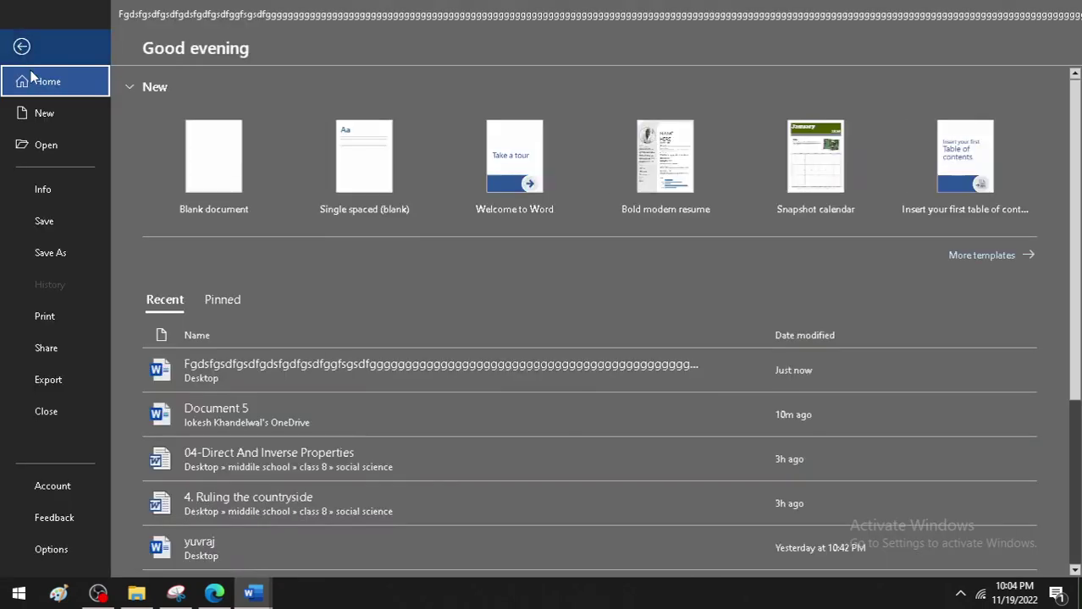
click(64, 257)
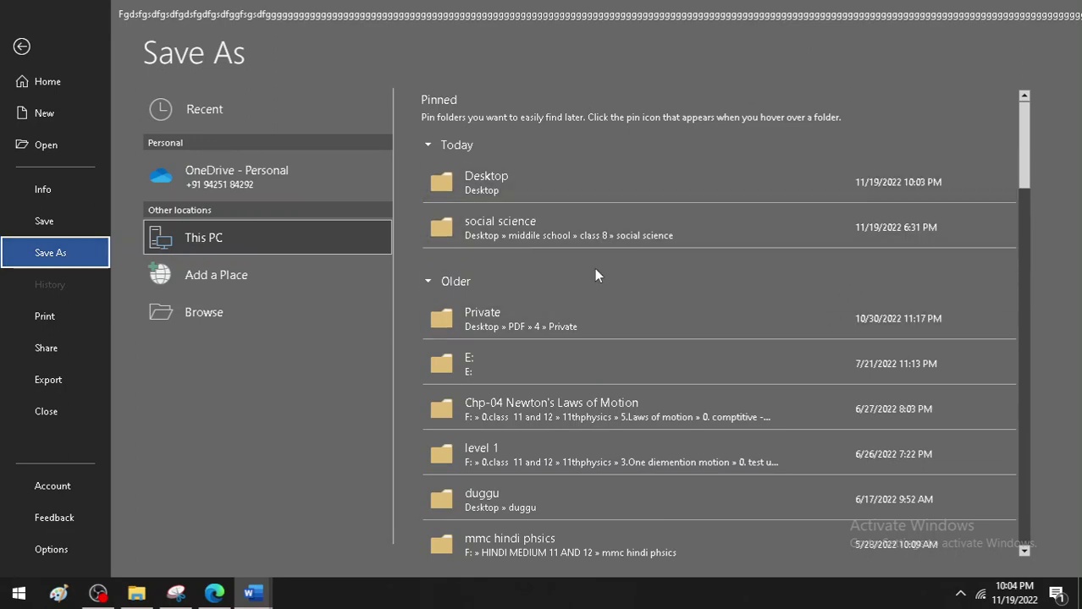
mouse_move(526, 501)
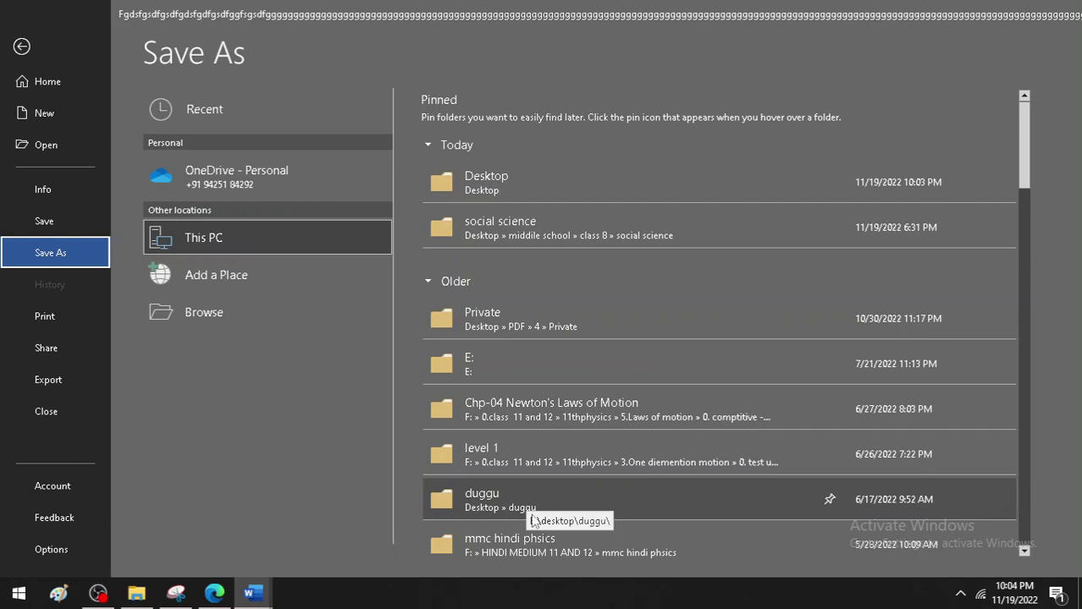
click(507, 183)
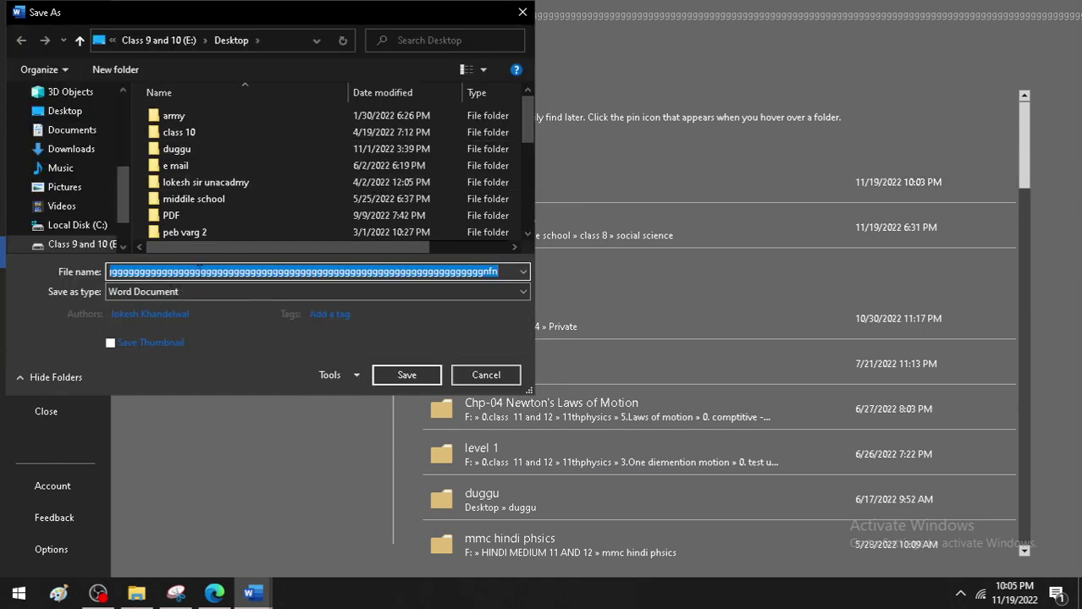
key(BackSpace)
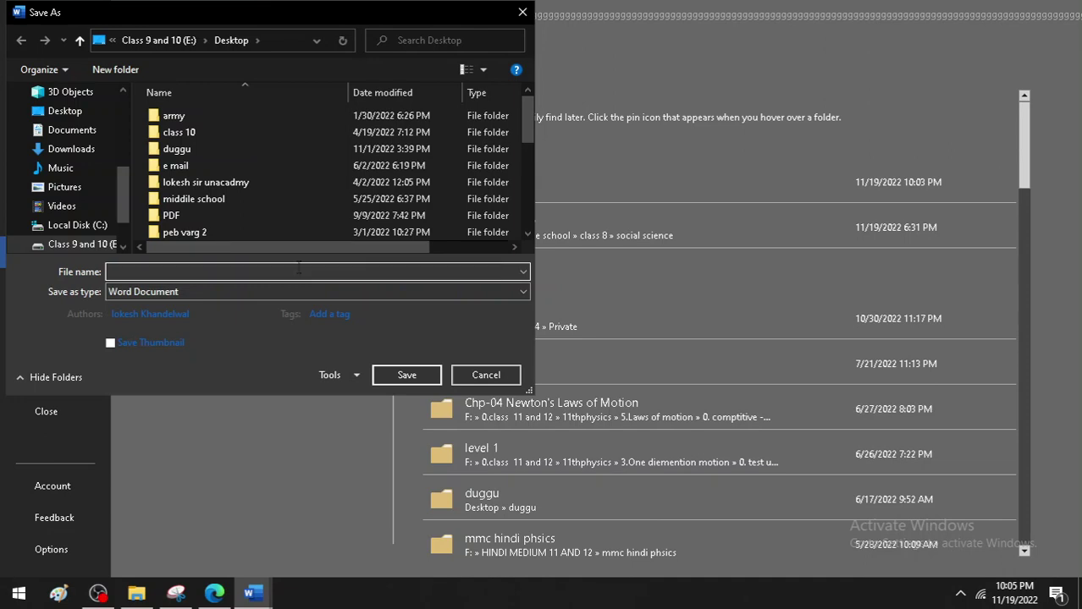
text(application)
key(Return)
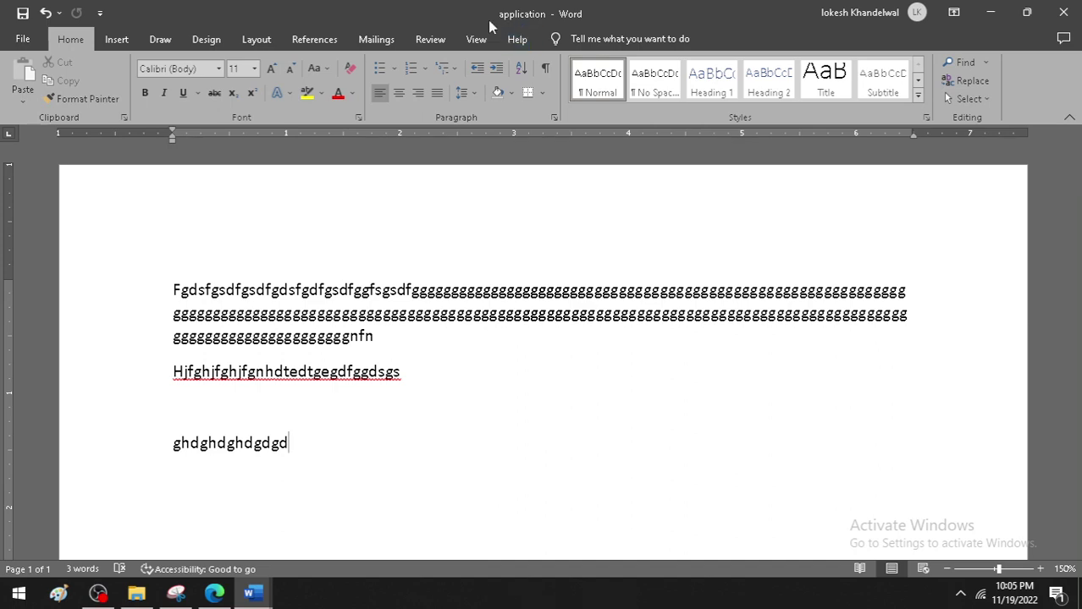
mouse_move(491, 22)
mouse_down()
mouse_move(711, 15)
mouse_move(493, 24)
mouse_up()
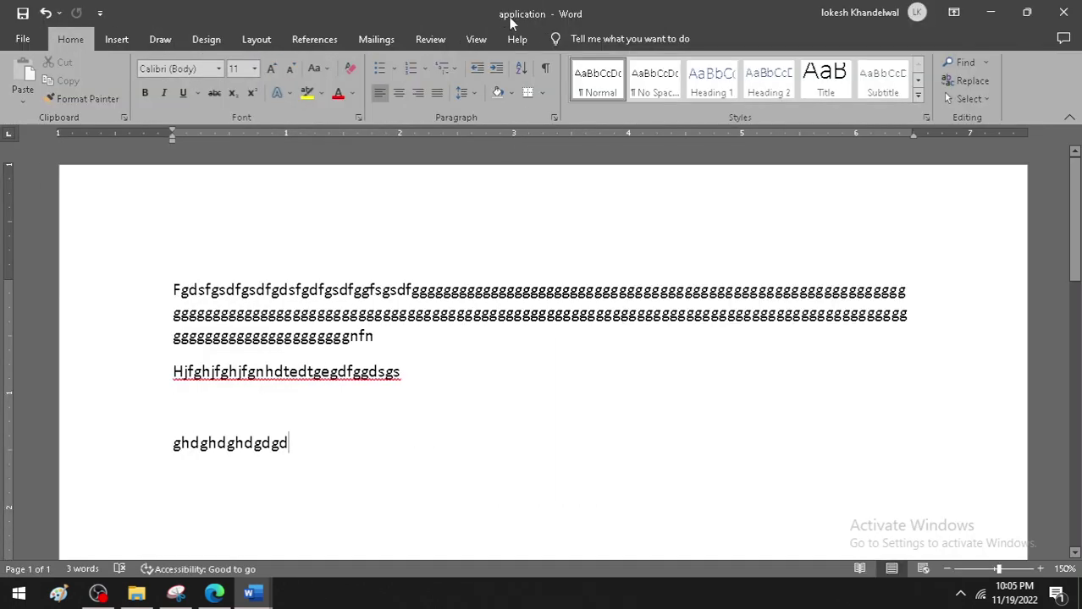
click(990, 12)
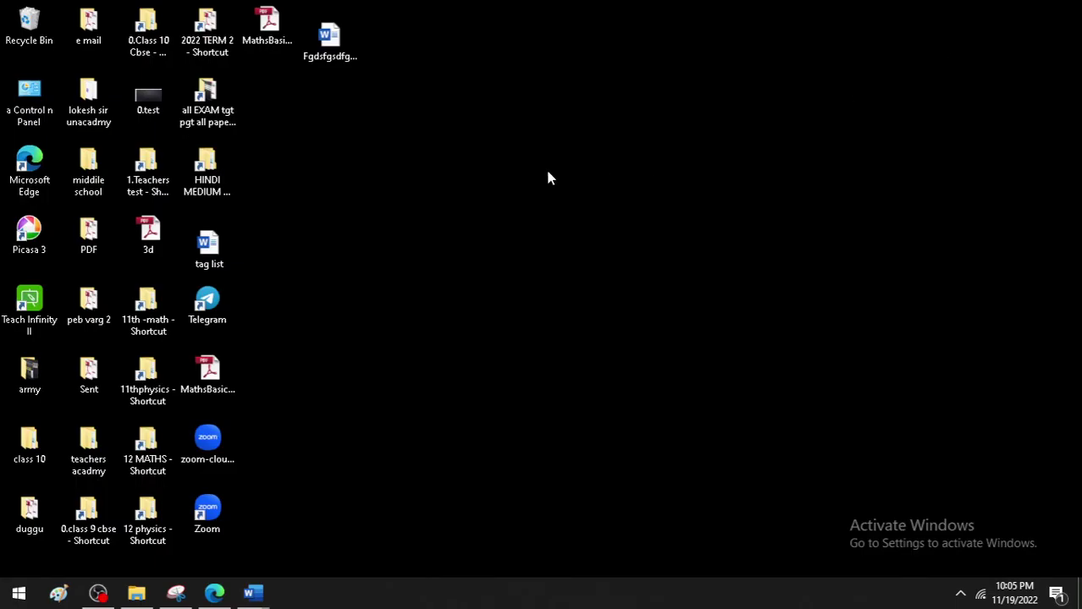
right_click(375, 284)
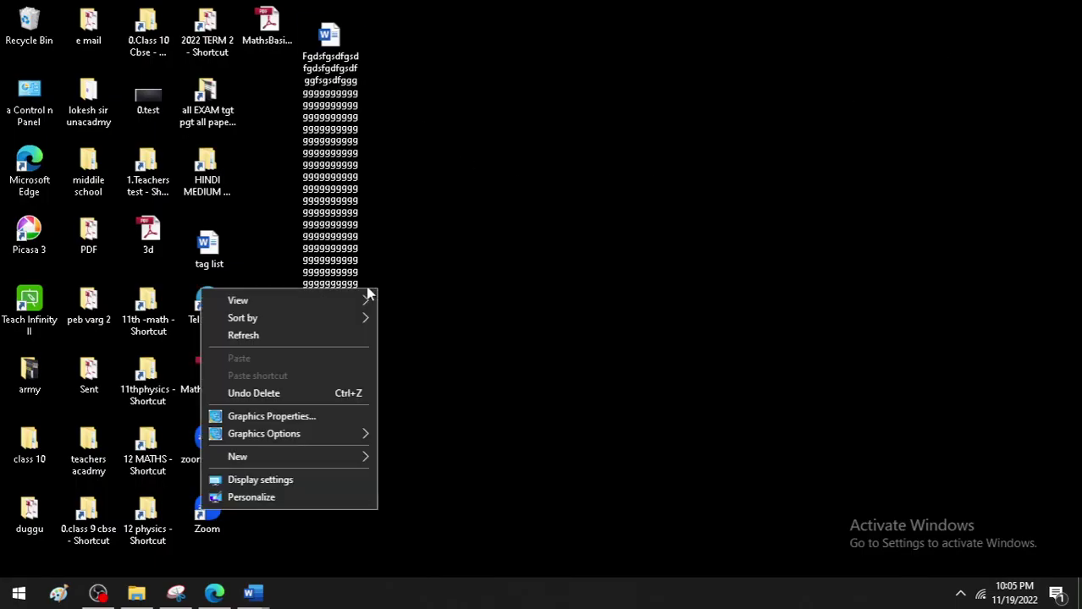
click(513, 183)
right_click(513, 183)
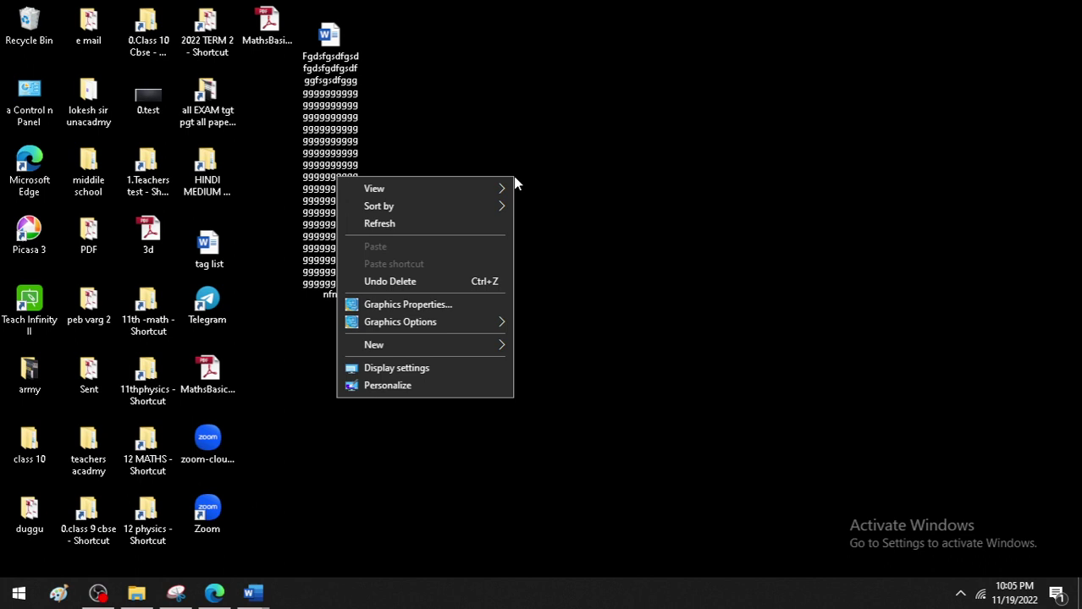
click(408, 225)
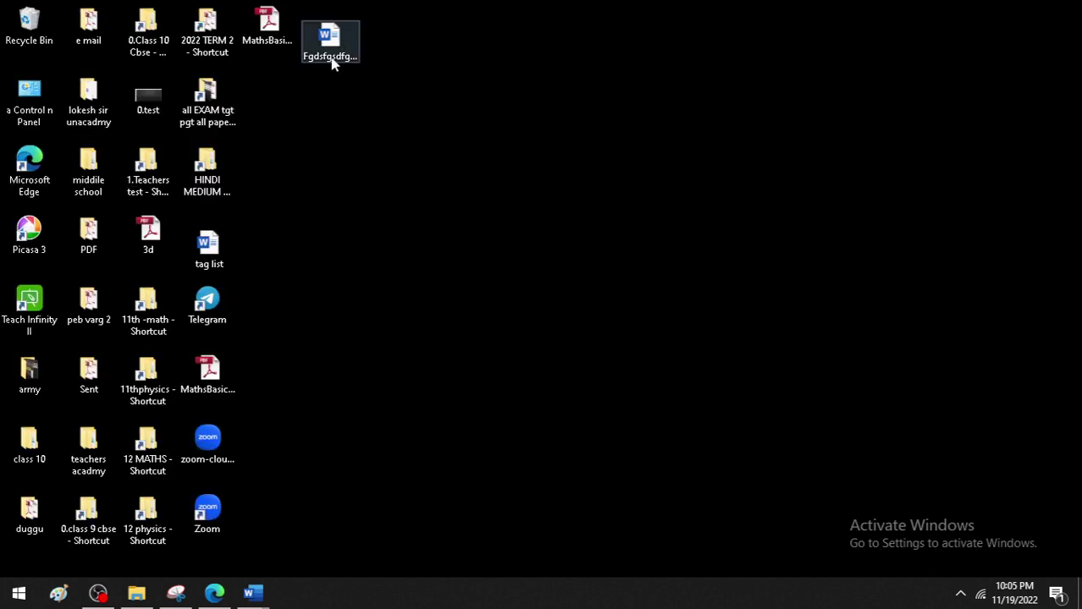
click(332, 63)
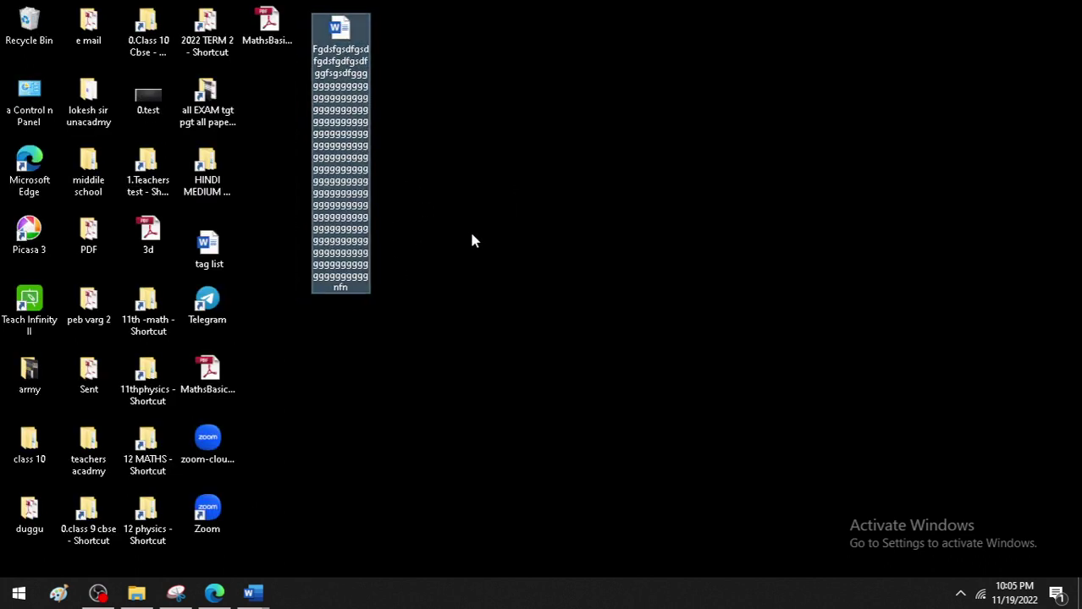
click(555, 205)
click(253, 593)
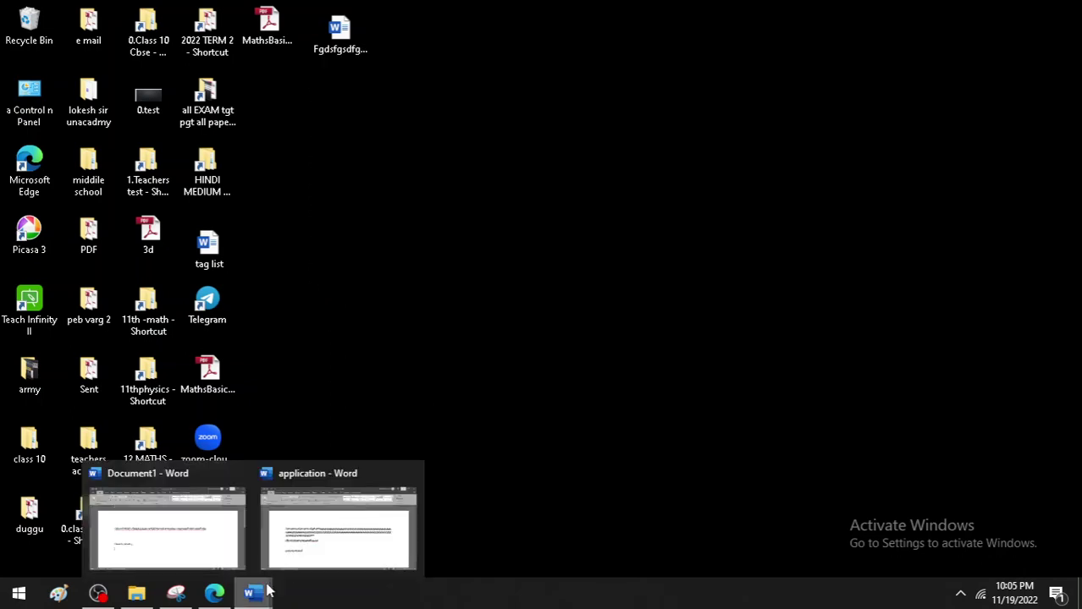
click(338, 509)
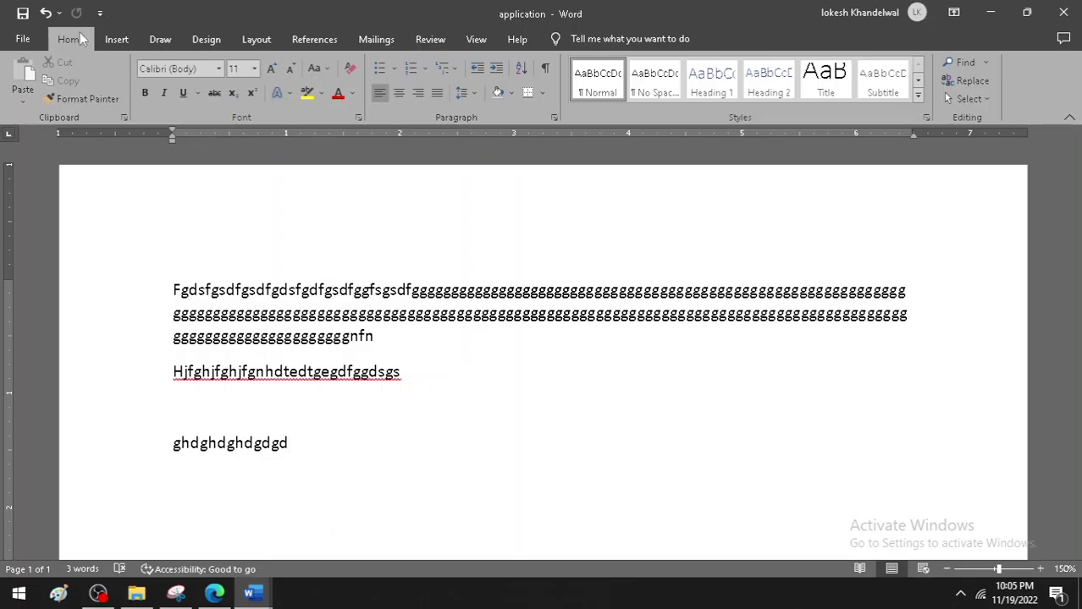
Complete the Save As of 'application' to the Desktop, then minimise the Word window
click(24, 42)
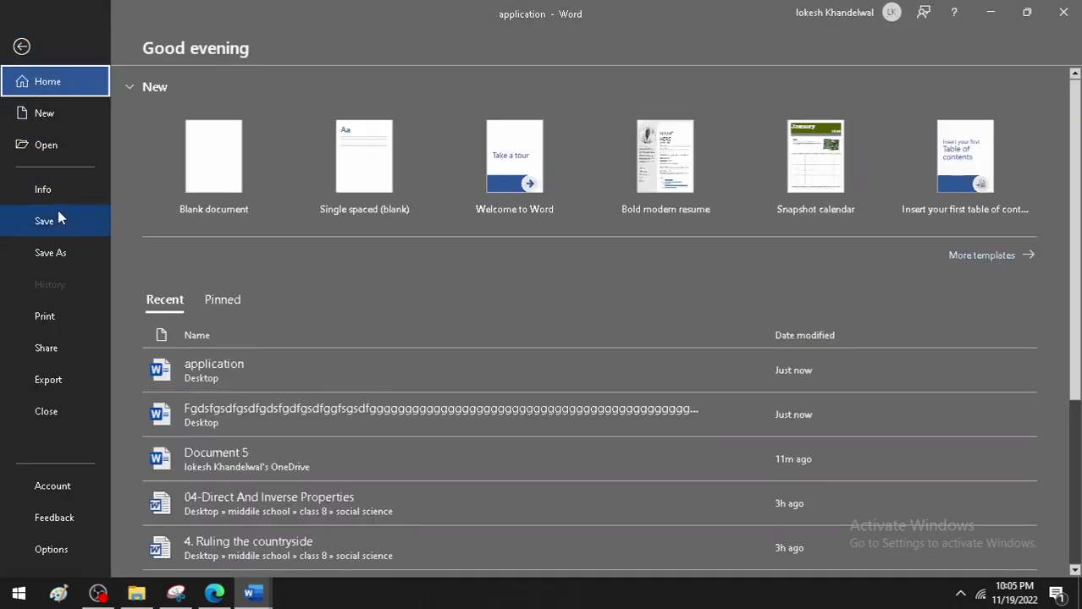
click(67, 250)
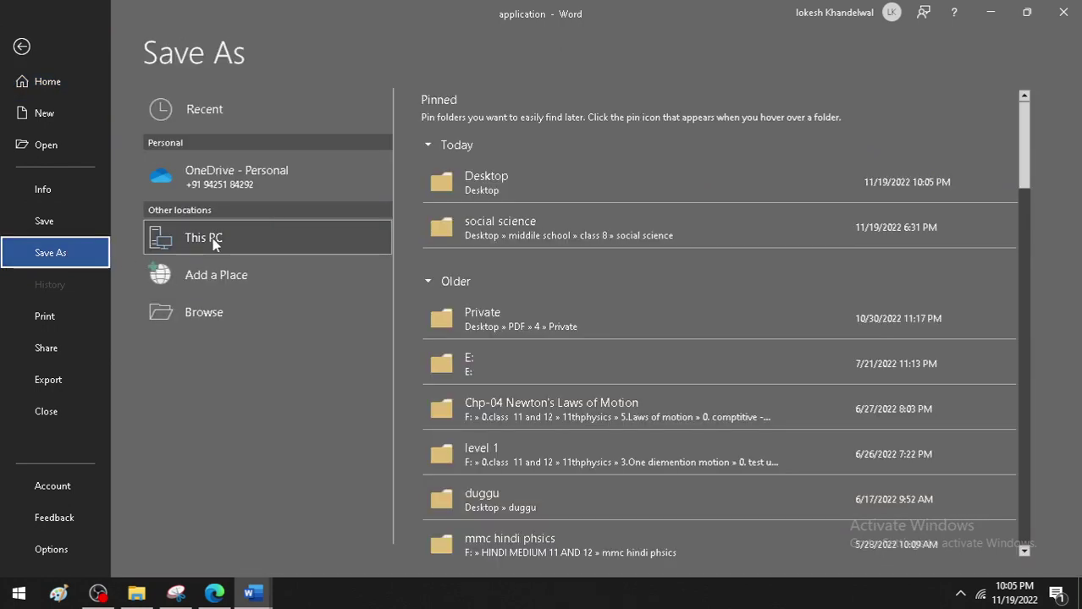
click(527, 189)
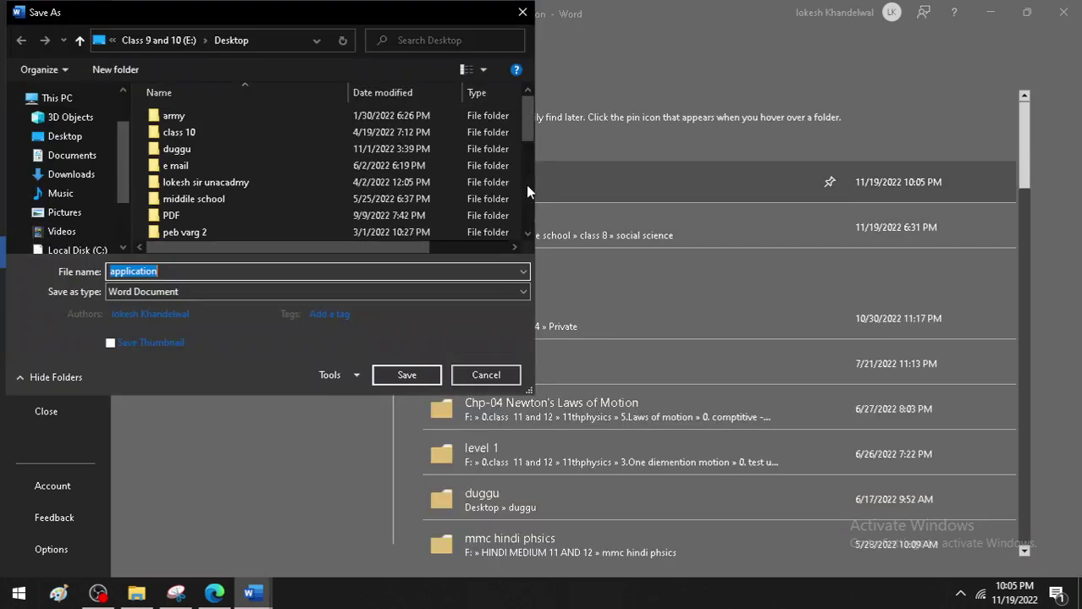
scroll(519, 185, down, 2)
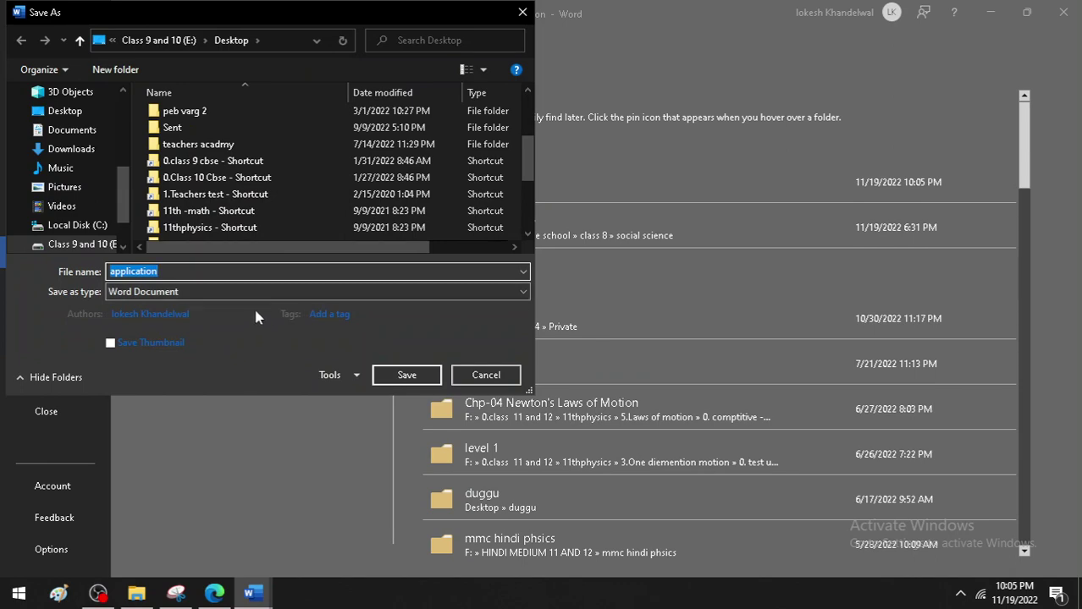
click(406, 375)
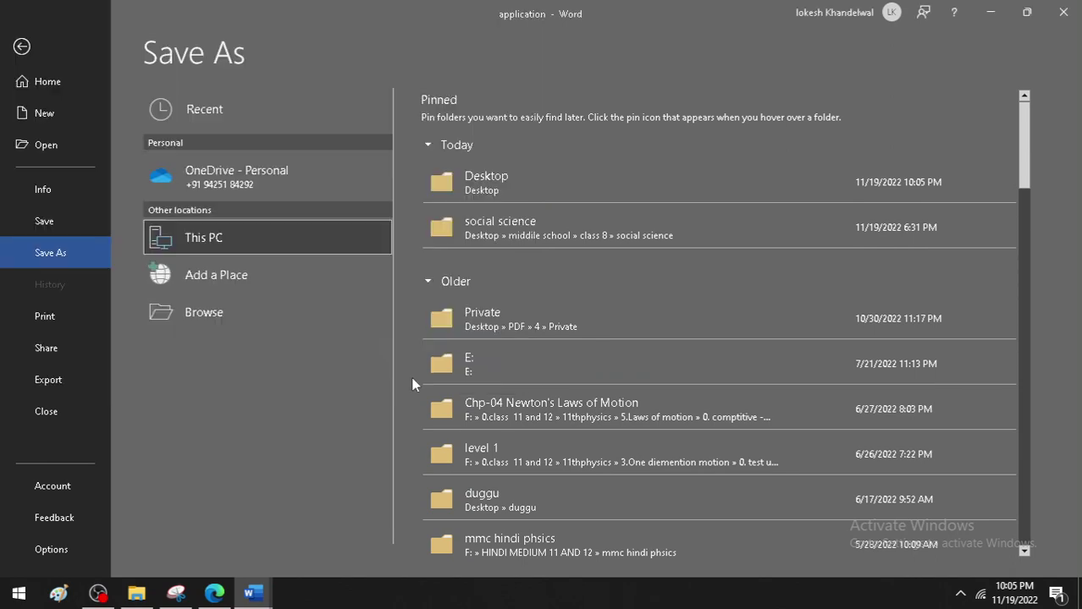
click(983, 17)
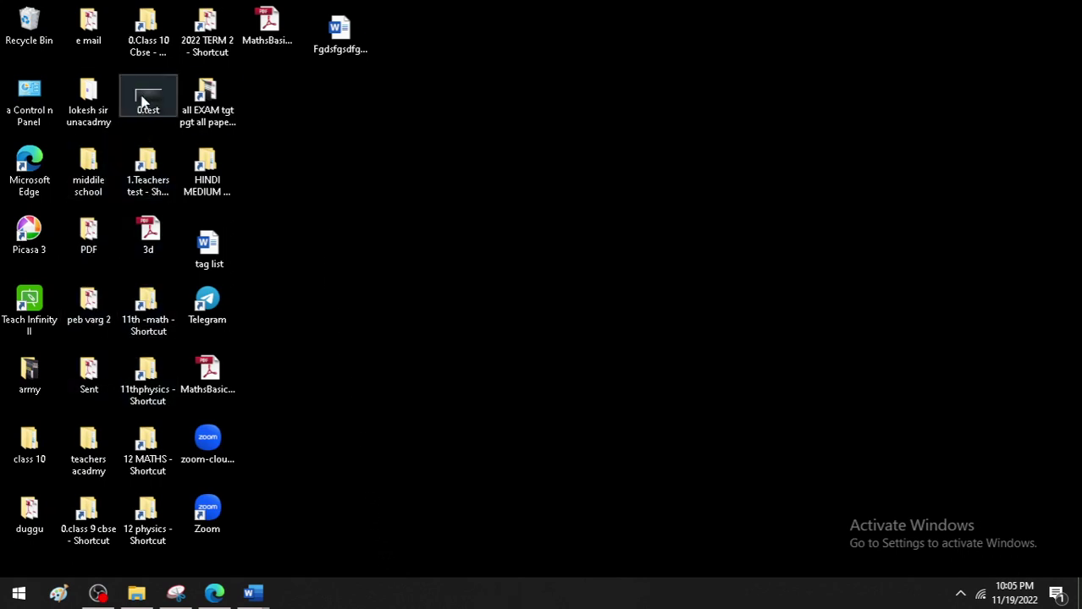
mouse_move(251, 593)
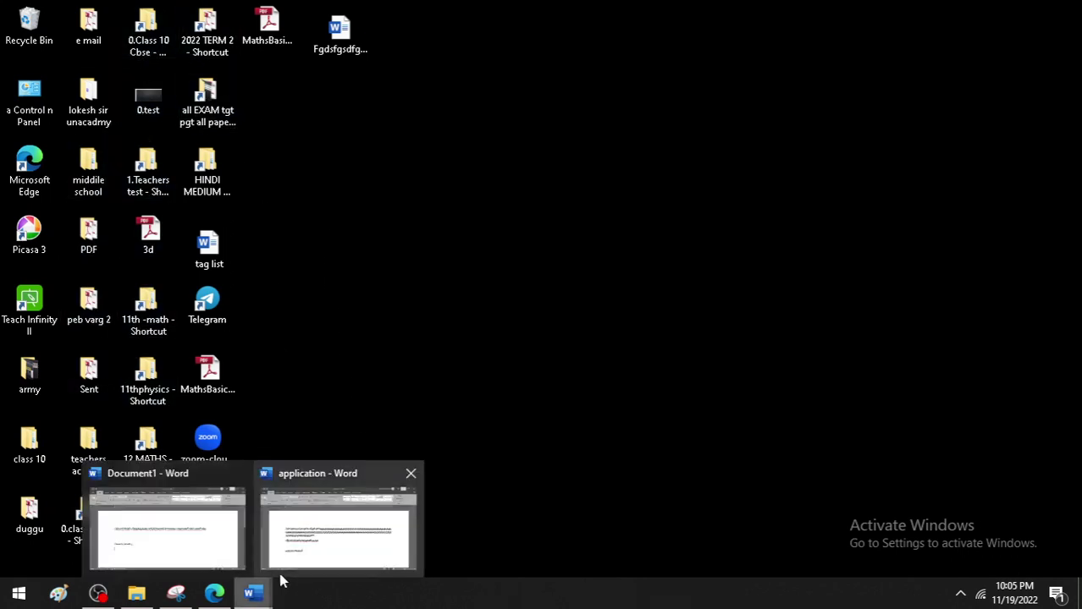
Close Document1 without saving and close the application document
click(239, 473)
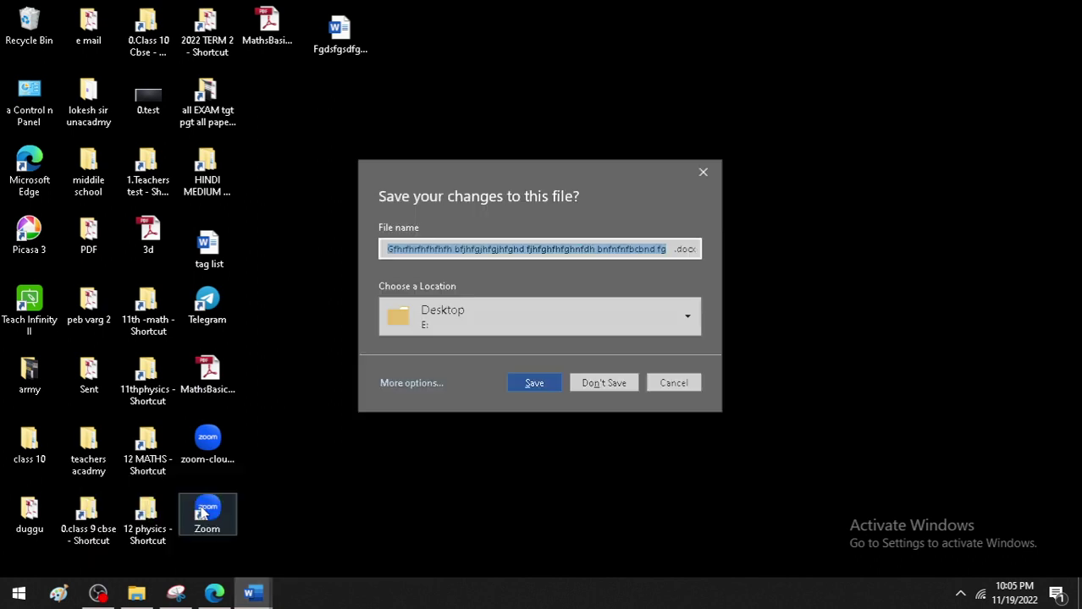
click(621, 381)
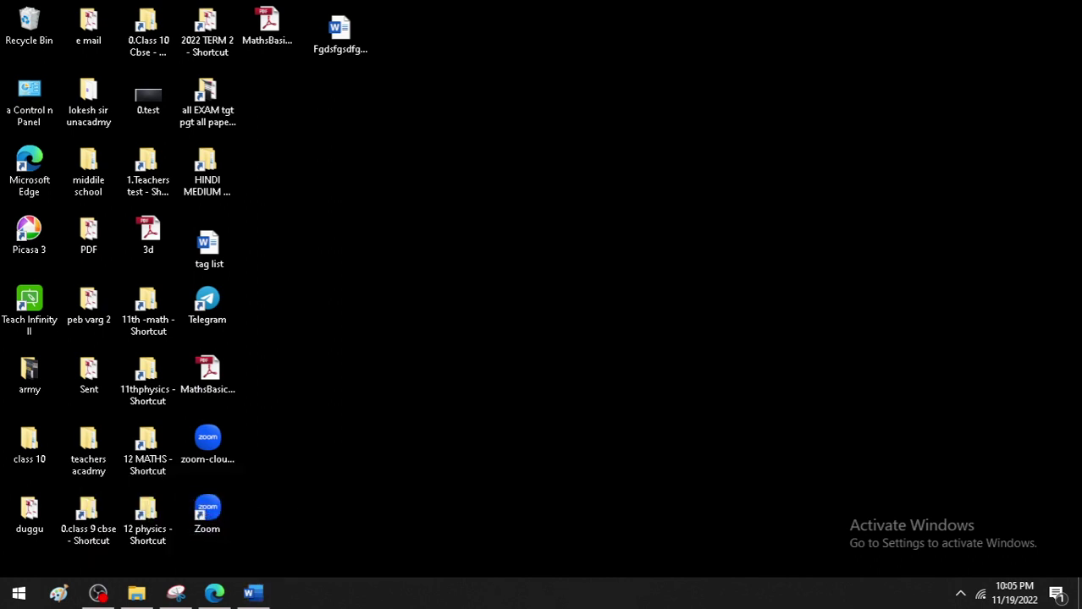
click(251, 592)
click(1077, 7)
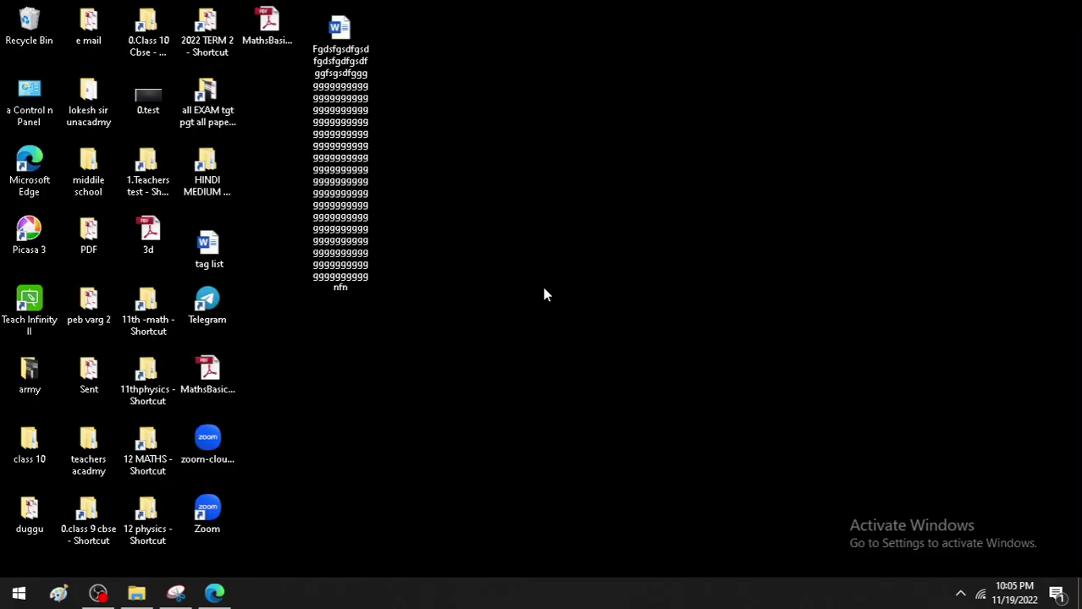
Refresh the desktop twice and open the long-named 'Fgdsfgsdfg…' Word file
right_click(346, 295)
click(405, 345)
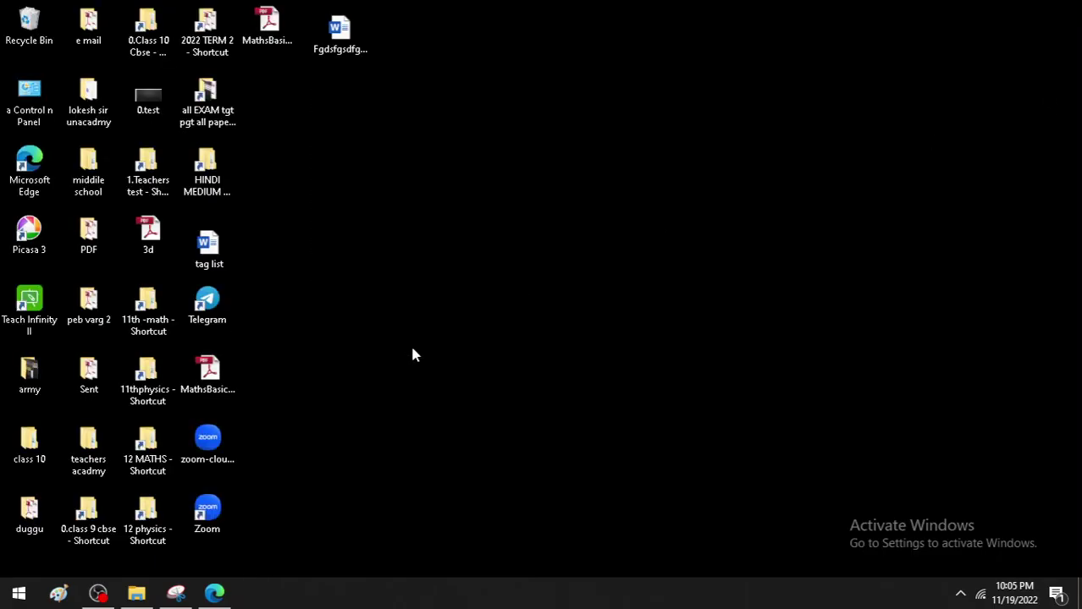
right_click(462, 258)
click(349, 299)
click(342, 44)
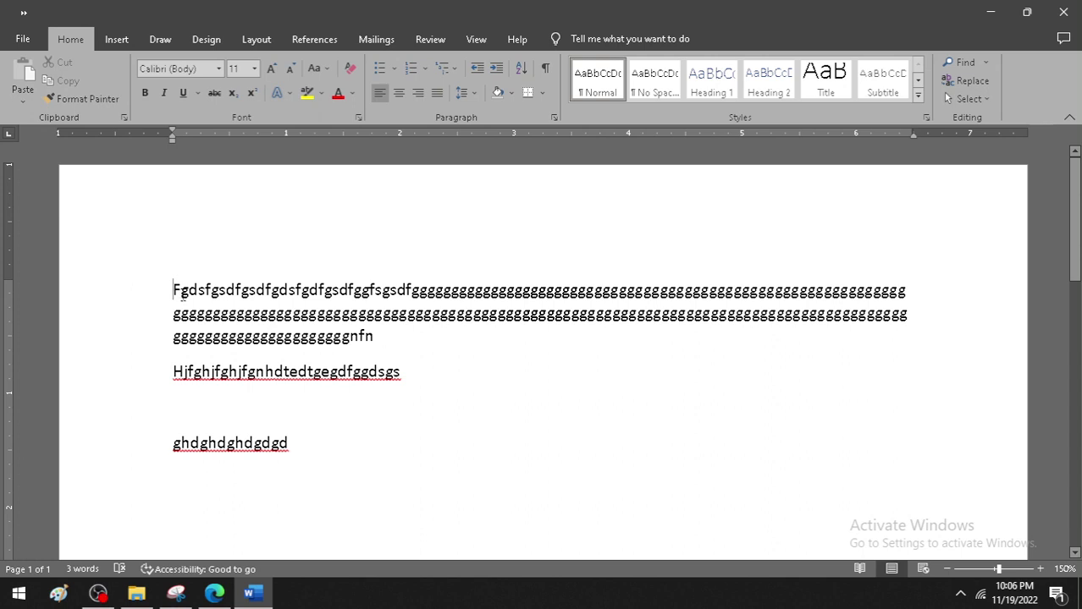
Dismiss the licence warning bar above the document text
drag(169, 289, 412, 396)
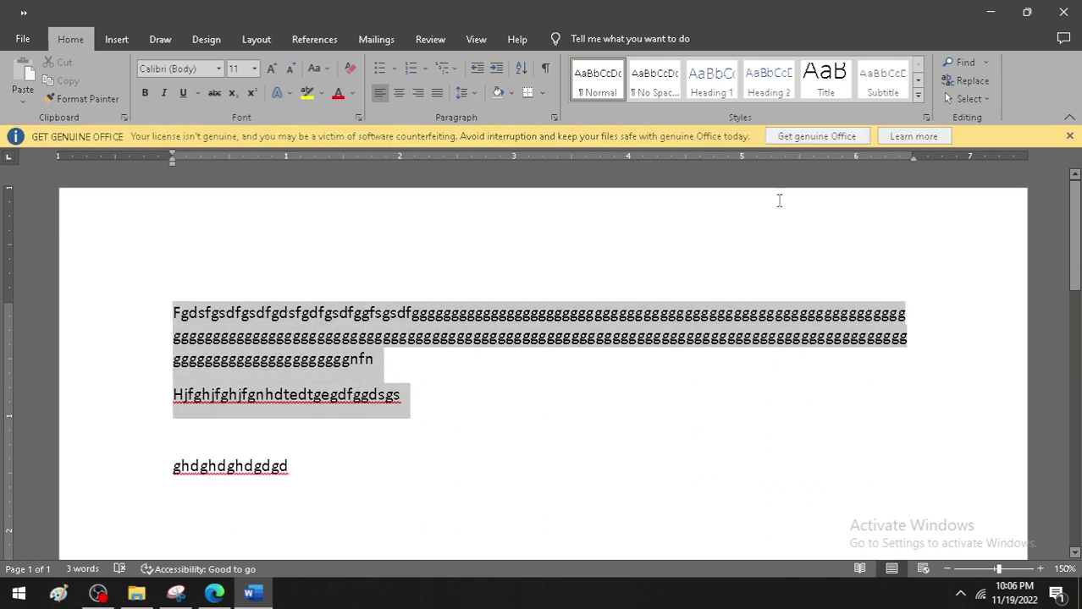
click(1069, 137)
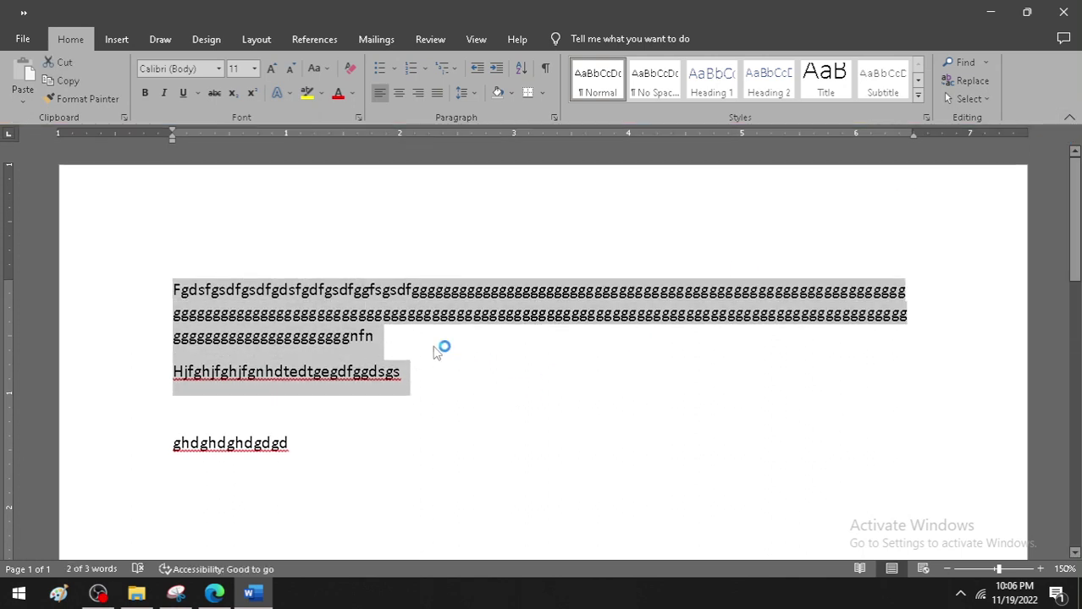
click(441, 351)
Save the document to the Desktop under the name 'app'
click(34, 39)
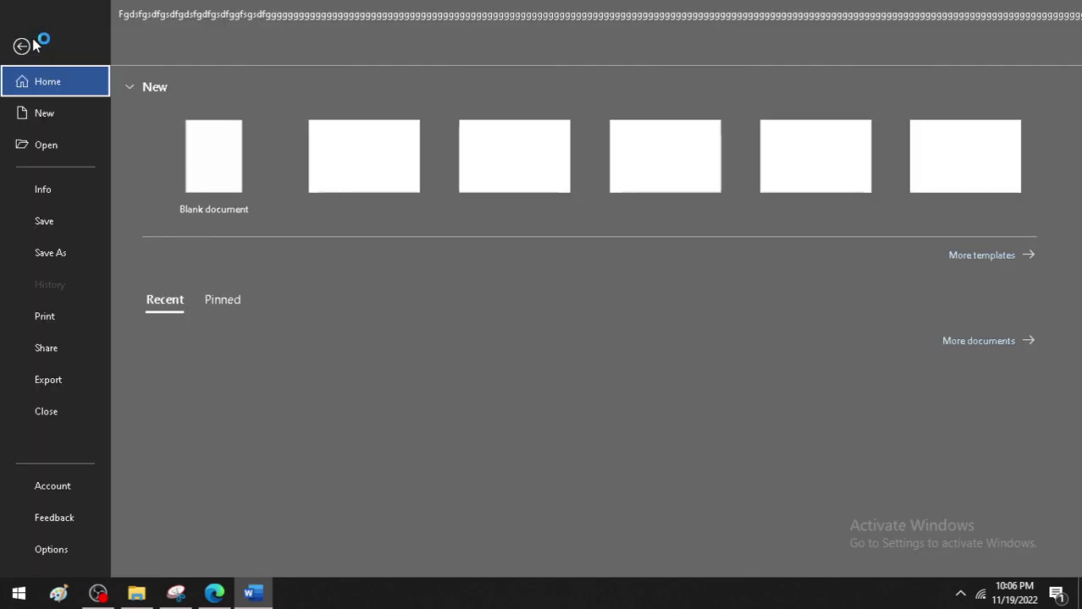
click(48, 254)
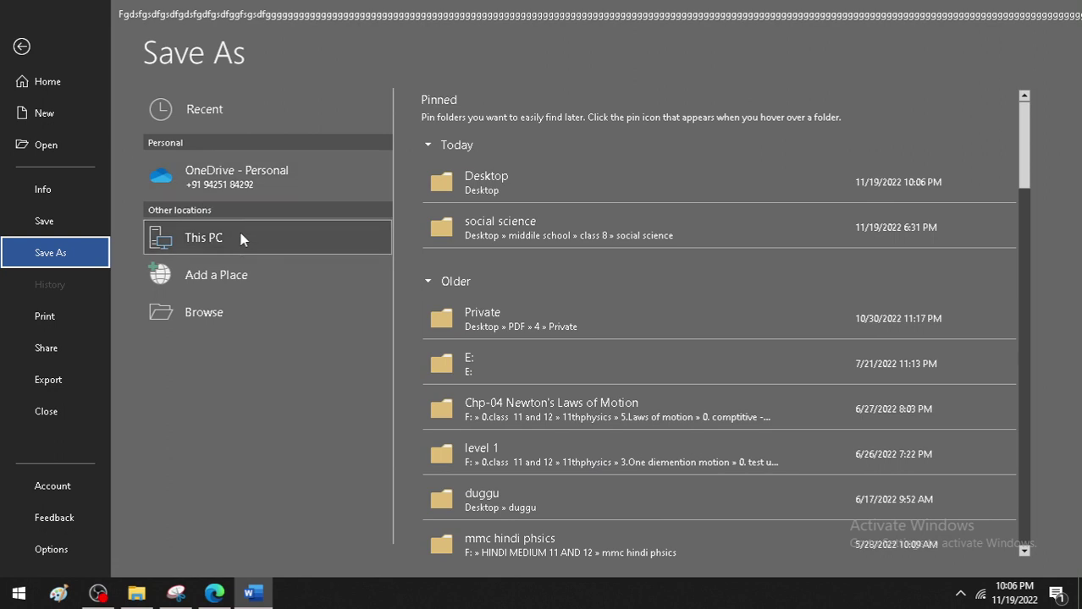
click(558, 184)
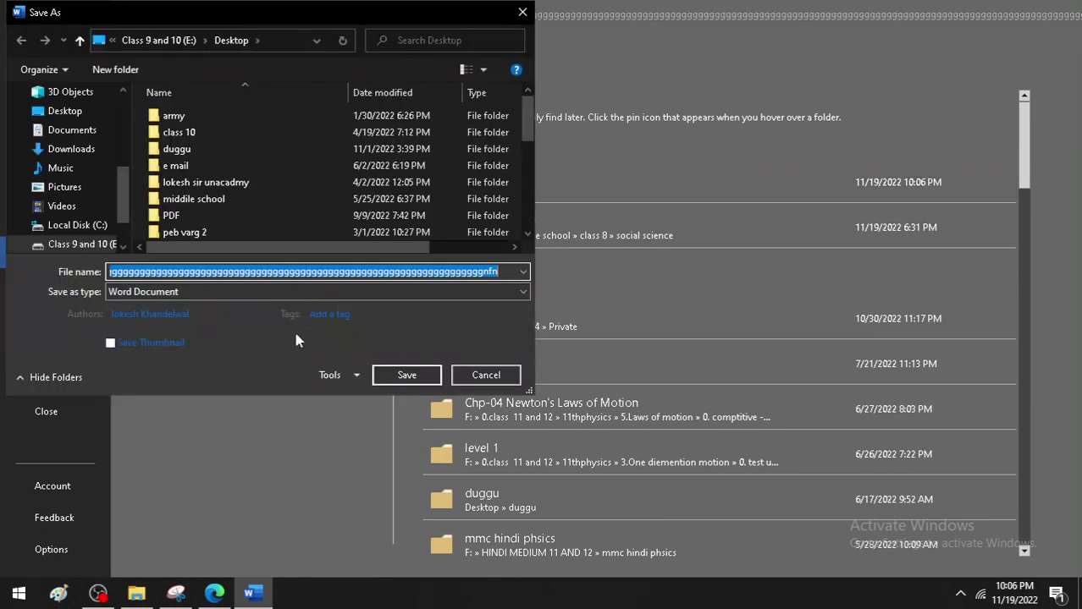
key(BackSpace)
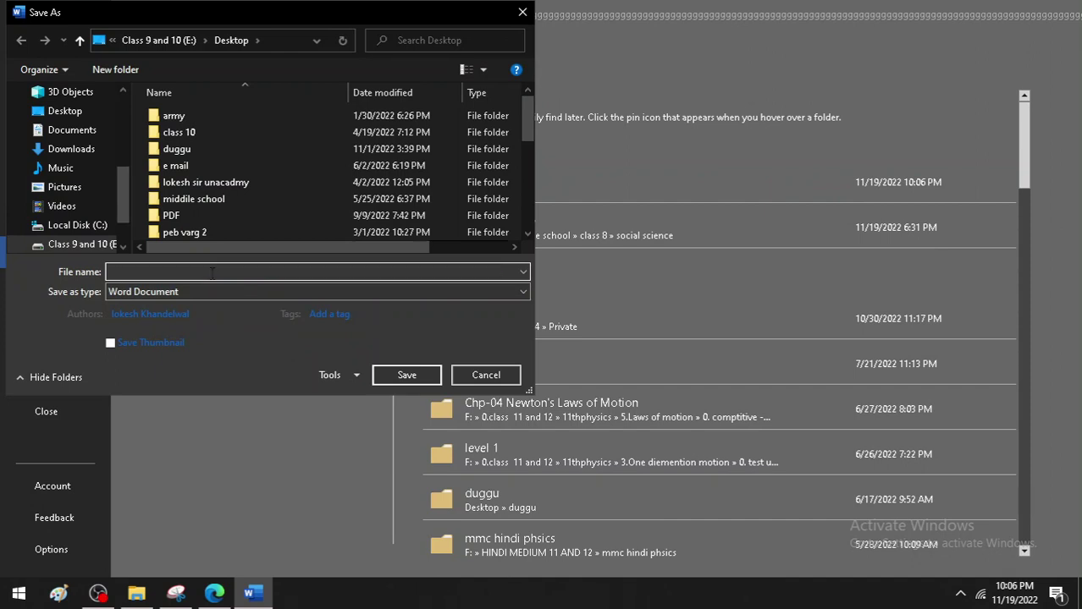
text(app)
click(403, 375)
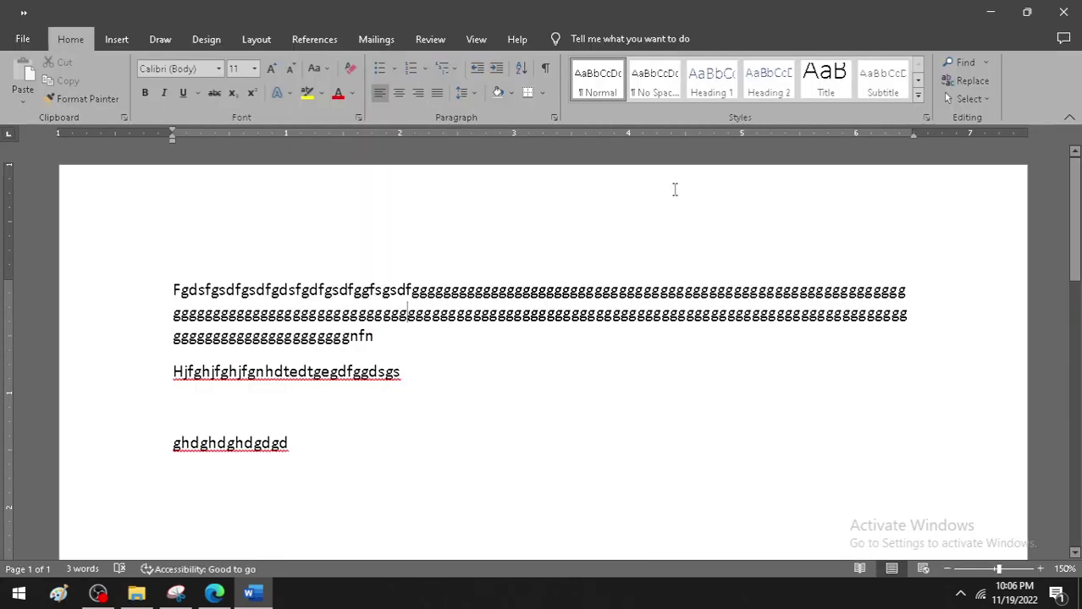
Close Word, refresh the desktop, delete the long-named Word file, and open 'app' in Word
click(1063, 12)
right_click(468, 128)
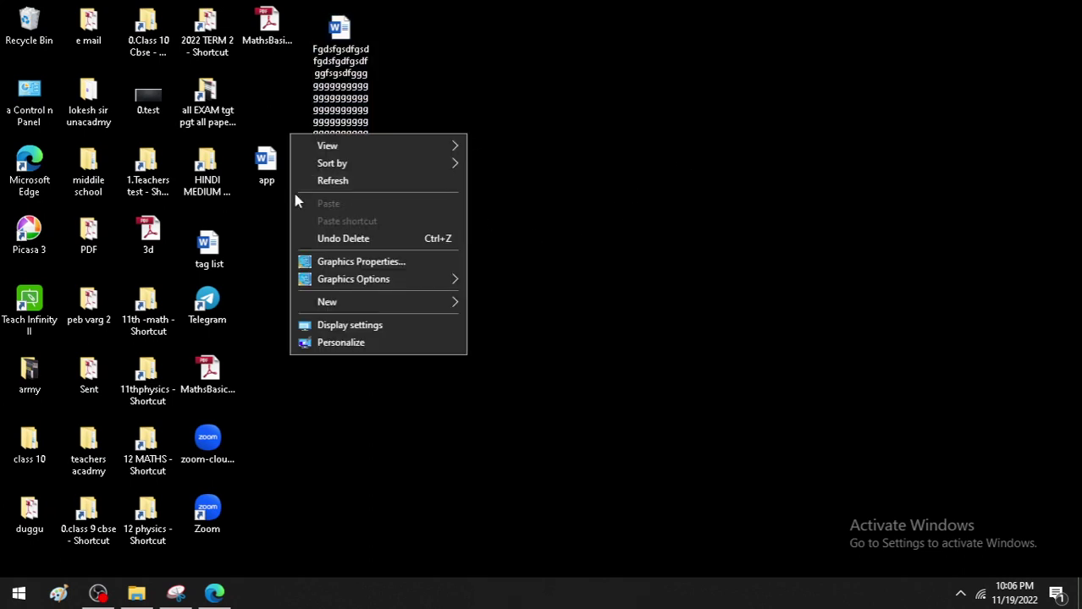
click(351, 181)
click(352, 38)
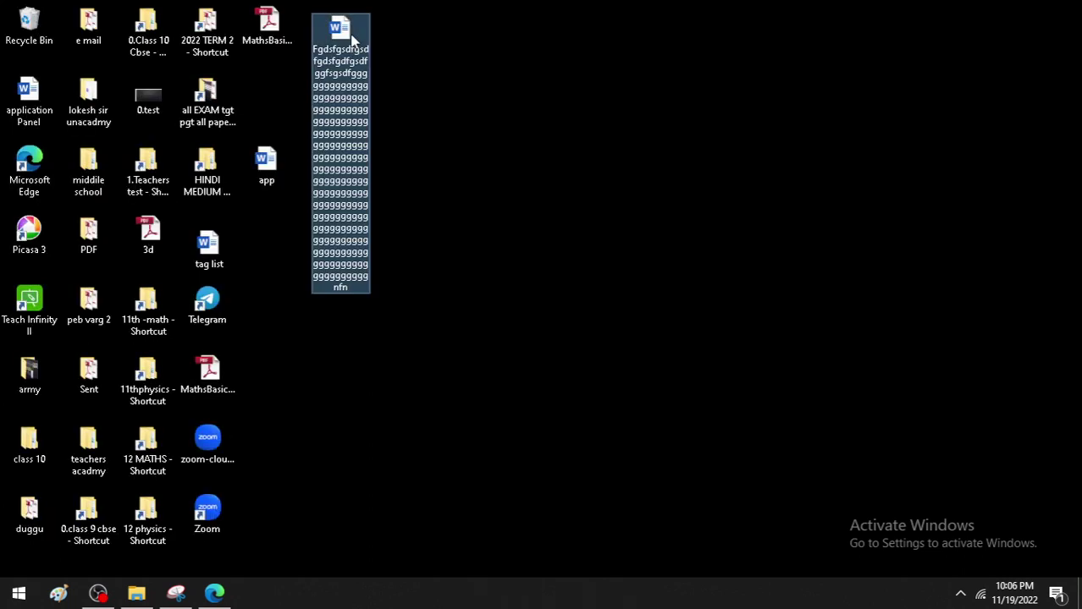
key(Delete)
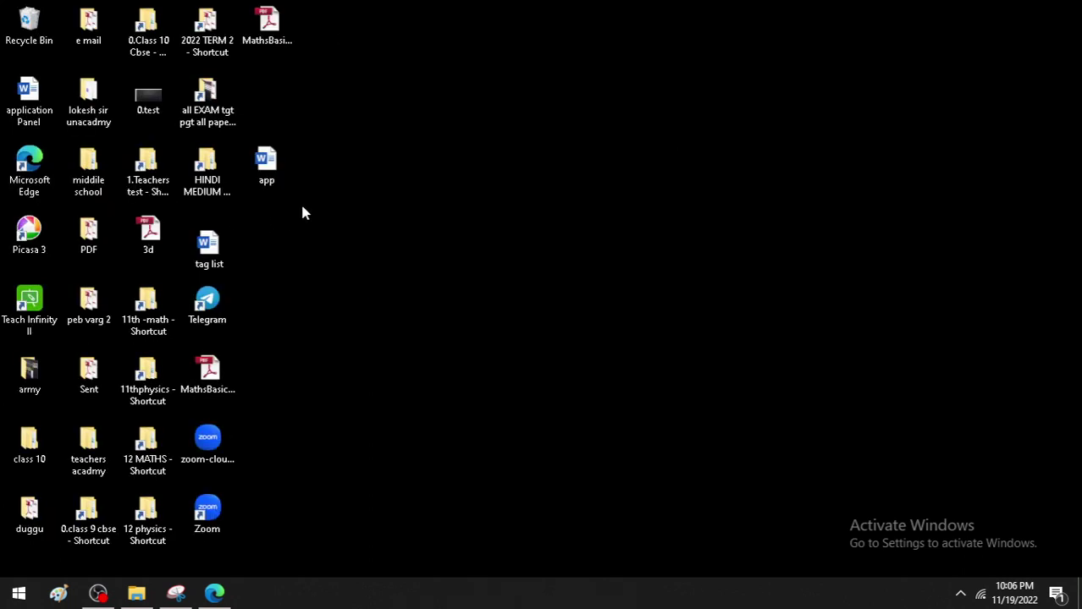
double_click(281, 173)
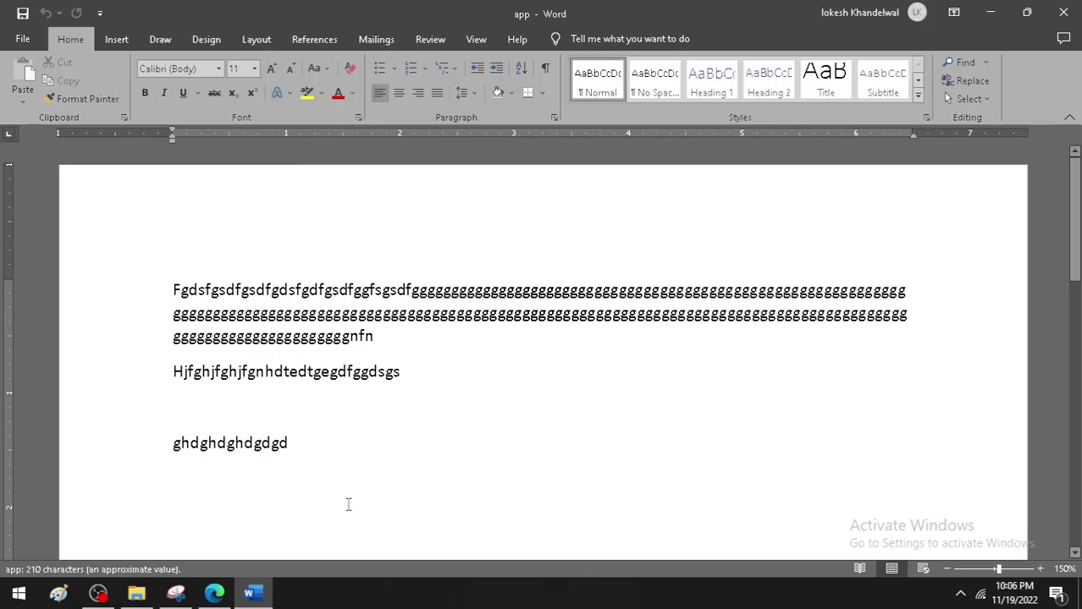
Review the saving steps in the textbook PDF, then return to the app document
click(214, 592)
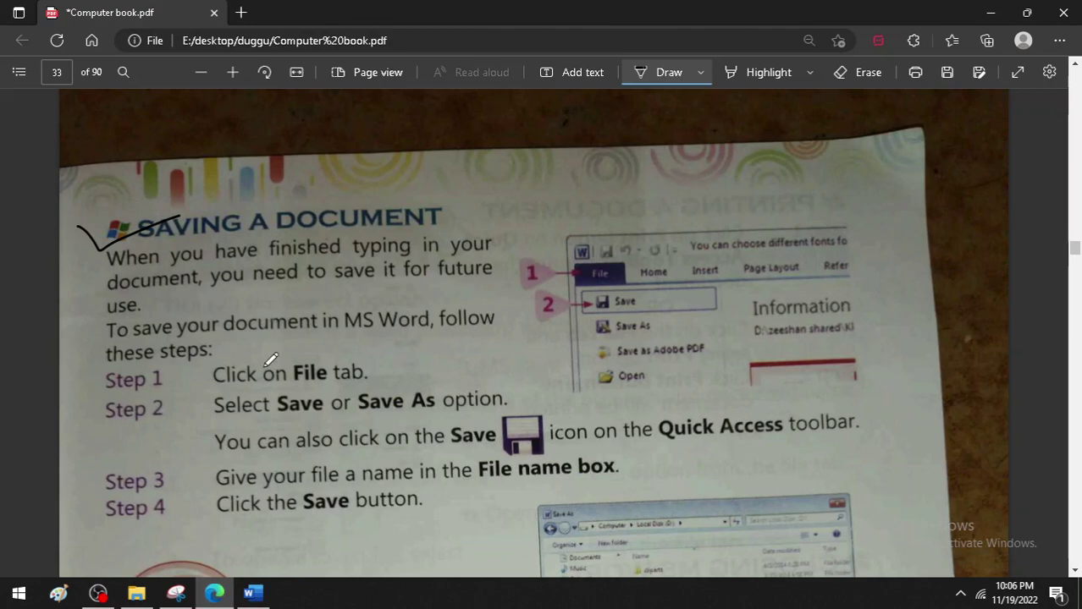
scroll(271, 359, down, 2)
scroll(271, 359, up, 2)
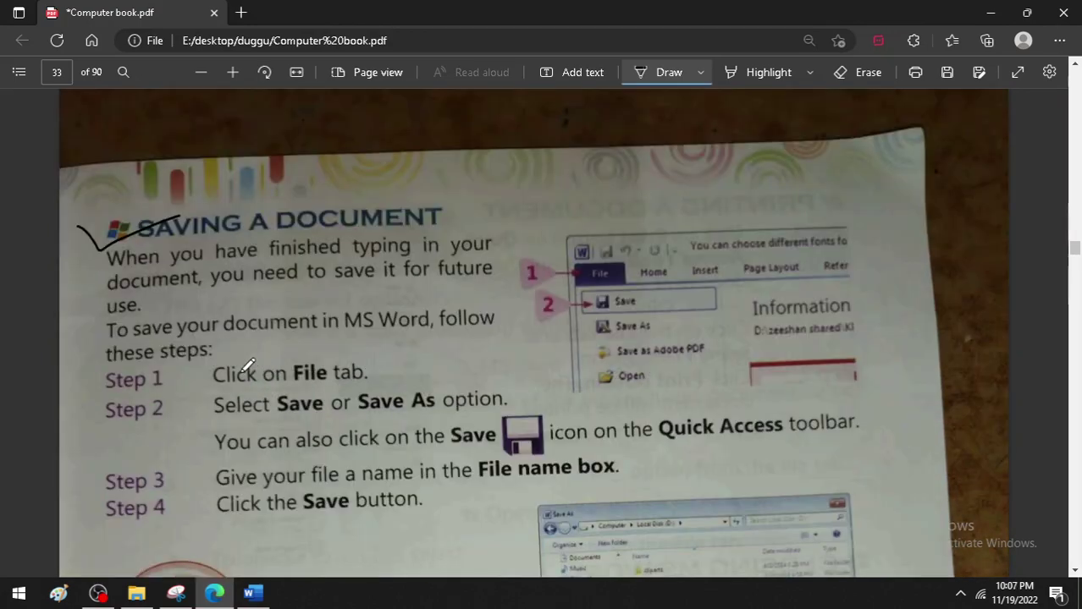
click(264, 595)
Try opening a copy of the deleted long-named recent file, dismiss the not-found error, and switch to the textbook
click(22, 39)
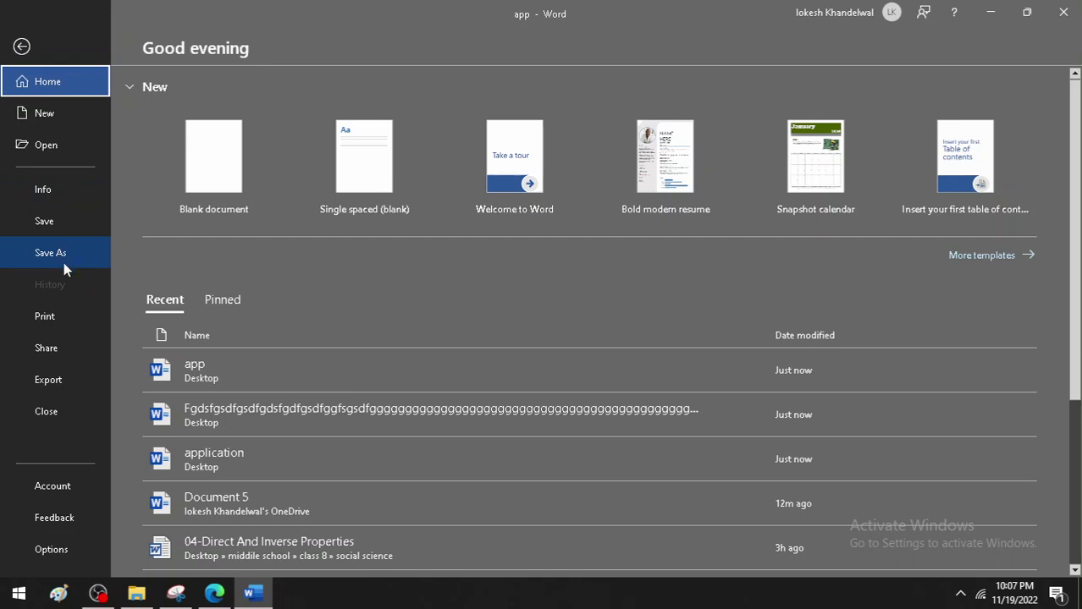
right_click(254, 434)
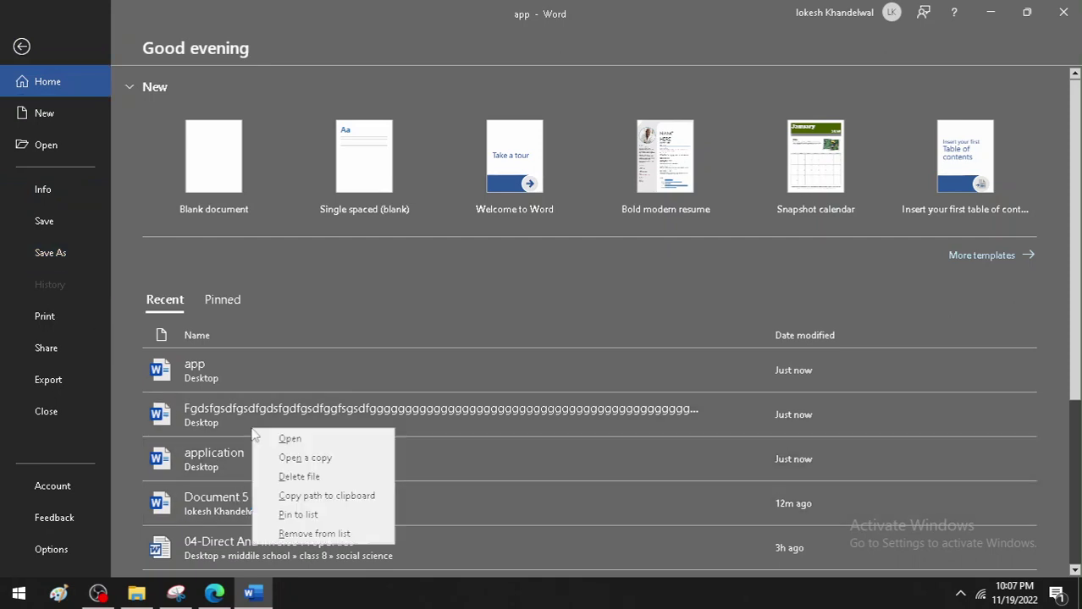
click(292, 459)
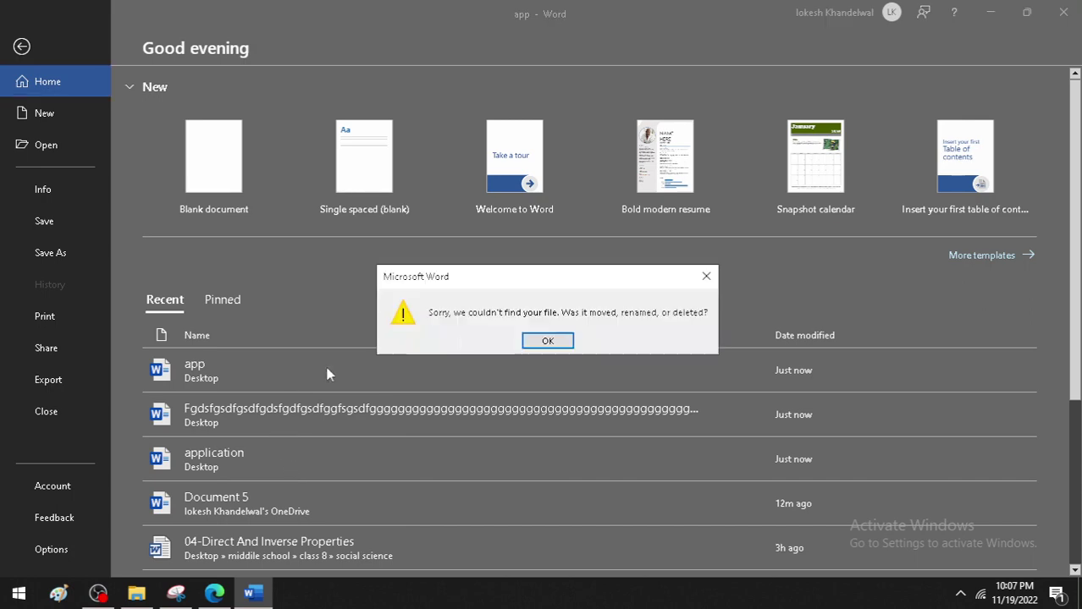
click(545, 342)
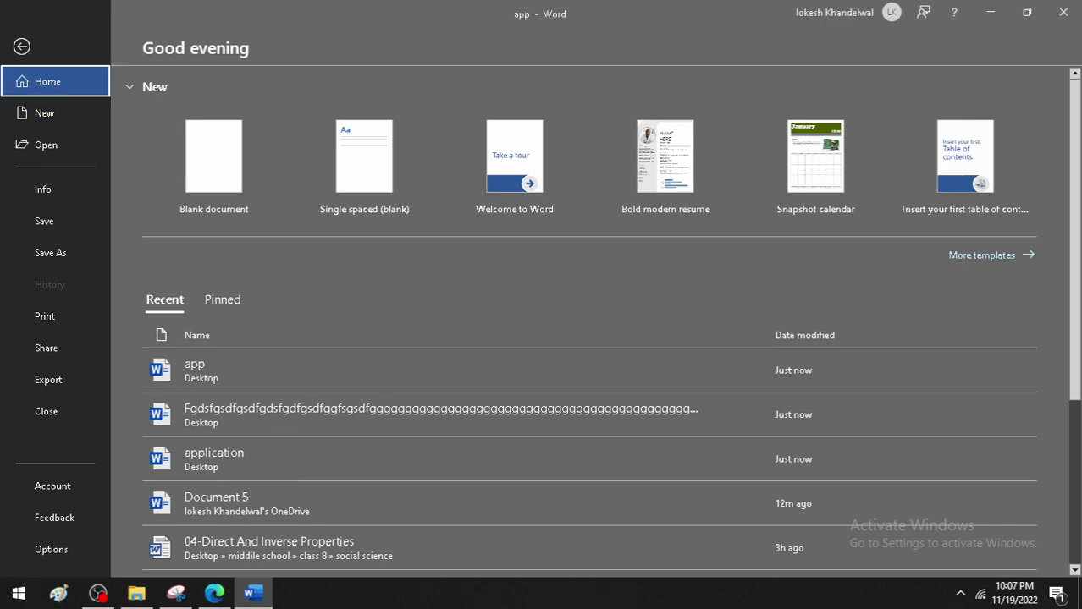
click(215, 593)
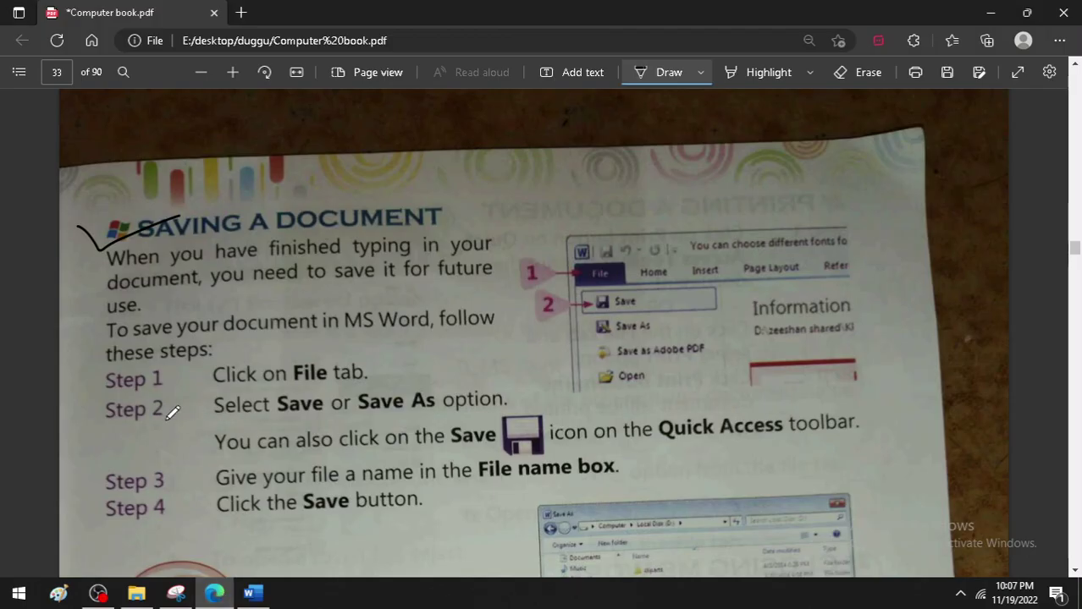
Underline Select, Save As, Save and Quick Access toolbar in the textbook, then return to Word
drag(214, 424, 278, 423)
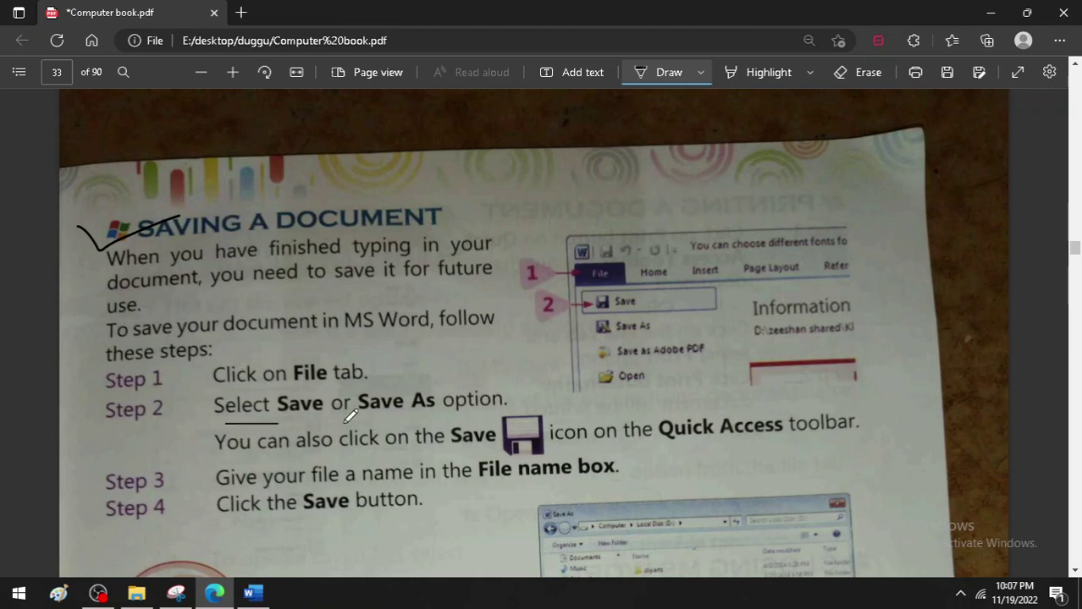
drag(356, 416, 436, 414)
scroll(364, 406, down, 2)
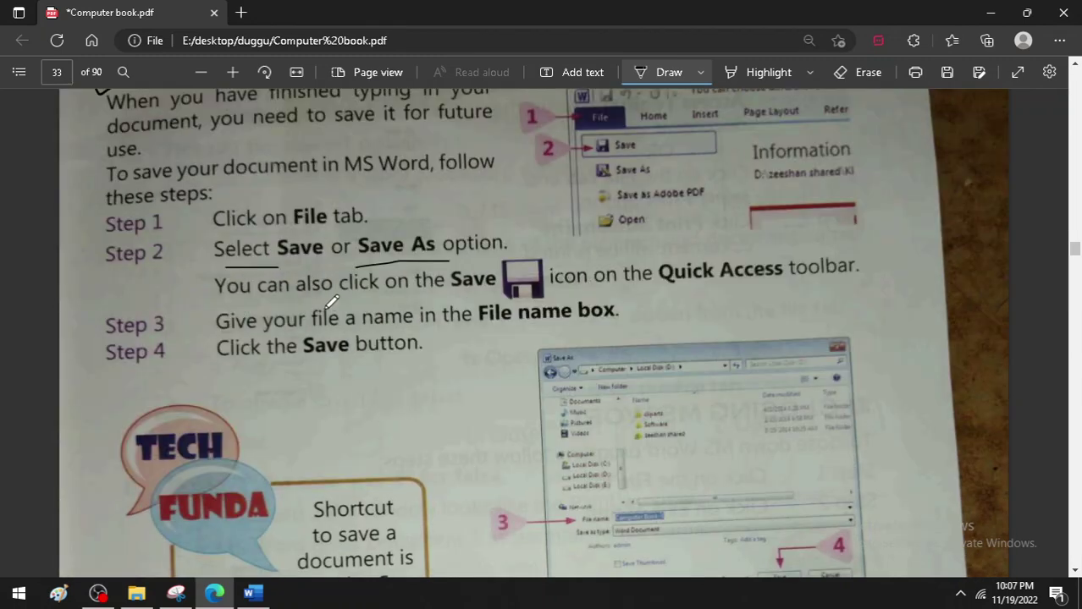
drag(436, 297, 501, 298)
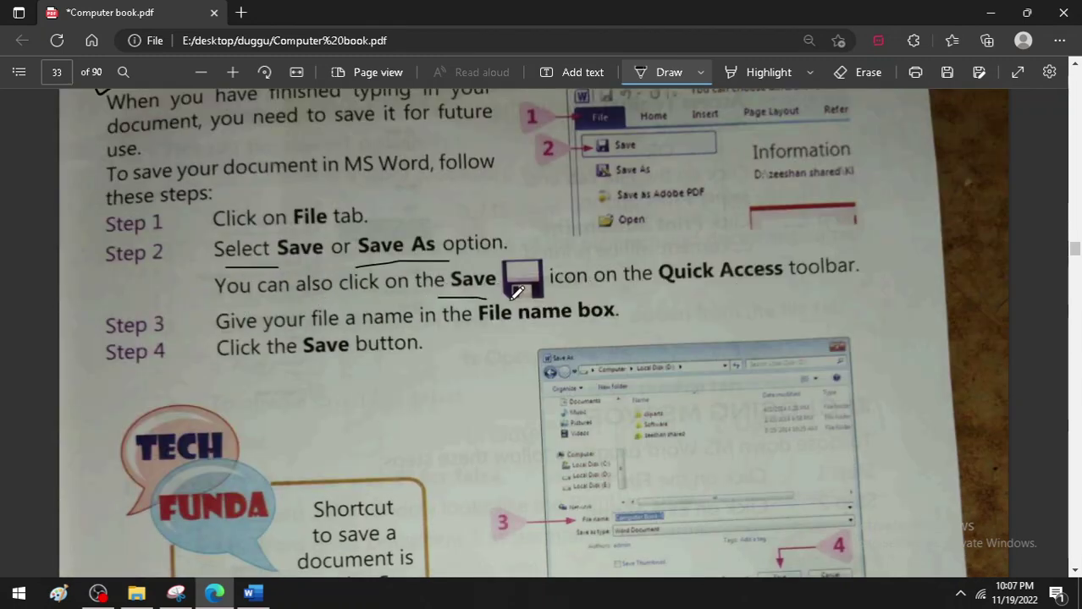
drag(660, 288, 818, 284)
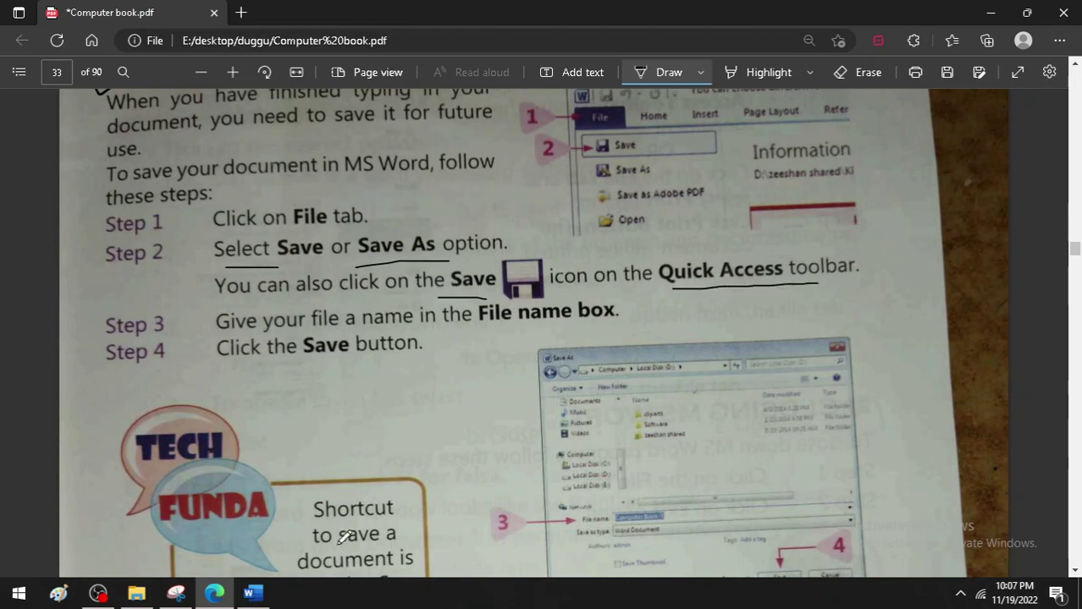
click(252, 593)
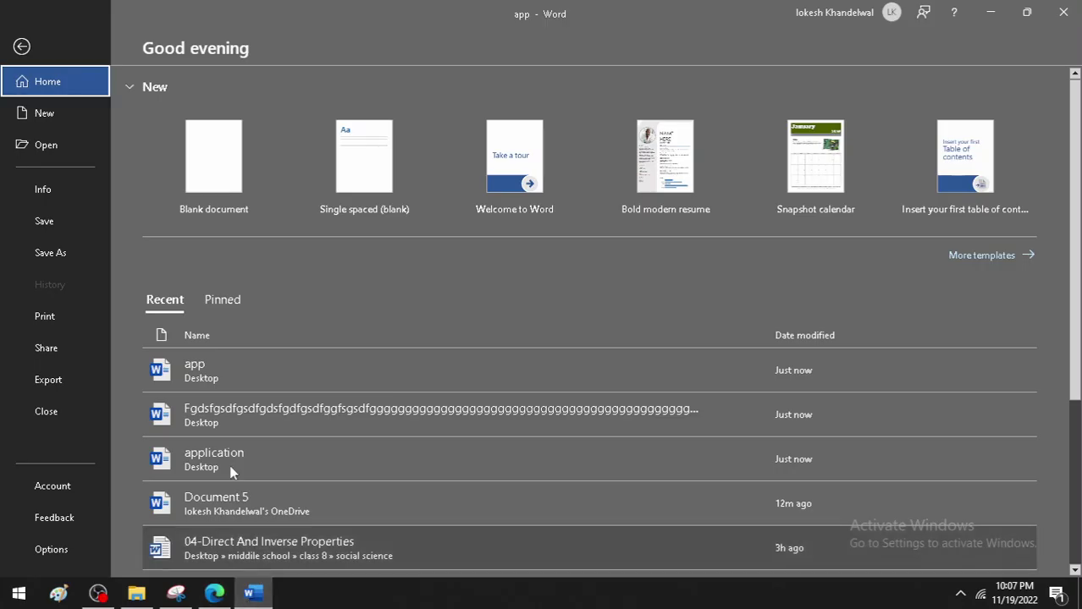
Type lines 'uffugjhgjgkg', 'jhydftfgjhgujbhiuhouihuiohoiuio' and 'jkguihgugu' into the app document
click(23, 47)
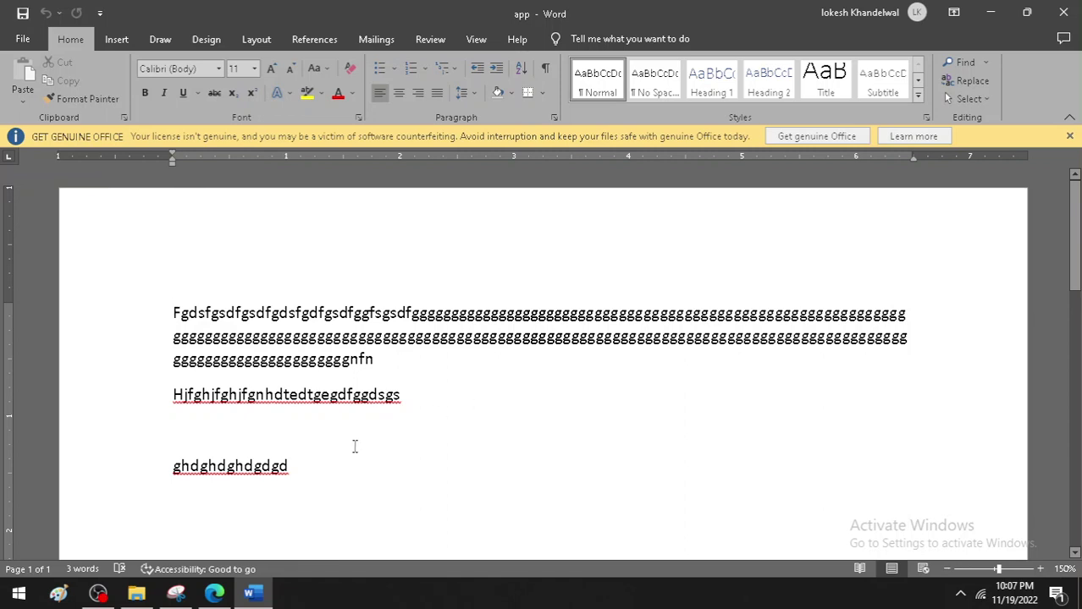
text(uffug)
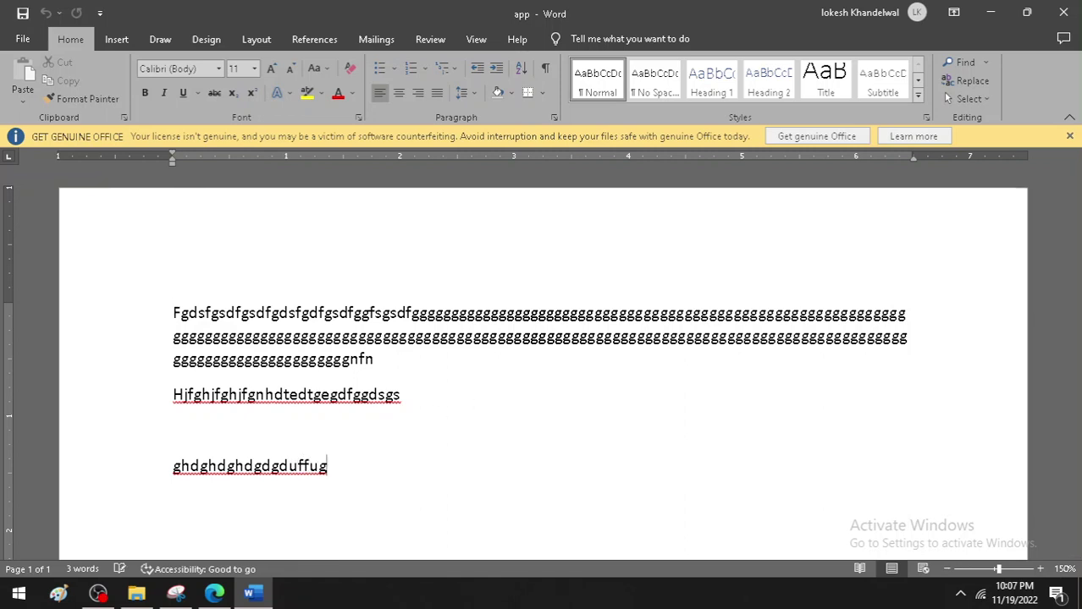
text(jhgjgkg)
key(Return)
text(jhydf)
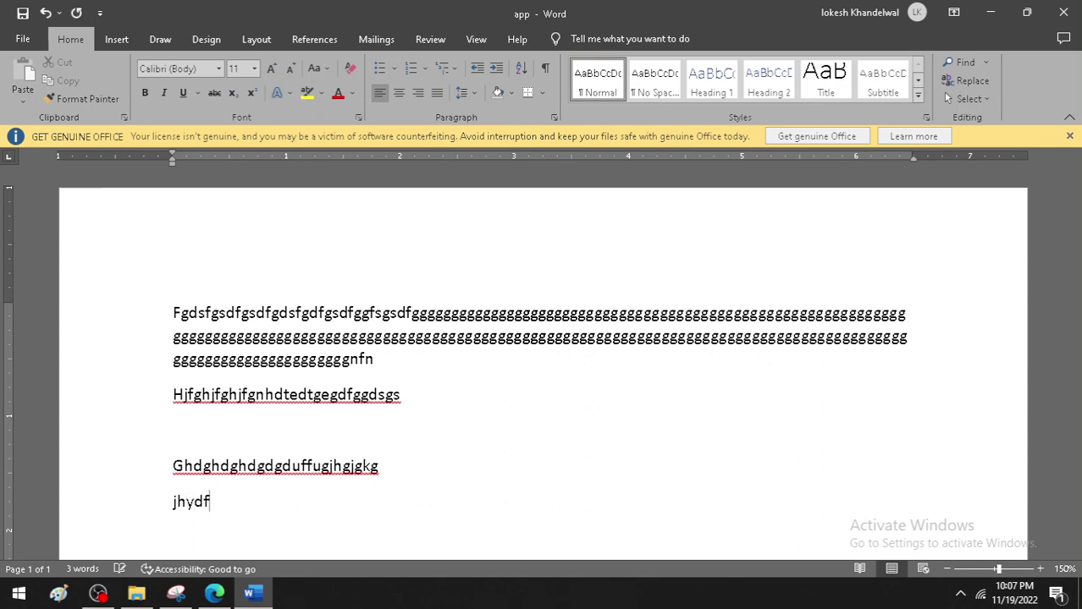
text(tfgjhgu)
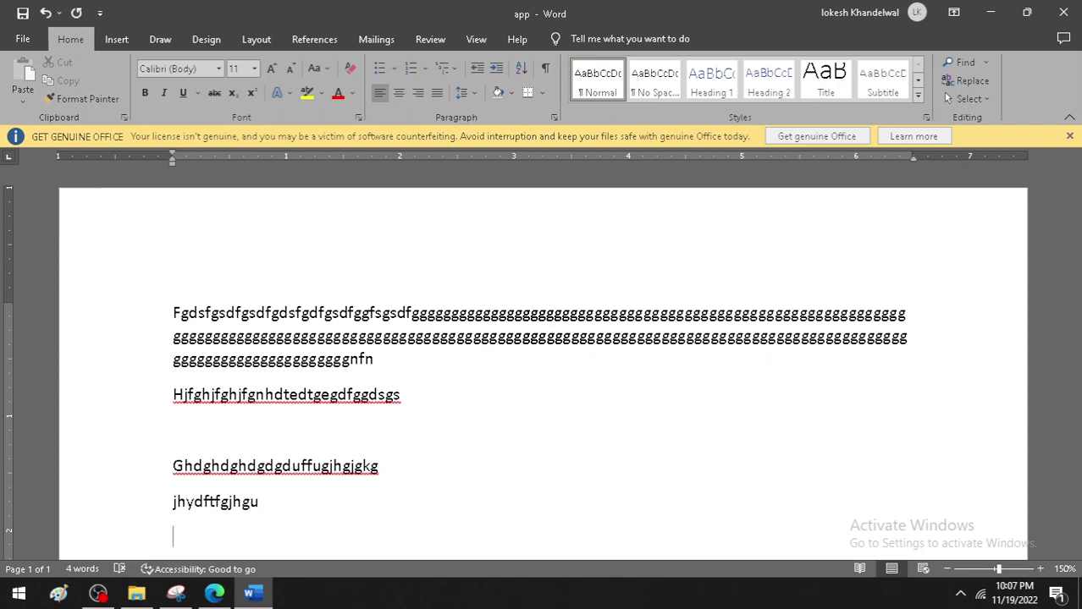
text(jbhiuhouihuiohoiuio)
key(Return)
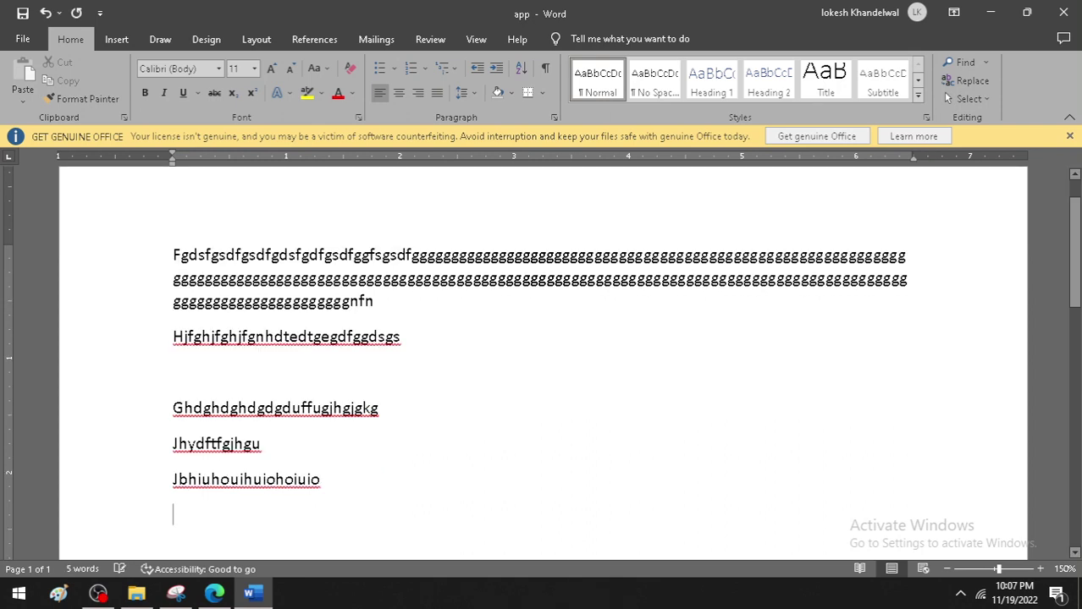
text(jkguihgugu)
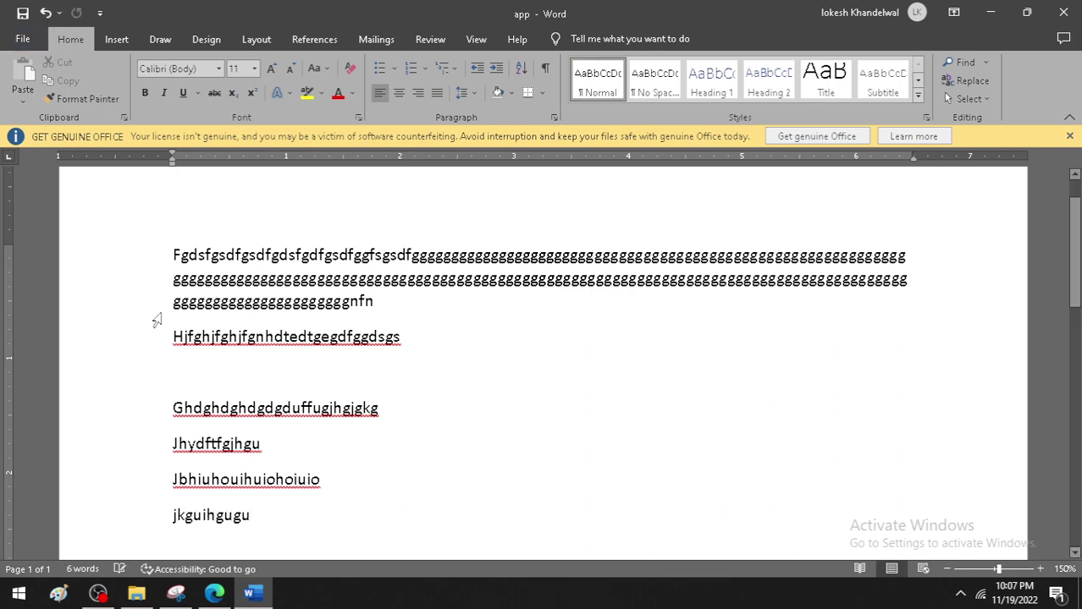
Add lines 'gvuuyfguyyu\' and 'jhjgfuyifgu', then save the document
scroll(229, 508, down, 3)
scroll(229, 508, down, 2)
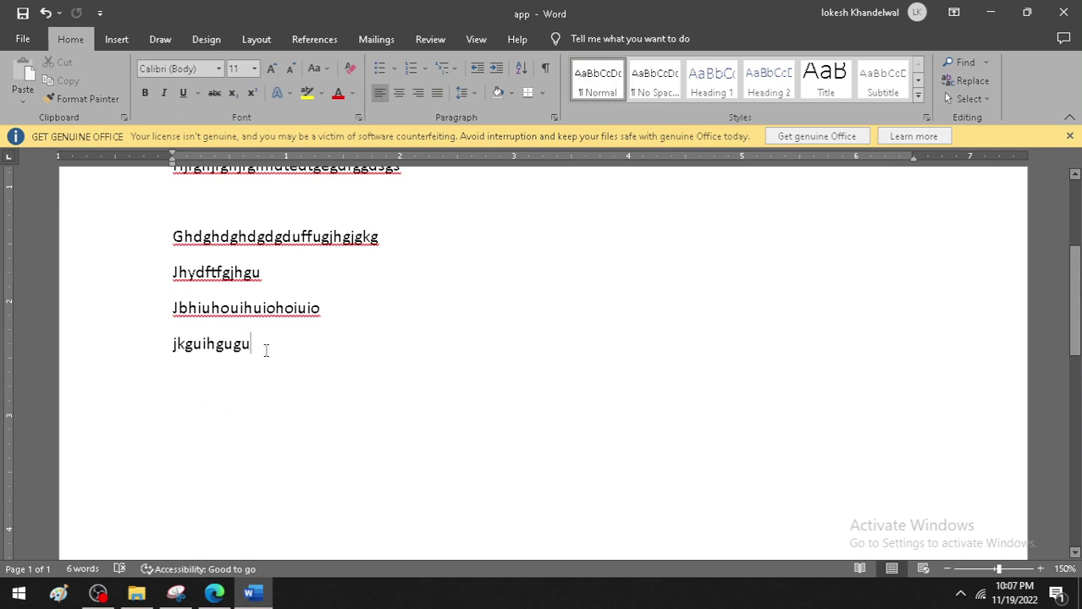
text(gvuuyfguyyu\)
key(Return)
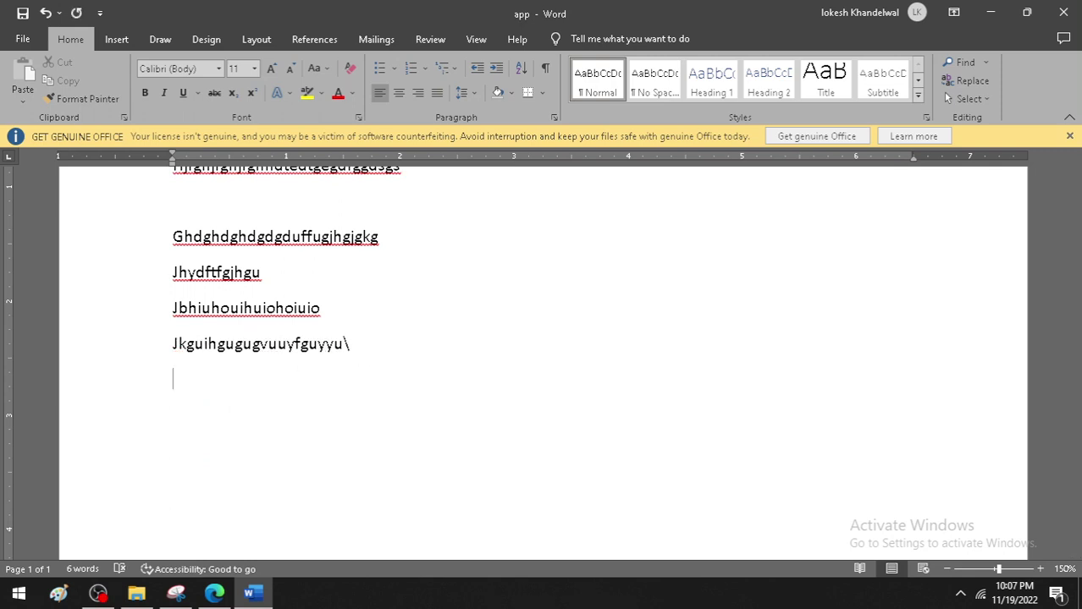
text(jhjgfuyifgu)
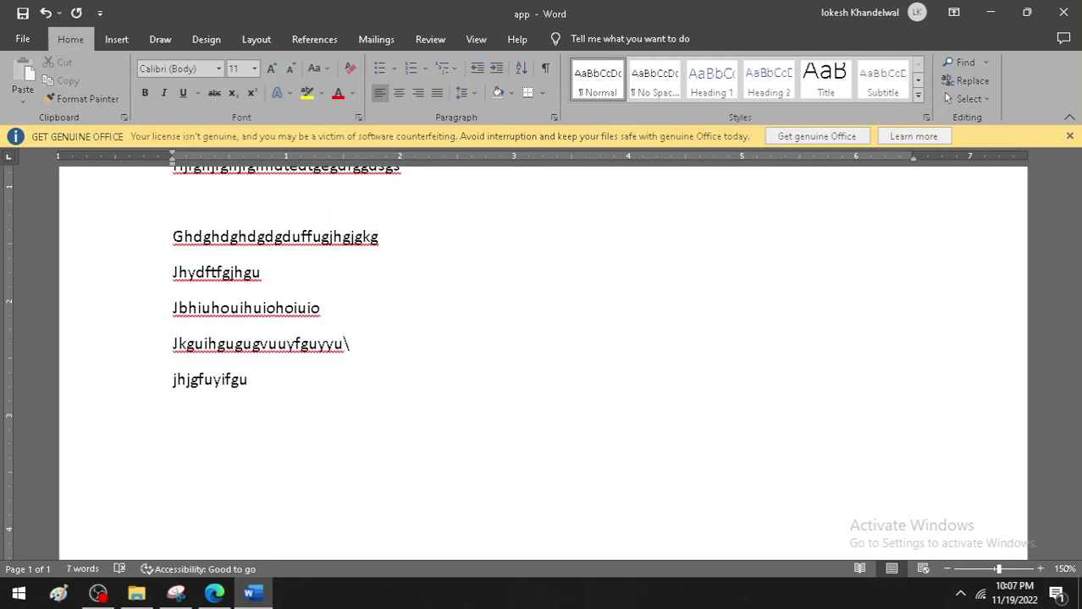
key(Return)
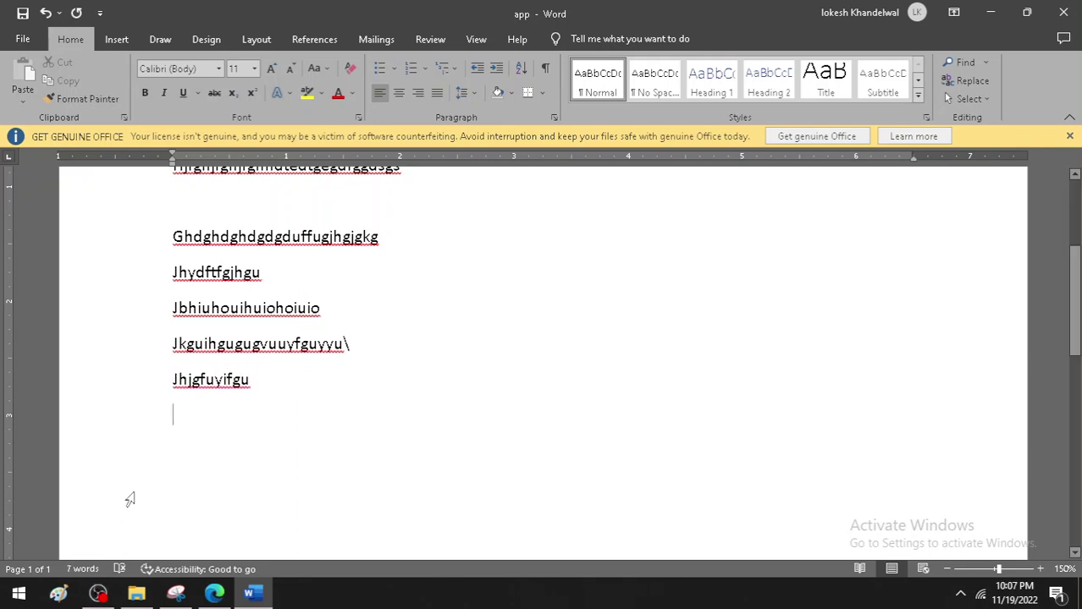
drag(179, 394, 212, 386)
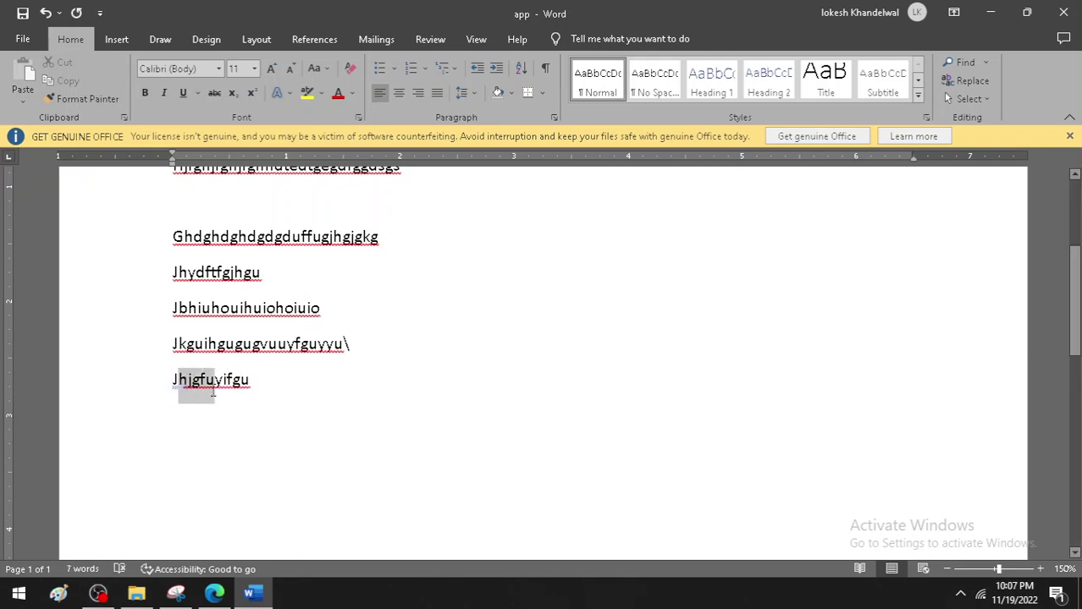
click(253, 431)
click(23, 13)
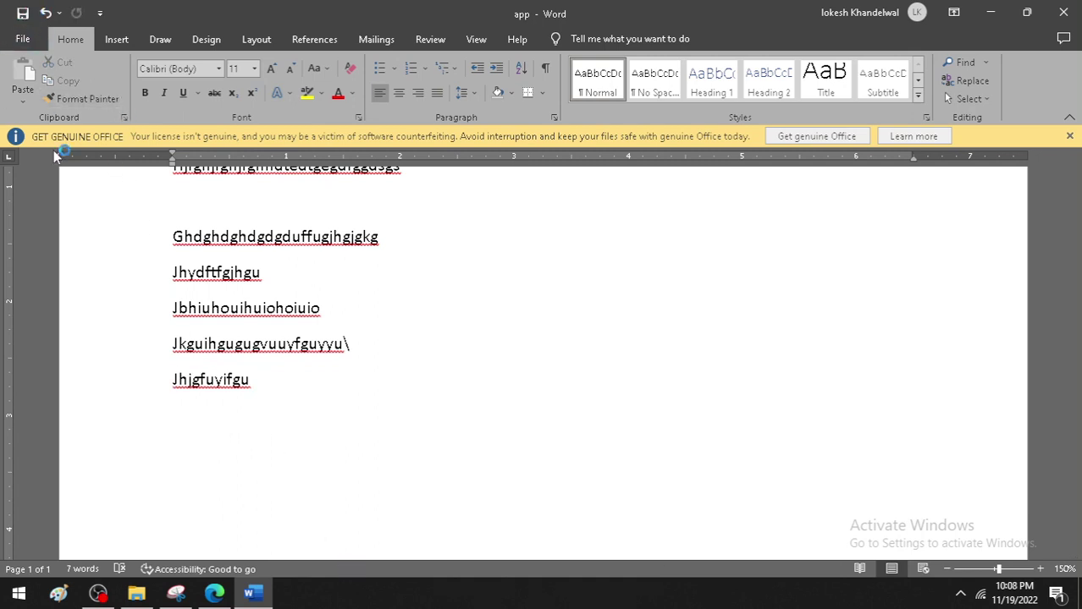
Close Word and reopen the 'app' document from the desktop to confirm its five lines were kept
click(1065, 14)
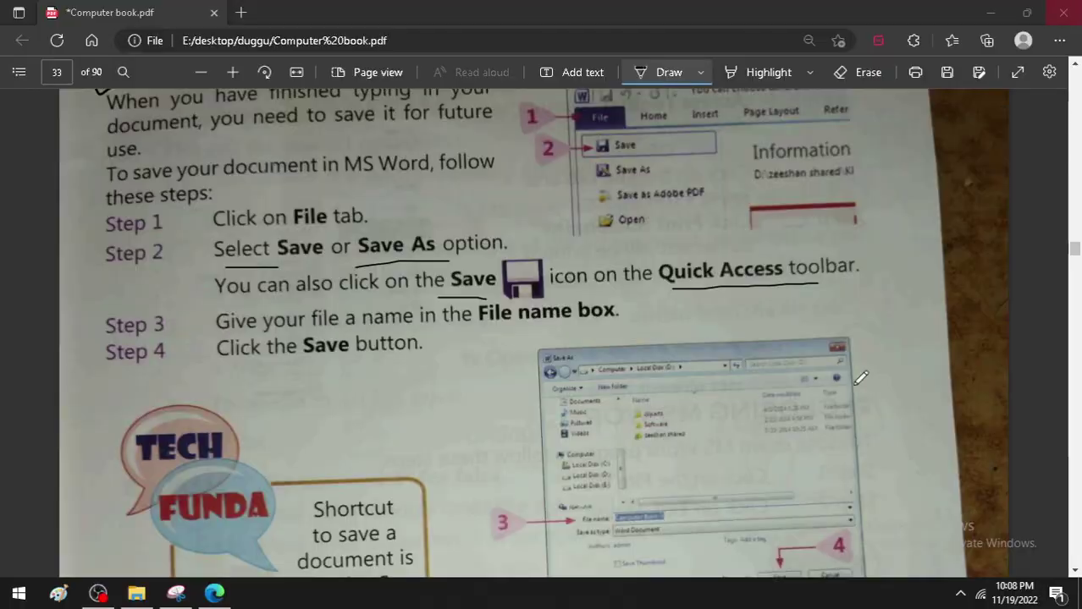
click(988, 14)
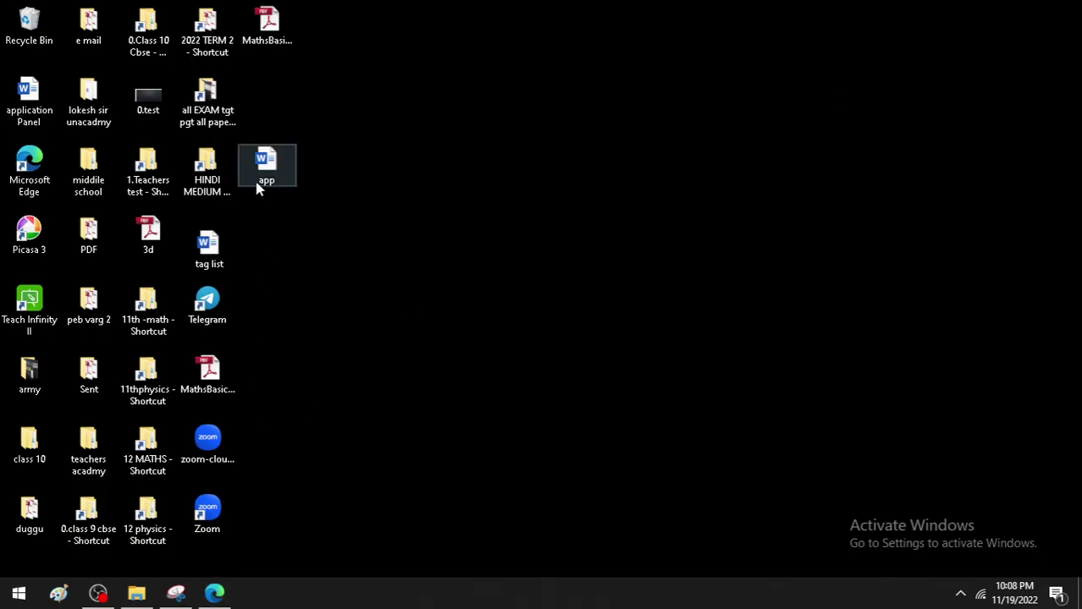
double_click(280, 175)
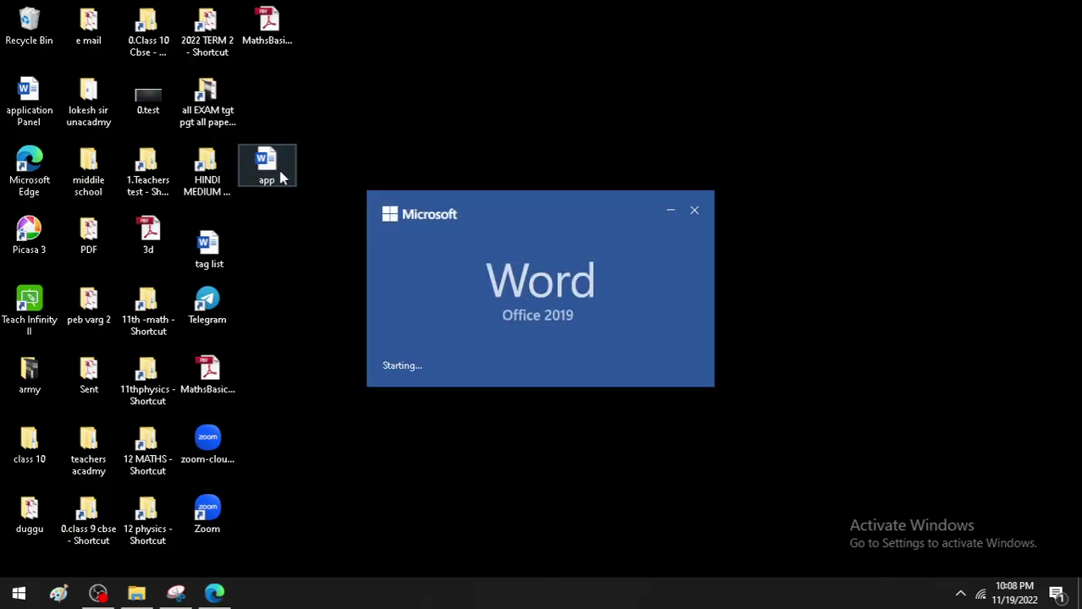
scroll(386, 490, down, 3)
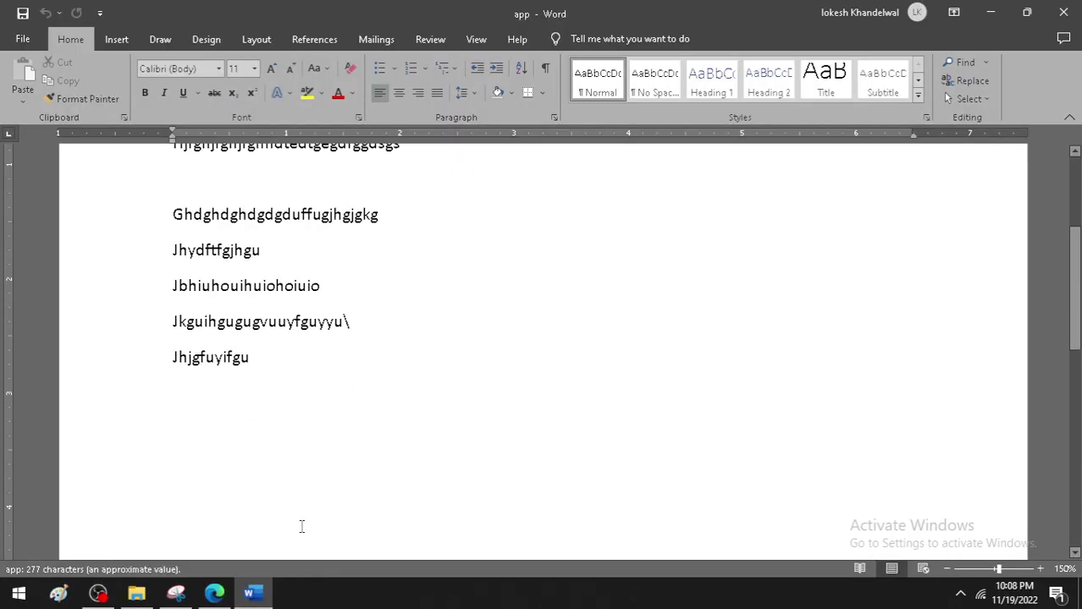
drag(173, 359, 221, 359)
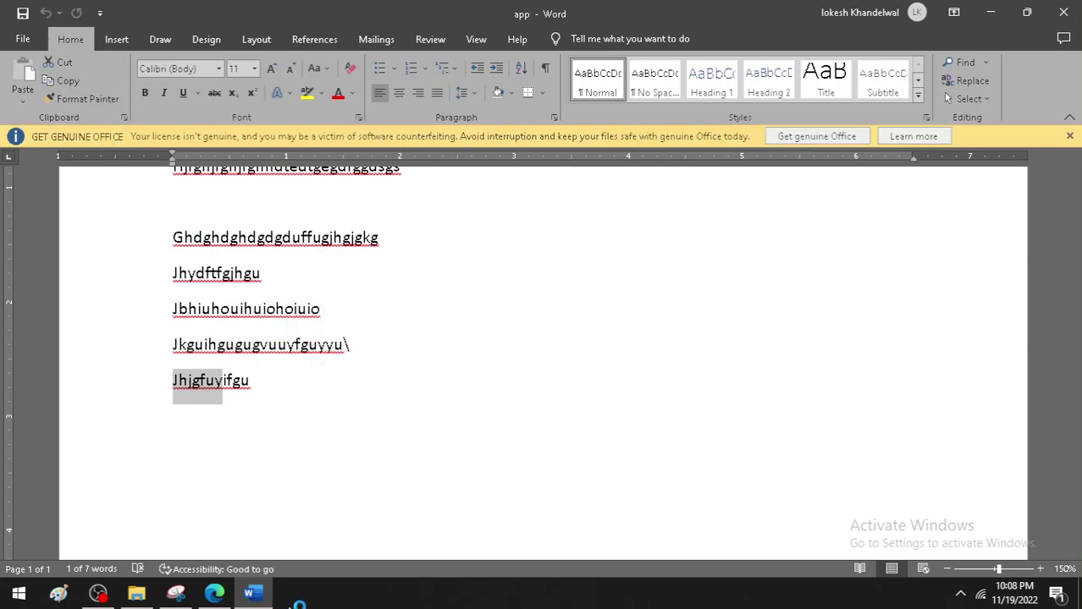
click(214, 593)
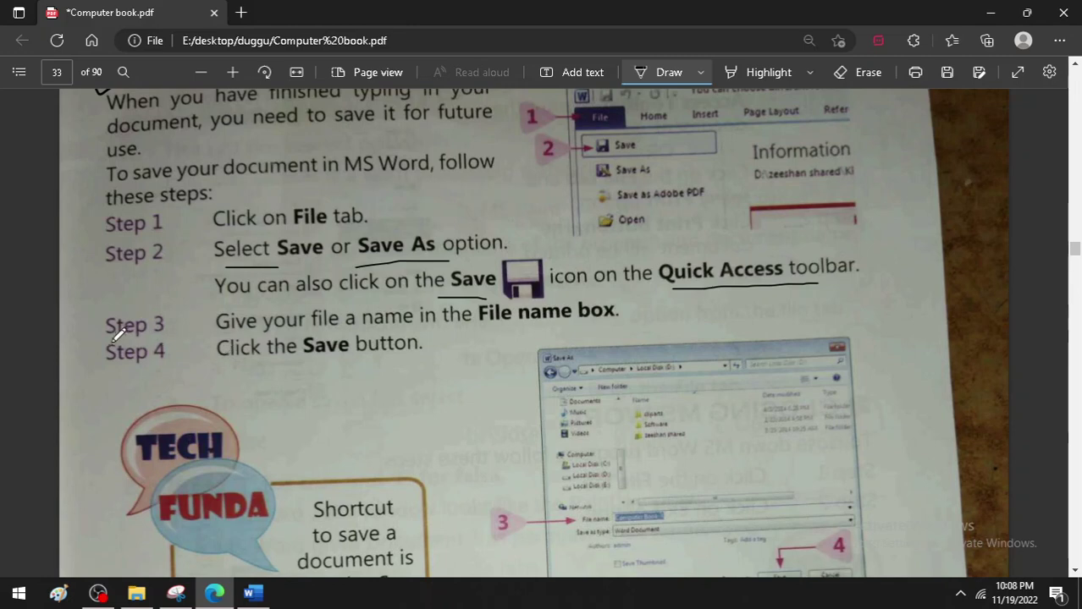
Underline Step 3 in the textbook with the ink pen, glancing back at the Word document
drag(103, 336, 149, 323)
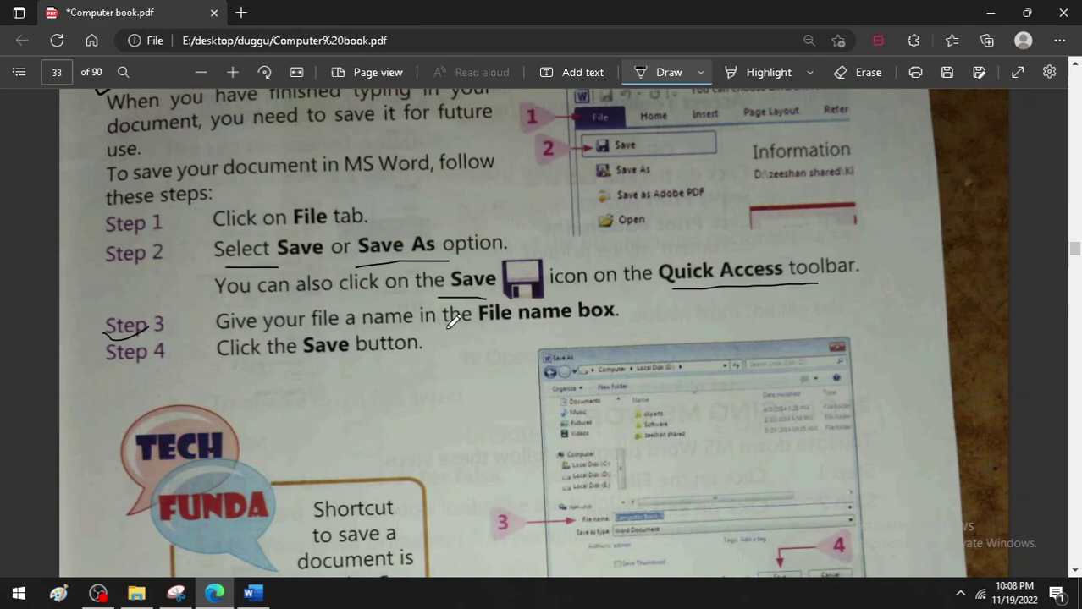
click(267, 601)
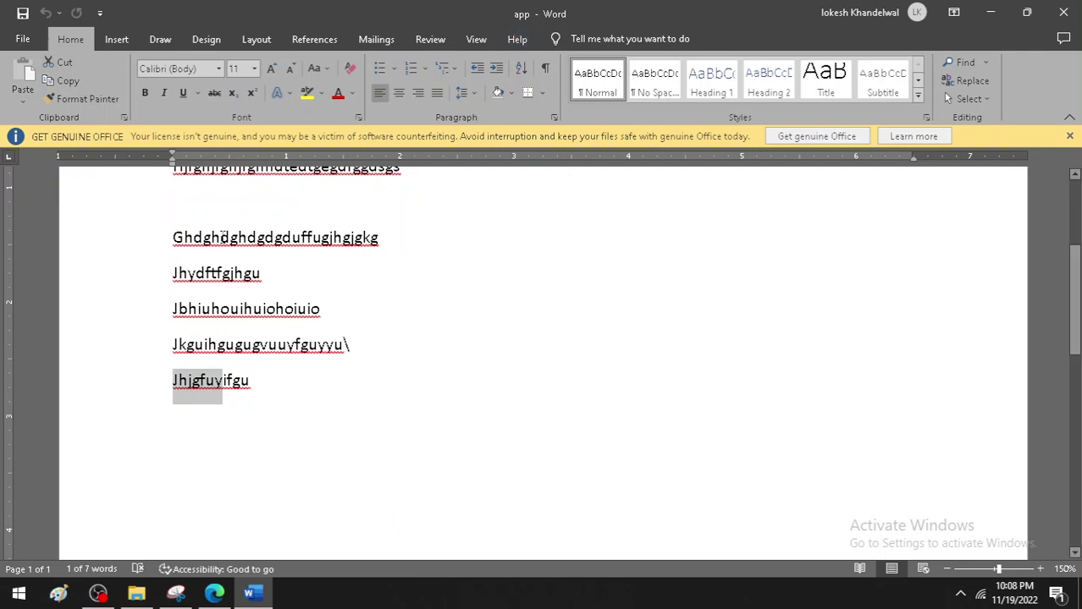
click(215, 593)
Ink-underline Step 4 and the 'Click the Save button' instruction in the textbook
scroll(258, 389, down, 2)
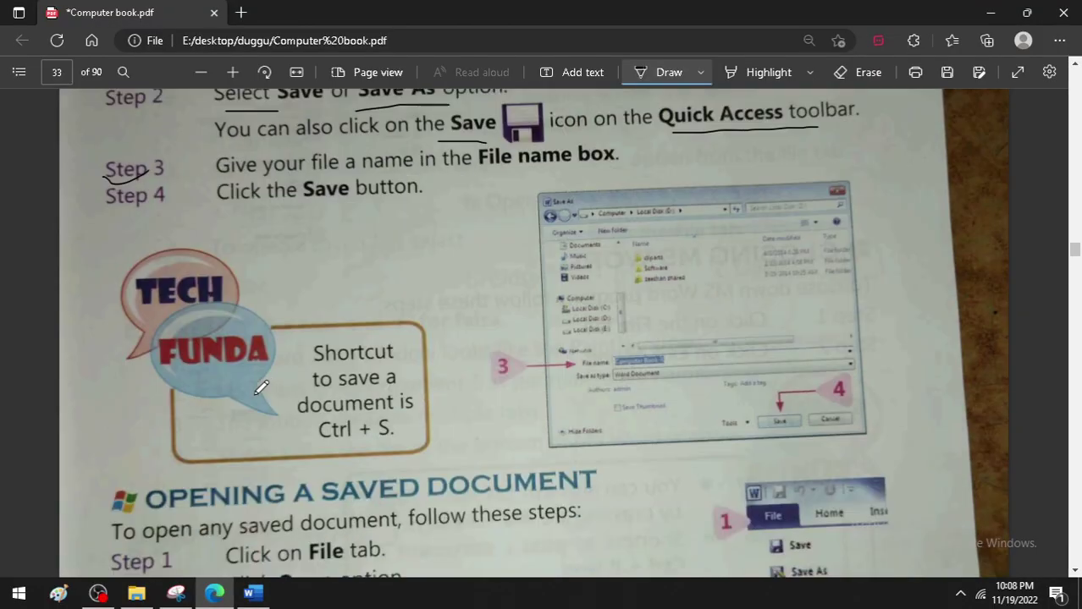
scroll(262, 386, up, 1)
drag(100, 282, 174, 273)
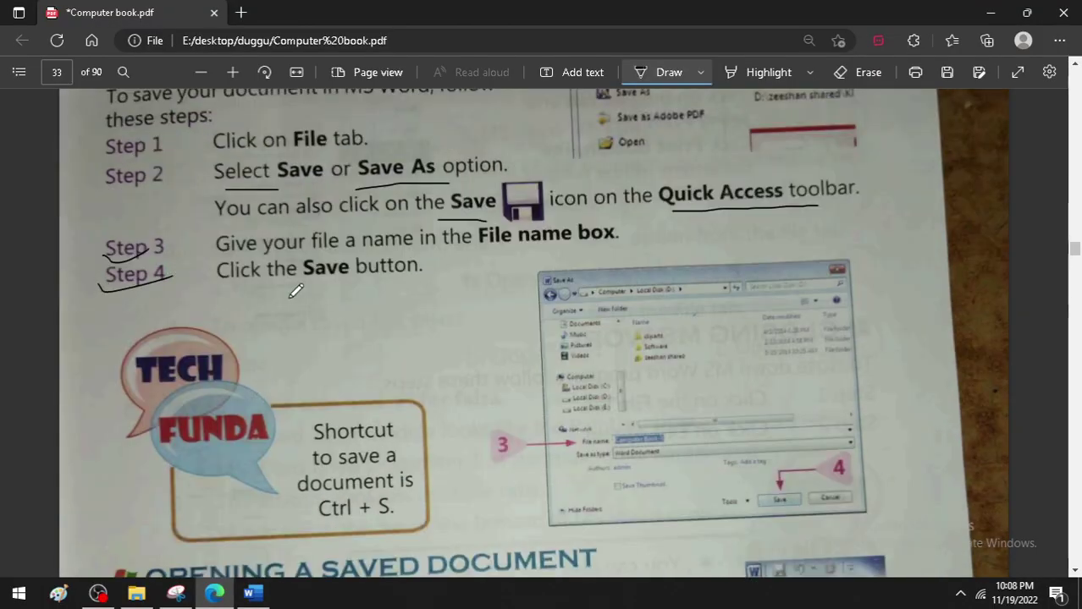
drag(286, 293, 427, 289)
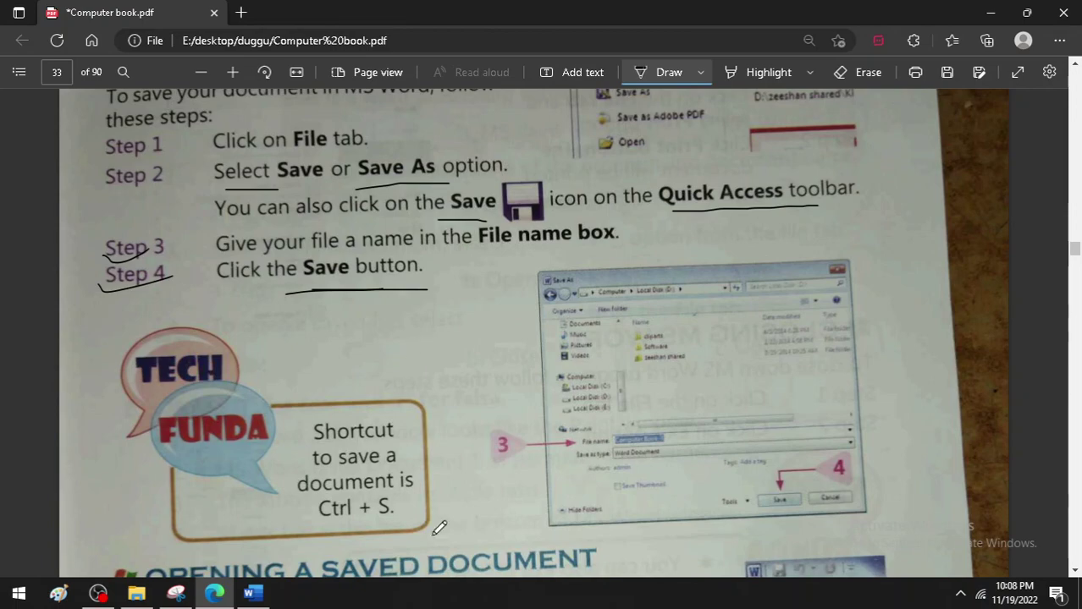
scroll(457, 465, down, 2)
scroll(457, 441, down, 4)
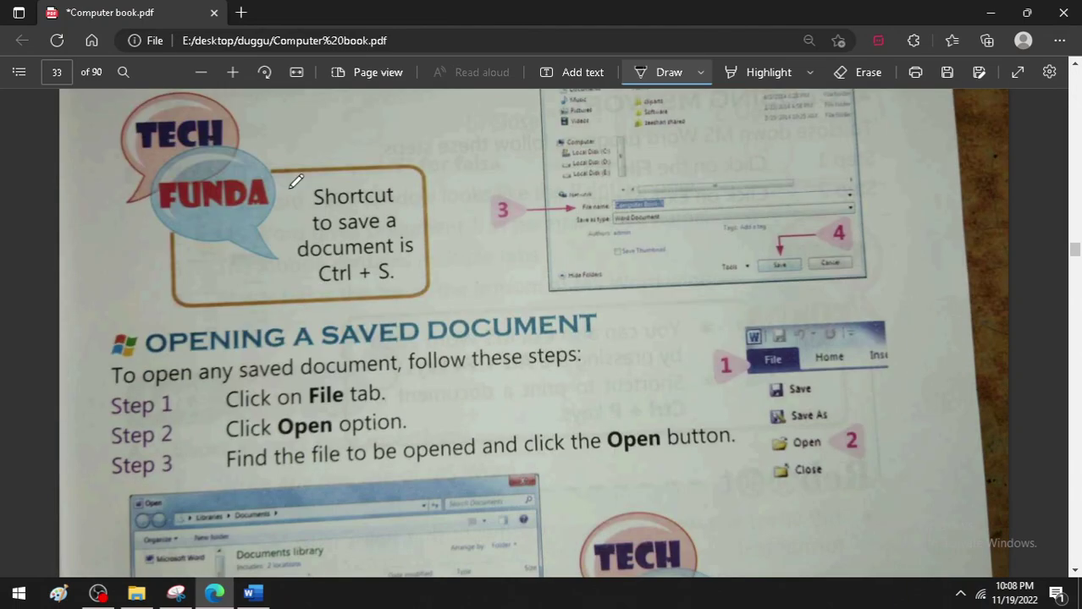
drag(289, 188, 377, 165)
Add a new line 'hniojujhiuiugg' at the end of the app document and save it
click(251, 592)
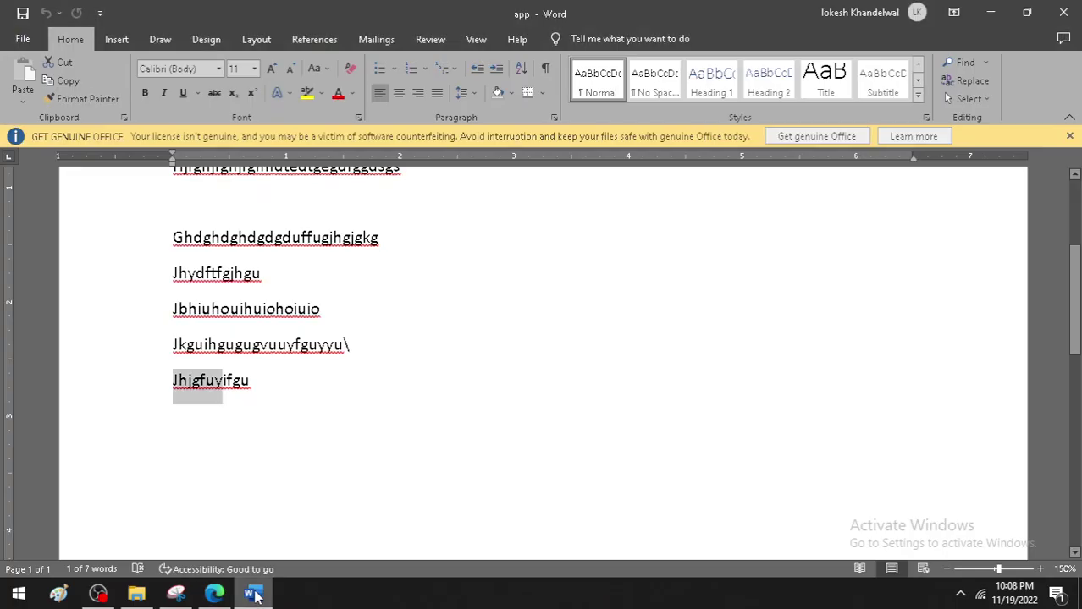
click(328, 384)
key(Return)
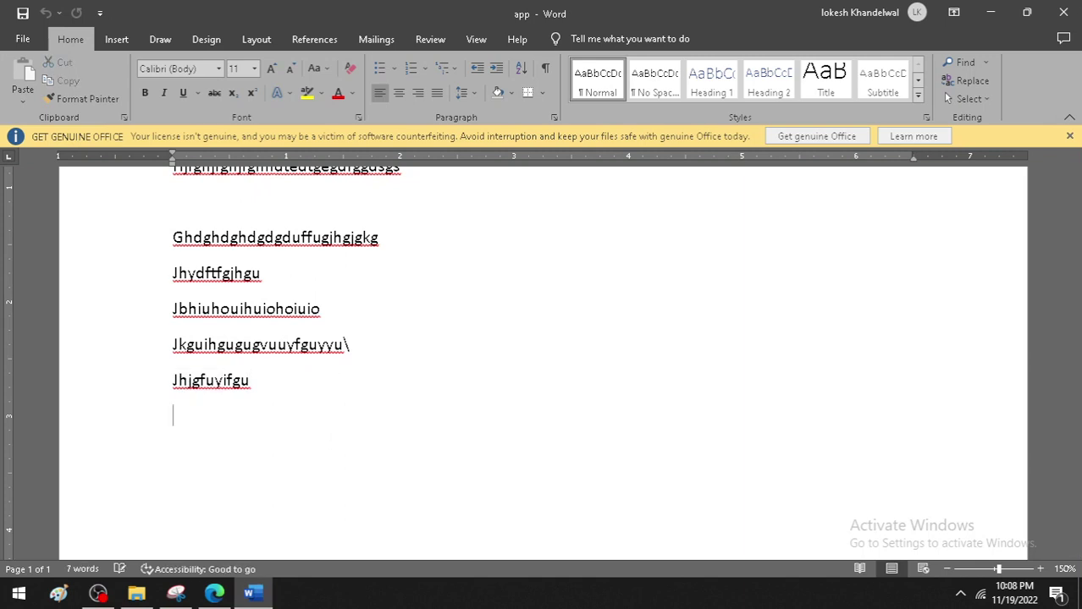
key(Return)
text(hniojujhiuiugg)
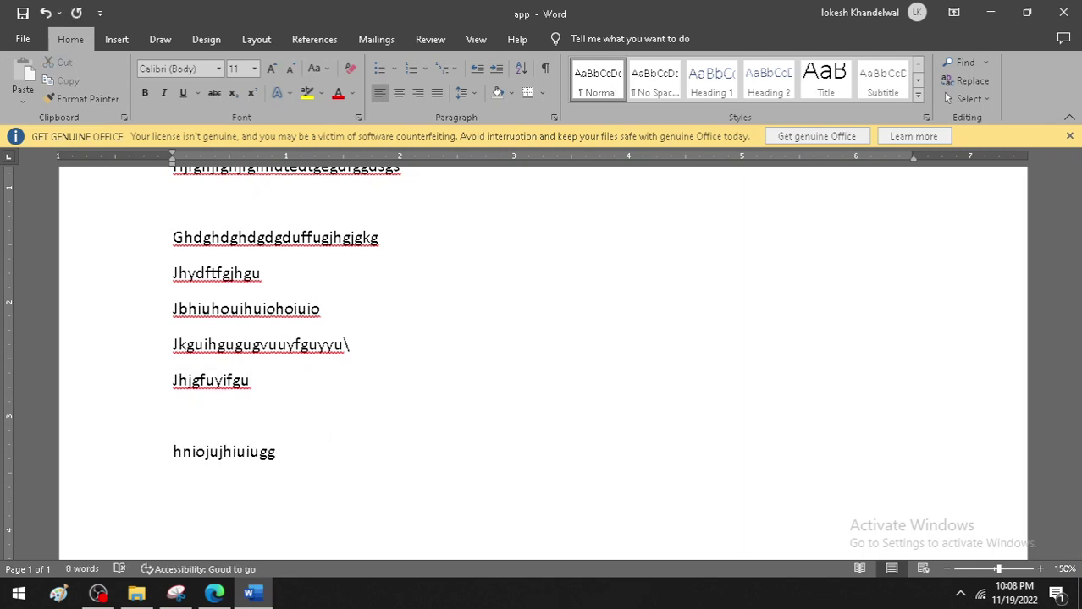
key(ctrl+s)
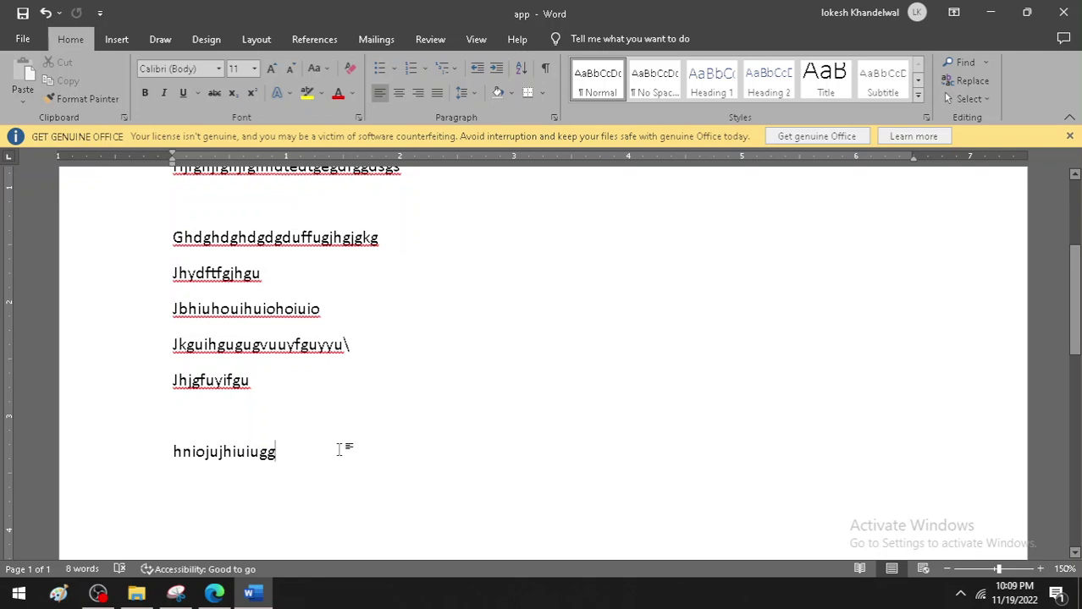
Type another line 'yfffgfghgs' below it and check the word
key(Return)
key(Return)
text(yfffgfghg)
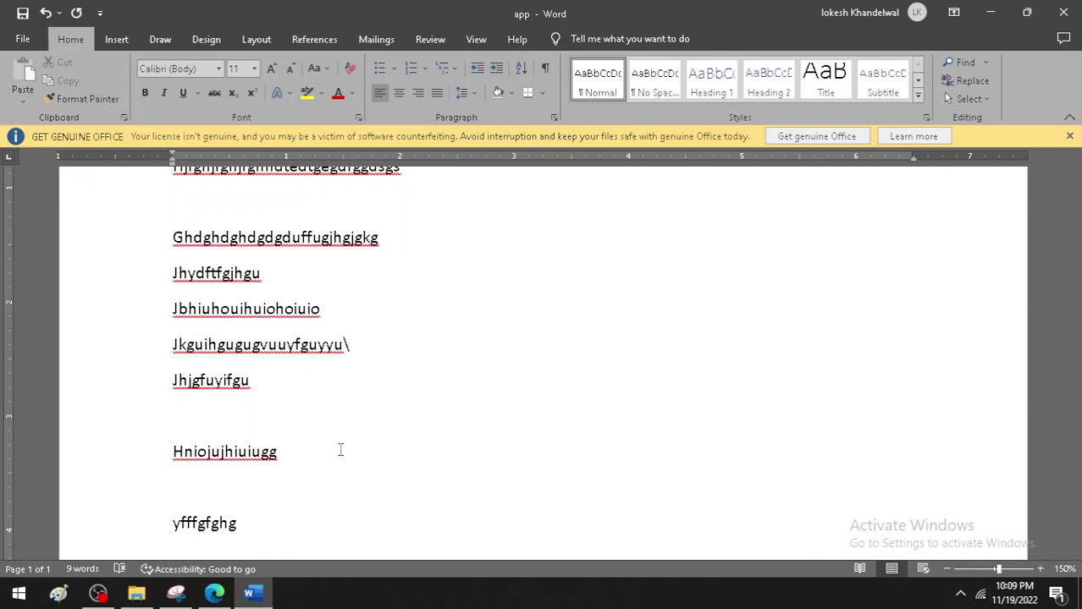
text(s)
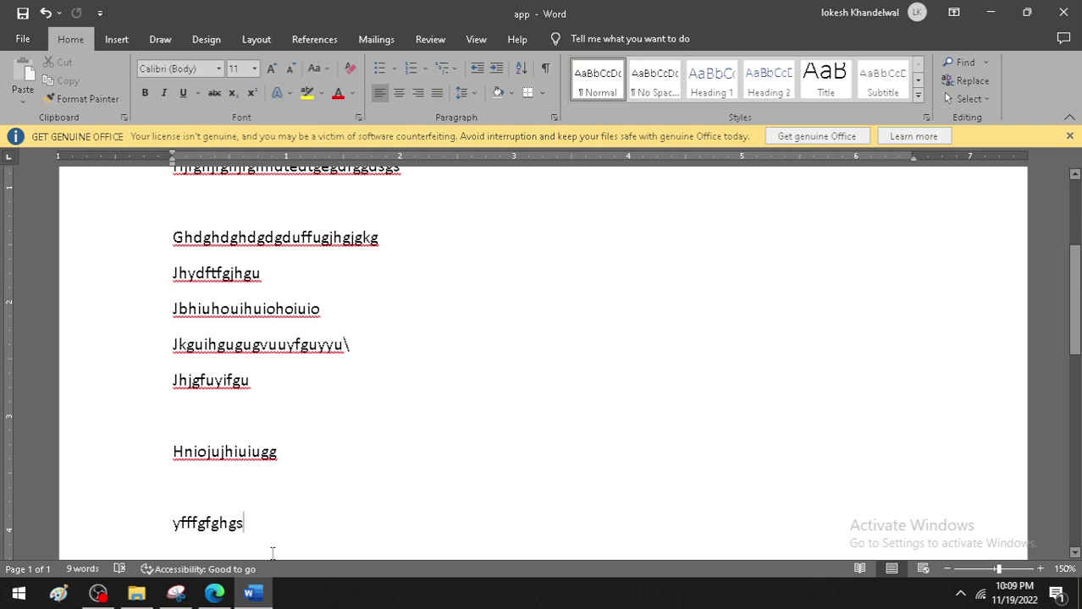
double_click(239, 522)
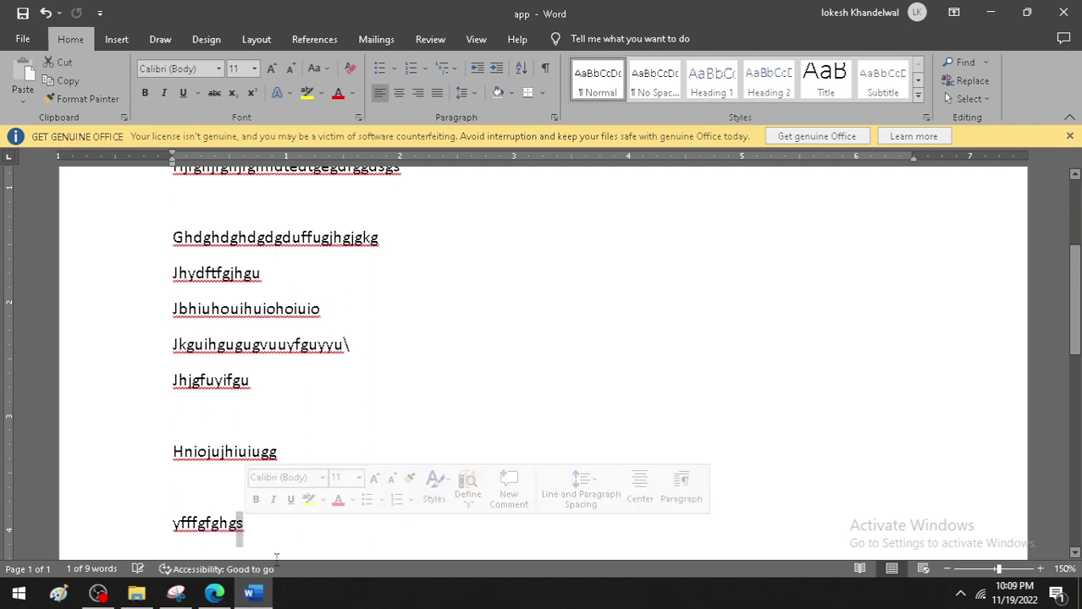
scroll(254, 525, down, 1)
click(226, 522)
scroll(226, 522, down, 3)
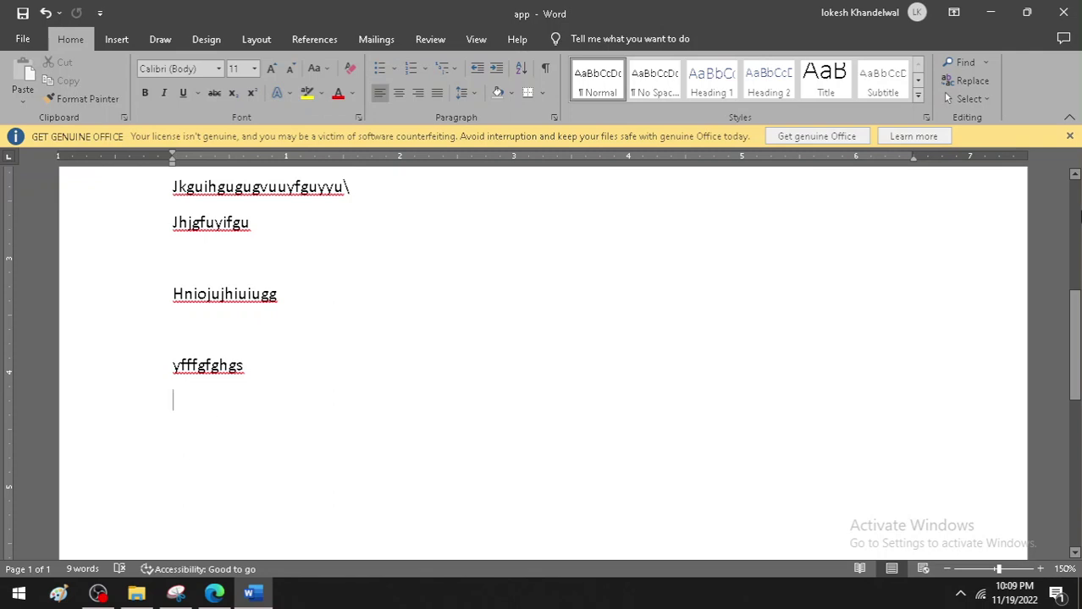
Dismiss the genuine-Office licence warning bar and close the app document
click(1069, 136)
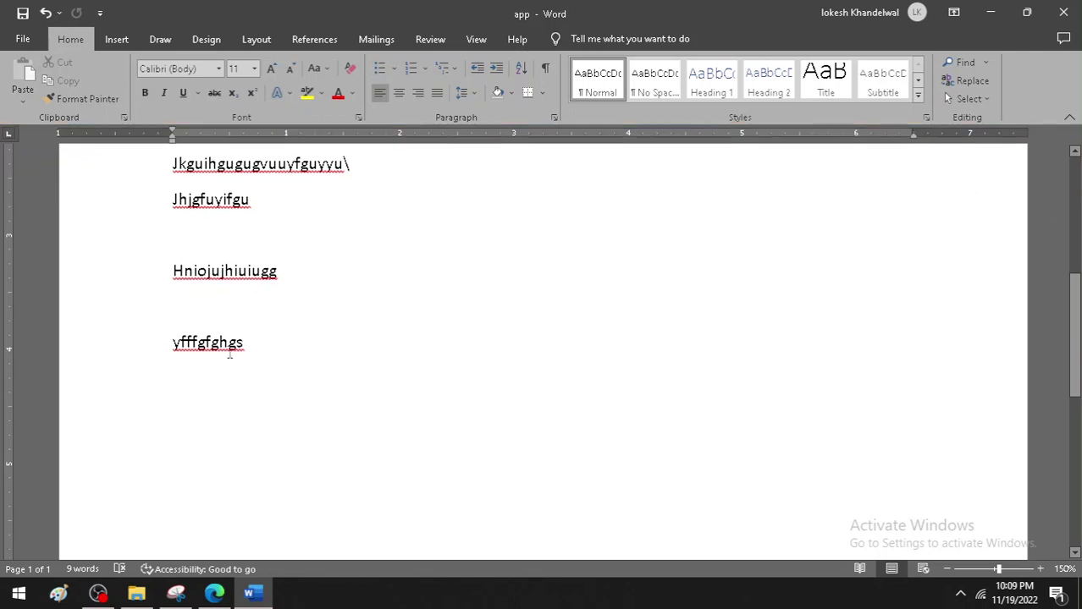
double_click(272, 345)
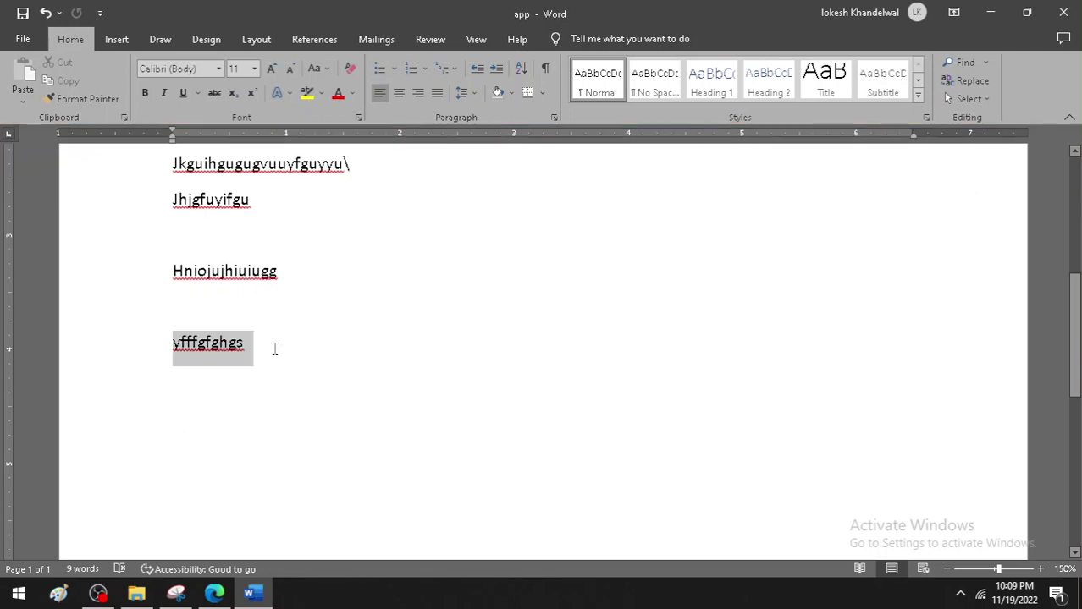
click(273, 403)
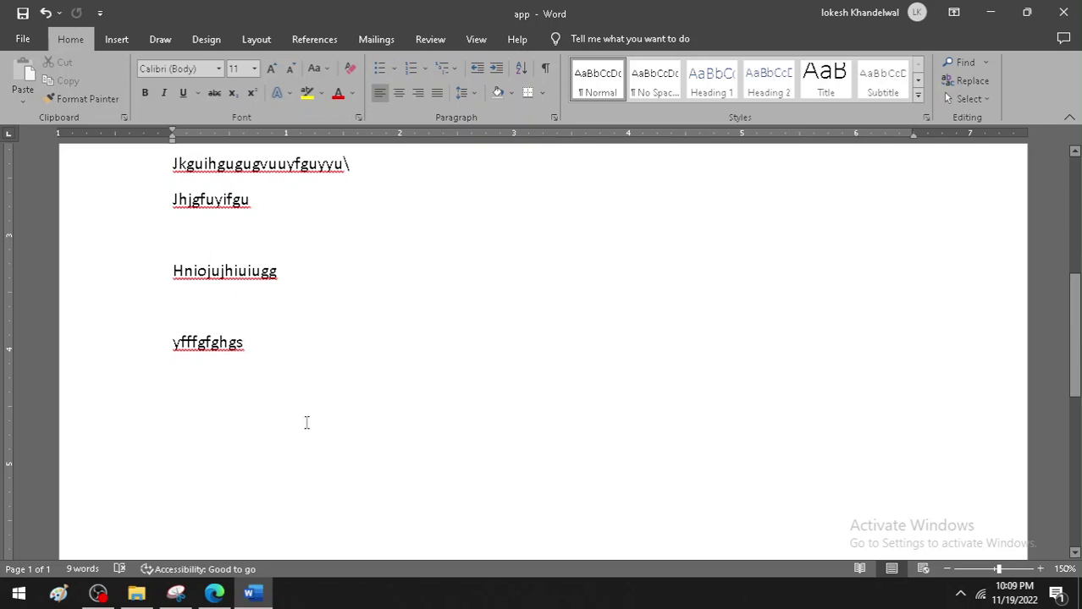
click(1063, 12)
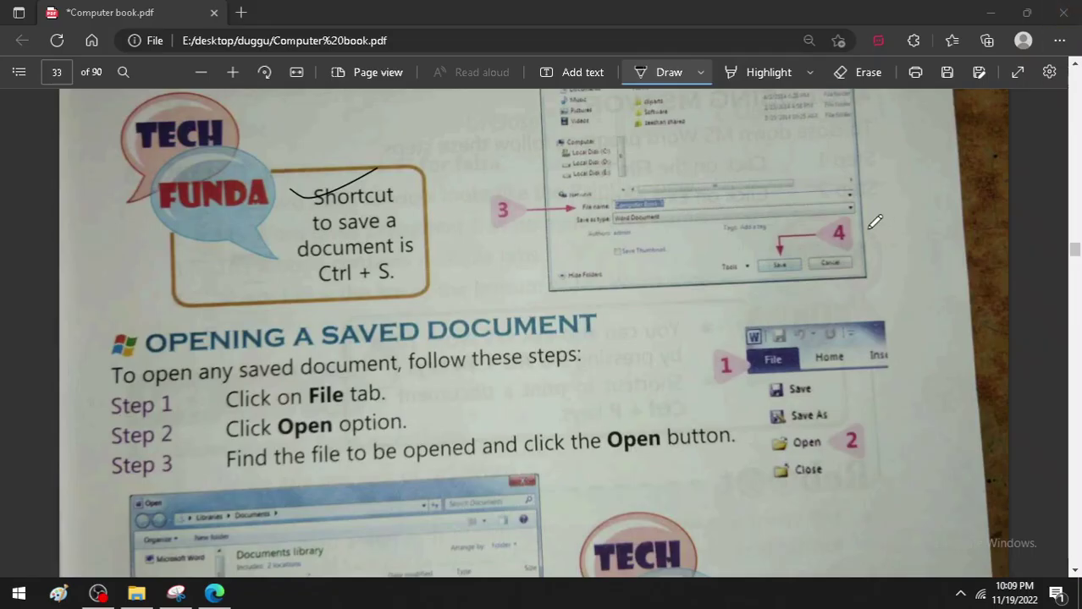
Reopen the 'app' document from the desktop and confirm its last line 'yfffgfghgs' was saved
click(989, 12)
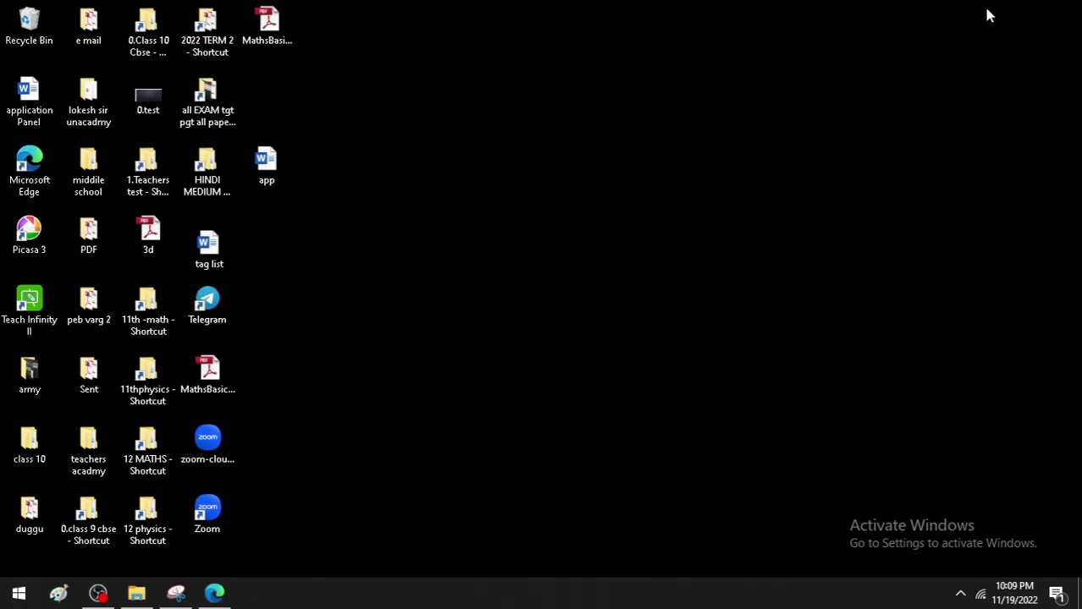
double_click(269, 165)
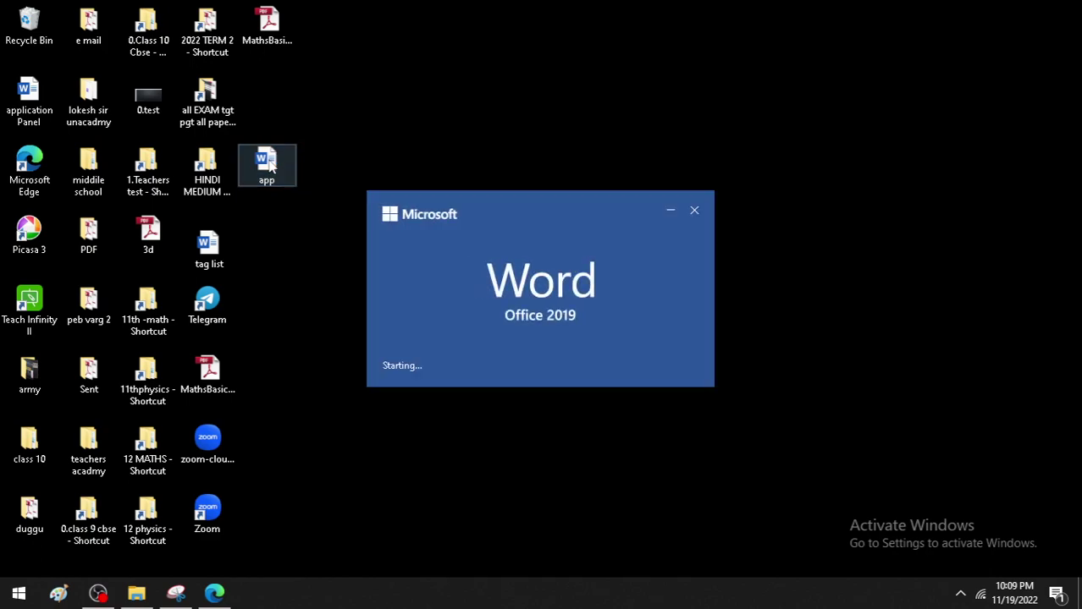
scroll(269, 387, down, 3)
scroll(175, 369, down, 1)
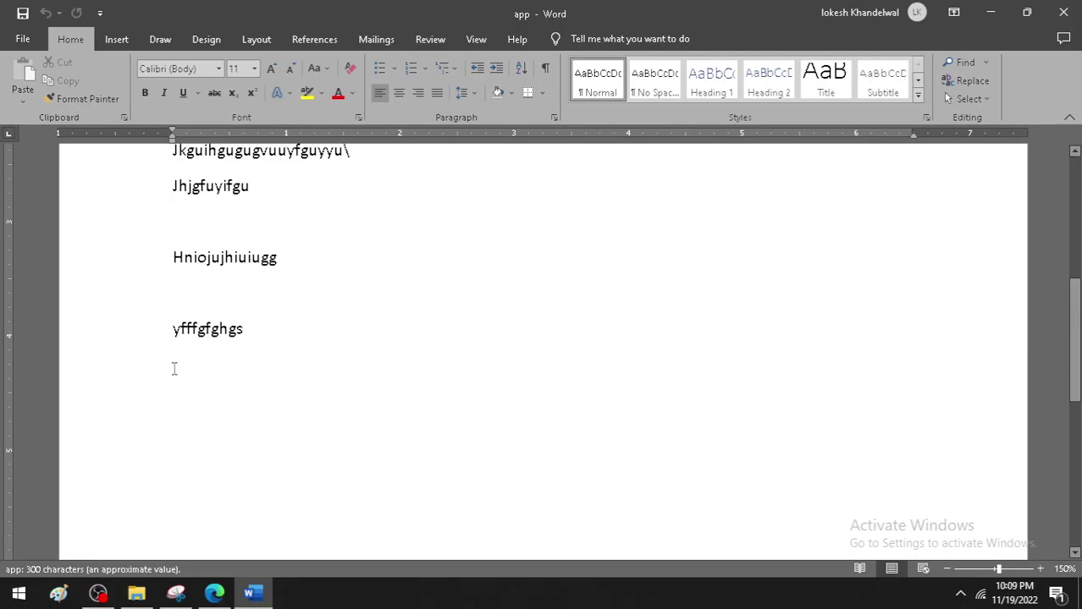
drag(174, 332, 271, 336)
click(301, 461)
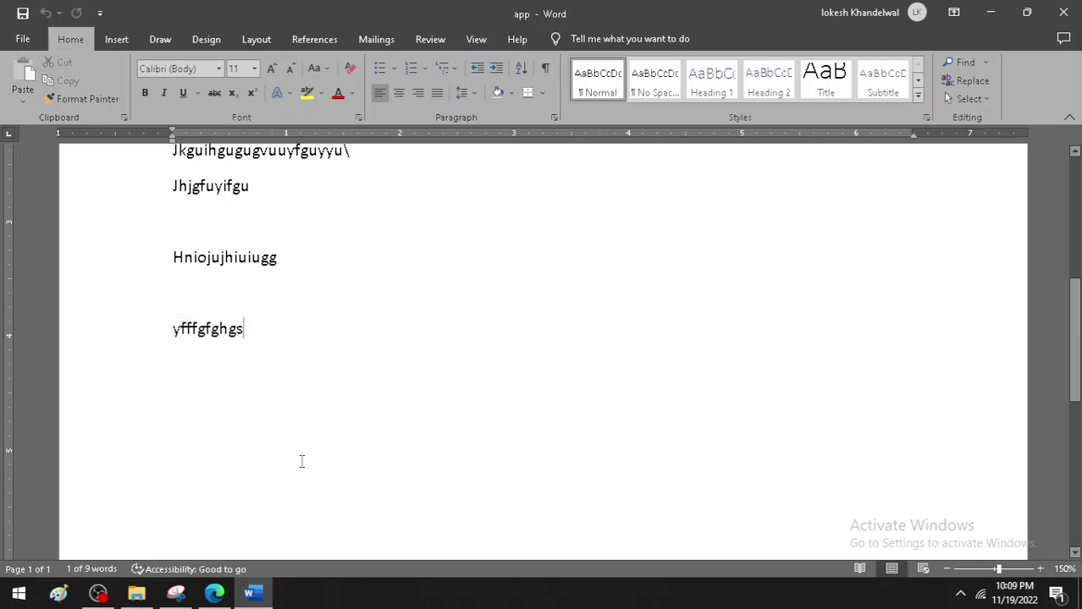
click(217, 592)
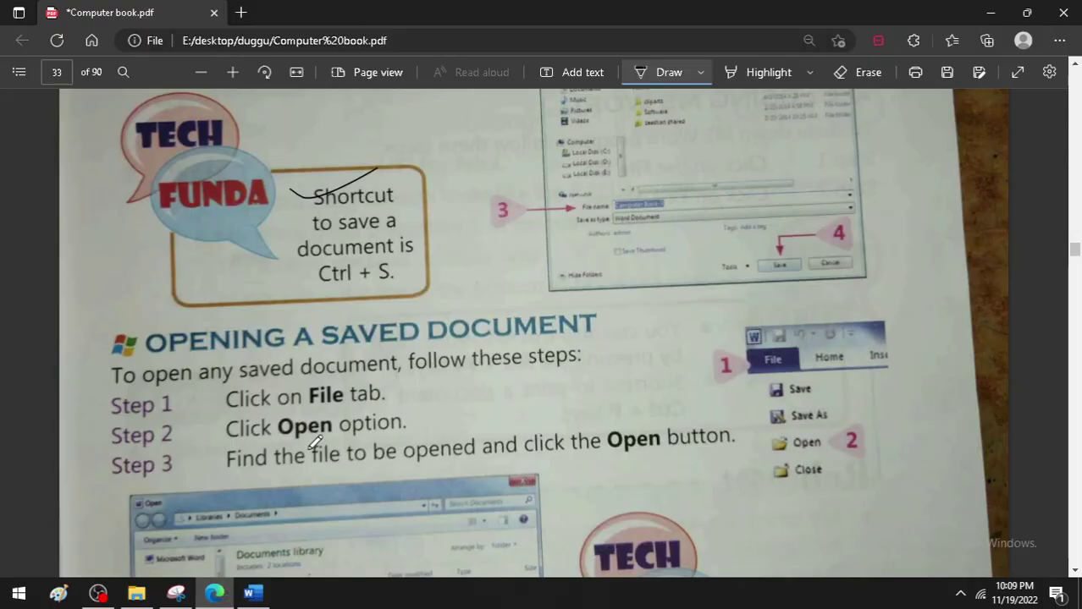
Underline OPENING and tick the 'Opening a Saved Document' heading in ink
scroll(315, 441, up, 3)
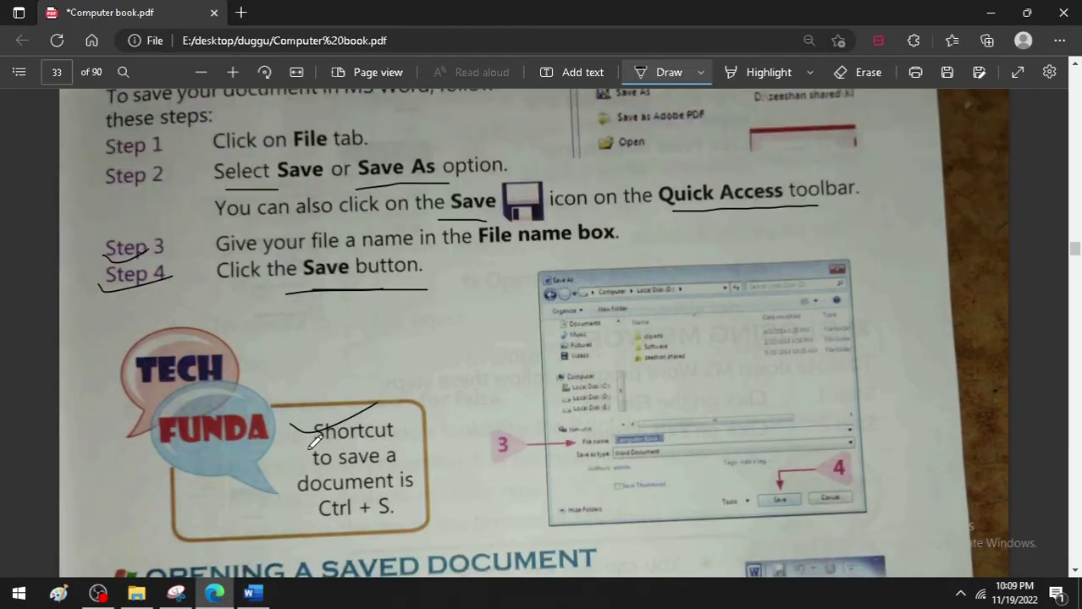
scroll(315, 441, down, 3)
drag(154, 356, 261, 356)
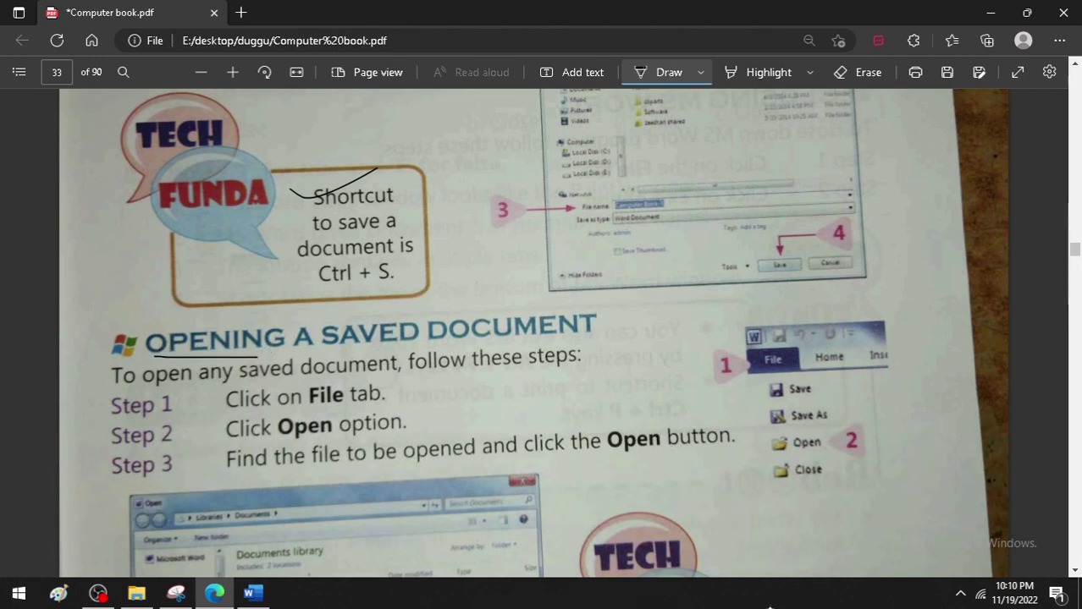
drag(590, 329, 646, 313)
Close the app document and then the empty Word window
click(250, 595)
click(1072, 10)
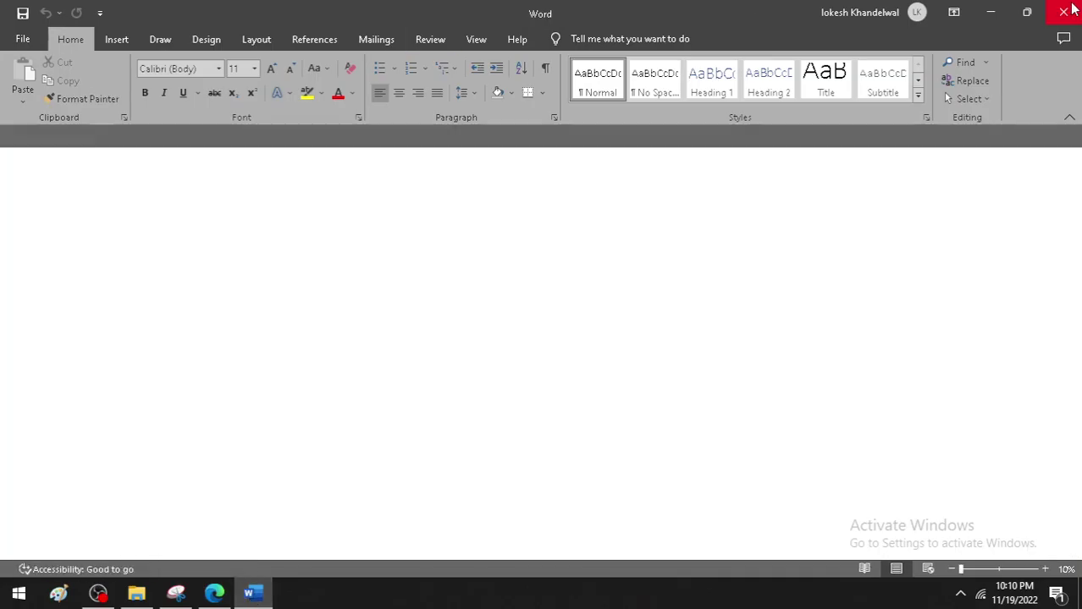
click(1071, 9)
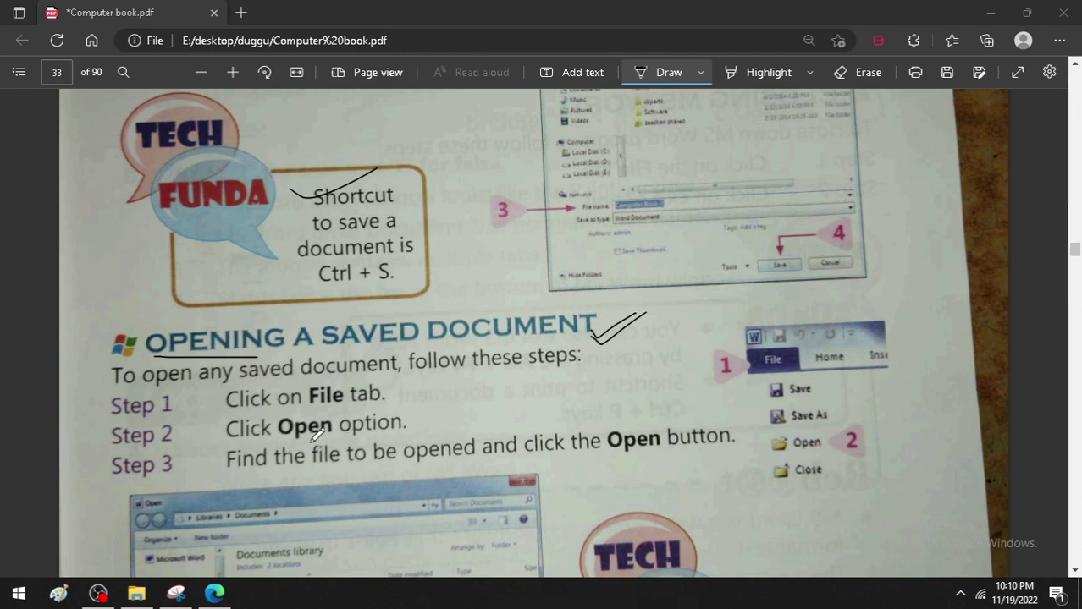
Ink-underline 'File tab' in Step 1 and 'Open option' in Step 2
scroll(367, 438, down, 1)
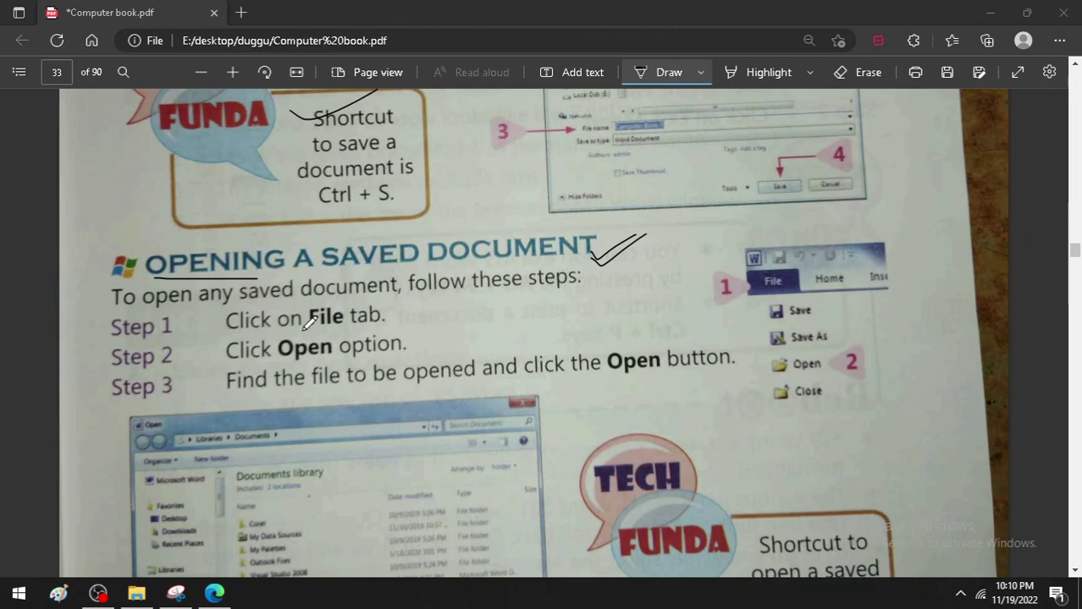
drag(303, 334, 372, 330)
drag(291, 361, 390, 358)
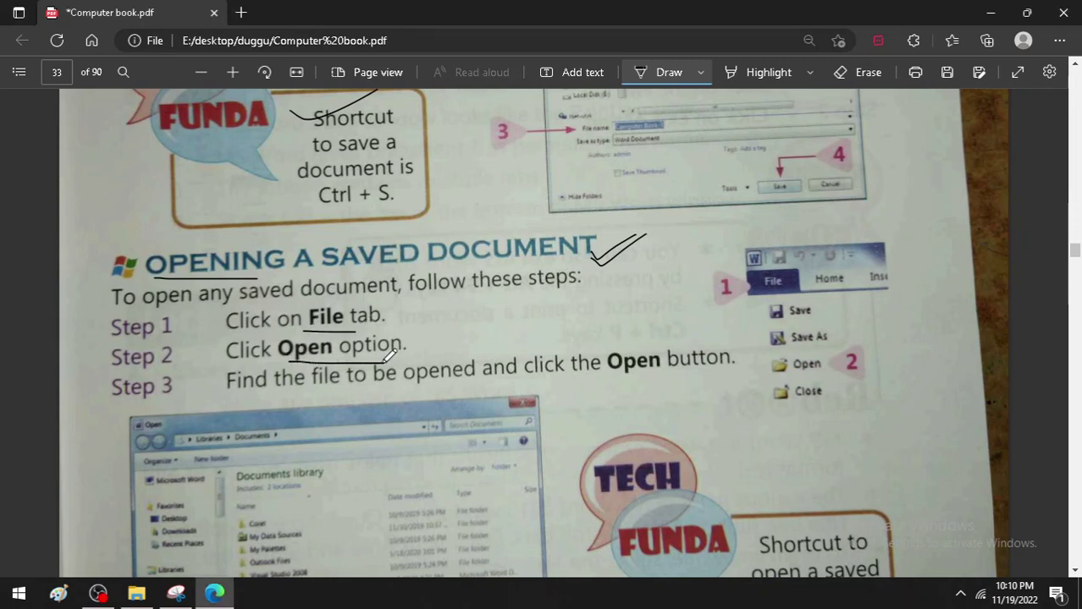
scroll(476, 396, down, 1)
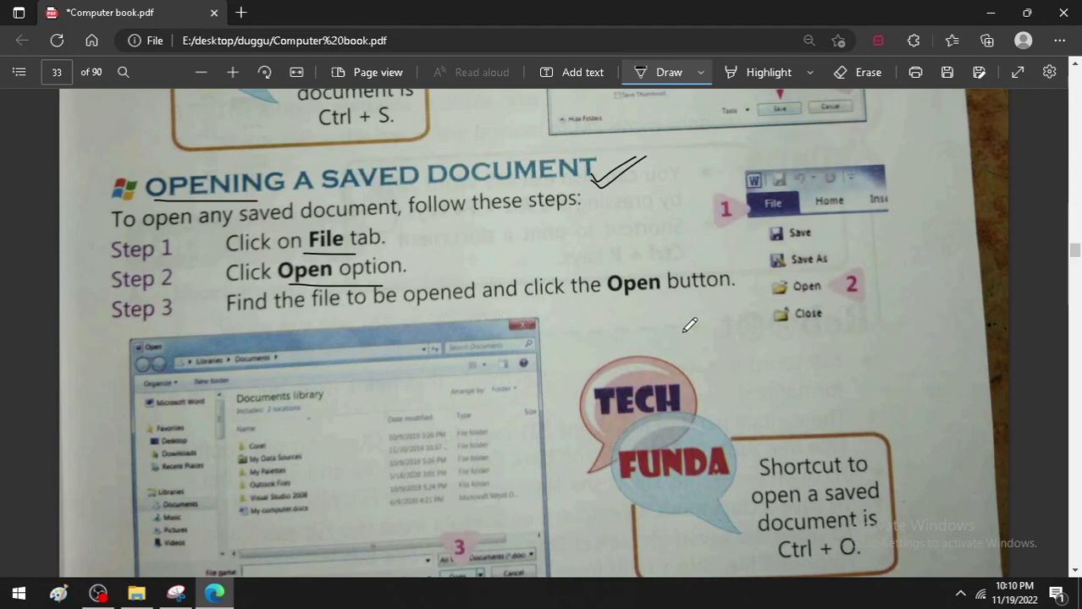
Launch the Office app from Start, maximize it, and create a blank Word document (Document 6)
click(991, 14)
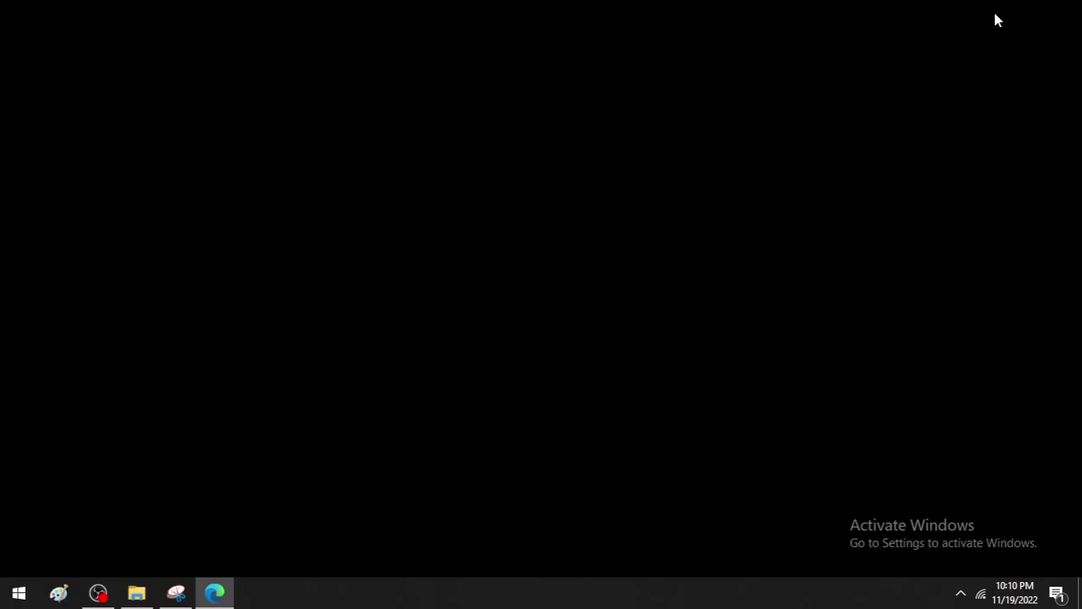
click(17, 595)
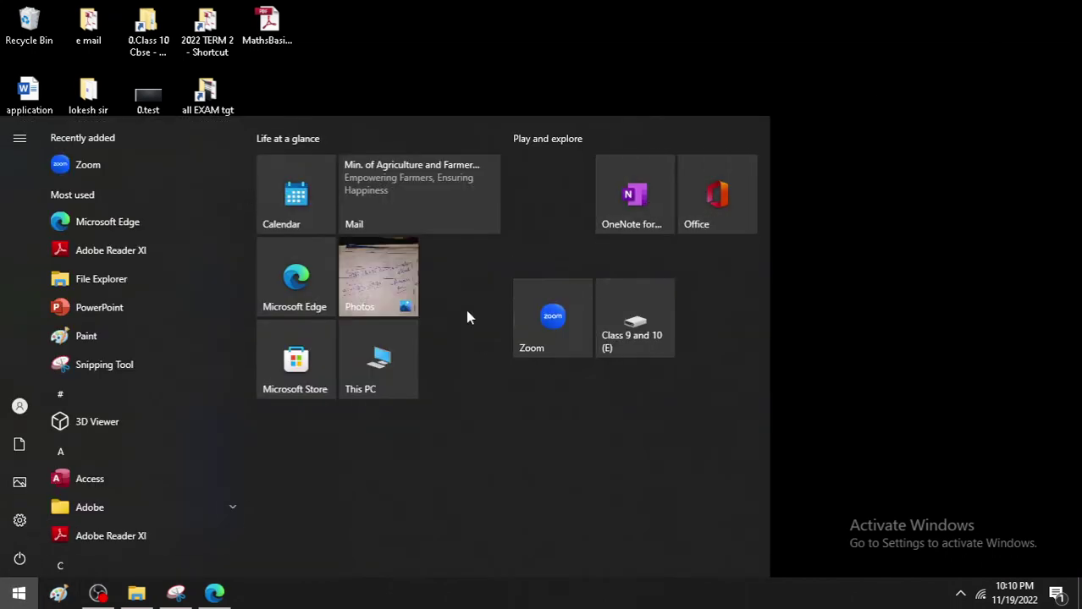
click(722, 203)
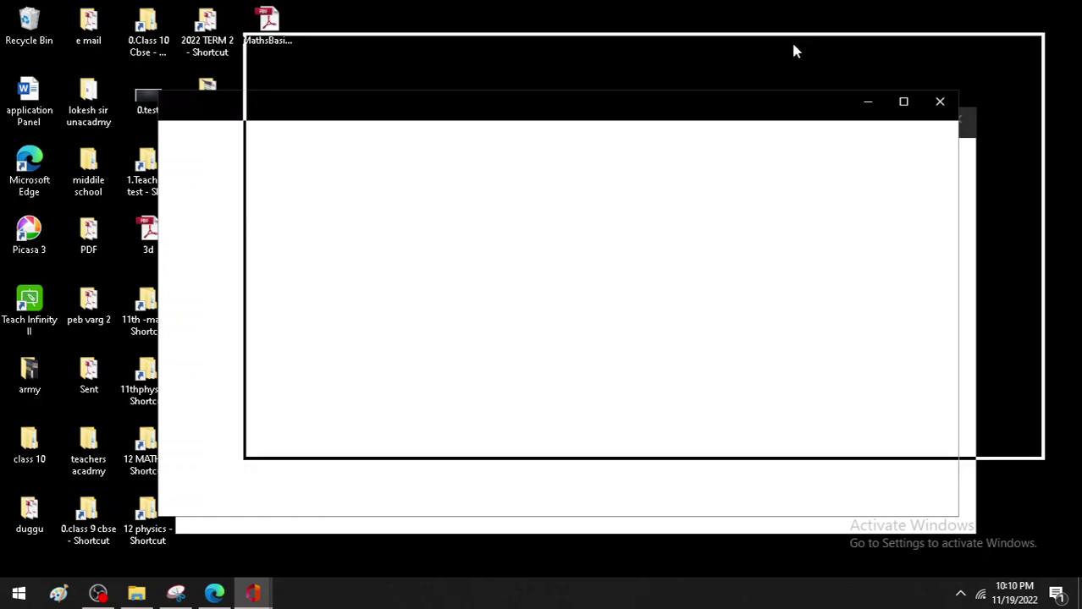
drag(699, 111, 566, 282)
click(804, 275)
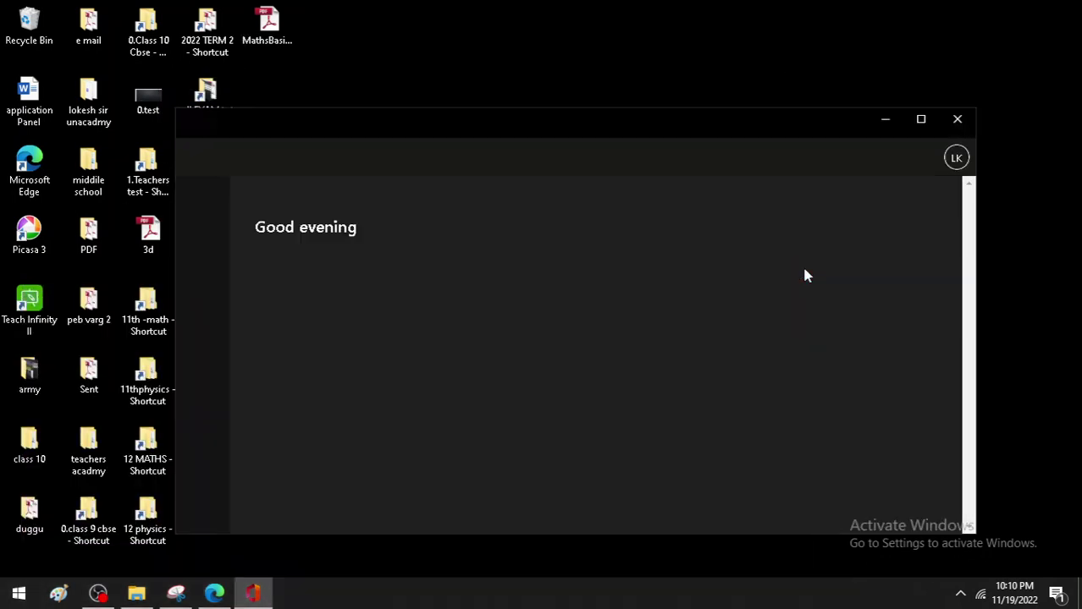
drag(561, 128, 546, 45)
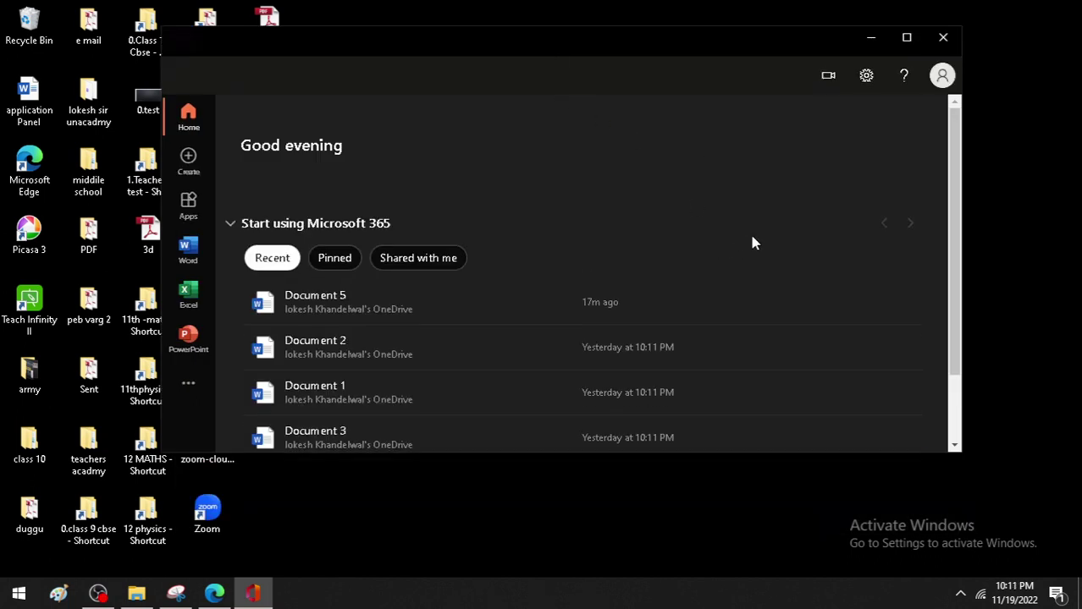
click(906, 38)
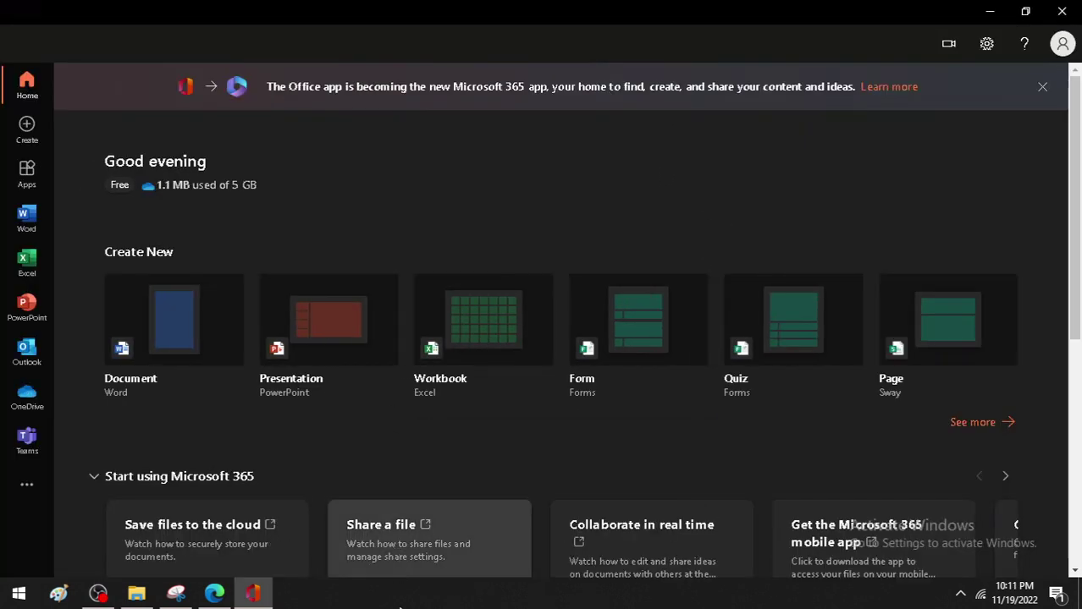
click(153, 337)
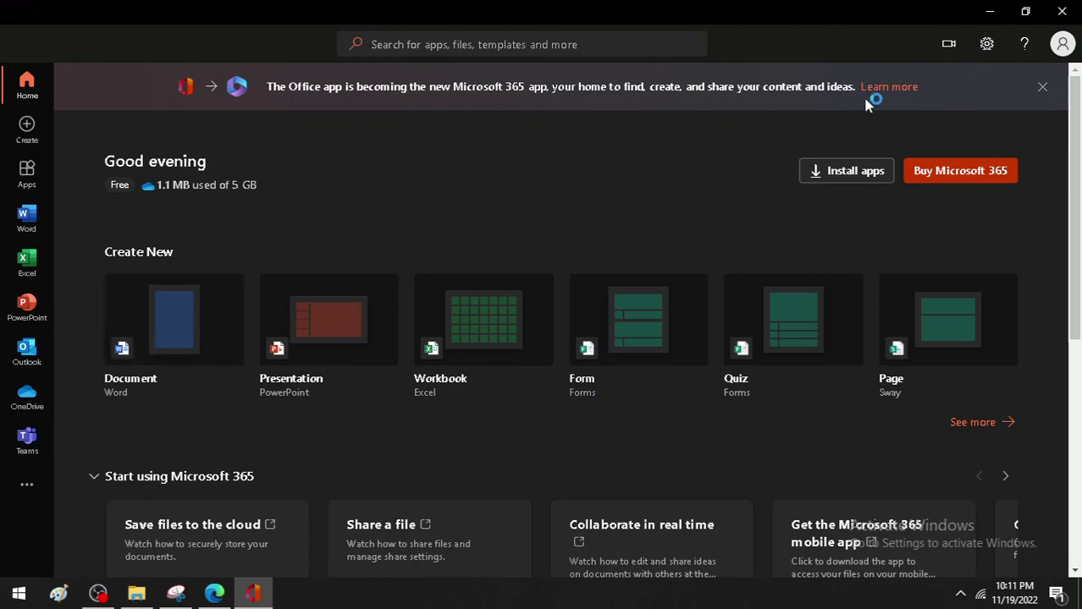
click(991, 12)
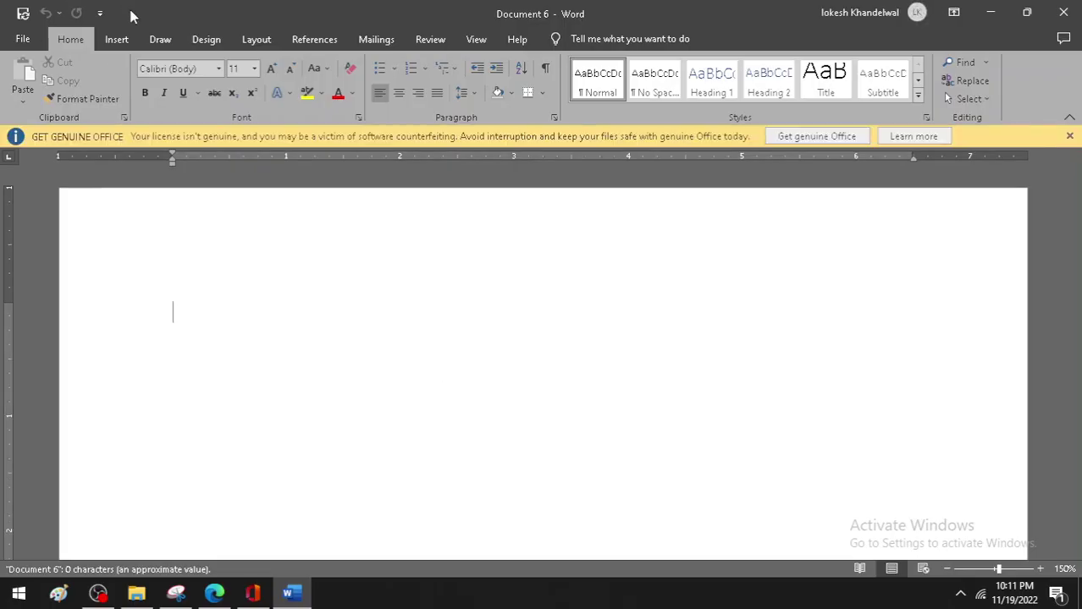
Reopen the 'app' document from the Recent list via File > Open
click(12, 43)
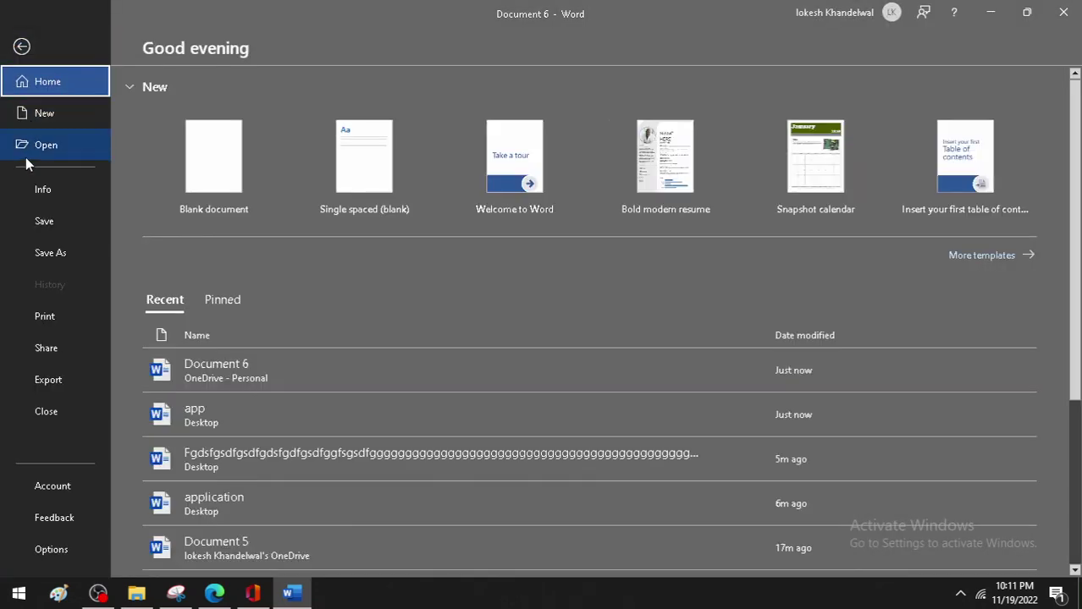
click(46, 154)
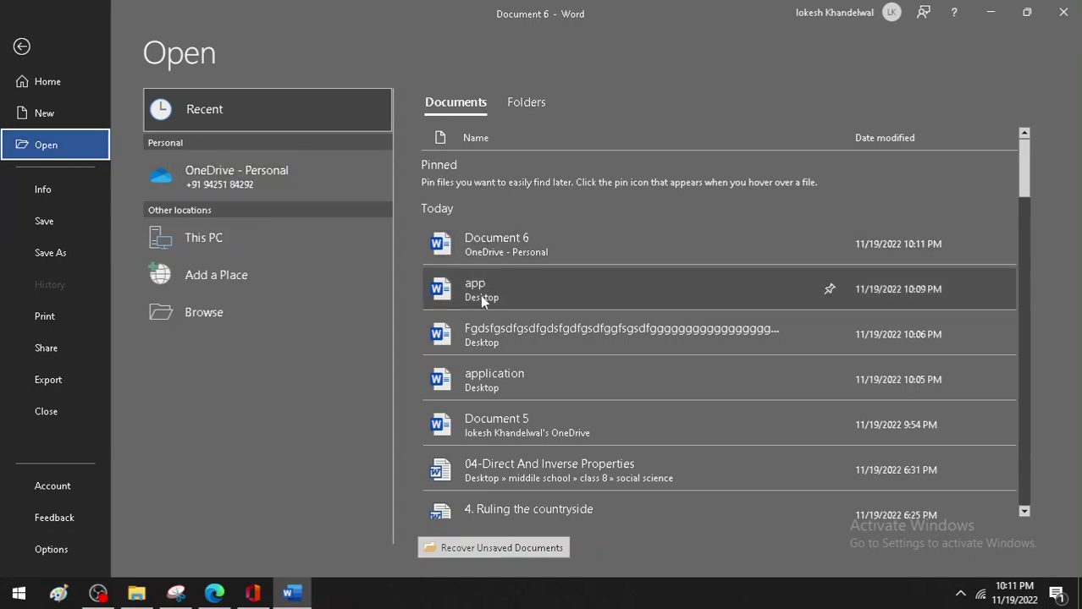
mouse_move(593, 469)
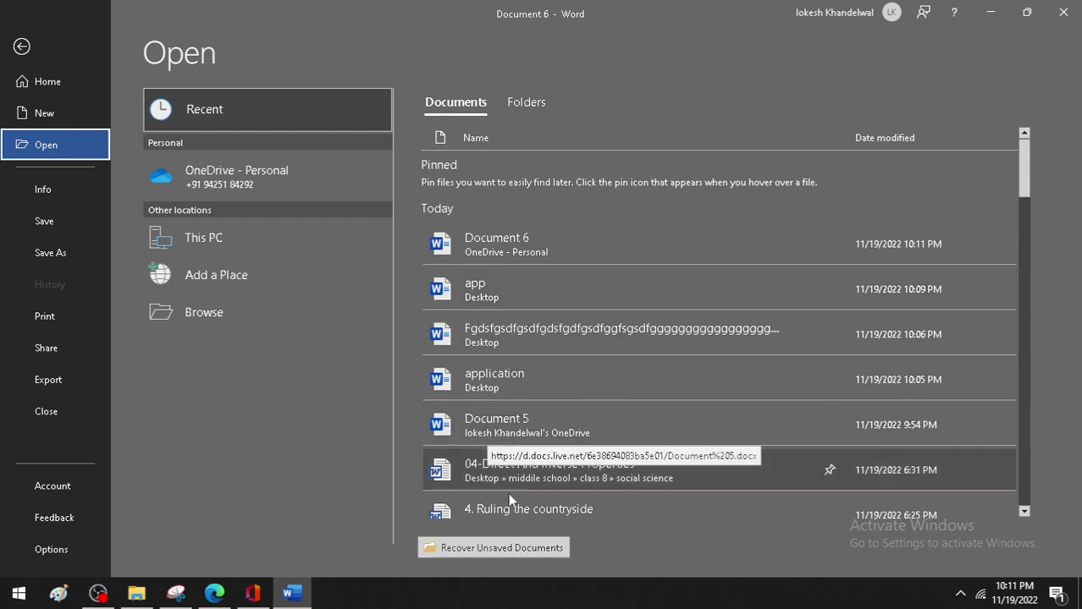
scroll(529, 491, down, 1)
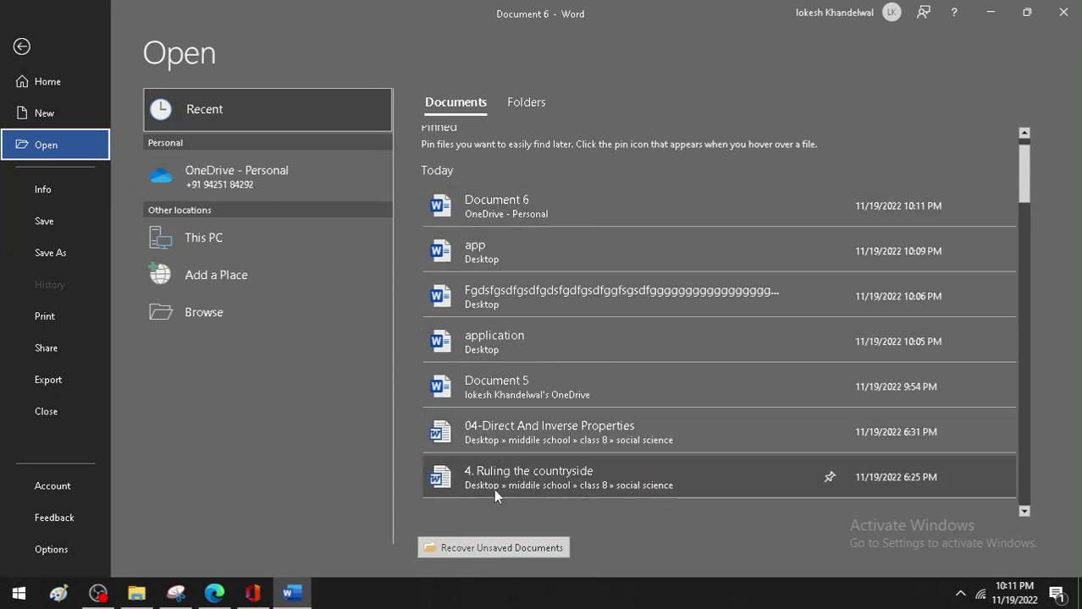
click(499, 251)
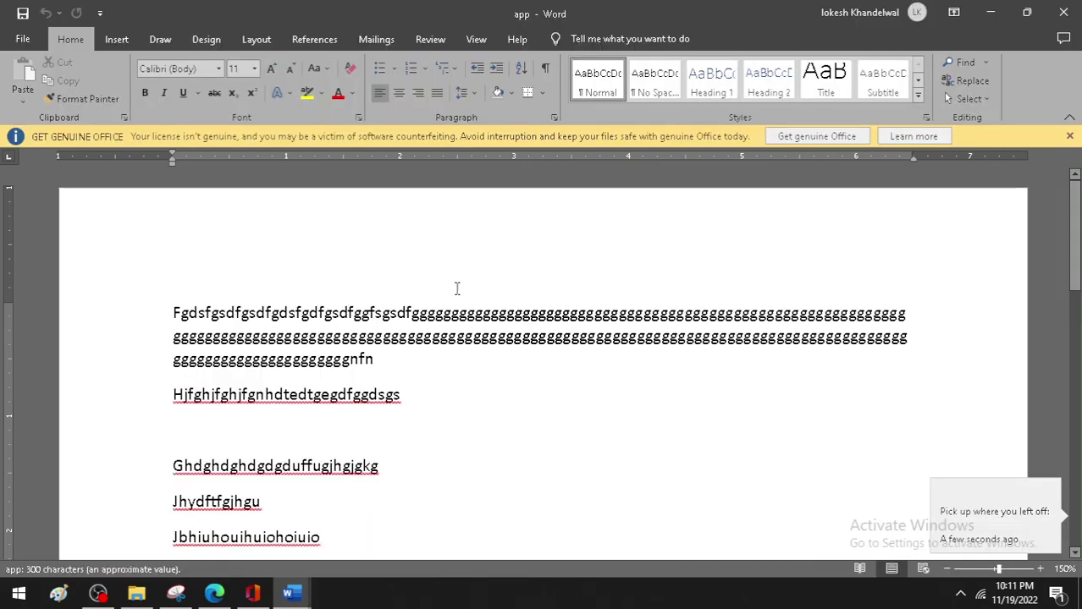
Scroll through the app document and close the GET GENUINE OFFICE warning bar
scroll(456, 289, down, 5)
scroll(441, 302, down, 4)
scroll(382, 321, up, 2)
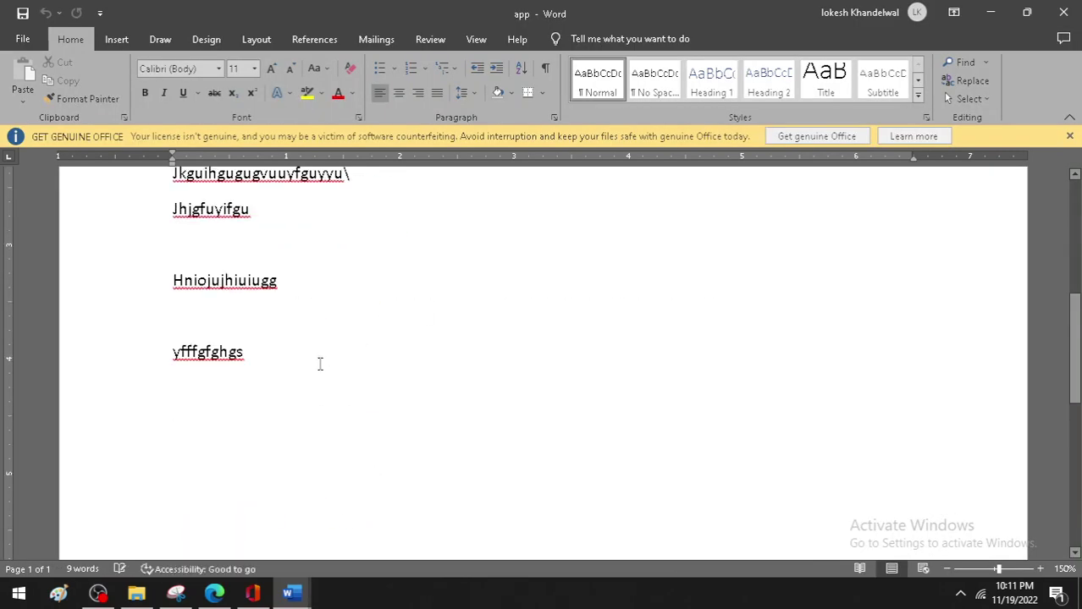
click(1069, 136)
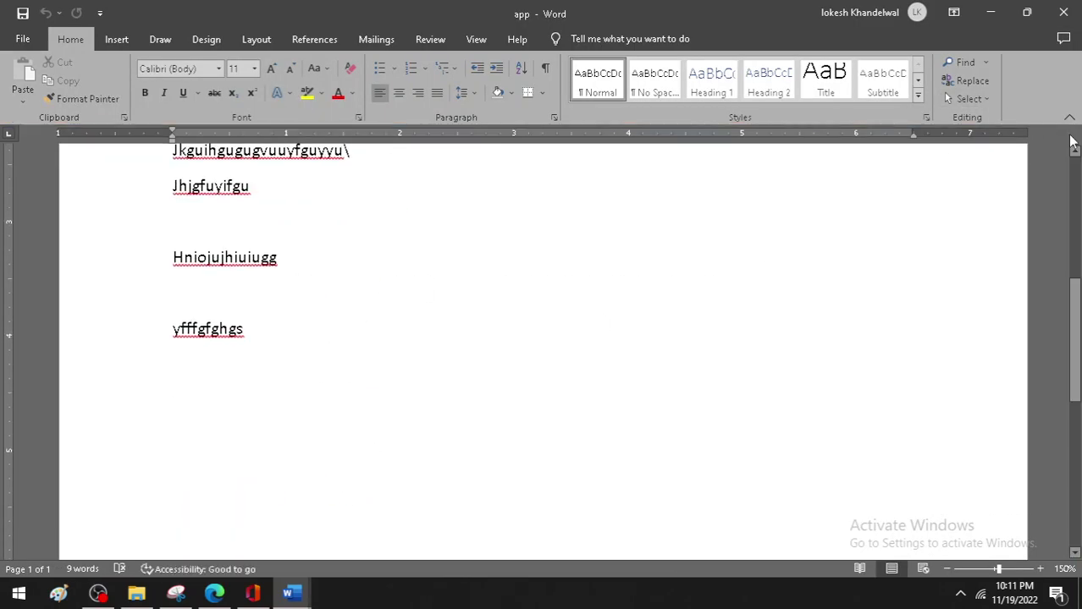
click(214, 595)
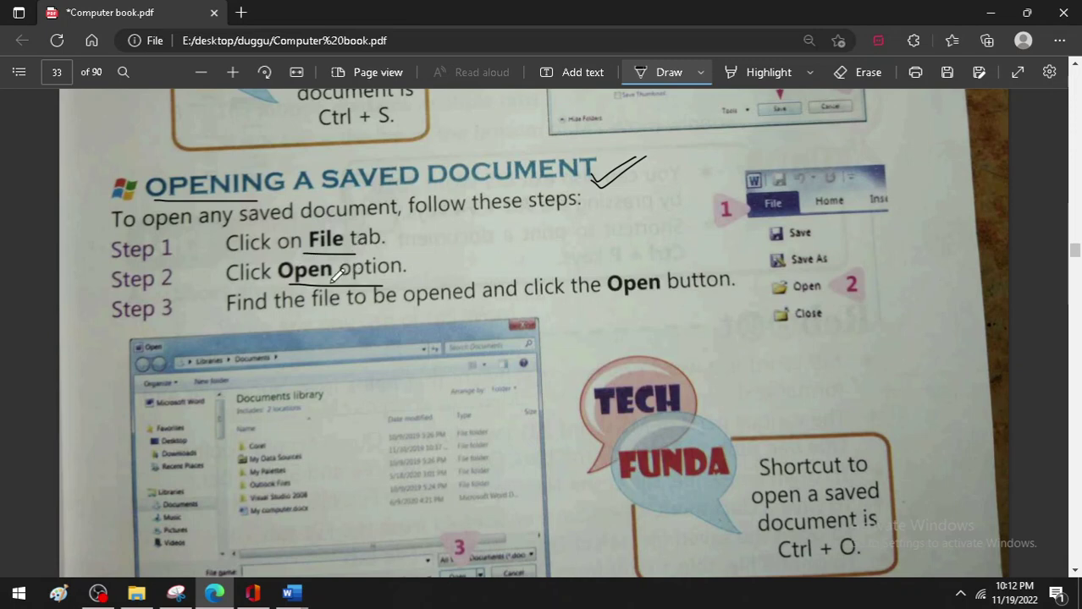
Ink-underline 'option' and tick Step 3's 'click the Open button' in the textbook
drag(381, 286, 430, 265)
scroll(428, 265, down, 3)
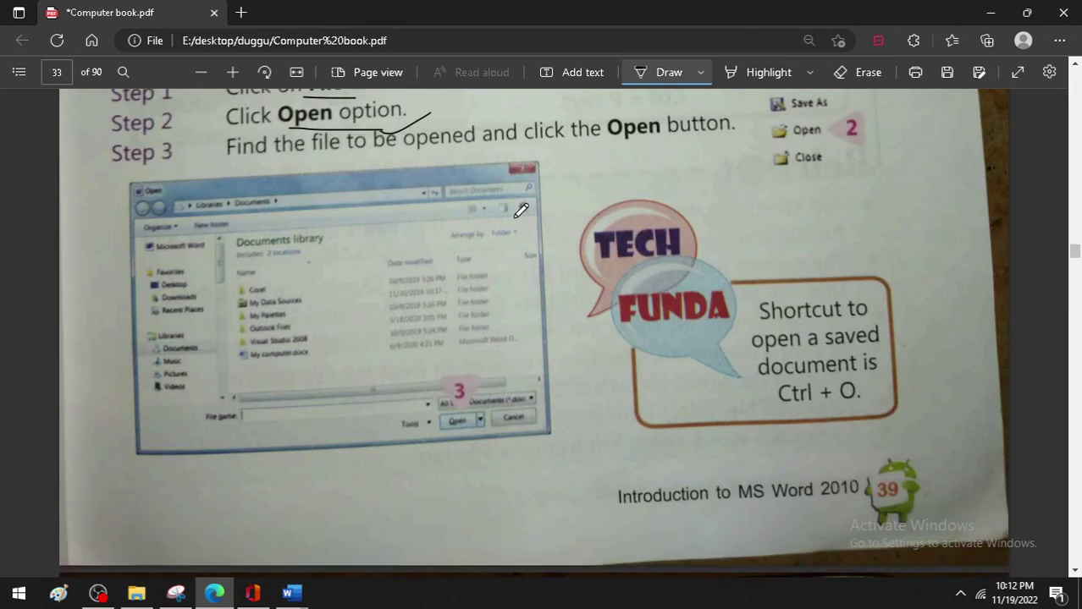
drag(692, 149, 731, 130)
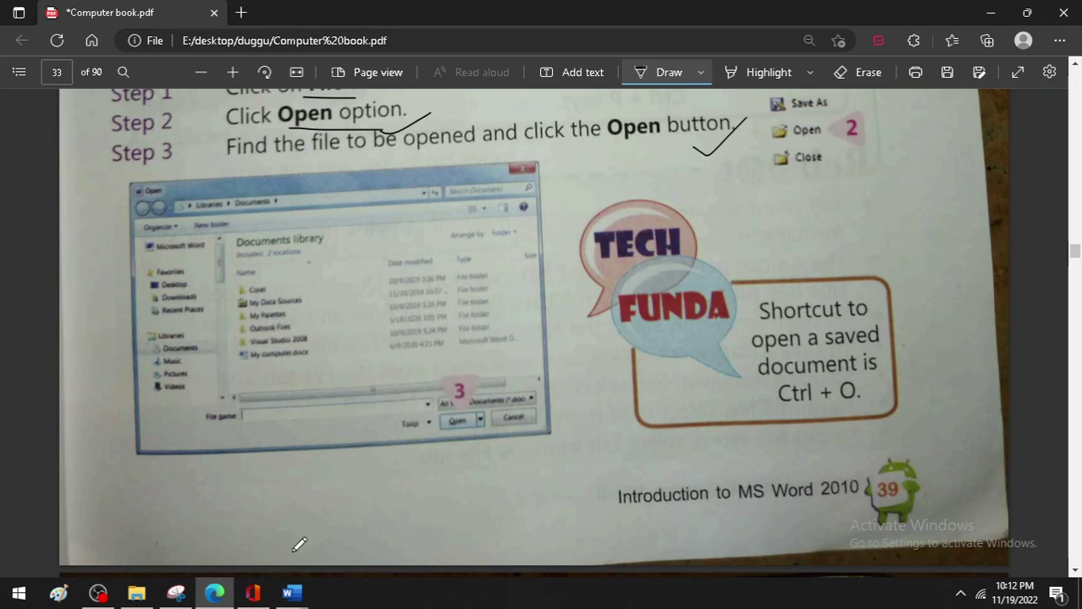
click(291, 593)
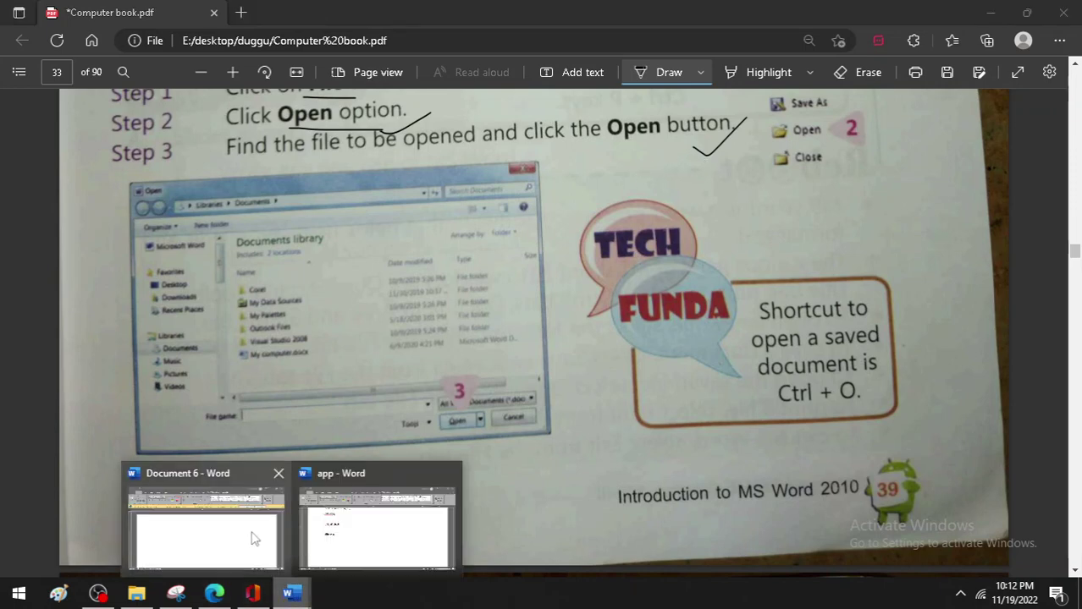
click(254, 538)
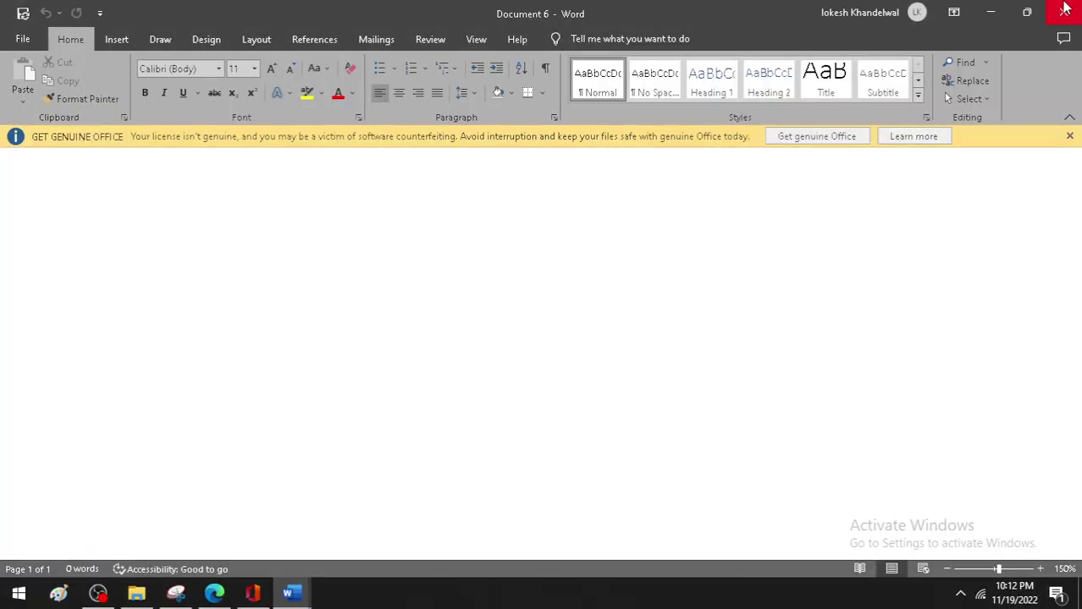
Close the empty Document 6 and bring the app document forward
click(1064, 8)
click(294, 596)
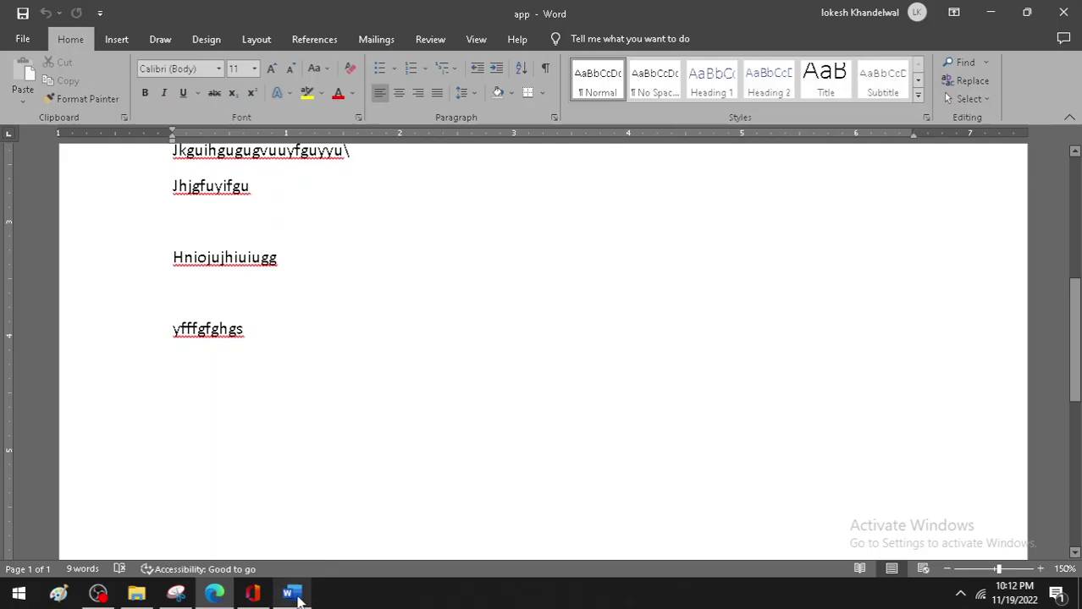
scroll(313, 403, up, 4)
scroll(313, 402, up, 2)
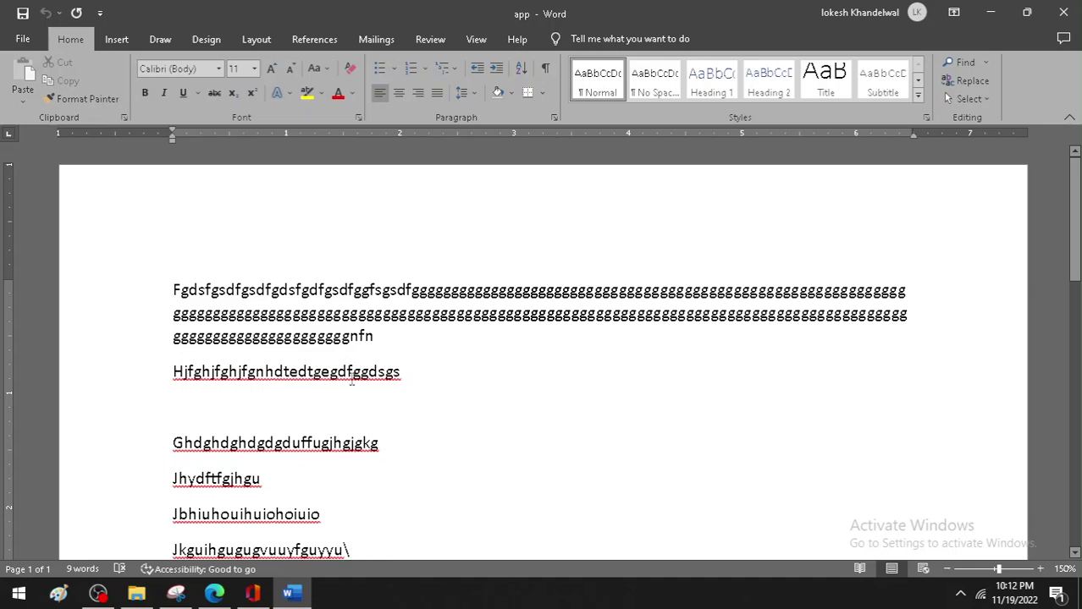
scroll(351, 380, down, 2)
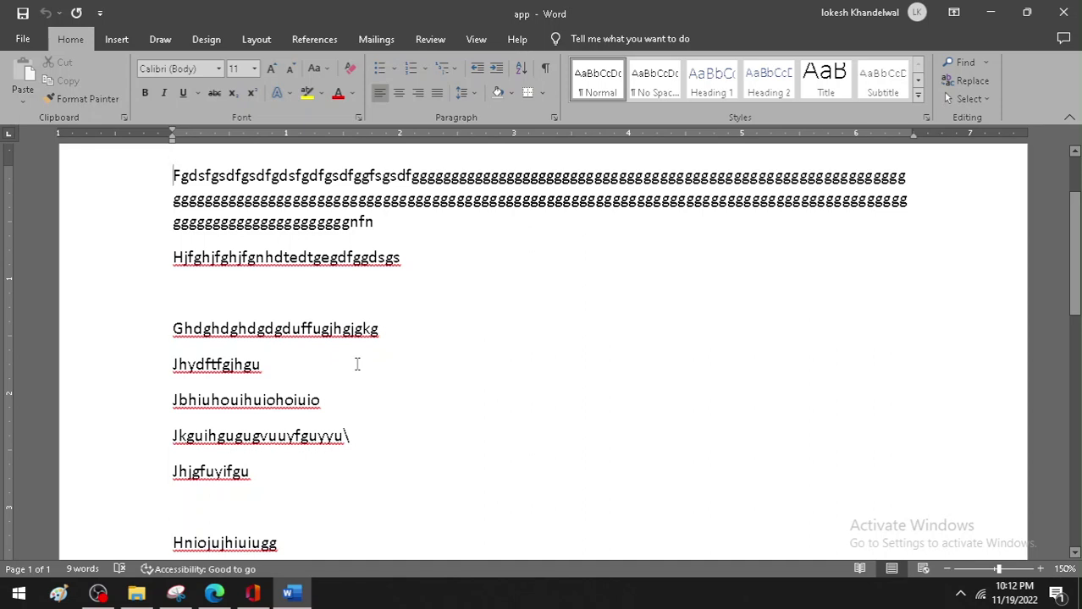
View Word's Open page with recent documents via File > Open and Ctrl+O, returning each time
click(25, 43)
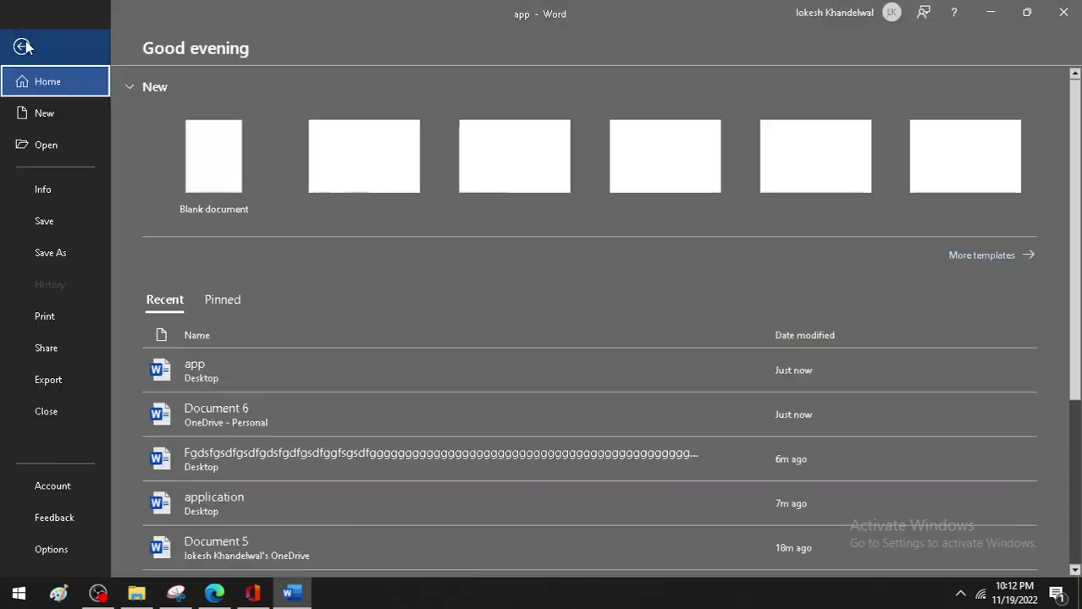
click(60, 153)
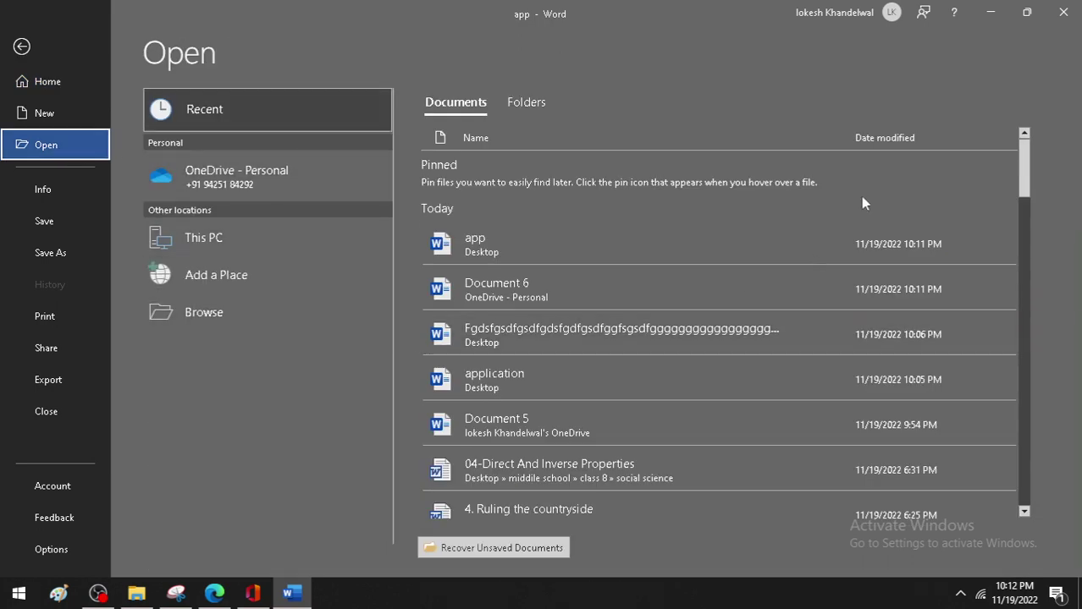
click(22, 47)
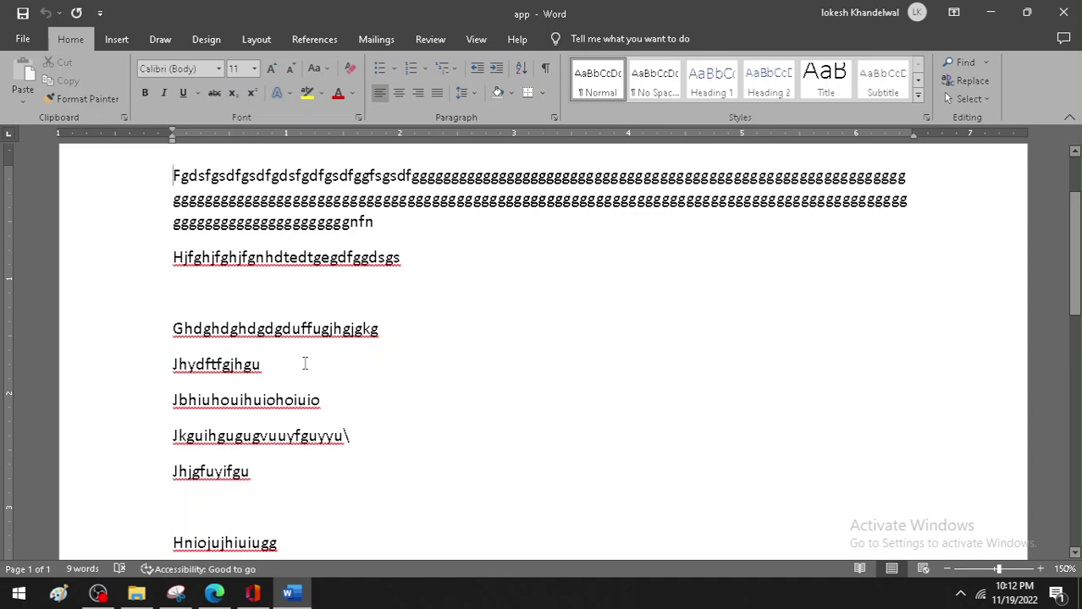
key(ctrl+o)
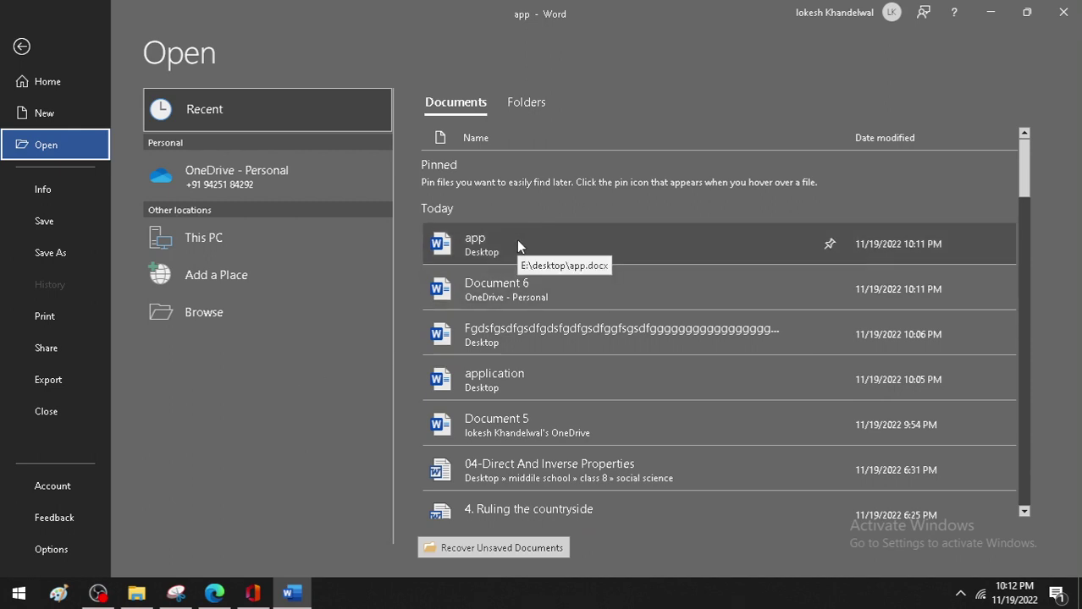
click(21, 48)
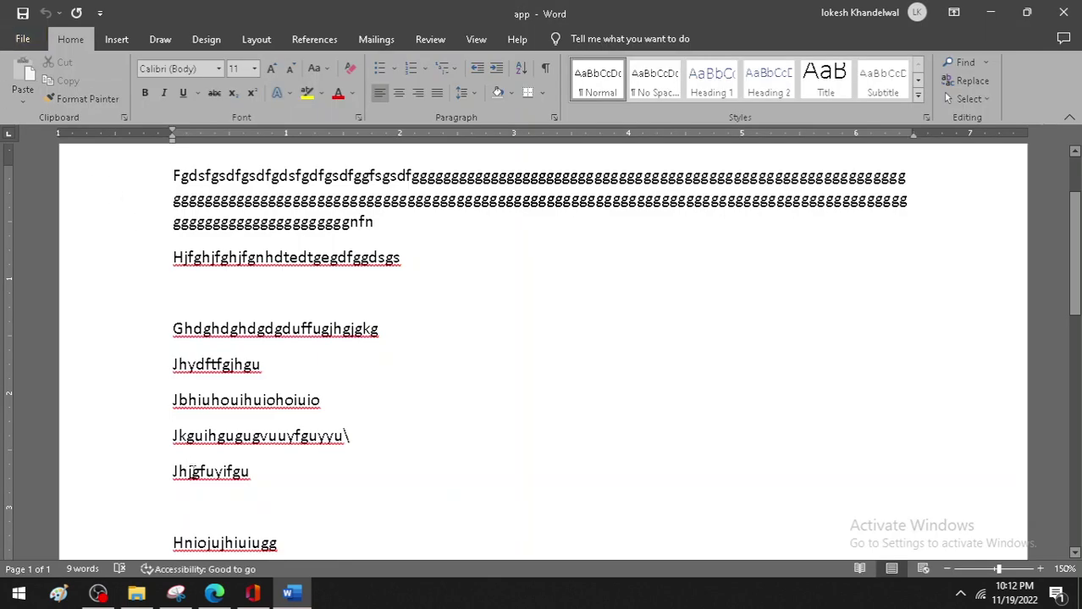
click(214, 593)
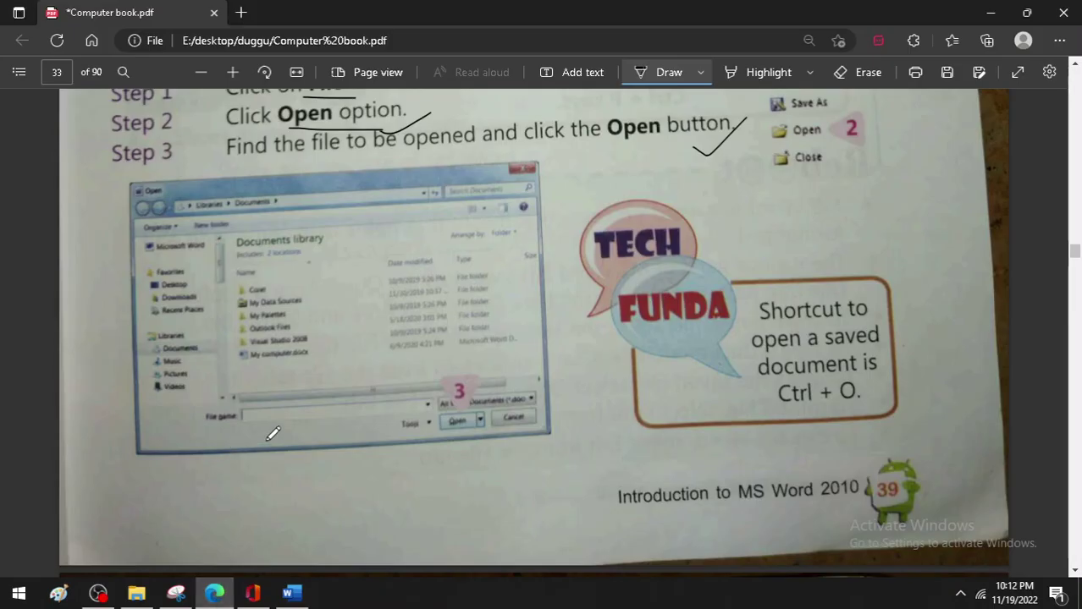
Scroll to page 34 and ink-underline the PRINTING A DOCUMENT heading
scroll(716, 341, down, 2)
scroll(724, 332, down, 3)
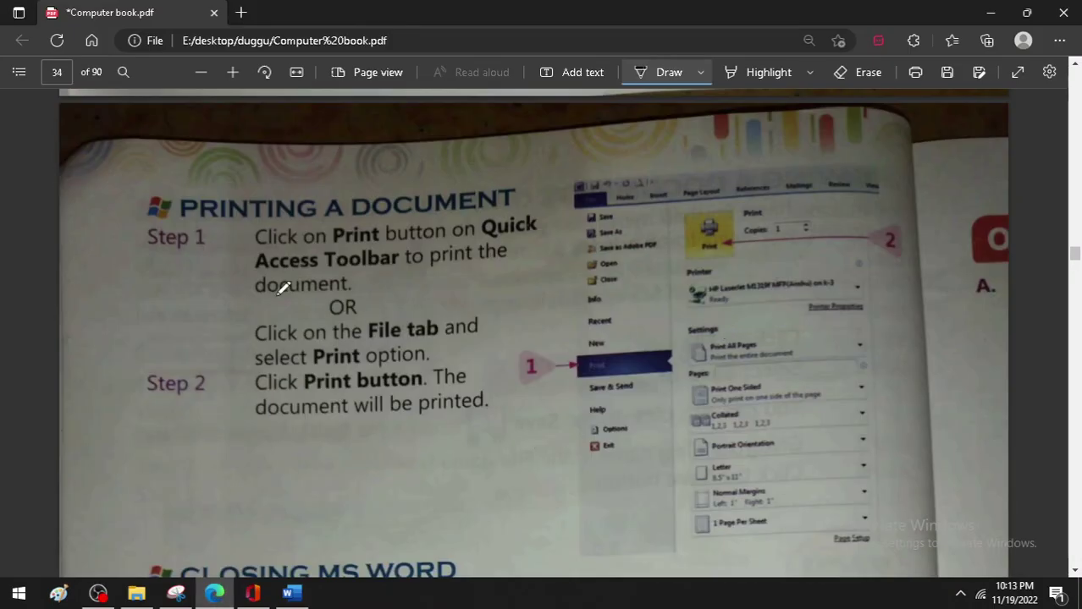
drag(117, 203, 219, 196)
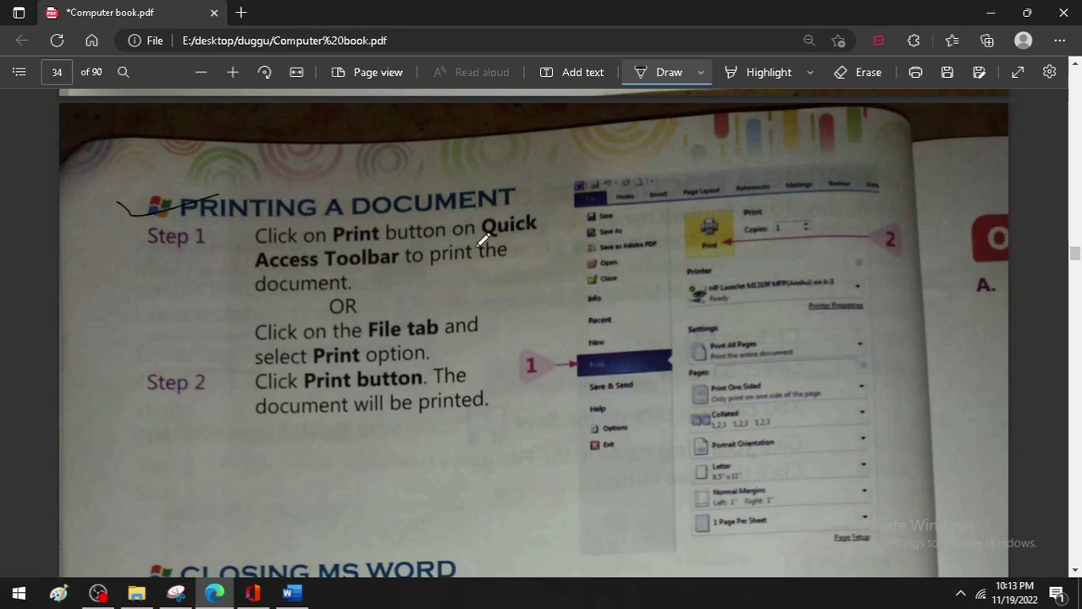
scroll(499, 281, down, 3)
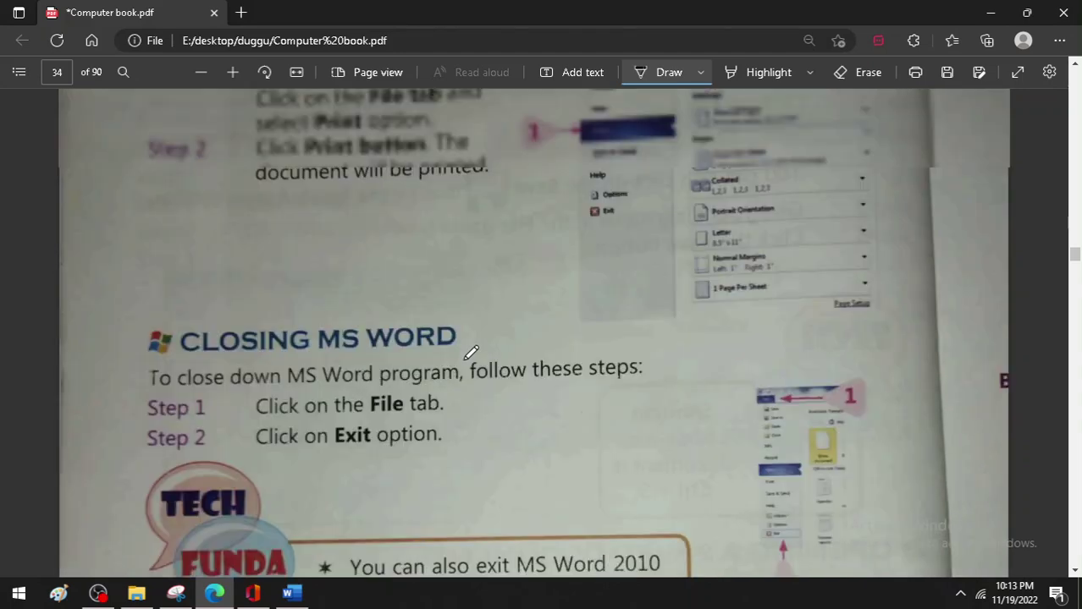
scroll(470, 352, up, 3)
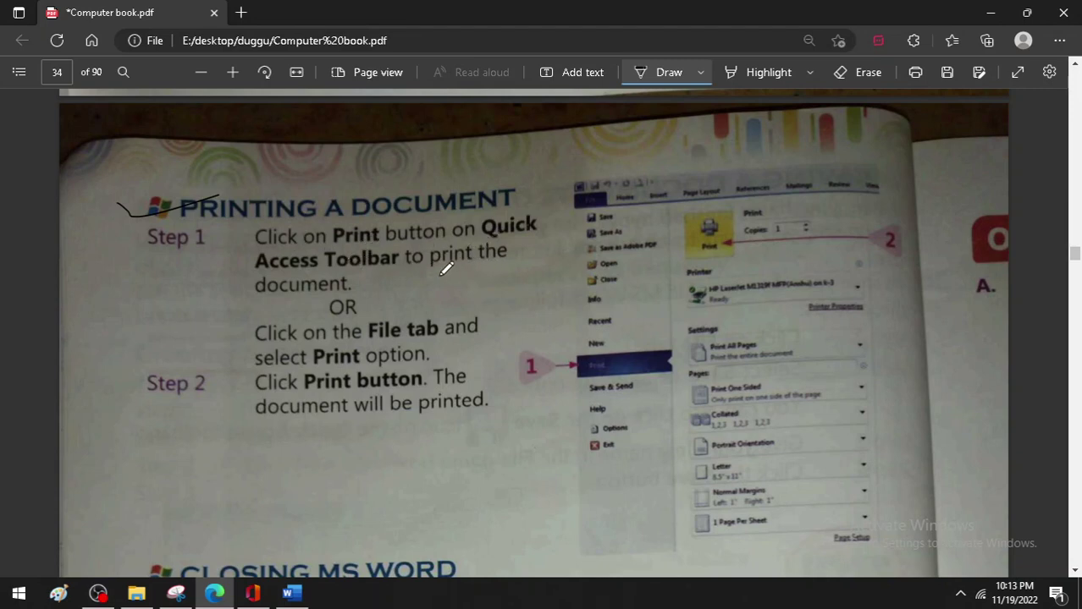
click(290, 592)
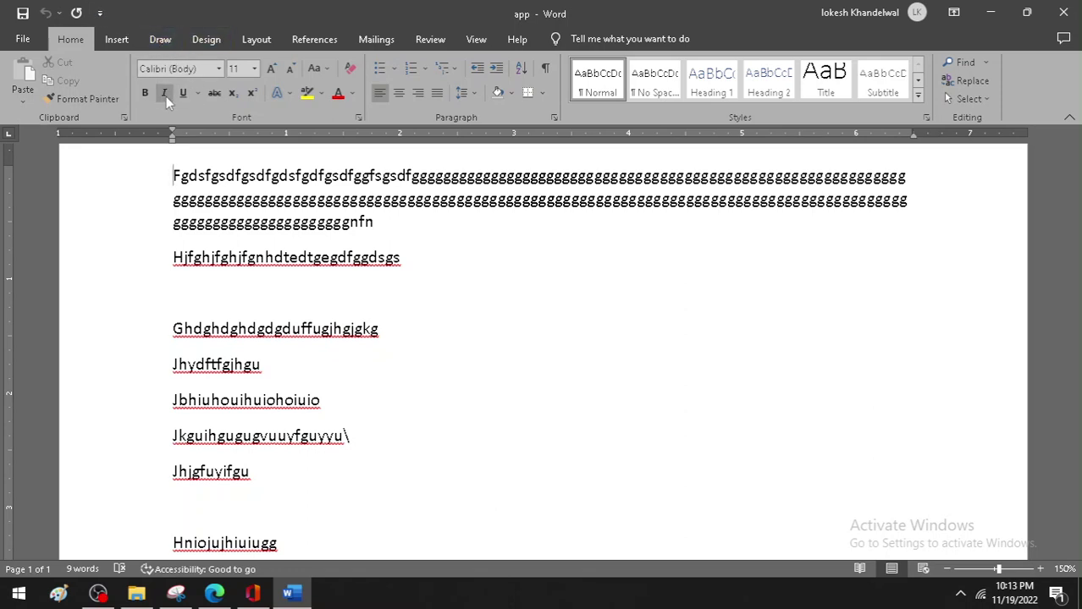
Tick printing Step 1 in the Edge textbook with an ink check mark, then return to Word
click(215, 593)
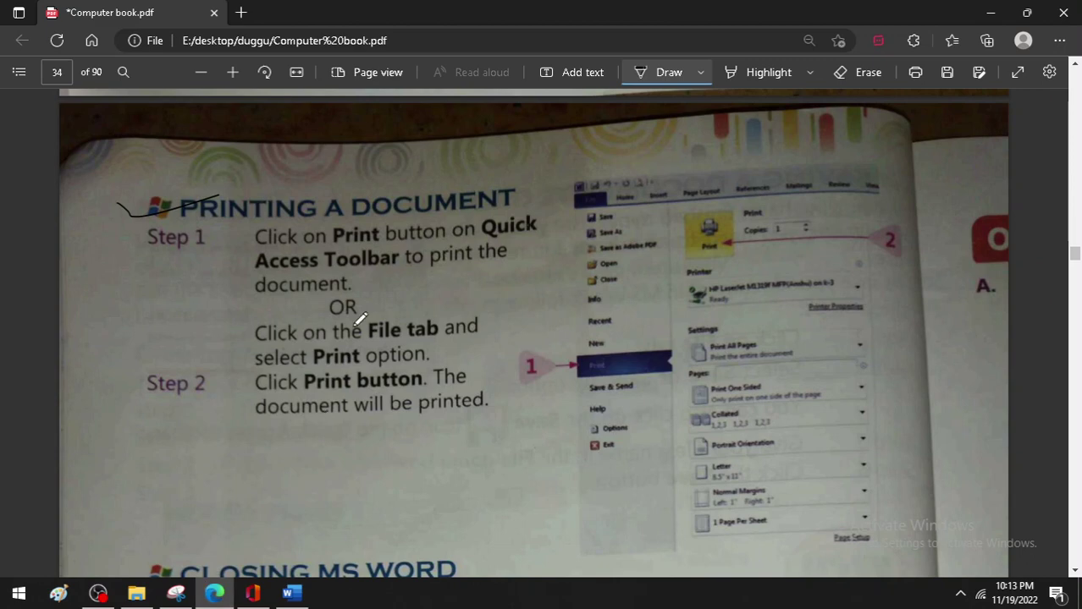
drag(417, 286, 460, 273)
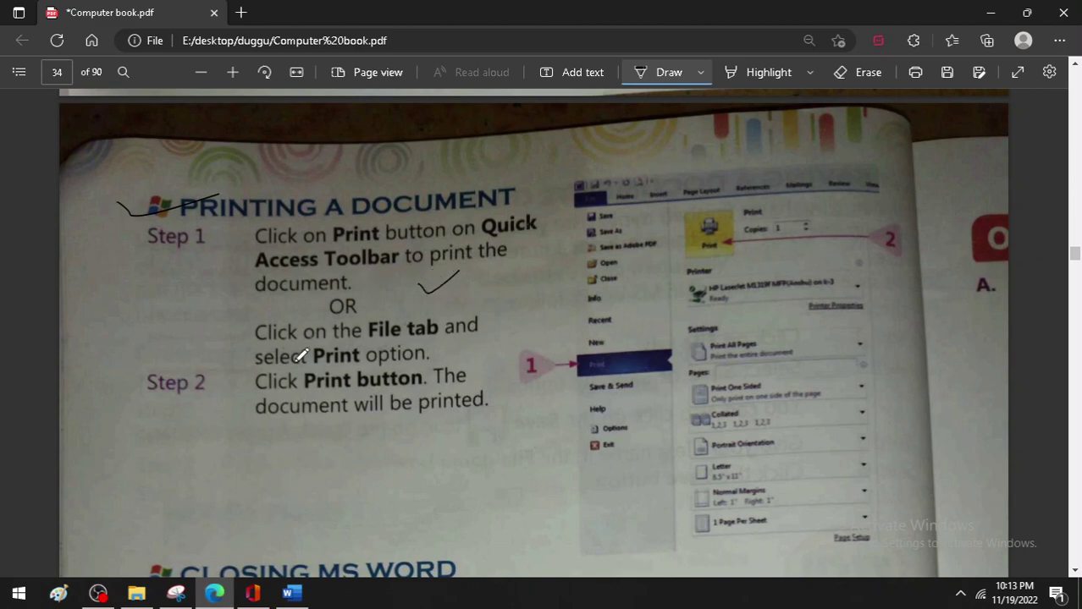
scroll(281, 361, down, 2)
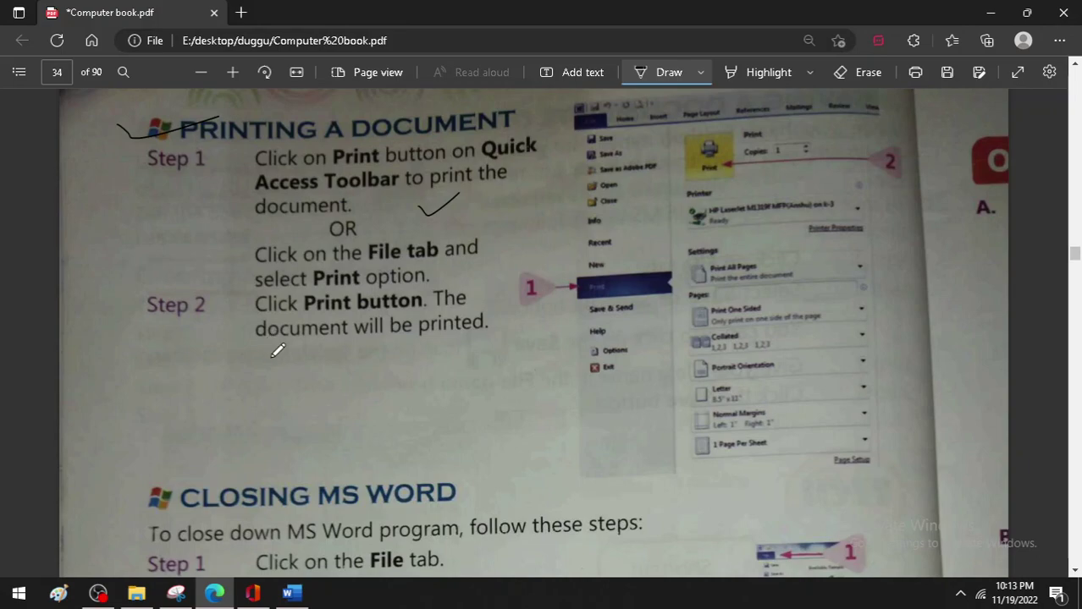
click(292, 596)
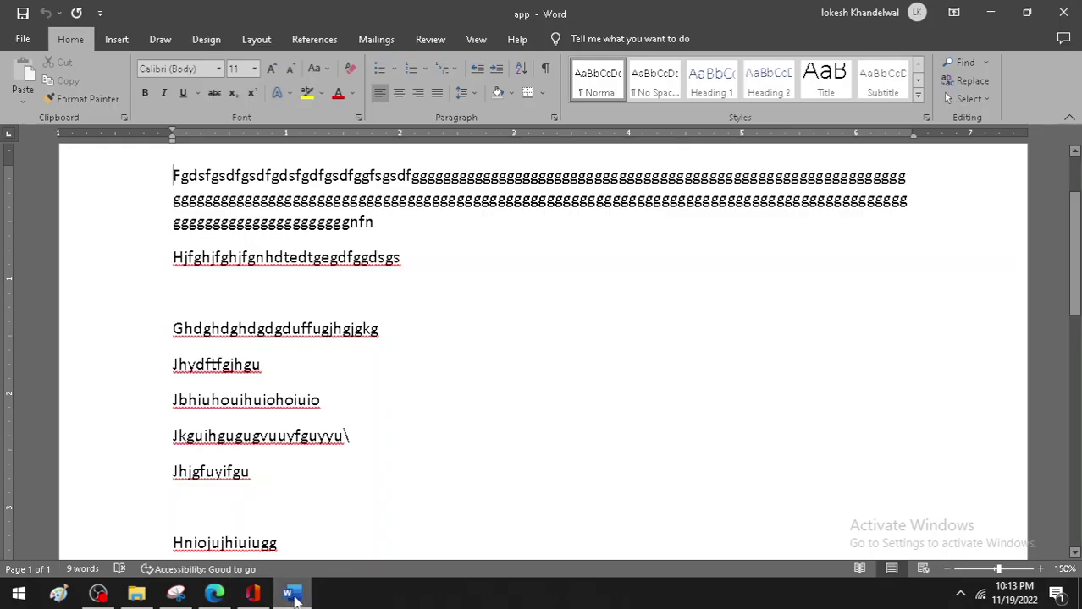
click(23, 39)
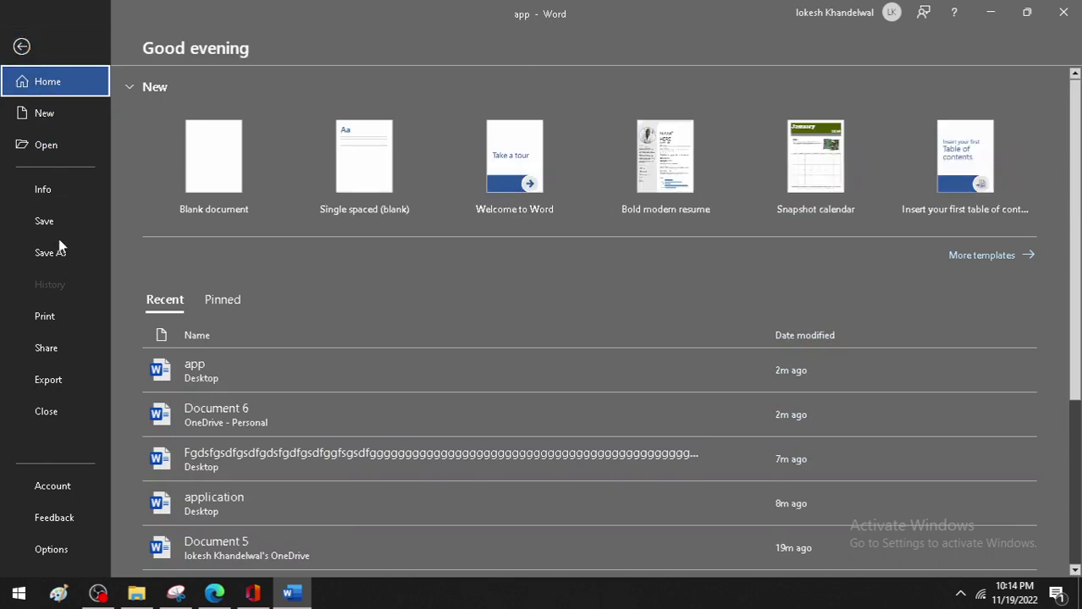
click(52, 323)
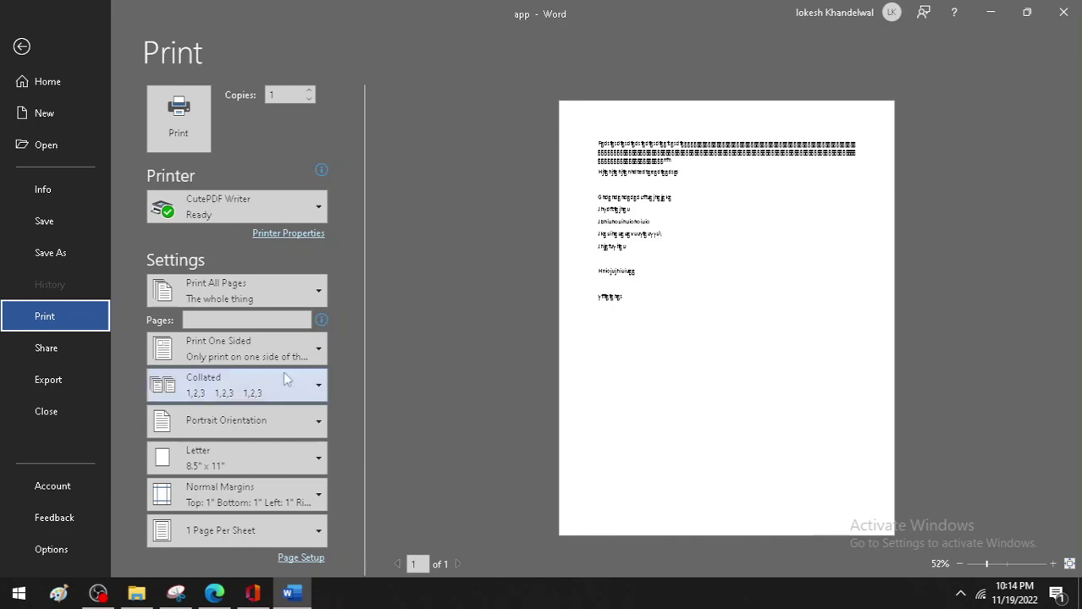
click(22, 47)
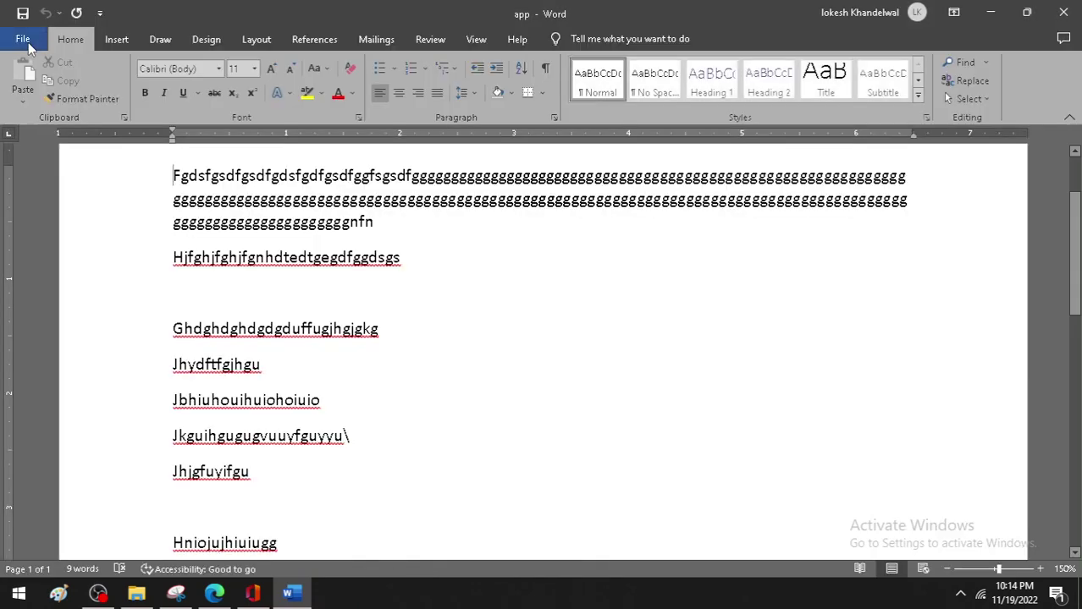
click(21, 40)
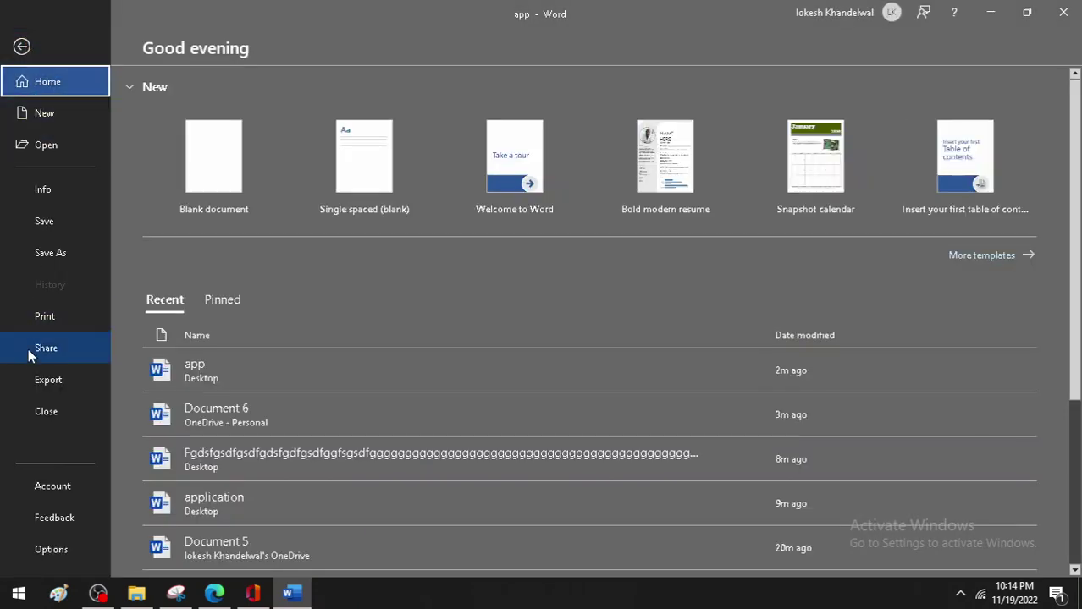
click(46, 319)
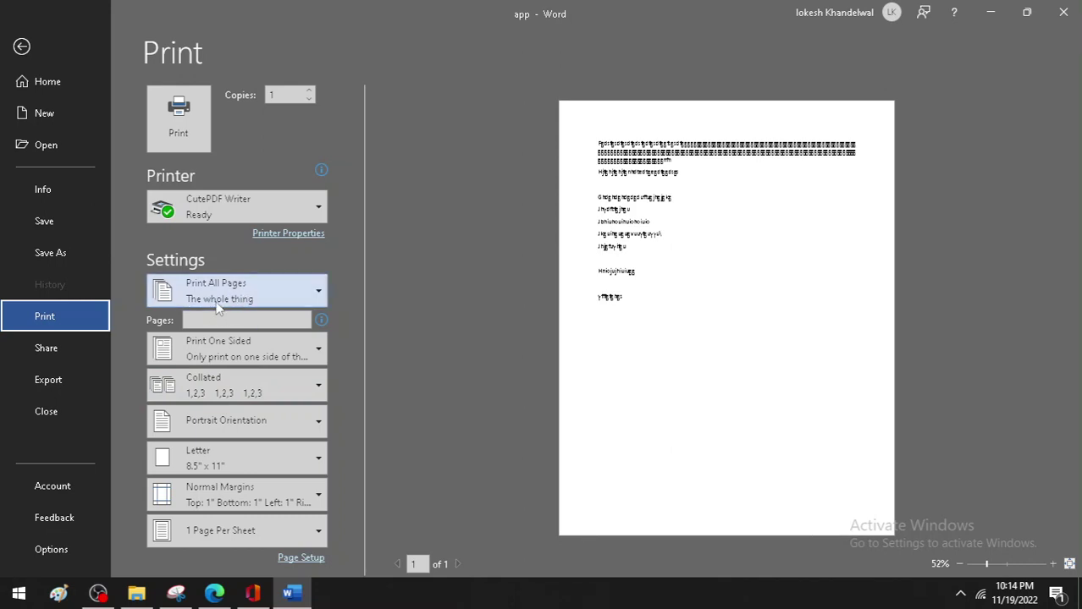
click(207, 319)
text(200)
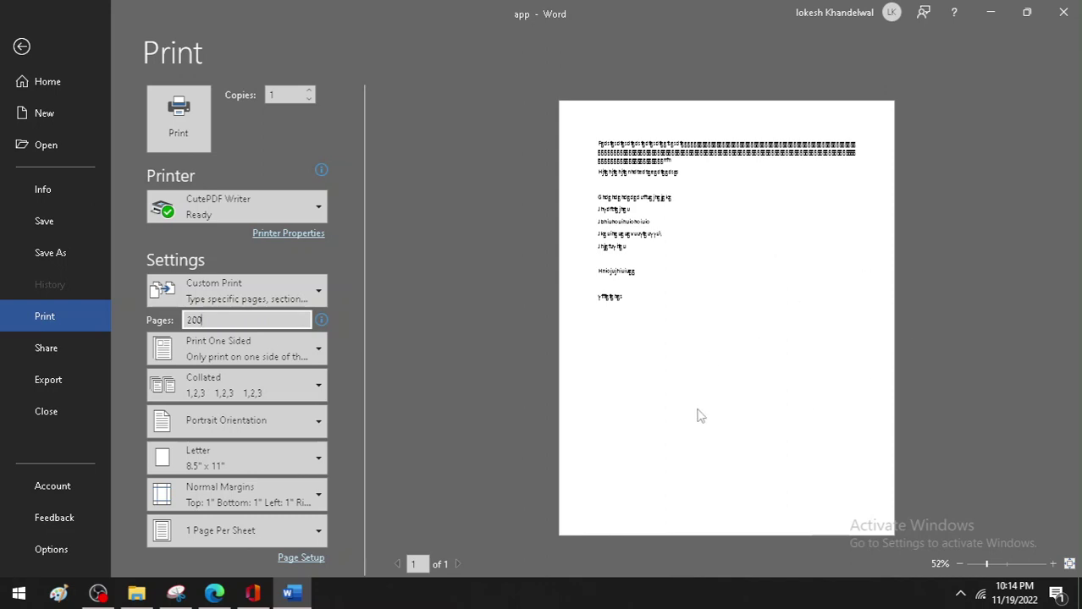
click(22, 45)
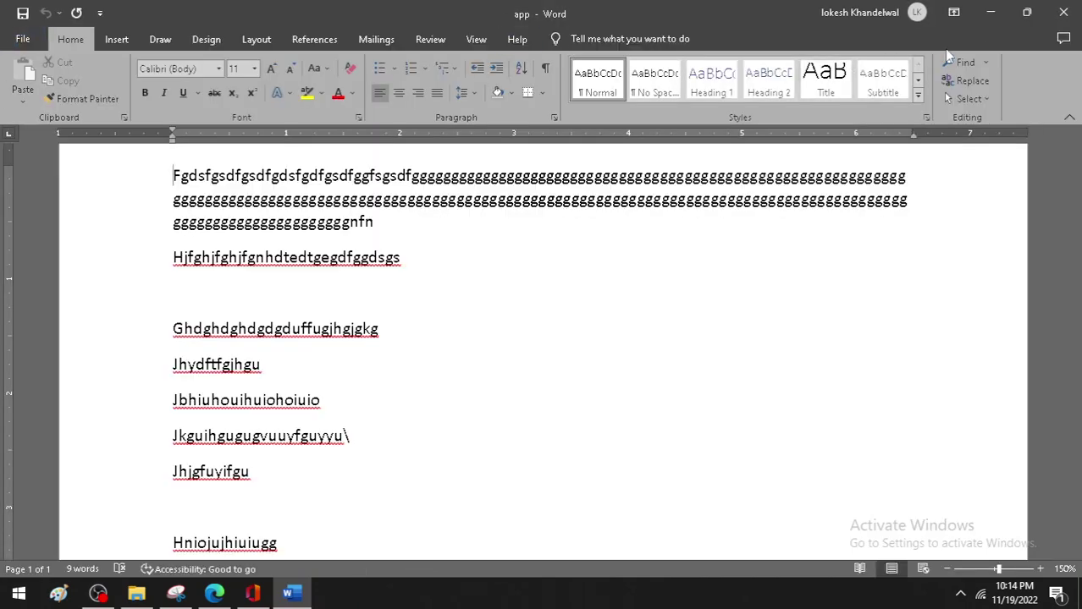
Tick printing Step 2 in the Edge textbook with an ink check mark
click(988, 12)
scroll(454, 350, down, 2)
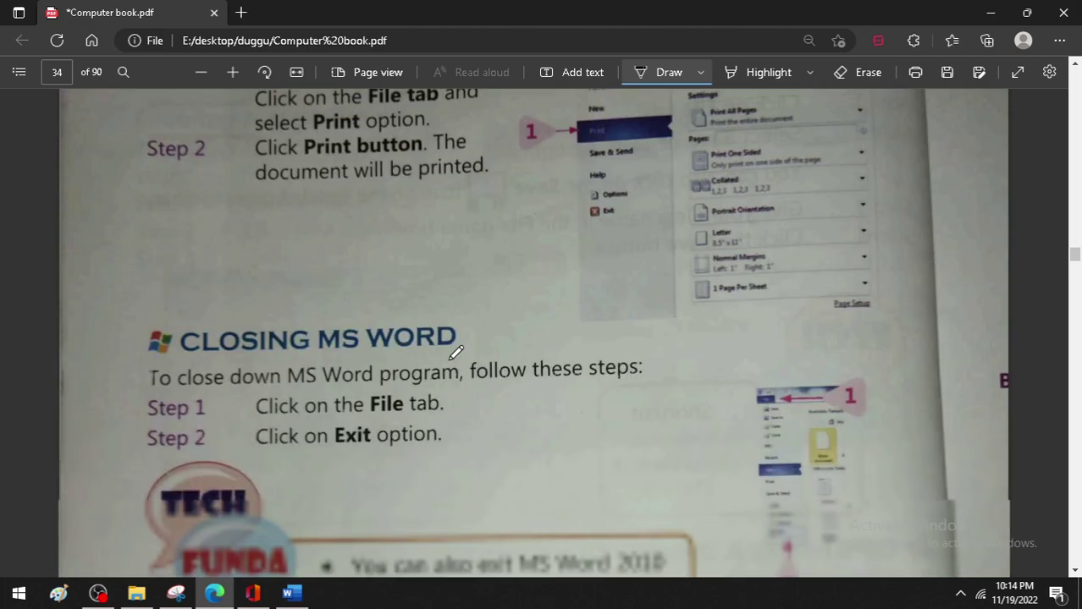
scroll(453, 351, down, 1)
scroll(165, 275, up, 3)
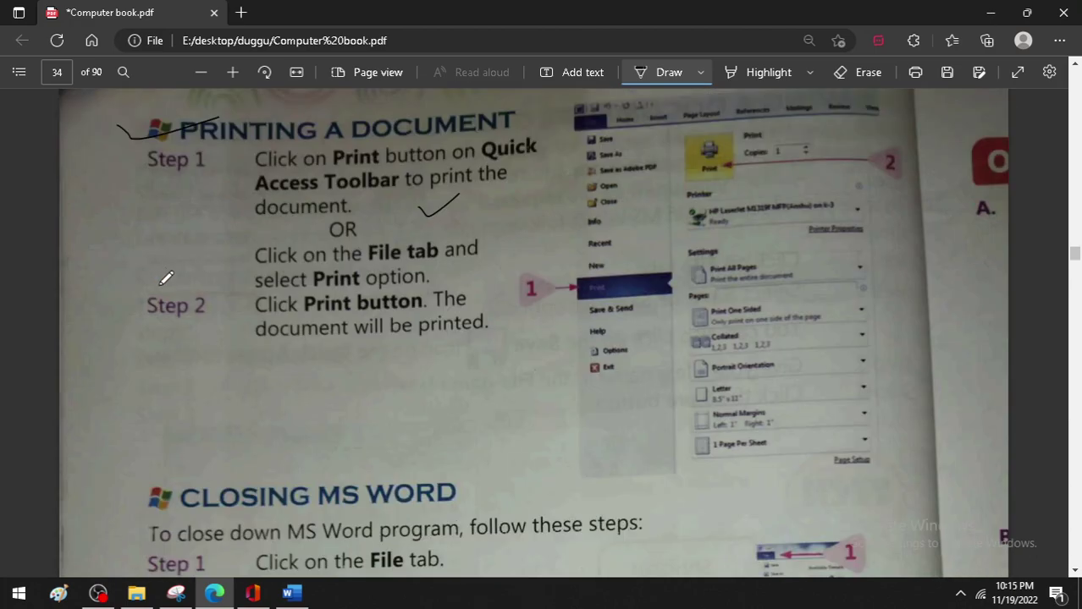
scroll(210, 474, down, 1)
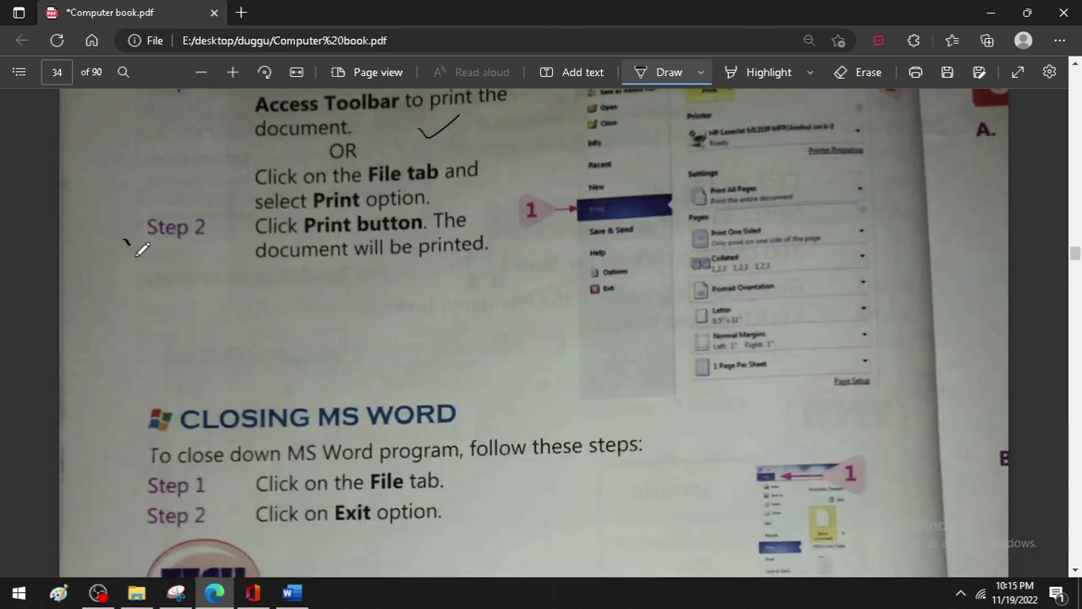
drag(129, 239, 182, 203)
scroll(184, 269, down, 2)
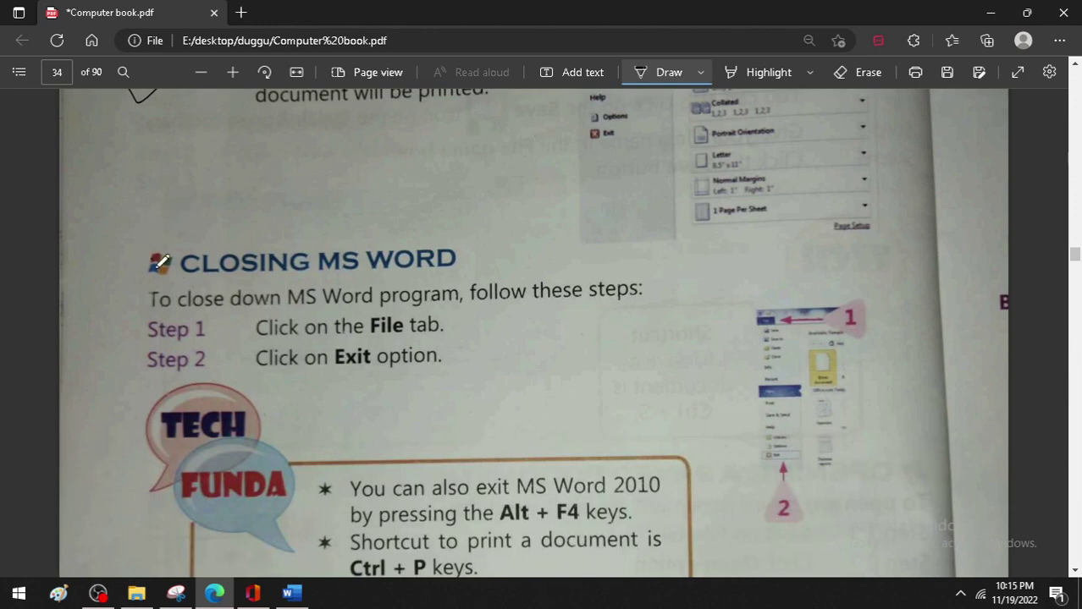
Tick the Closing MS Word heading in ink, then show Word's File start page
drag(151, 256, 222, 239)
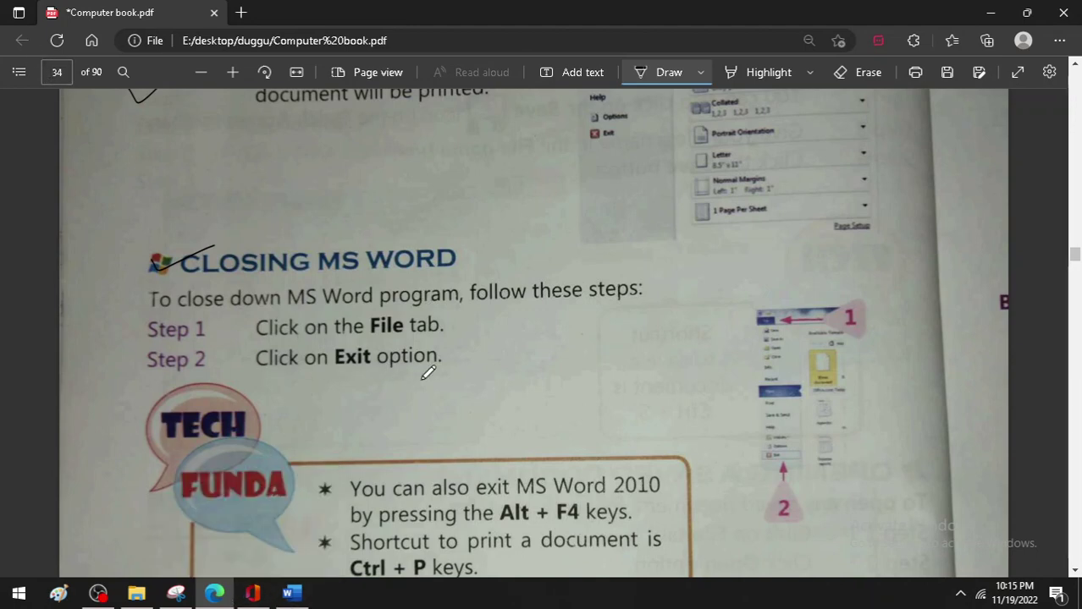
scroll(427, 372, down, 1)
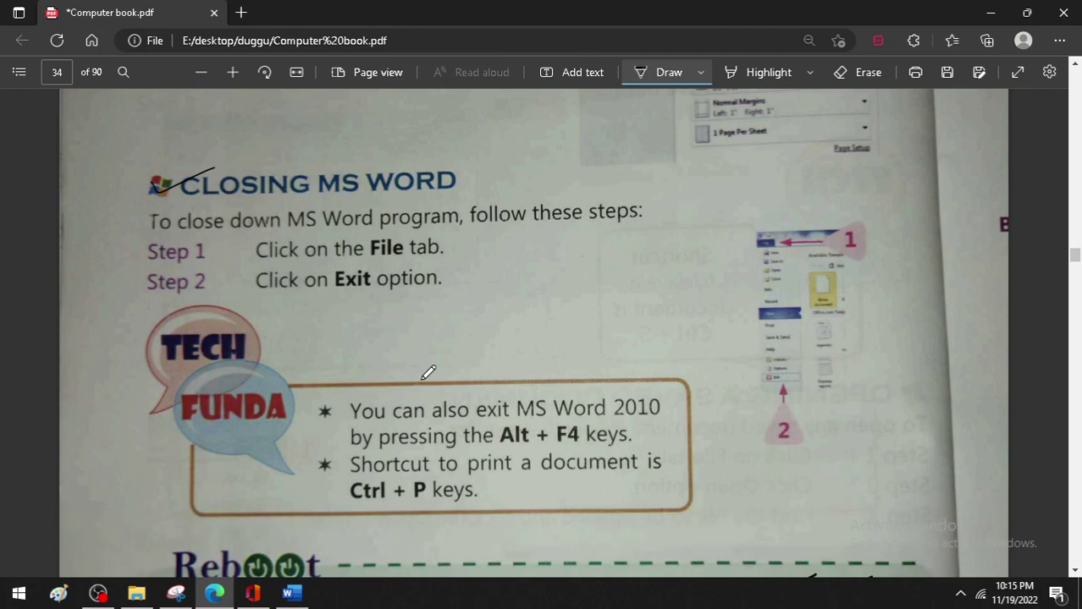
click(300, 597)
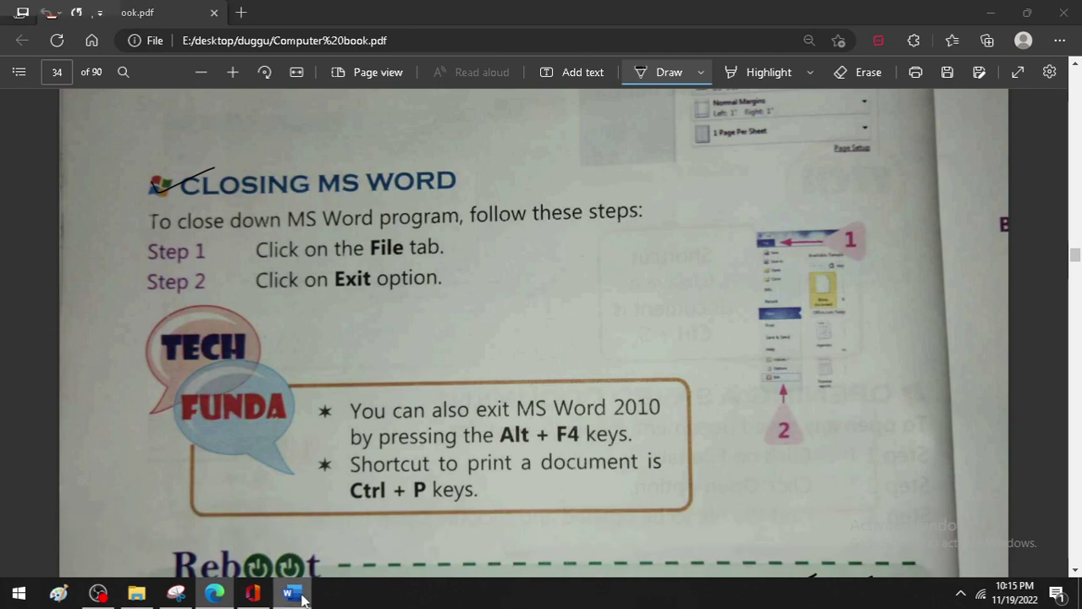
click(17, 39)
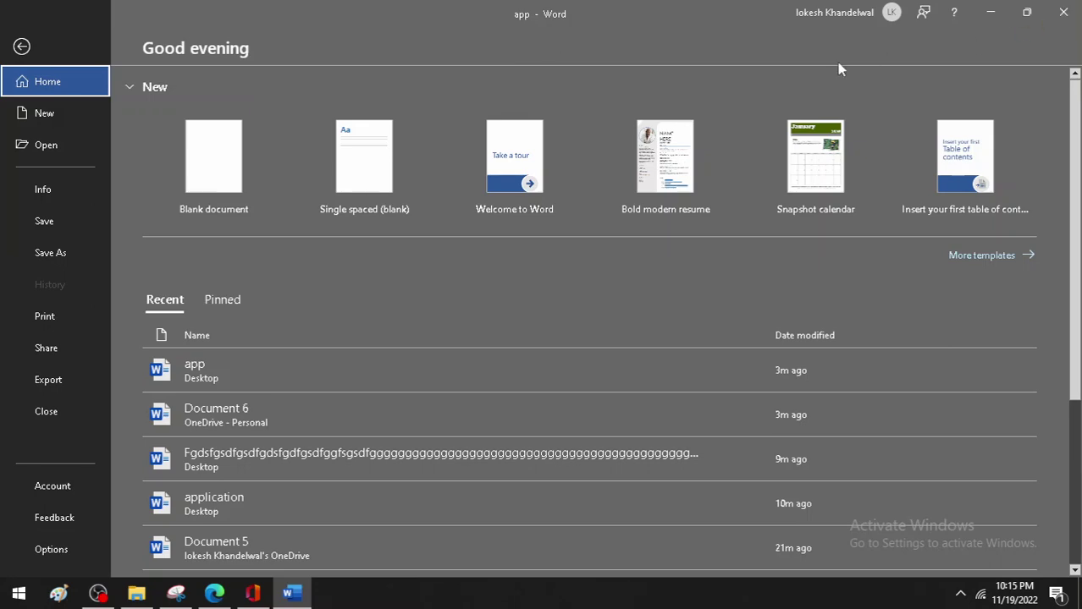
Leave Word's File page, switch between Word and Edge, and end on the textbook PDF
click(21, 47)
scroll(174, 410, down, 3)
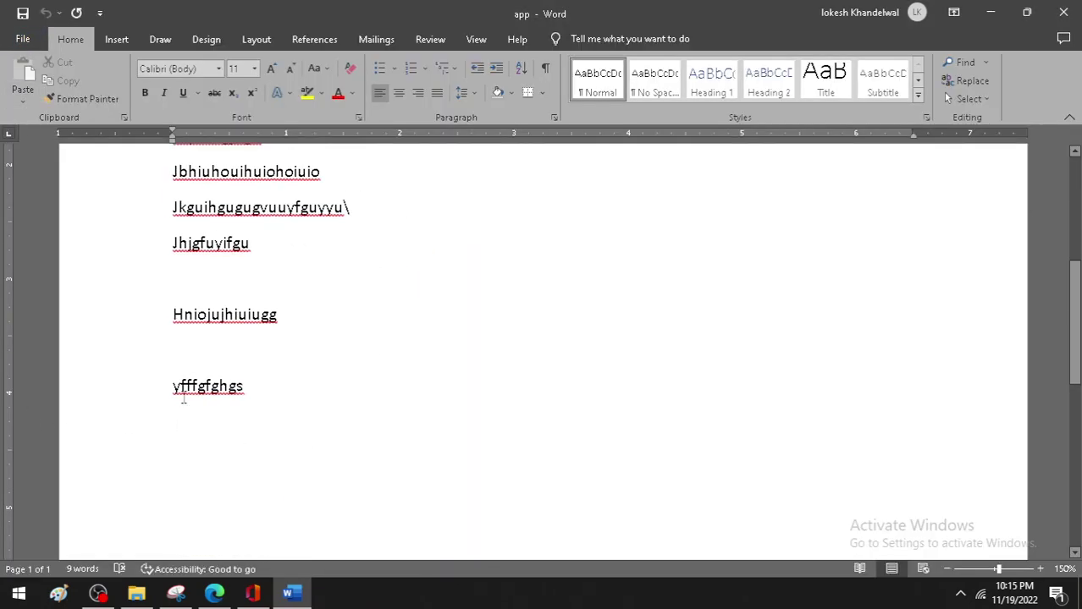
click(216, 595)
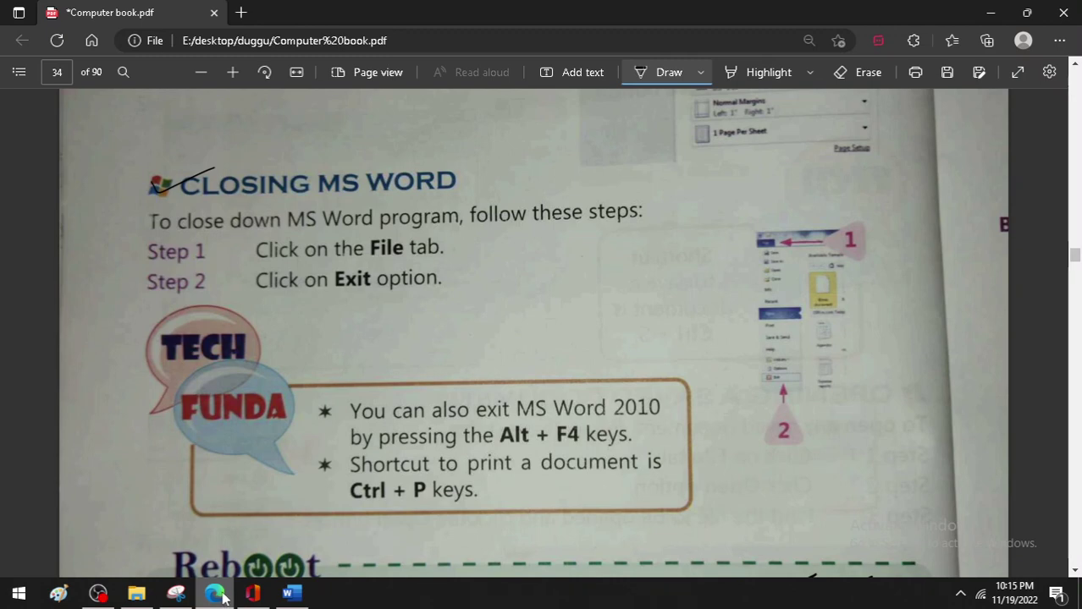
click(292, 595)
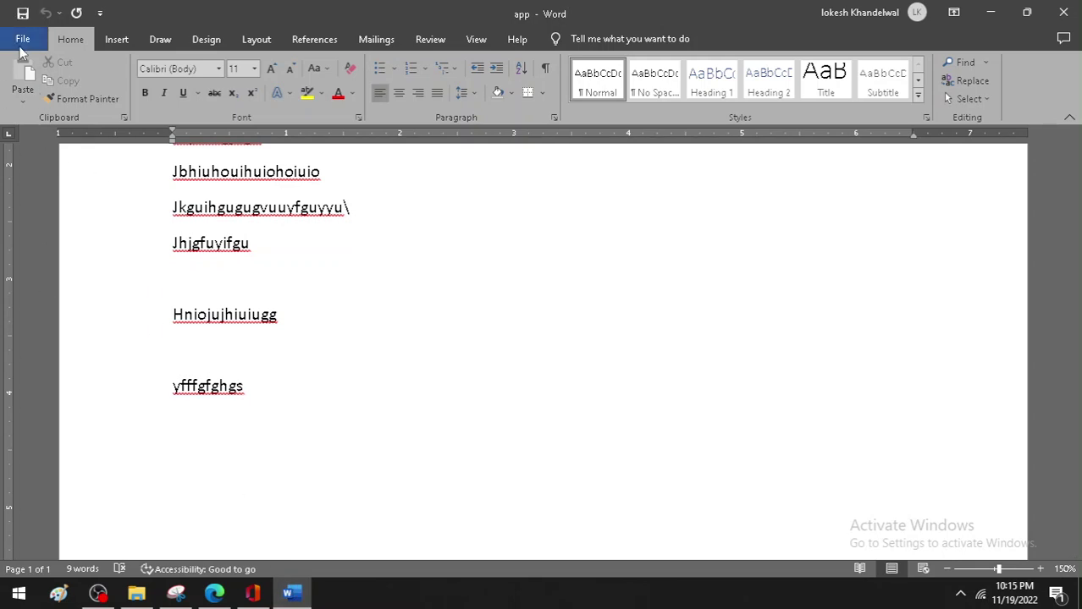
click(209, 599)
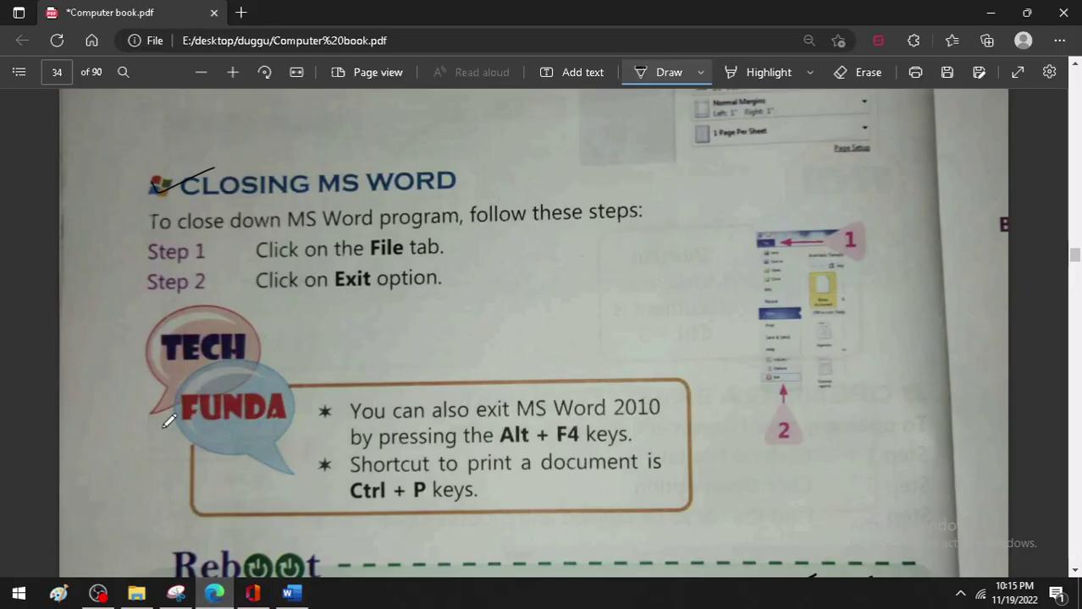
Scroll through the Closing MS Word steps and Tech Funda tips, then return to Word
scroll(166, 421, down, 3)
scroll(177, 415, up, 5)
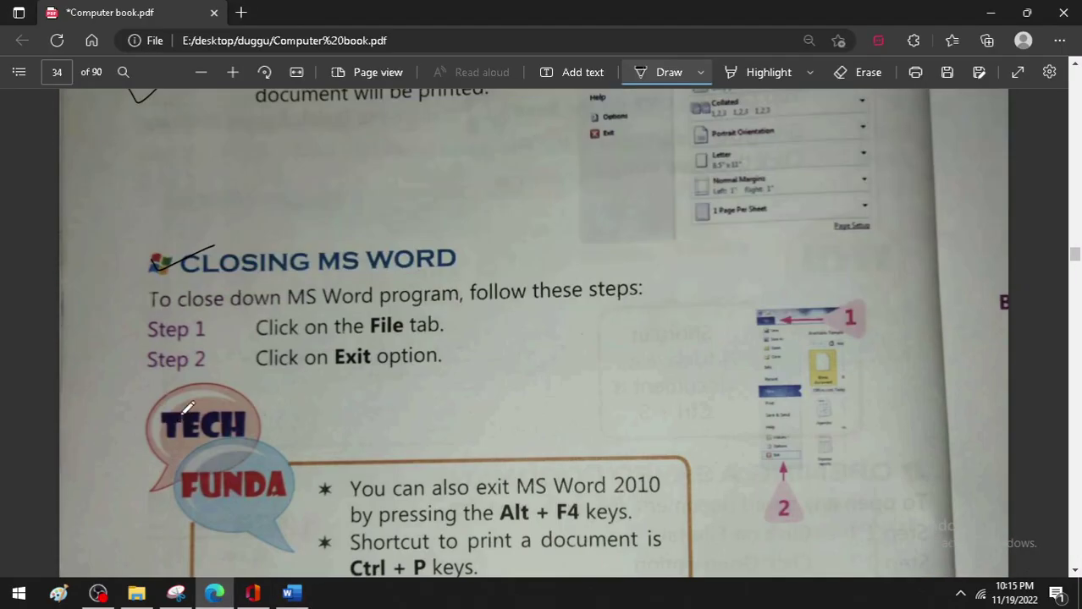
scroll(188, 406, down, 2)
scroll(196, 347, down, 1)
scroll(199, 329, up, 3)
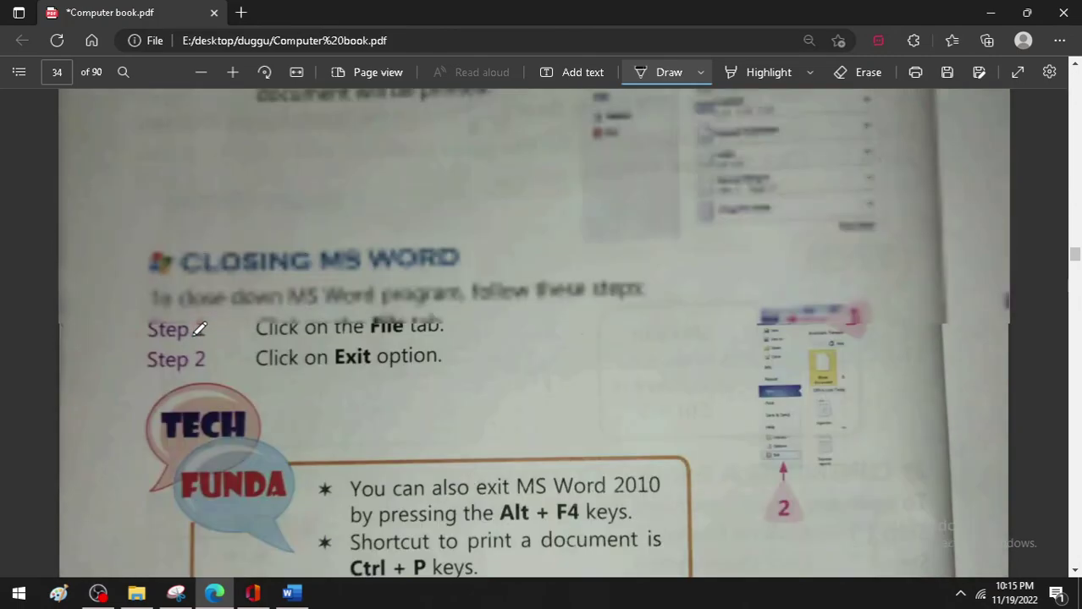
scroll(358, 392, down, 1)
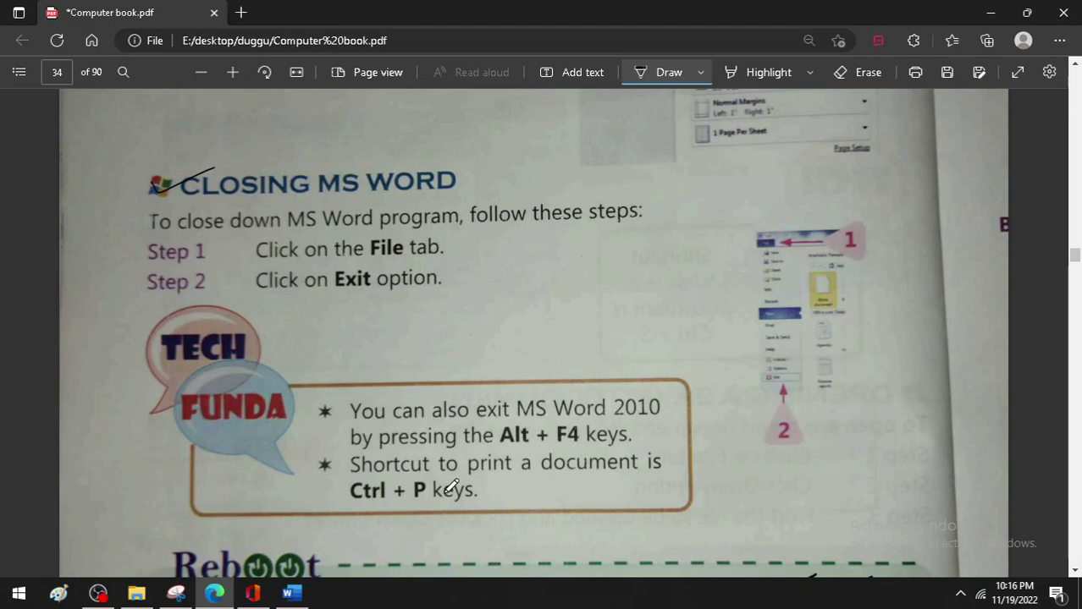
click(290, 595)
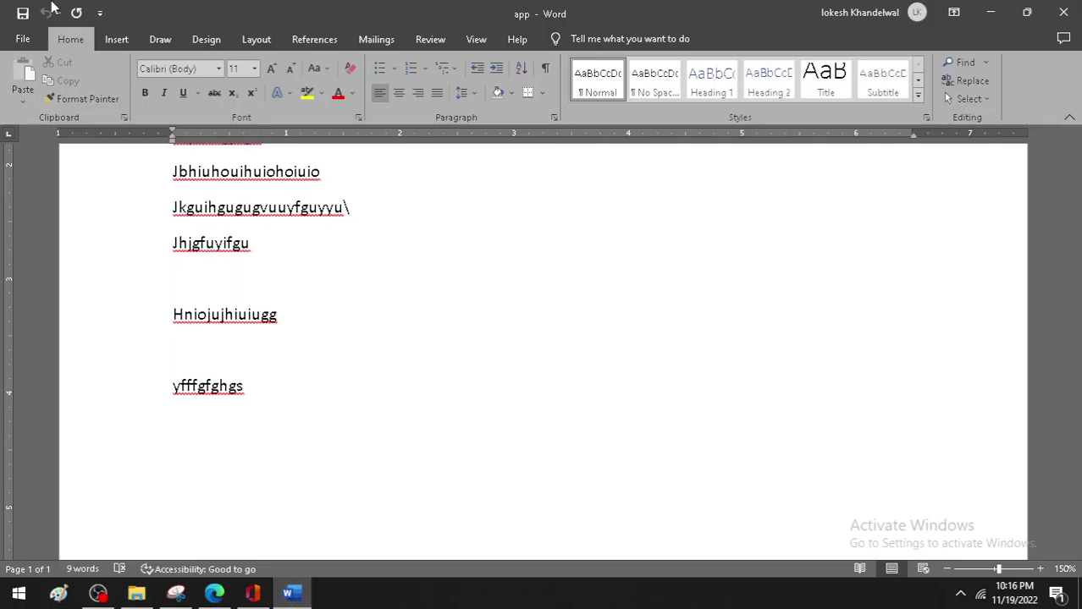
Preview the document's print layout via File > Print and Ctrl+P, then return to the Edge PDF
click(23, 39)
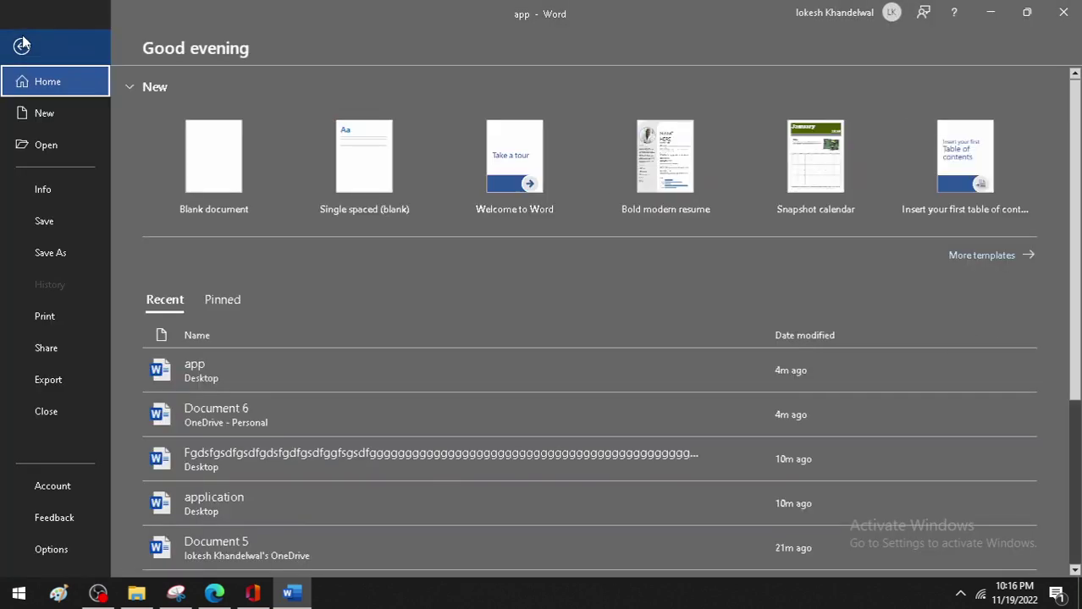
click(56, 318)
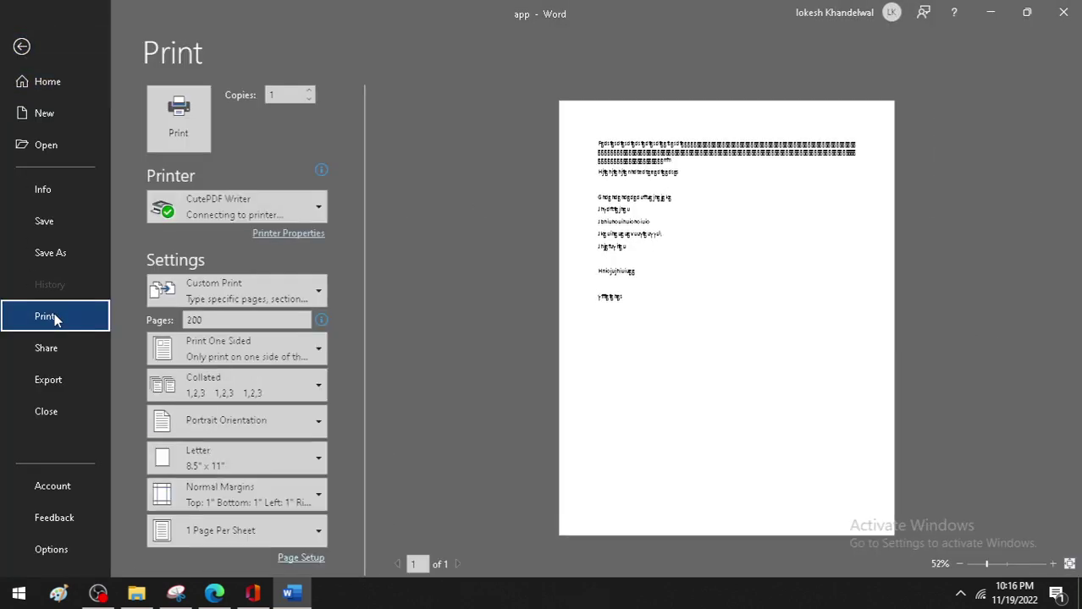
click(22, 46)
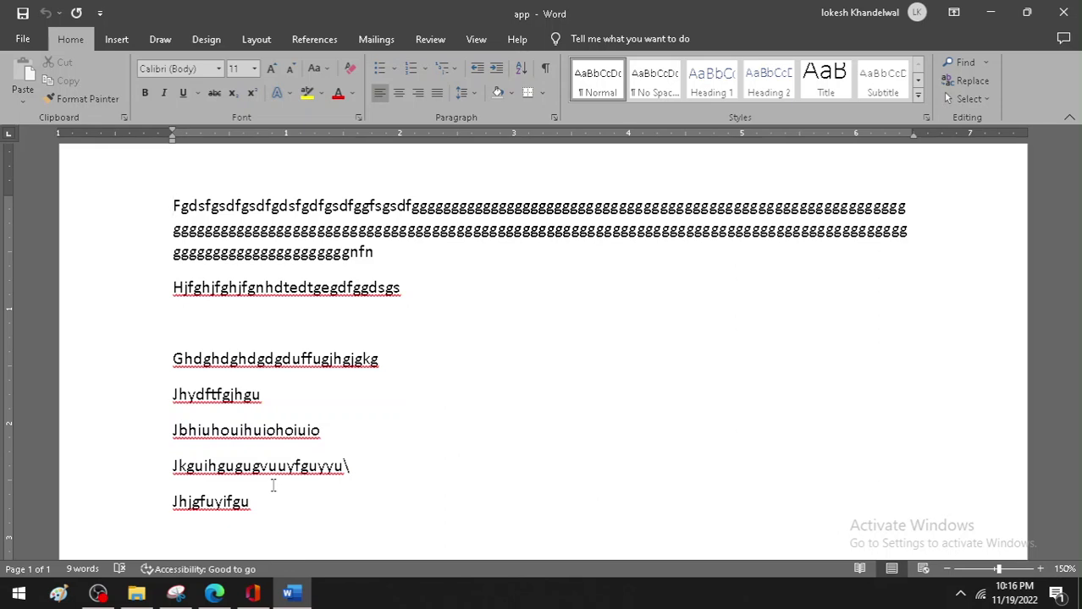
key(ctrl+p)
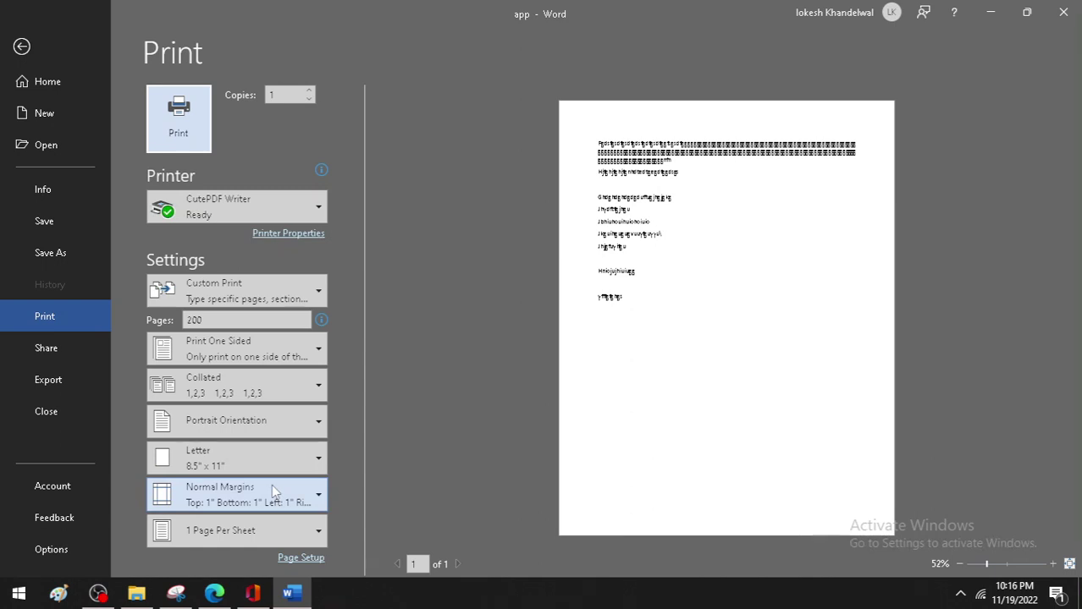
click(22, 46)
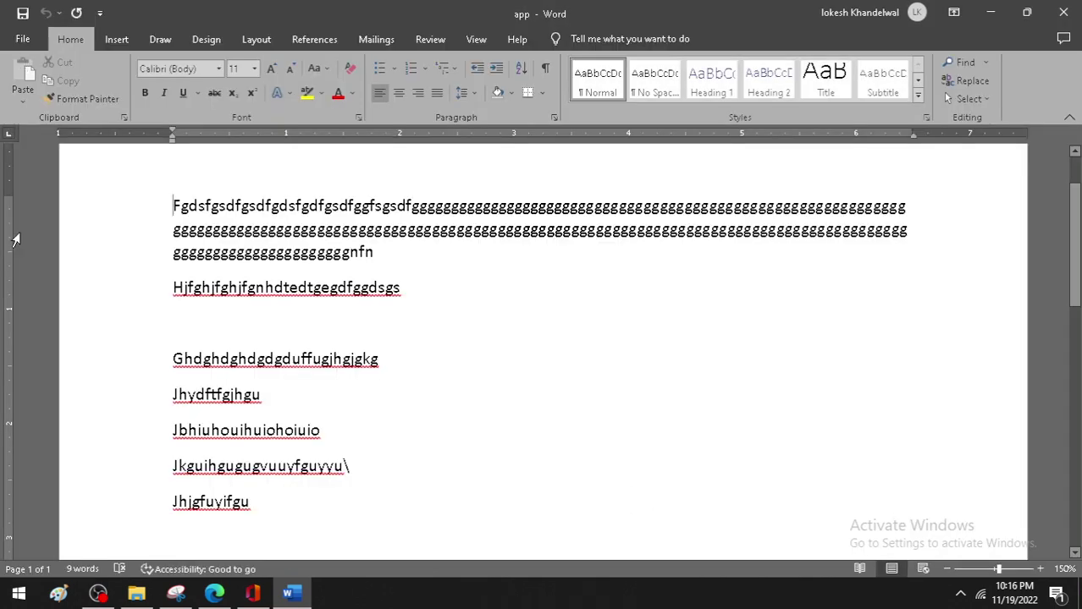
scroll(326, 428, down, 3)
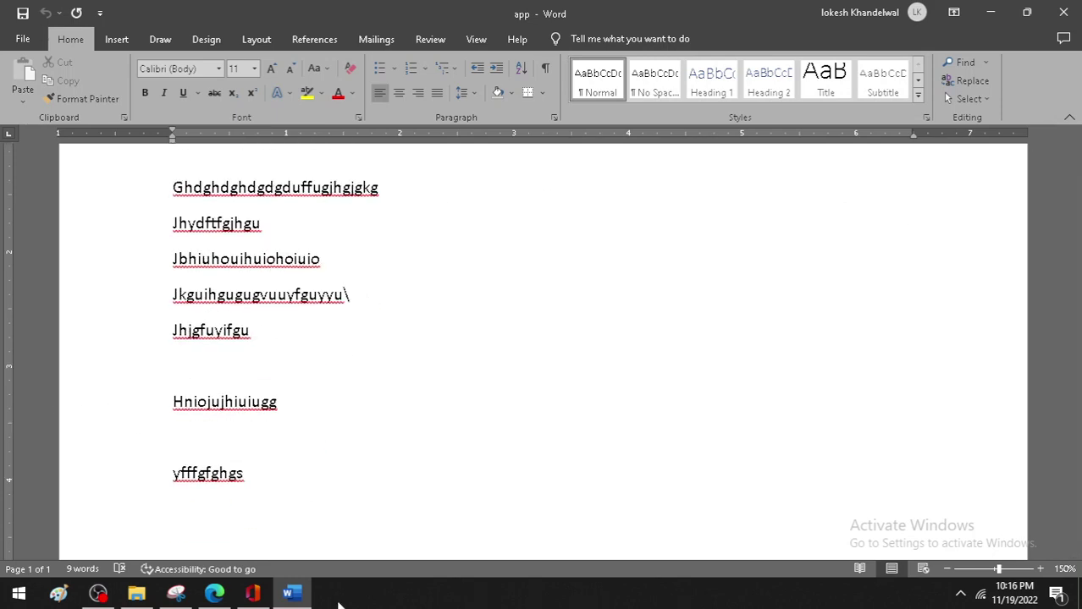
click(214, 593)
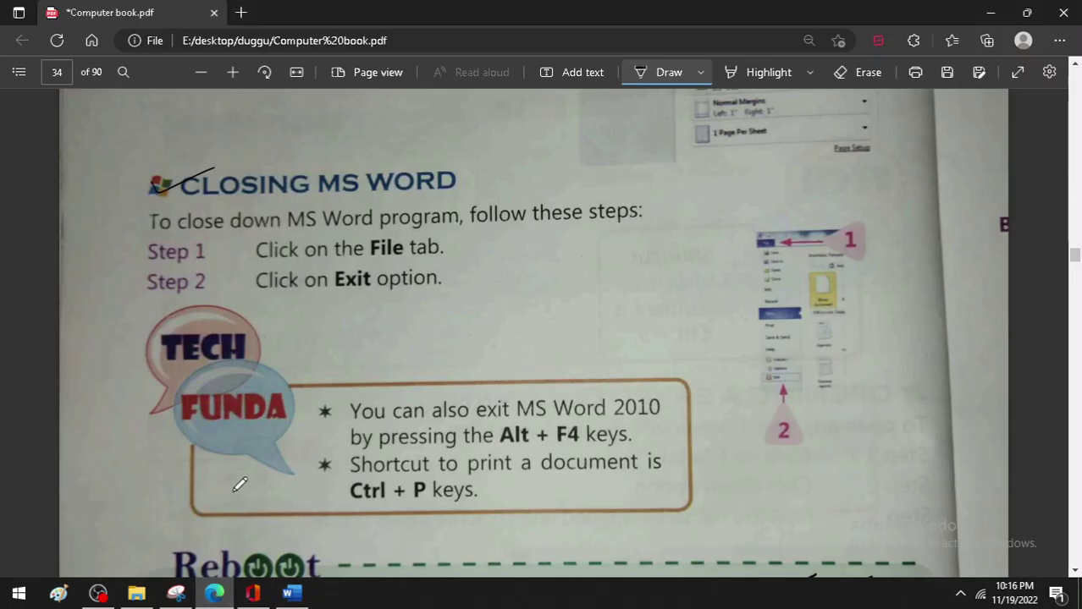
Switch between Word and the textbook, minimizing and restoring the Edge PDF window
scroll(398, 431, down, 1)
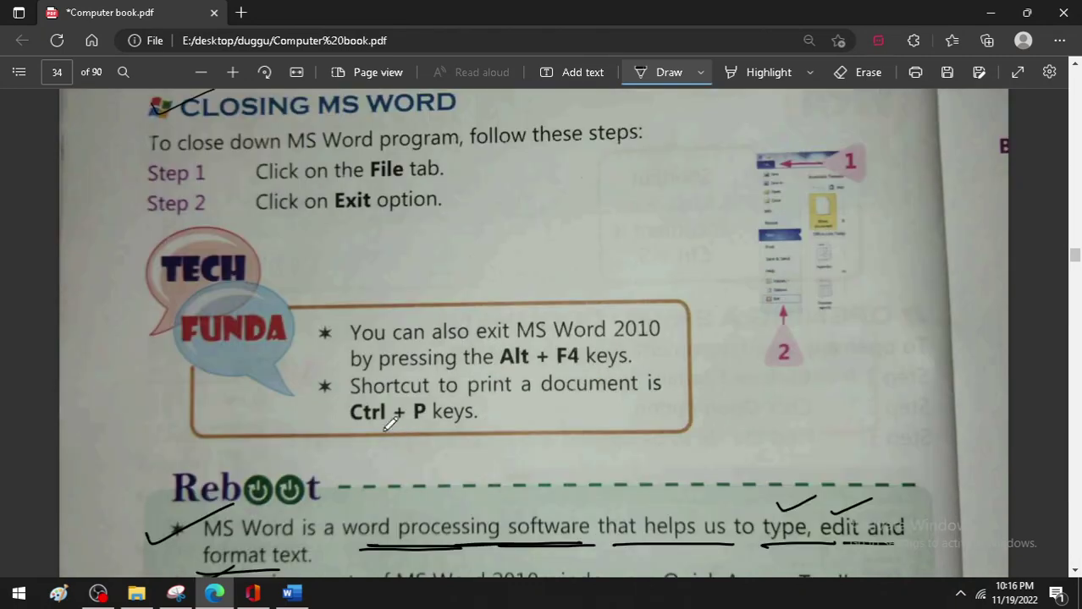
scroll(388, 425, down, 2)
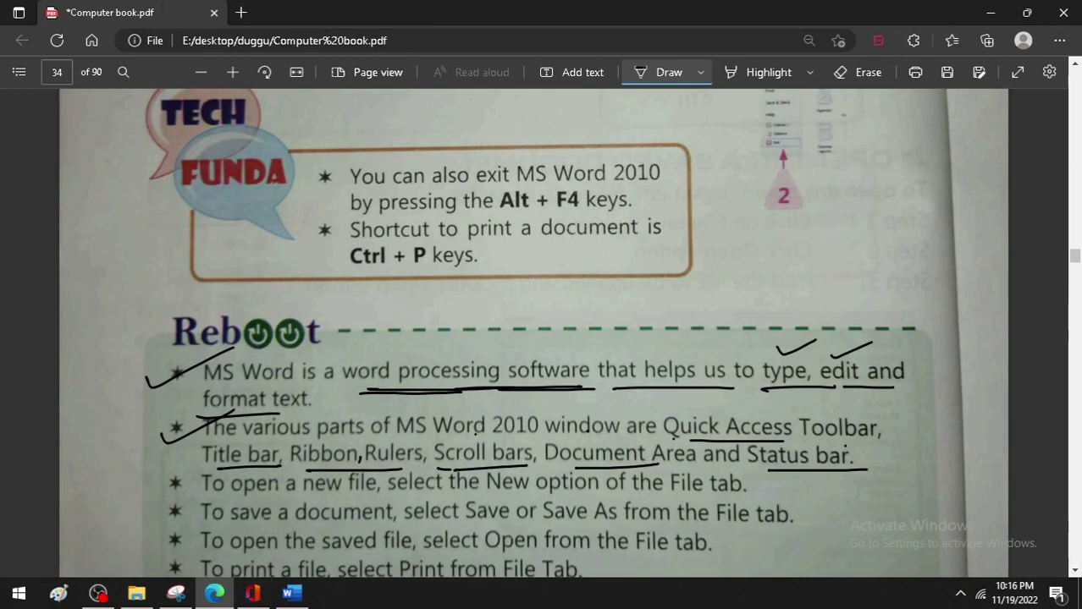
mouse_move(290, 594)
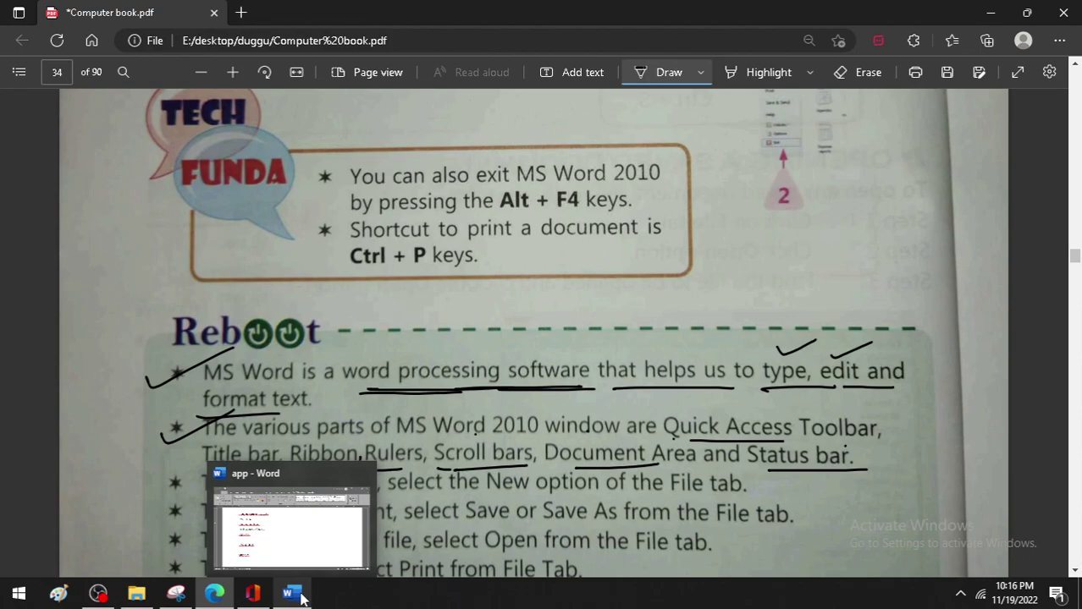
click(291, 594)
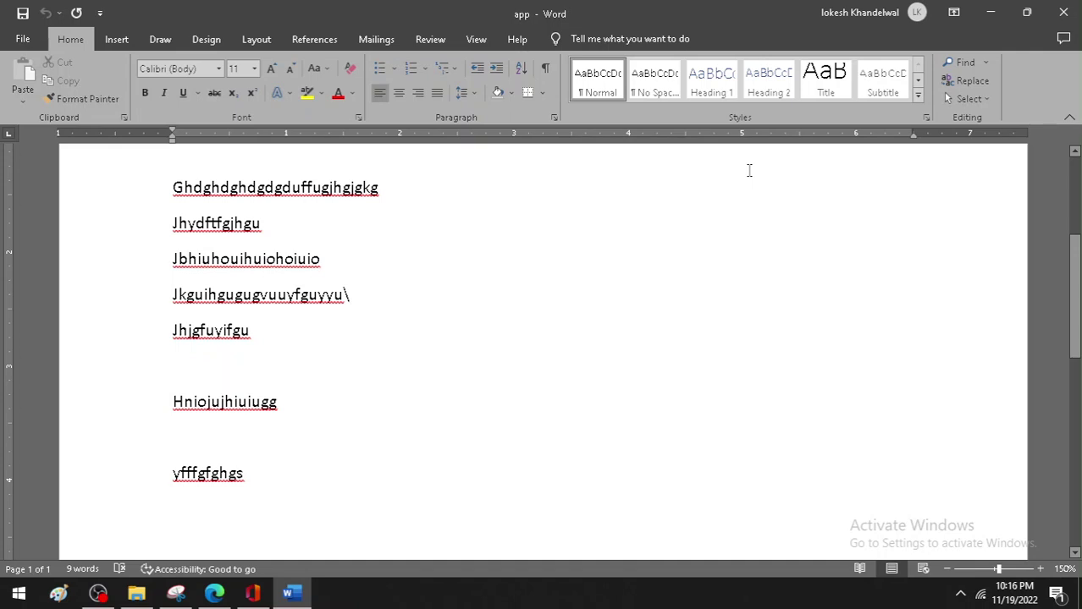
key(alt+Tab)
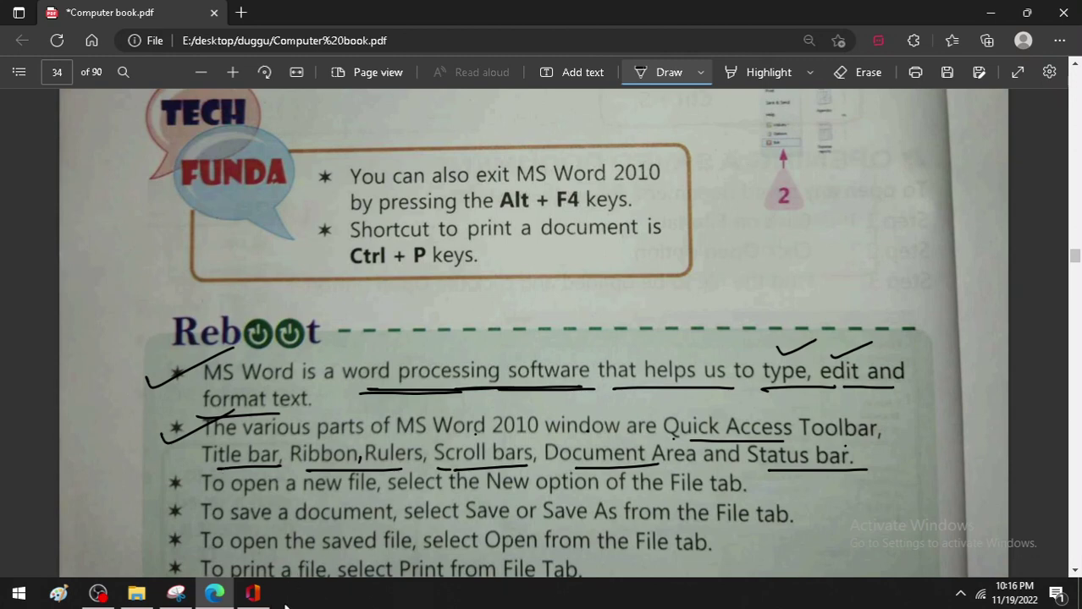
click(988, 12)
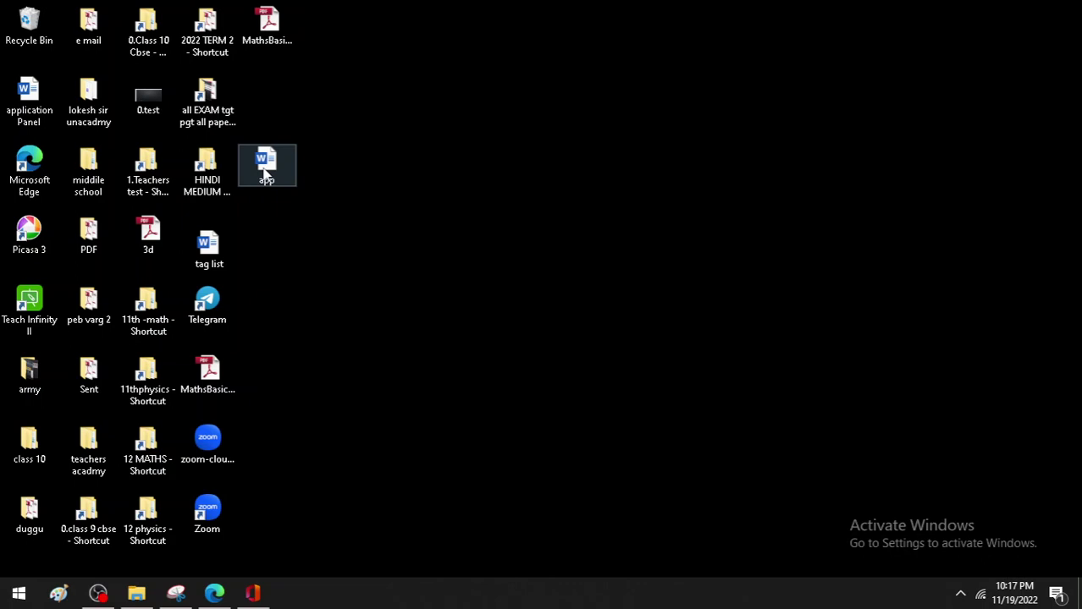
click(214, 593)
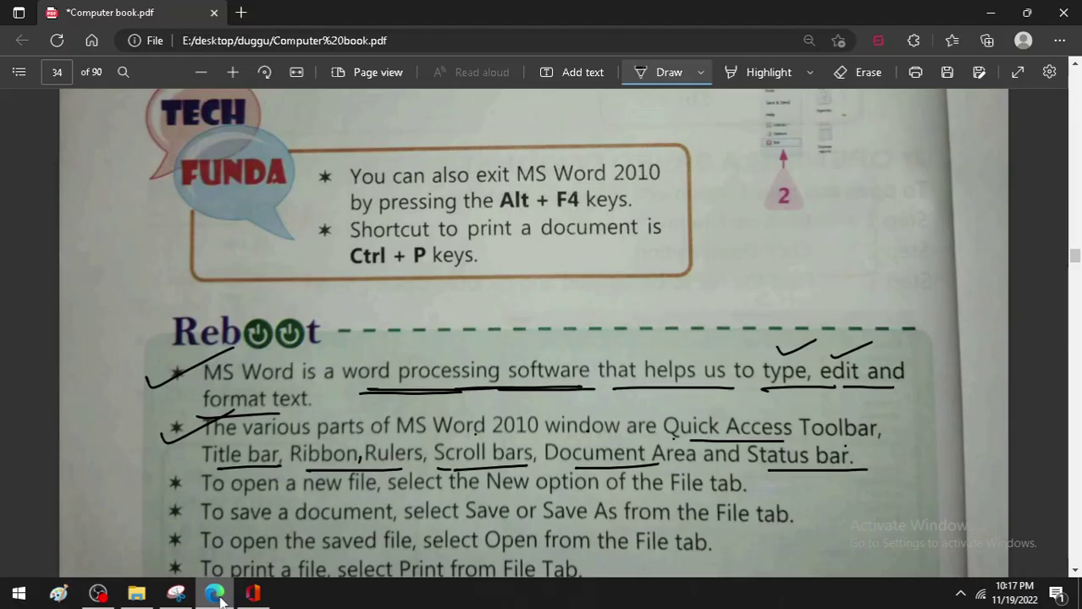
scroll(251, 415, down, 3)
scroll(250, 413, up, 4)
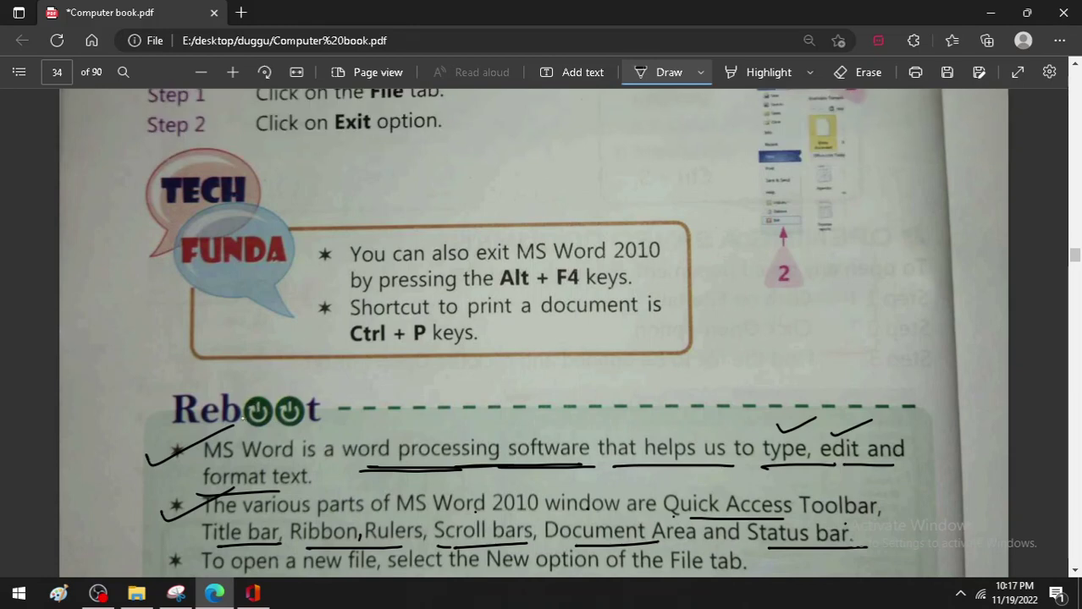
Tick the Tech Funda tips on exiting MS Word and the Ctrl + P print shortcut
drag(326, 257, 406, 228)
drag(313, 326, 398, 292)
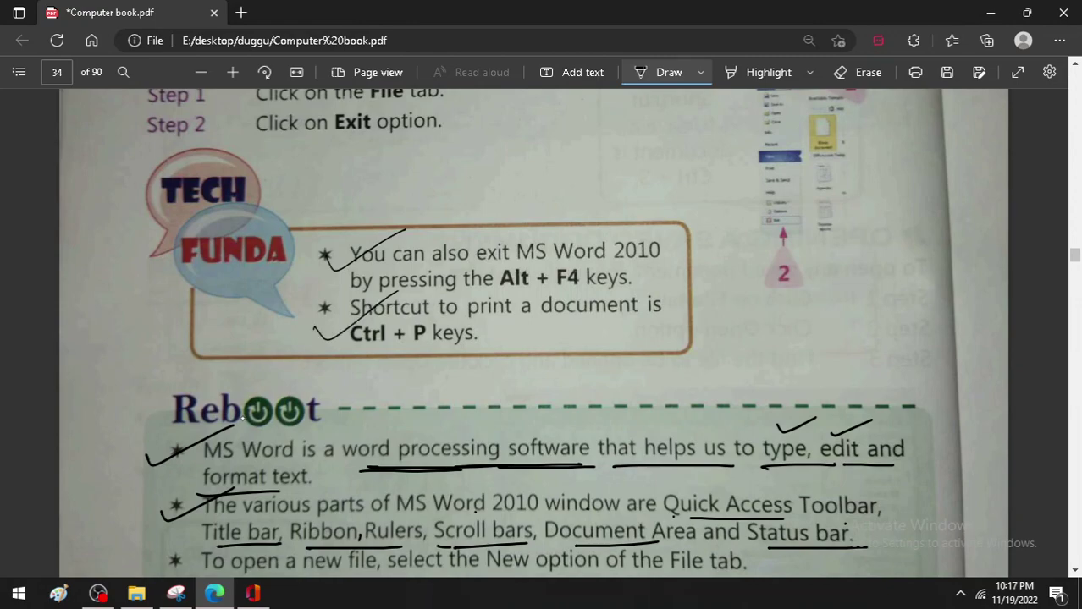
scroll(40, 420, down, 3)
scroll(103, 201, down, 1)
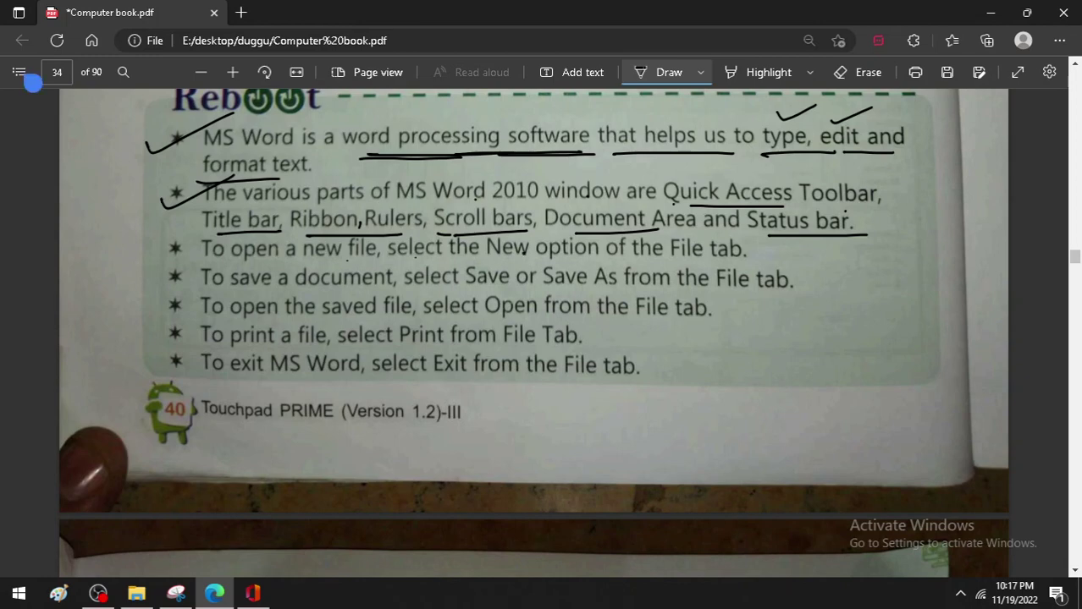
Tick and underline the new-file and save bullets, writing CTRL N and CTRL S beside them
drag(148, 254, 221, 236)
drag(489, 266, 562, 261)
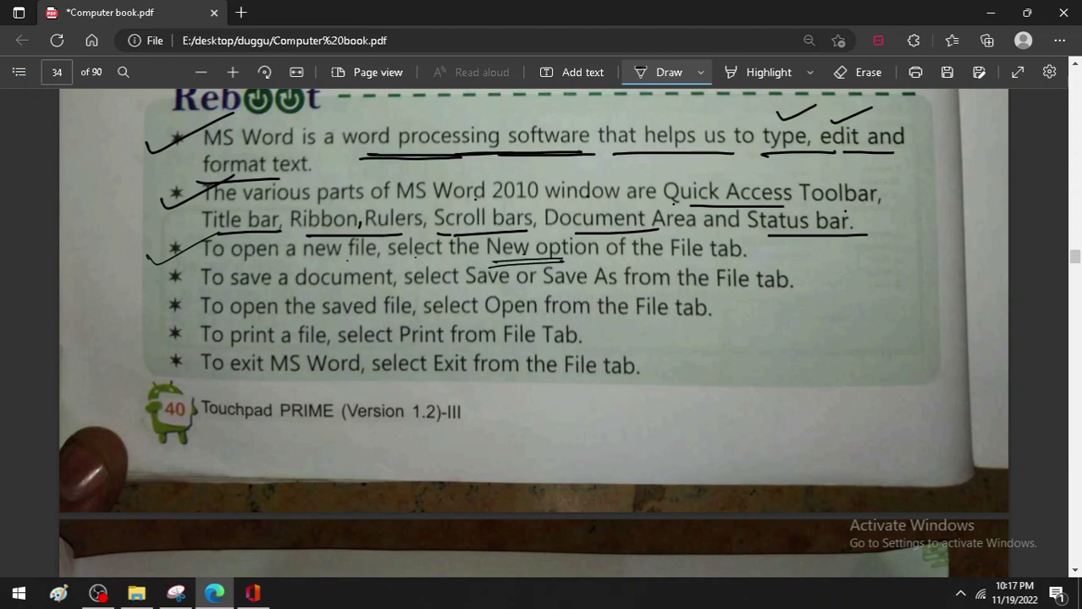
mouse_move(101, 245)
mouse_down()
mouse_move(114, 271)
mouse_move(161, 207)
mouse_up()
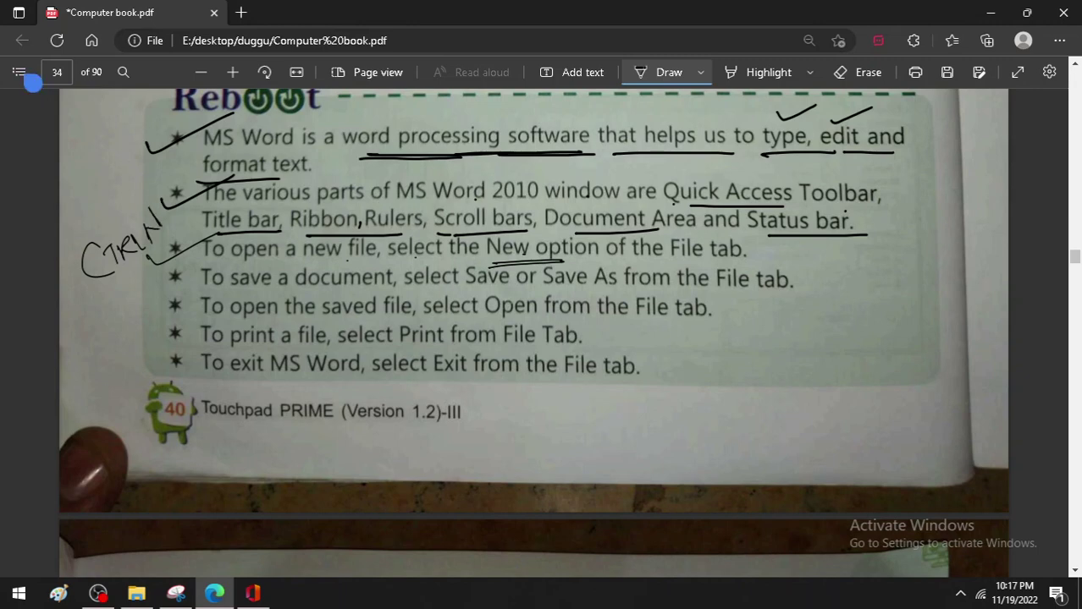
drag(254, 291, 800, 289)
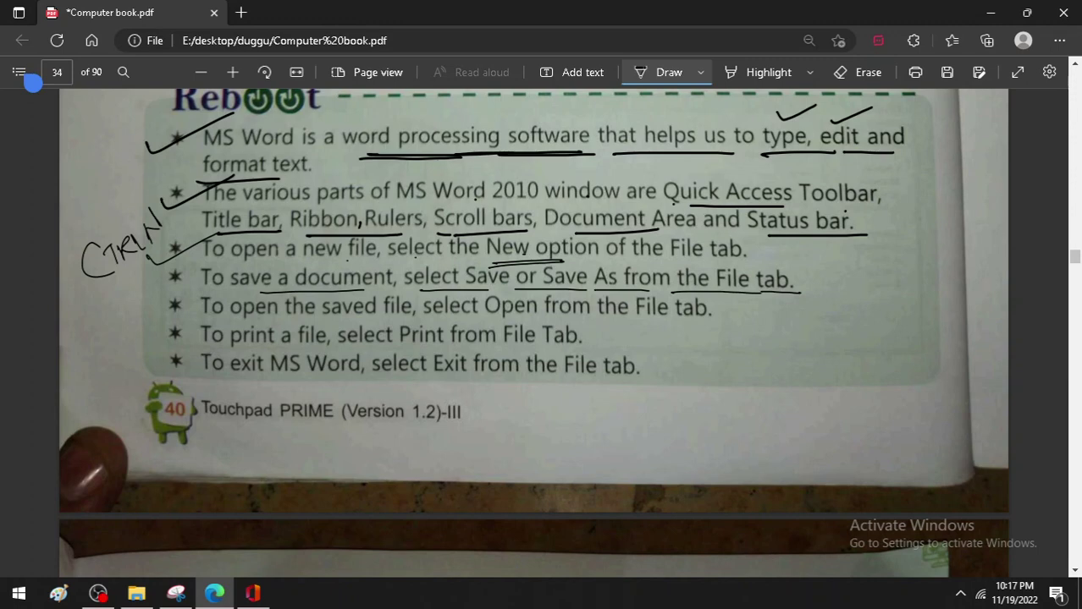
drag(154, 279, 228, 258)
mouse_move(825, 271)
mouse_down()
mouse_move(825, 291)
mouse_move(848, 271)
mouse_up()
mouse_move(839, 272)
mouse_down()
mouse_move(838, 292)
mouse_move(895, 290)
mouse_up()
mouse_move(909, 271)
mouse_down()
mouse_move(902, 292)
mouse_move(936, 300)
mouse_up()
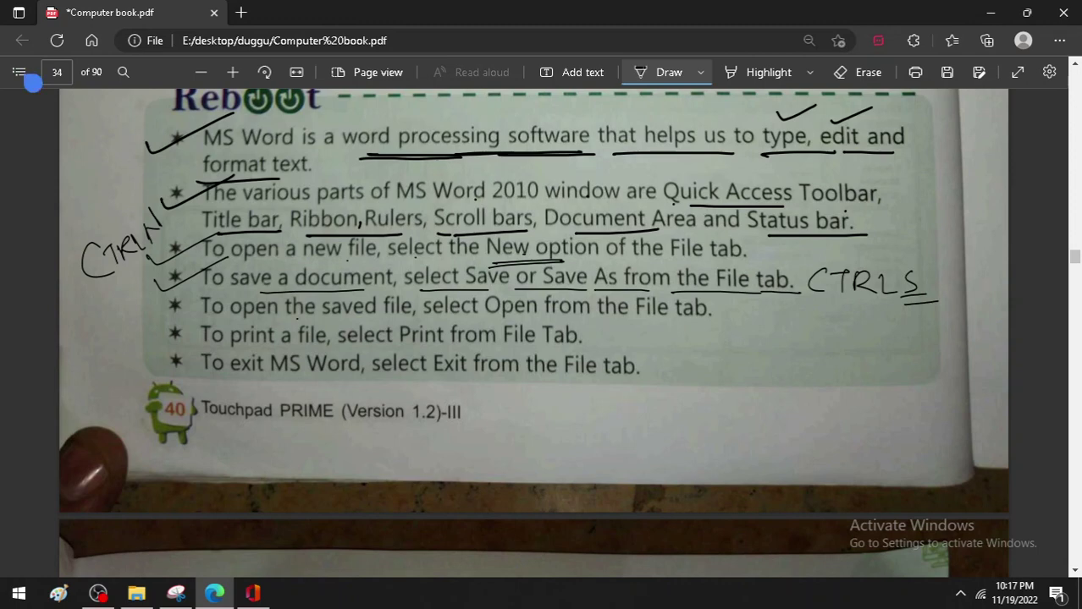
Underline the open-a-saved-file bullet and write an arrow and CTRL O after it
drag(297, 319, 706, 320)
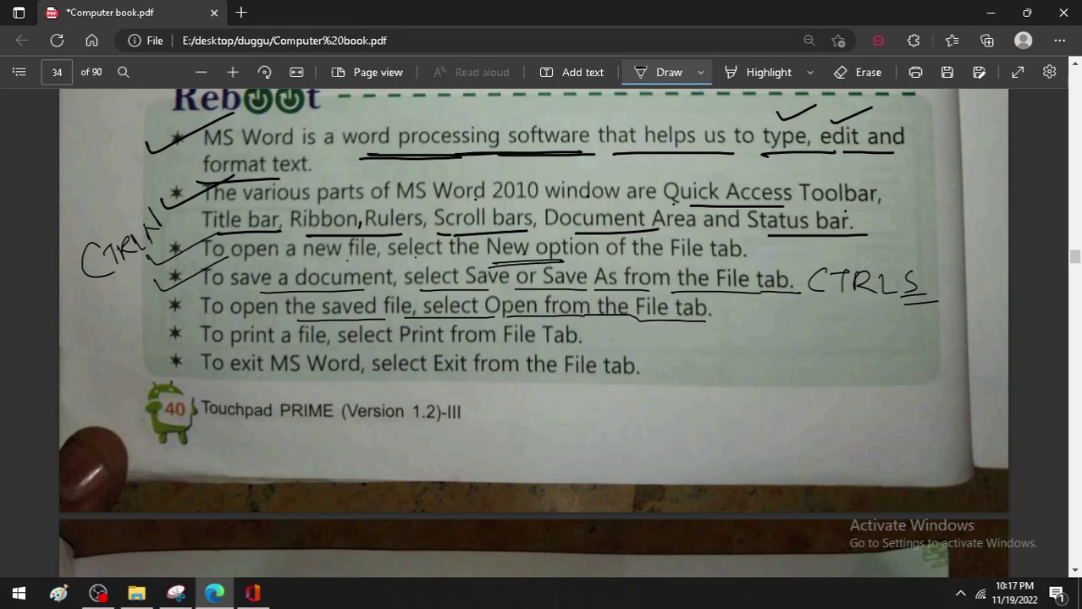
mouse_move(718, 315)
mouse_down()
mouse_move(753, 316)
mouse_move(744, 324)
mouse_up()
mouse_move(779, 310)
mouse_down()
mouse_move(780, 325)
mouse_move(806, 309)
mouse_up()
mouse_move(794, 312)
mouse_down()
mouse_move(794, 327)
mouse_move(852, 329)
mouse_move(870, 316)
mouse_up()
drag(860, 336, 902, 341)
Tick the print bullet, underline its key words, and underline the exit-MS-Word bullet
drag(149, 345, 597, 349)
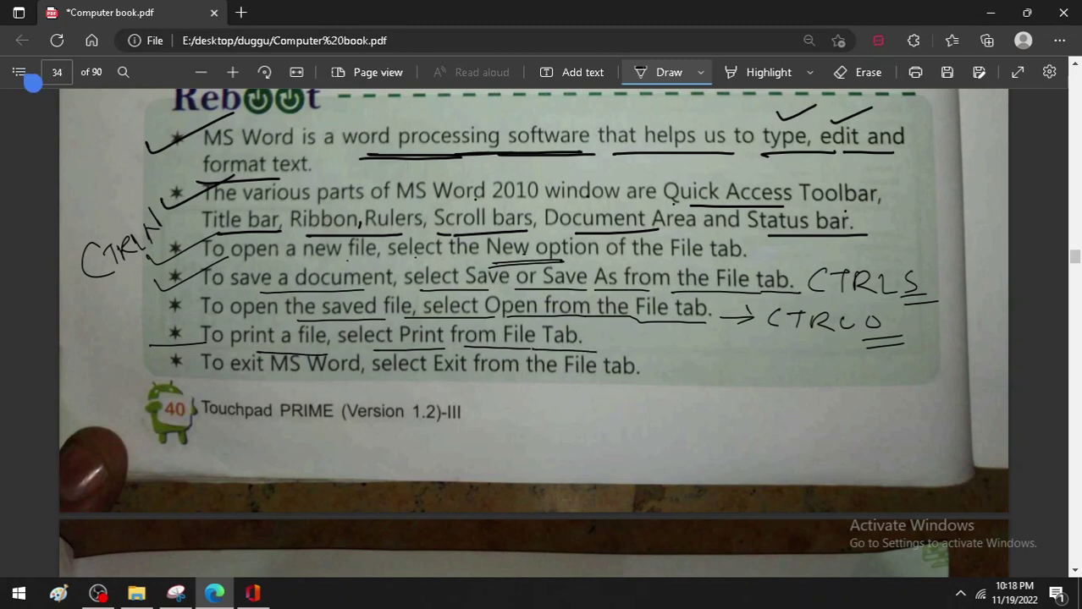
mouse_move(151, 324)
mouse_down()
mouse_move(174, 332)
mouse_move(219, 312)
mouse_up()
drag(359, 345, 584, 347)
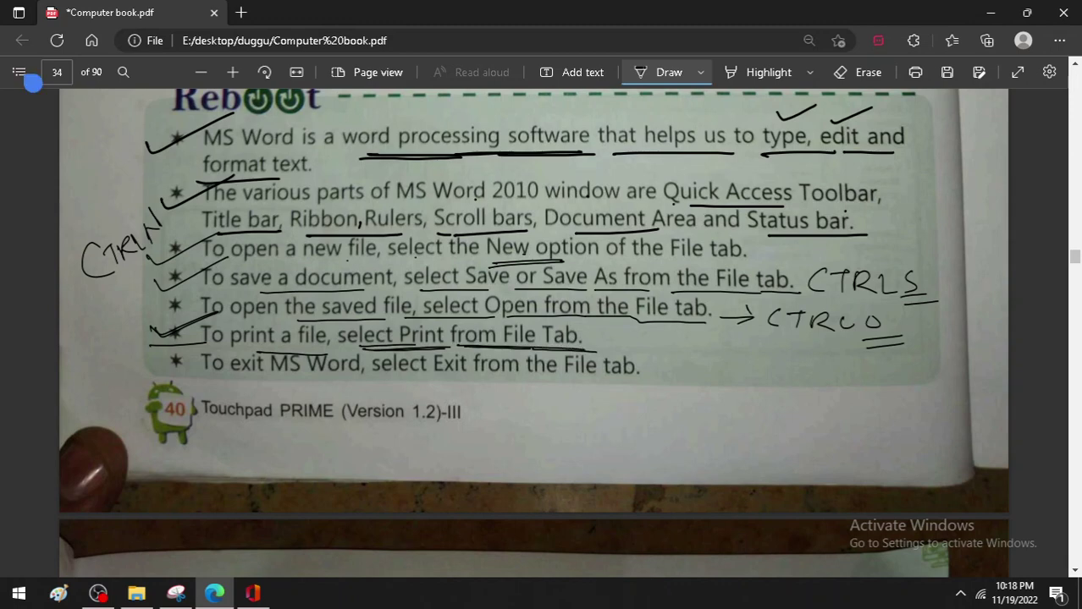
drag(215, 382, 648, 385)
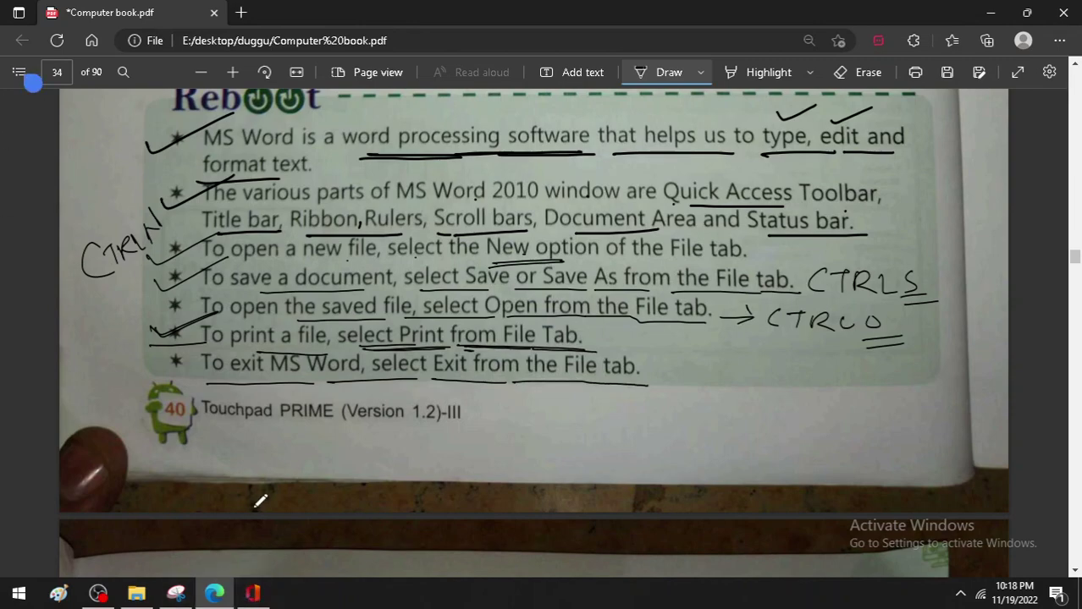
scroll(261, 499, down, 3)
Tick question 4 on page 35 and underline 'saved file' and 'select'
scroll(263, 495, down, 3)
scroll(267, 487, down, 3)
scroll(268, 484, up, 2)
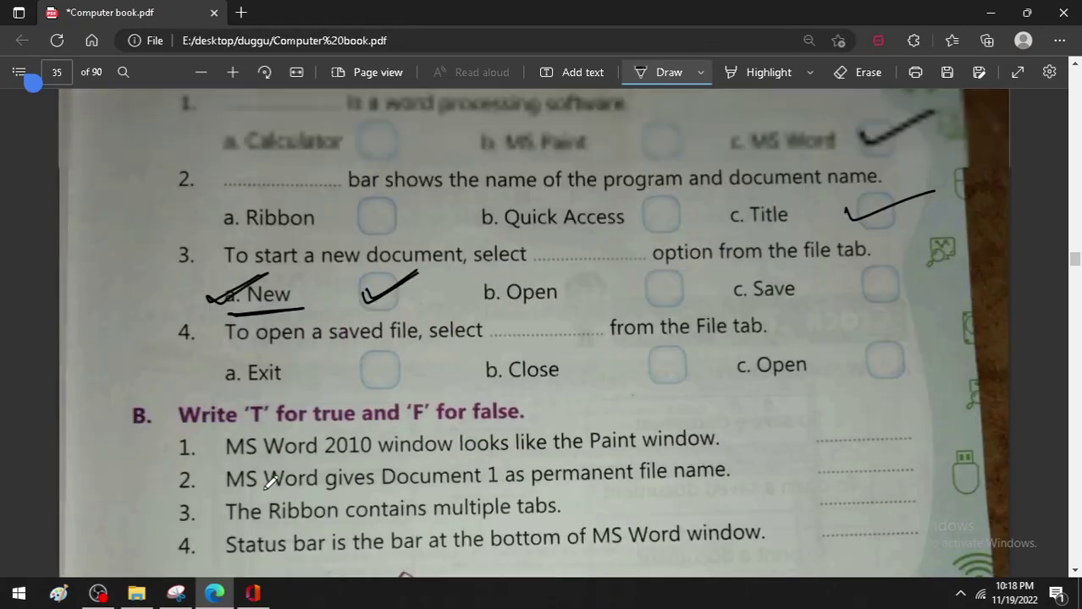
scroll(269, 483, up, 2)
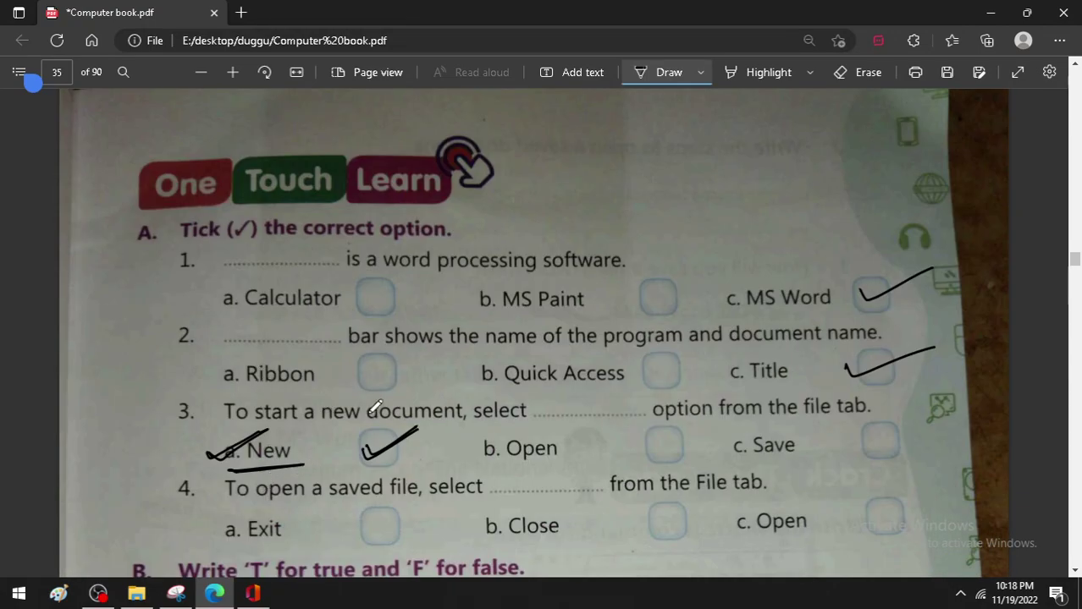
scroll(647, 430, down, 3)
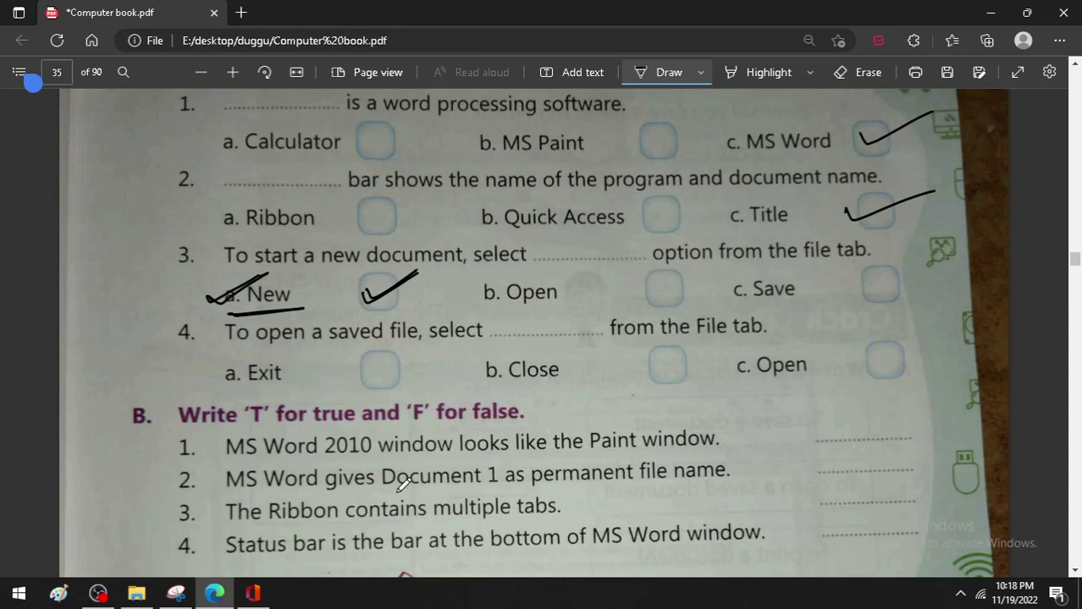
scroll(440, 406, down, 1)
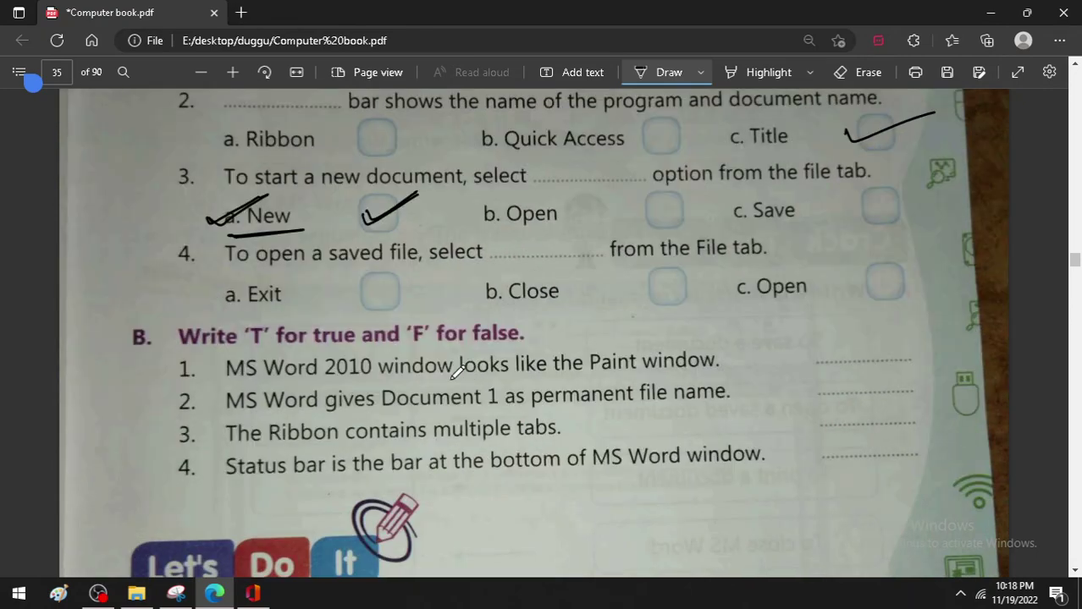
scroll(457, 372, up, 2)
scroll(339, 432, down, 2)
mouse_move(146, 268)
mouse_down()
mouse_move(161, 279)
mouse_move(221, 255)
mouse_up()
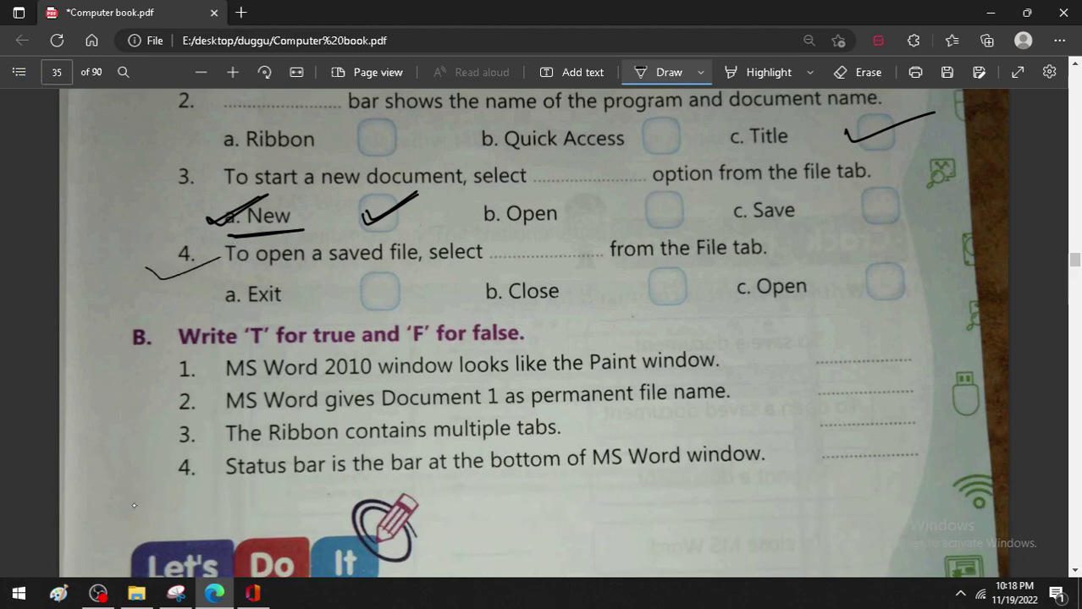
drag(329, 272, 436, 263)
Write 'open' in question 4's blank, mark options a and b, and tick c. Open
drag(531, 246, 531, 247)
mouse_move(539, 244)
mouse_down()
mouse_move(540, 267)
mouse_move(573, 259)
mouse_up()
drag(576, 260, 596, 255)
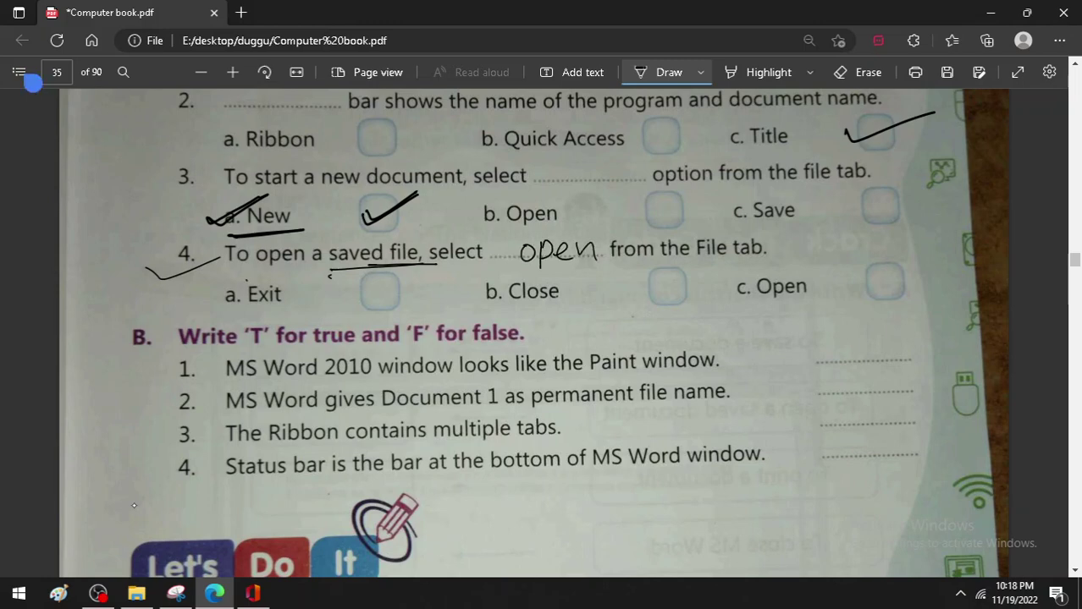
mouse_move(246, 281)
mouse_down()
mouse_move(231, 303)
mouse_move(264, 317)
mouse_up()
drag(286, 278, 246, 273)
drag(478, 305, 571, 301)
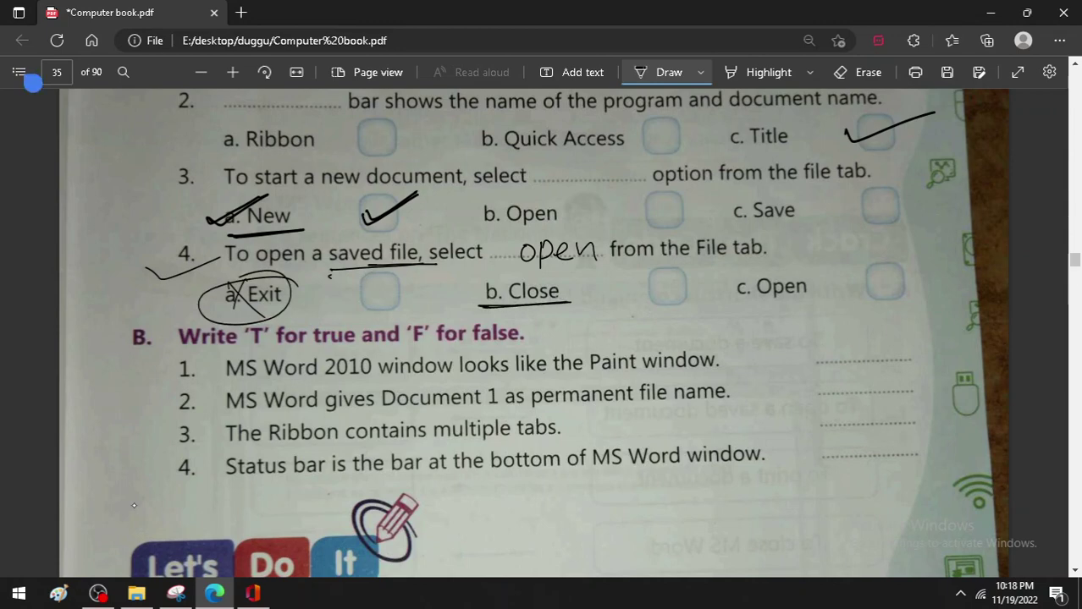
mouse_move(225, 268)
mouse_down()
mouse_move(318, 269)
mouse_move(308, 272)
mouse_up()
drag(749, 292, 859, 271)
Write 'Yes' beside true/false statement 1 and tick it
scroll(161, 471, down, 2)
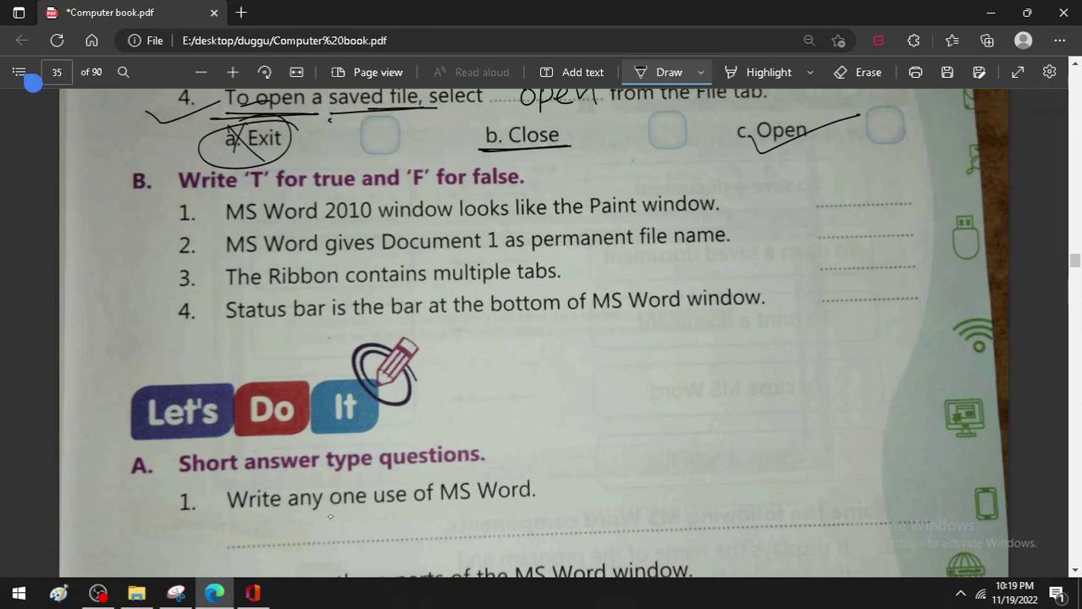
mouse_move(833, 192)
mouse_down()
mouse_move(843, 230)
mouse_move(863, 215)
mouse_up()
drag(877, 200, 868, 217)
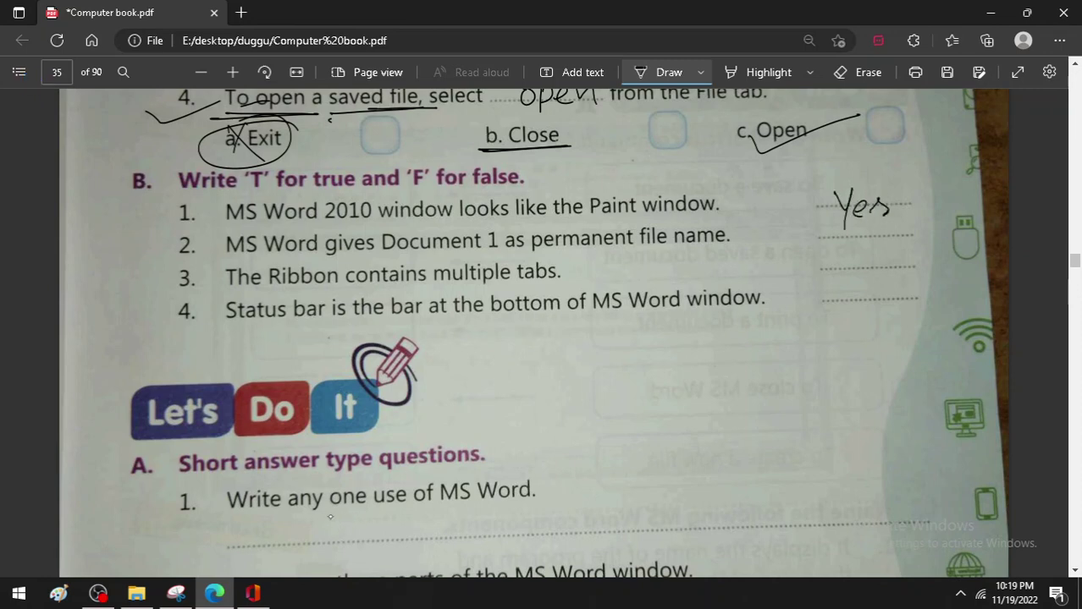
drag(154, 224, 229, 210)
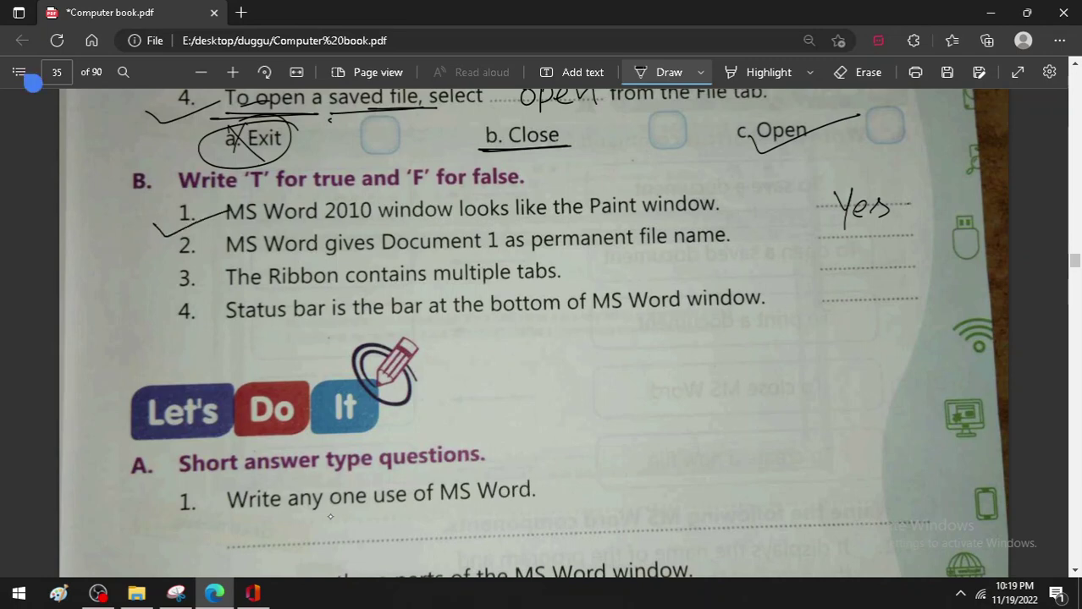
Underline 'Document', 'permanent', 'file name' and 'multiple tabs' in statements 2 and 3, ticking both
drag(403, 253, 459, 252)
drag(531, 253, 744, 250)
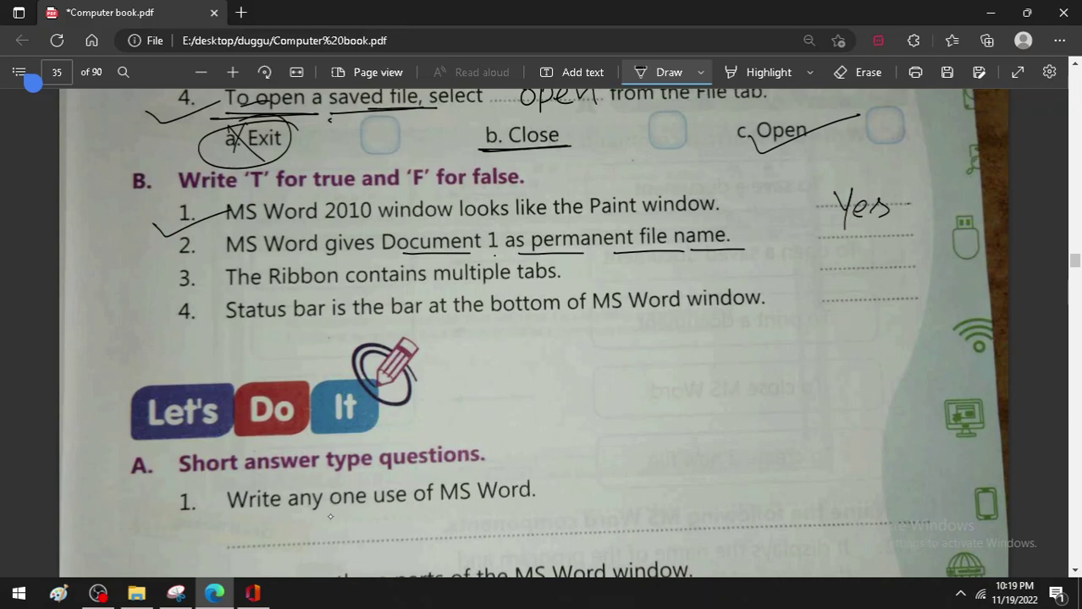
drag(156, 253, 230, 238)
drag(401, 293, 545, 283)
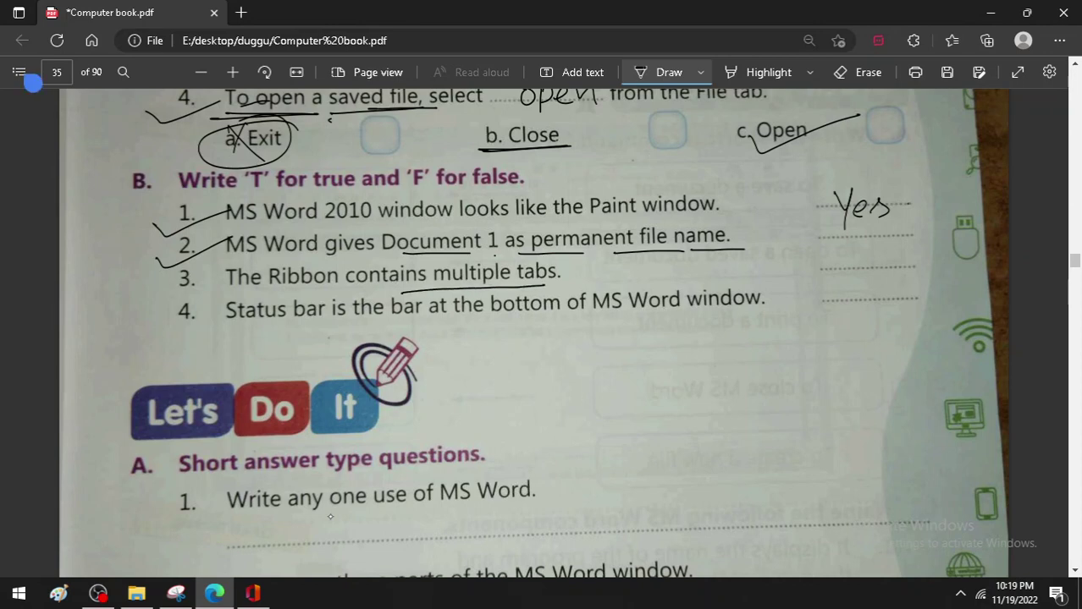
drag(169, 295, 225, 273)
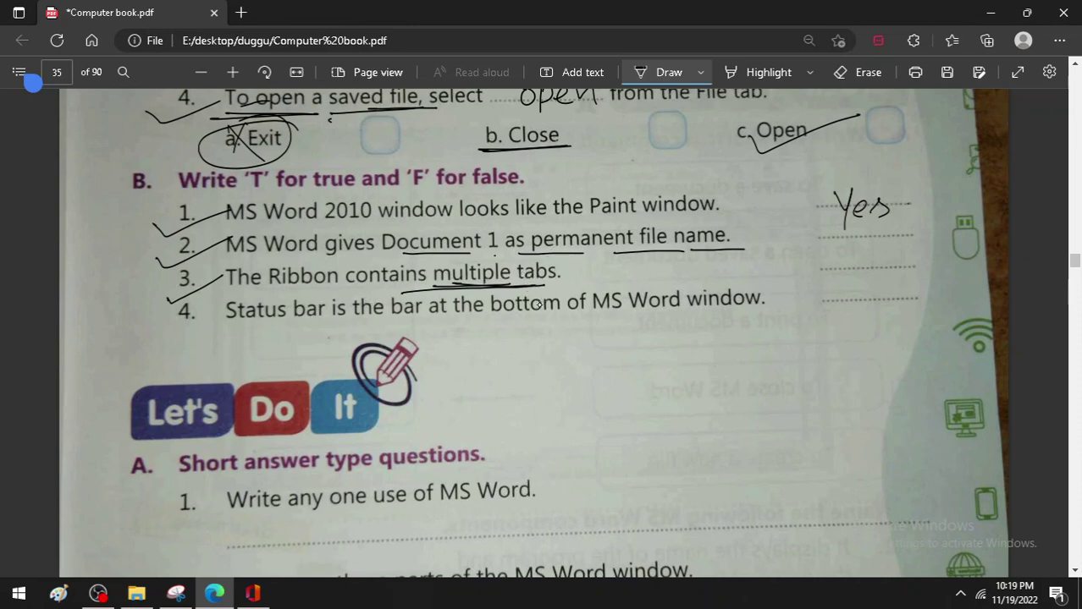
scroll(538, 304, up, 5)
scroll(542, 303, up, 5)
scroll(546, 301, up, 5)
scroll(550, 298, down, 4)
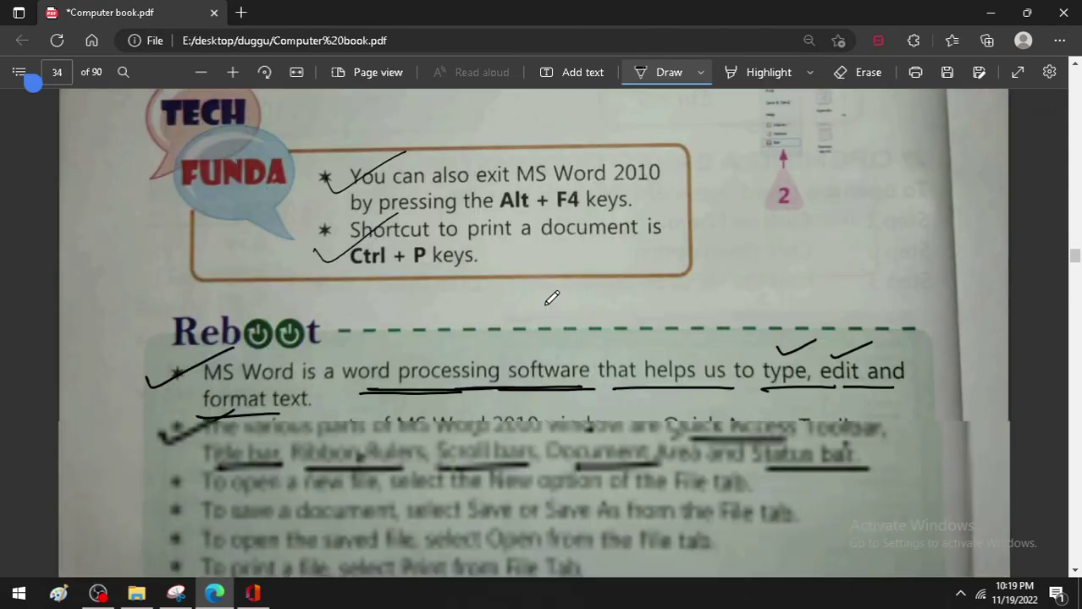
scroll(551, 298, down, 3)
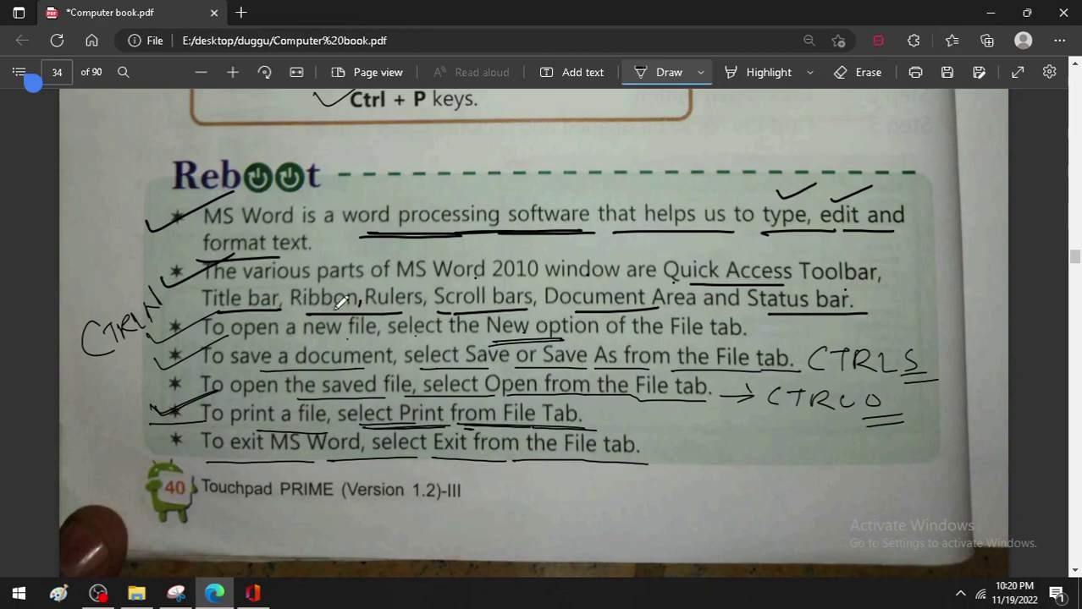
scroll(440, 348, up, 5)
scroll(454, 340, up, 5)
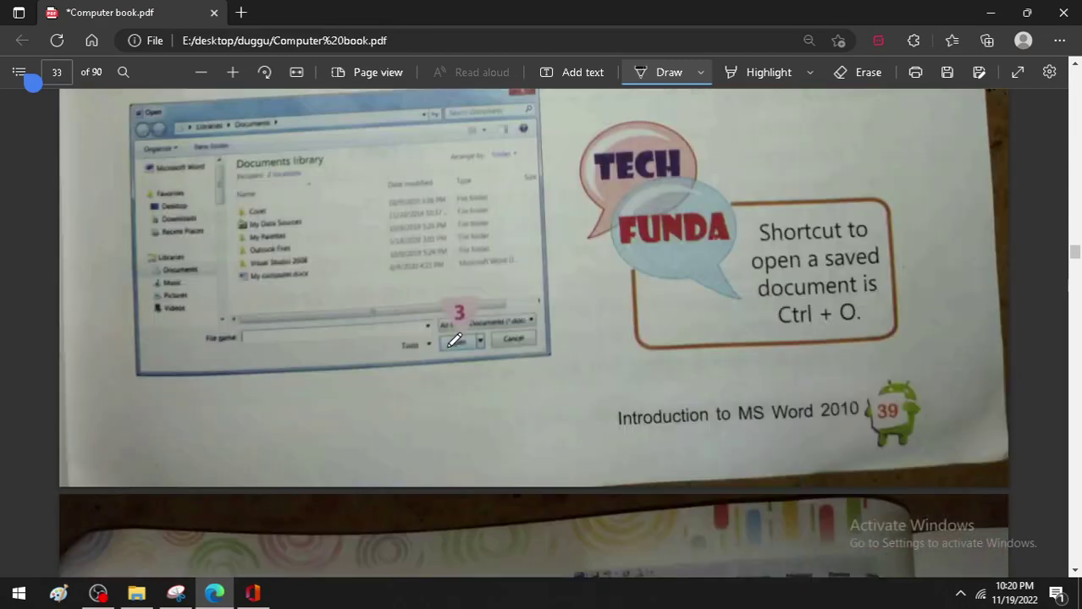
scroll(454, 340, up, 5)
scroll(454, 340, up, 5)
scroll(454, 340, up, 5)
scroll(454, 340, up, 5)
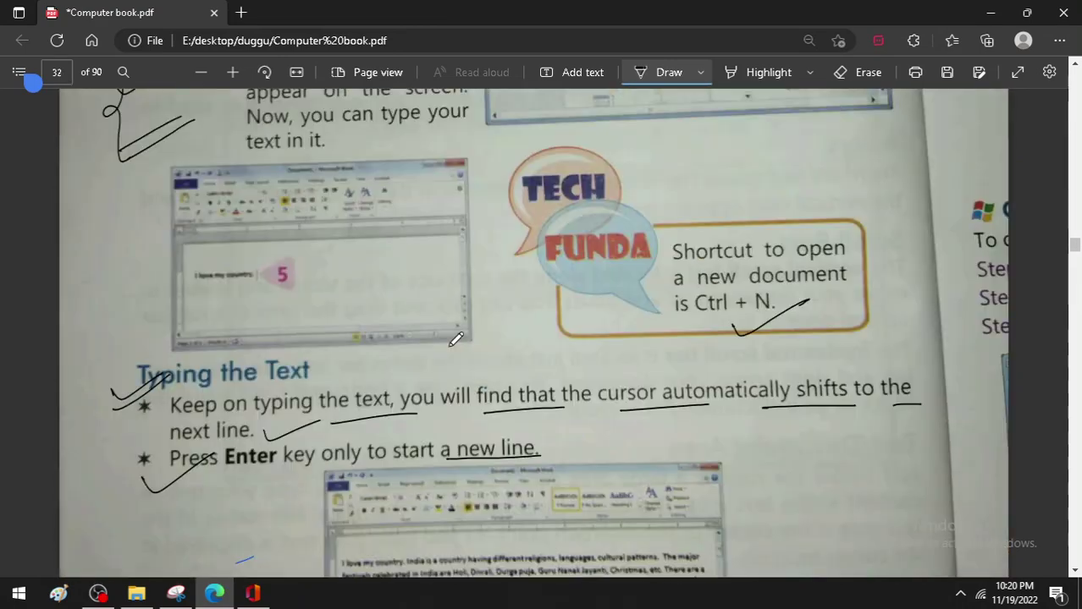
scroll(455, 340, up, 5)
scroll(455, 340, up, 5)
scroll(457, 338, up, 5)
scroll(461, 336, up, 5)
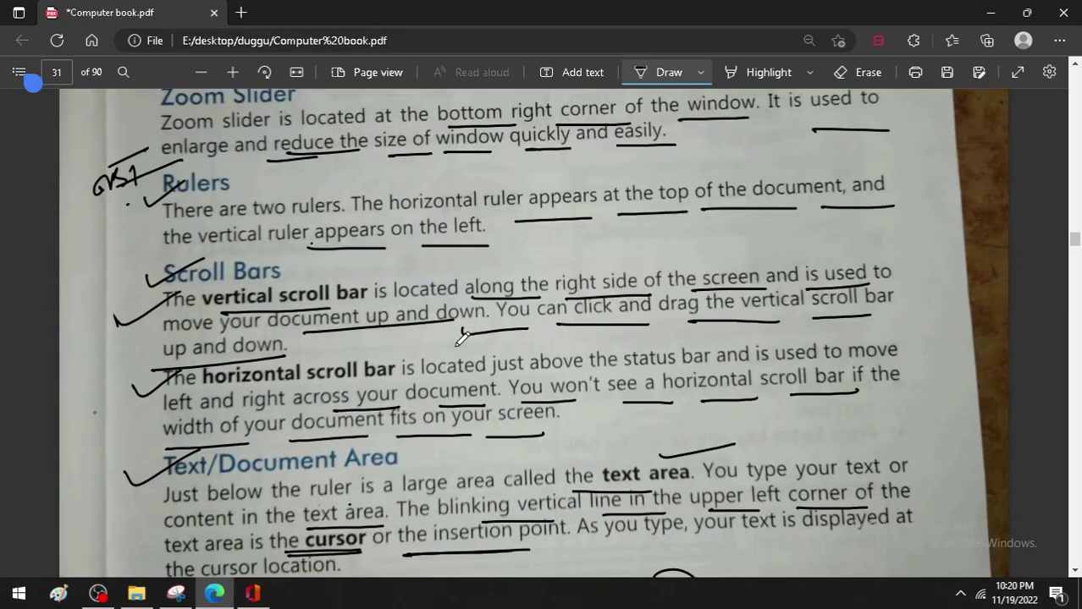
scroll(461, 337, up, 5)
scroll(457, 336, up, 3)
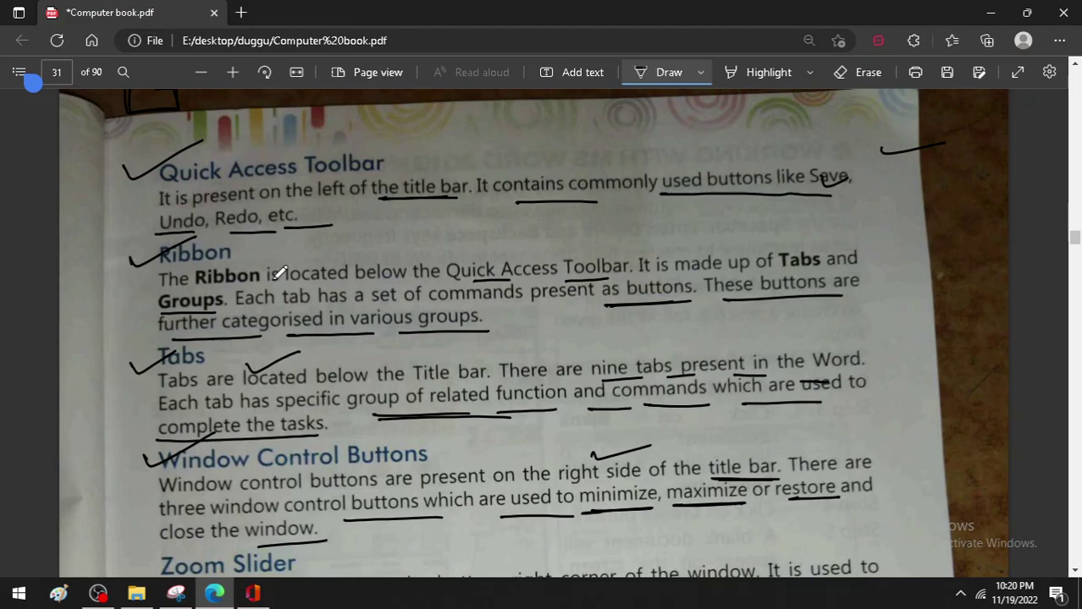
scroll(320, 470, down, 3)
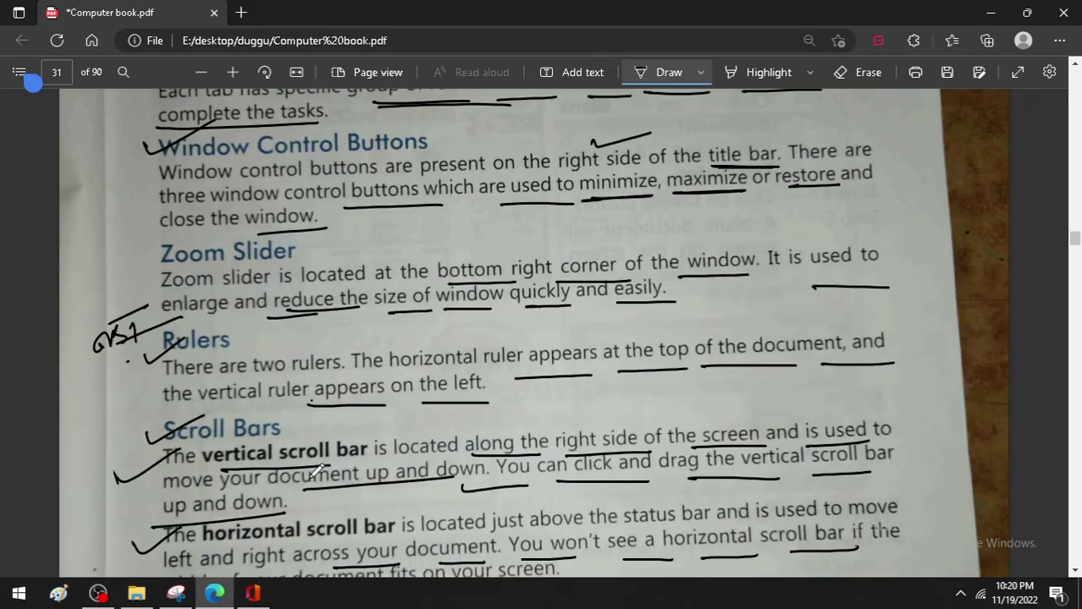
scroll(320, 471, down, 5)
scroll(332, 464, down, 5)
scroll(321, 473, down, 5)
scroll(314, 495, down, 5)
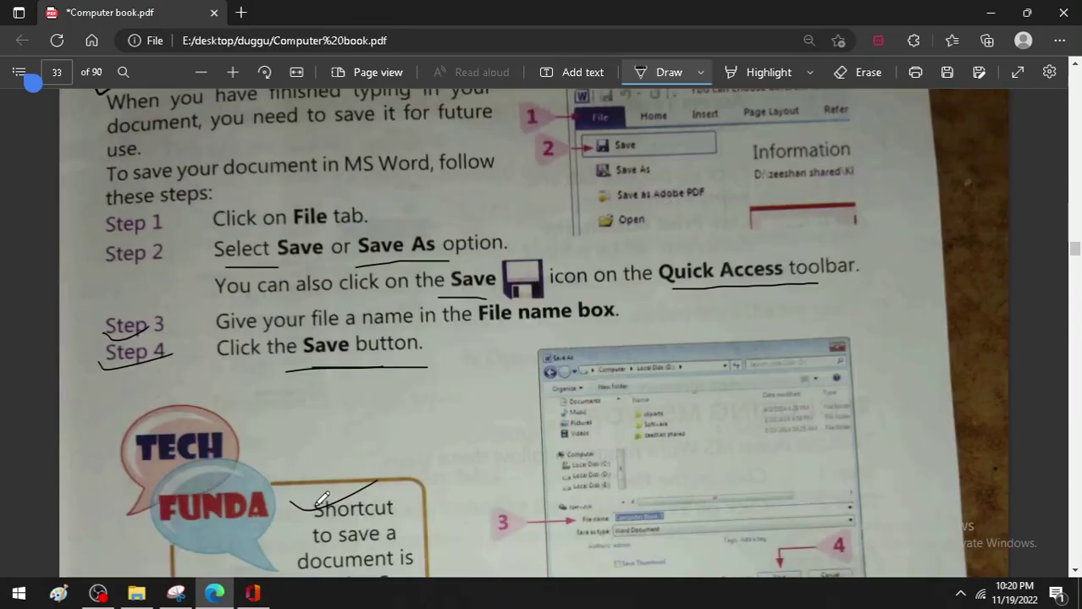
scroll(323, 499, down, 5)
scroll(323, 499, down, 5)
scroll(323, 499, down, 5)
scroll(323, 499, down, 5)
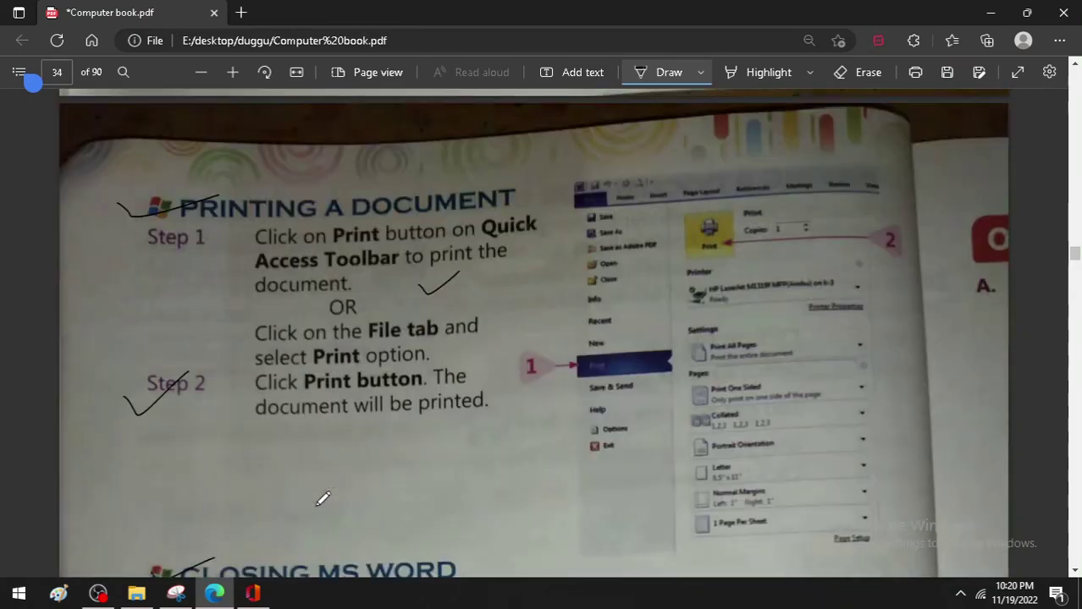
scroll(322, 500, down, 5)
scroll(322, 499, down, 5)
scroll(323, 500, down, 5)
scroll(321, 501, down, 5)
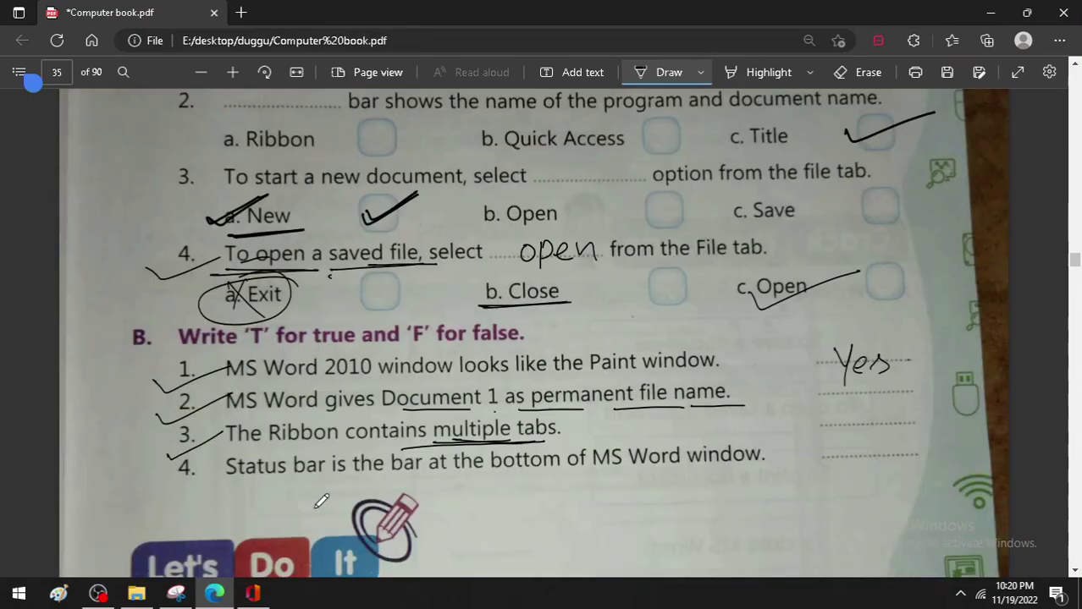
scroll(322, 501, down, 3)
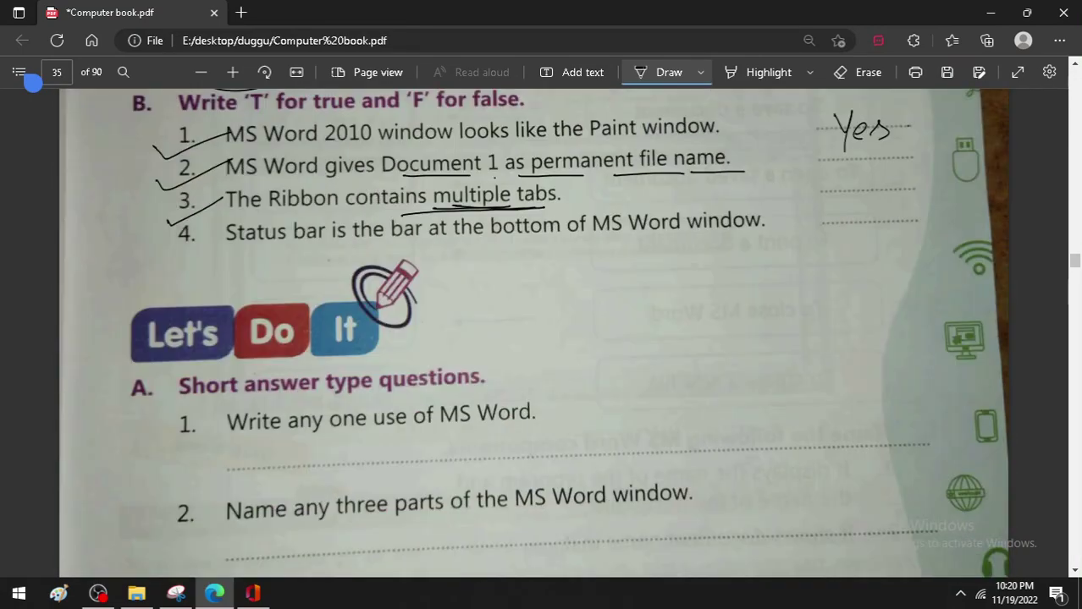
Write '(True)' after statement 3 and underline statement 4 about the status bar
drag(577, 187, 573, 214)
mouse_move(581, 188)
mouse_down()
mouse_move(605, 185)
mouse_move(597, 207)
mouse_up()
drag(602, 198, 671, 193)
drag(238, 253, 771, 240)
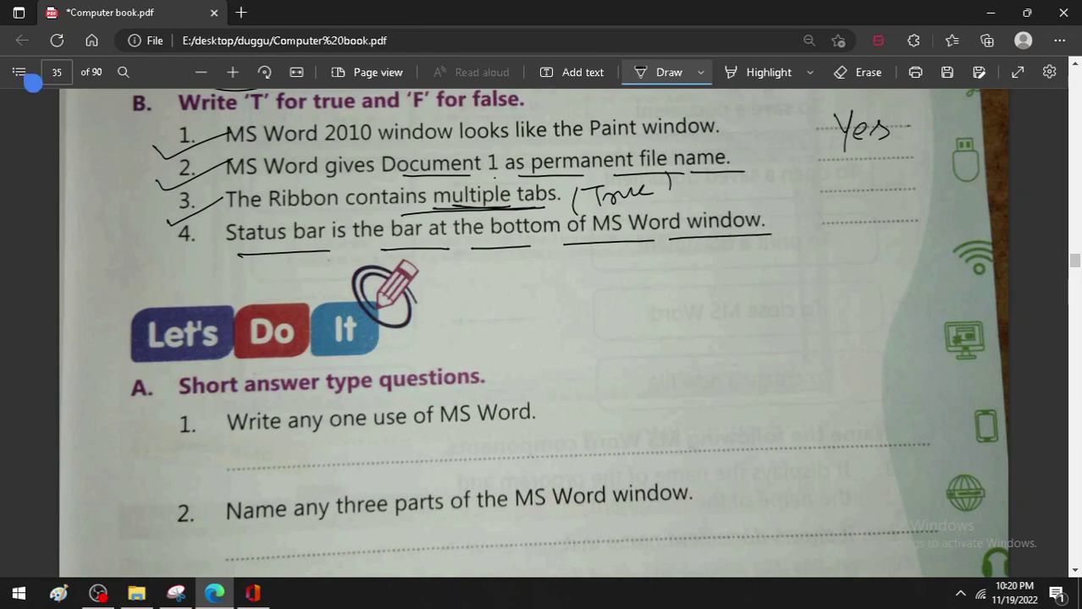
Draw a box beside short-answer question 2 and write an underlined 'True' beside statement 4
mouse_move(71, 536)
mouse_down()
mouse_move(76, 559)
mouse_move(133, 525)
mouse_move(72, 536)
mouse_move(144, 550)
mouse_move(80, 529)
mouse_up()
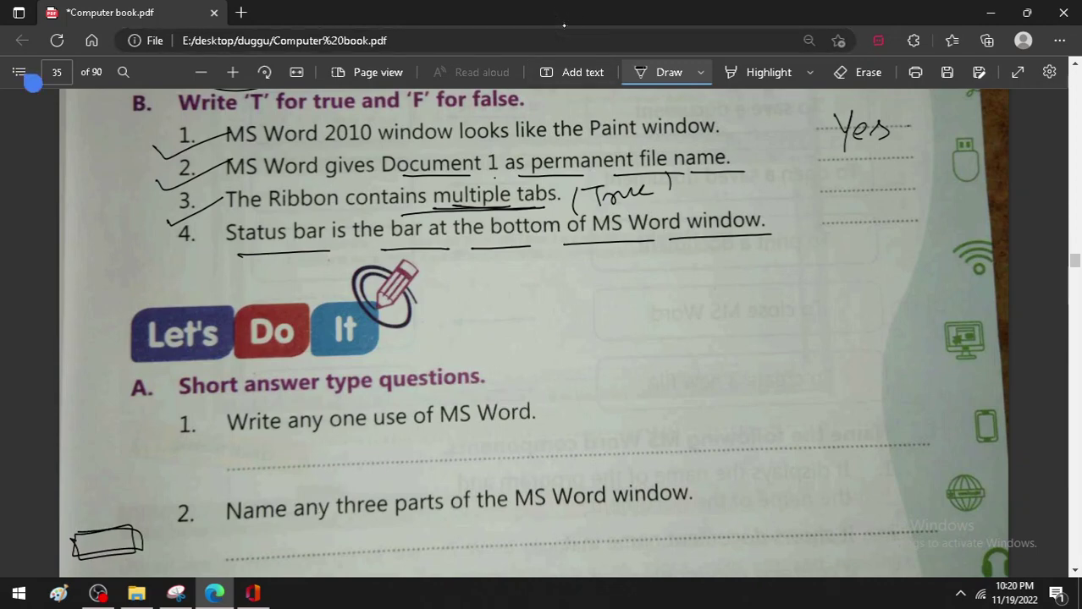
mouse_move(796, 216)
mouse_down()
mouse_move(811, 240)
mouse_move(810, 214)
mouse_move(851, 227)
mouse_move(895, 219)
mouse_up()
drag(813, 252, 921, 241)
scroll(423, 181, down, 4)
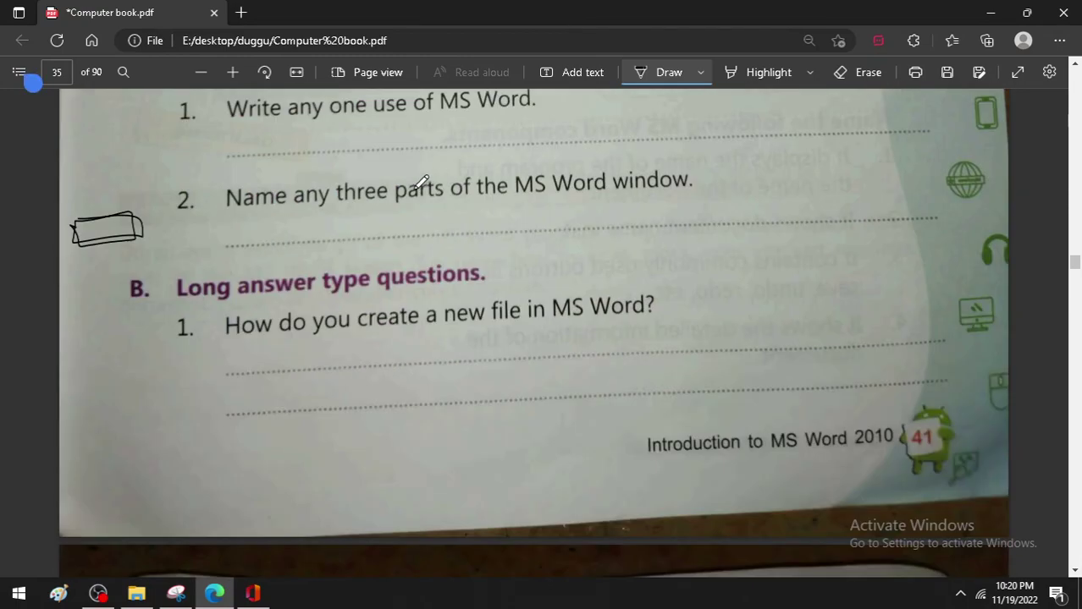
scroll(423, 176, up, 1)
scroll(382, 243, up, 1)
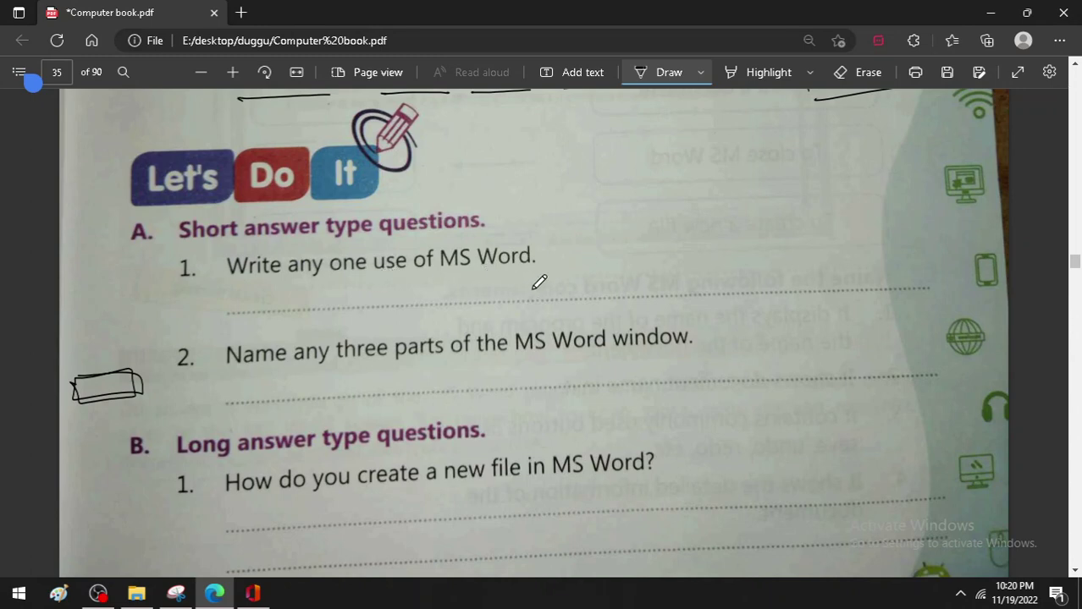
scroll(512, 303, down, 1)
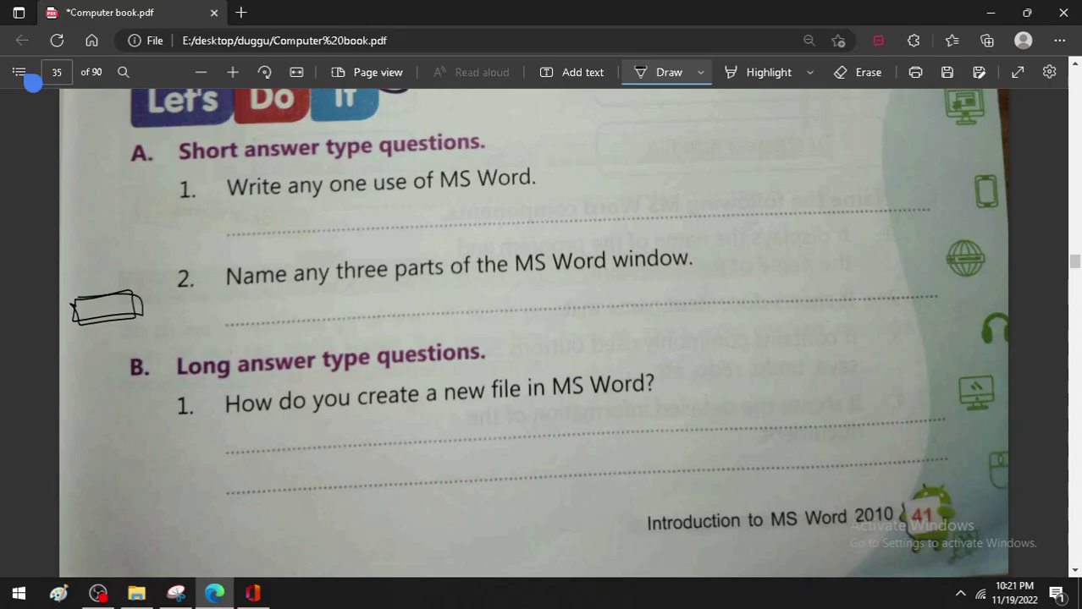
click(253, 594)
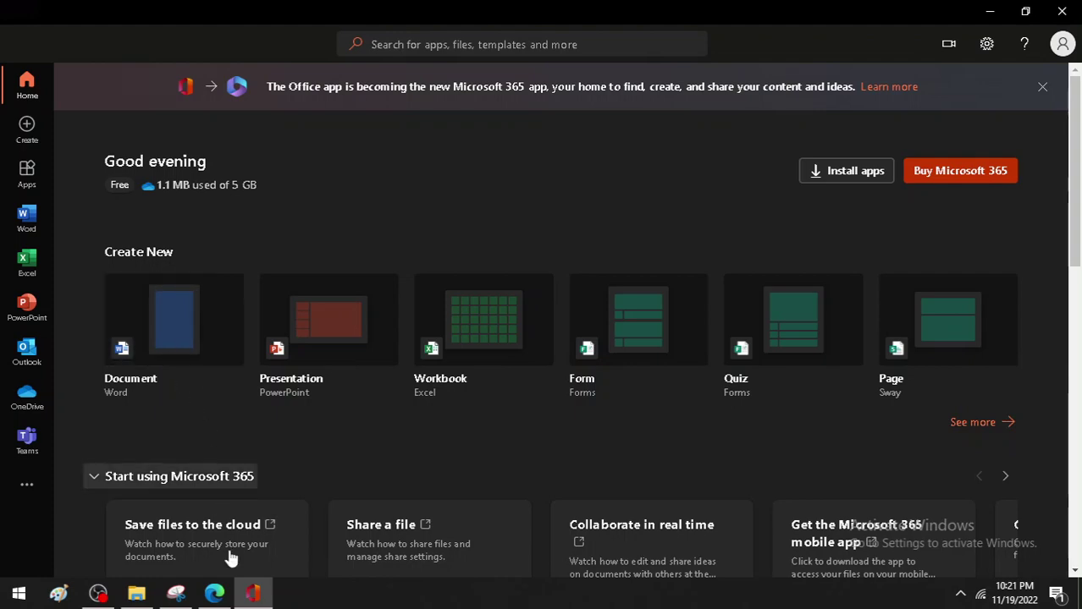
click(265, 596)
Write CTRL S in the save answer box of Crack The Code
scroll(316, 437, down, 3)
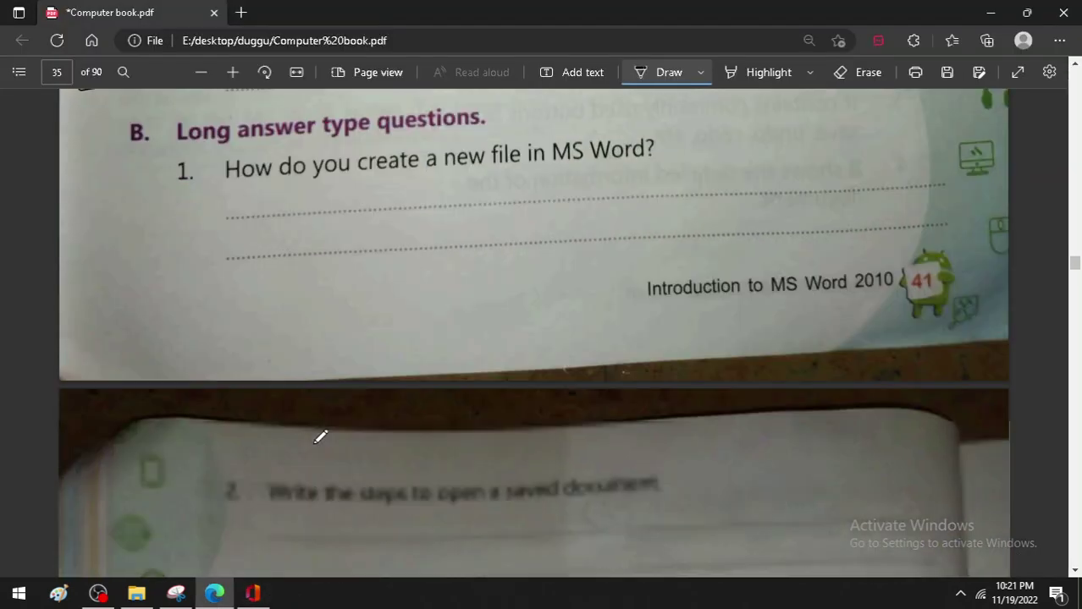
scroll(316, 438, down, 3)
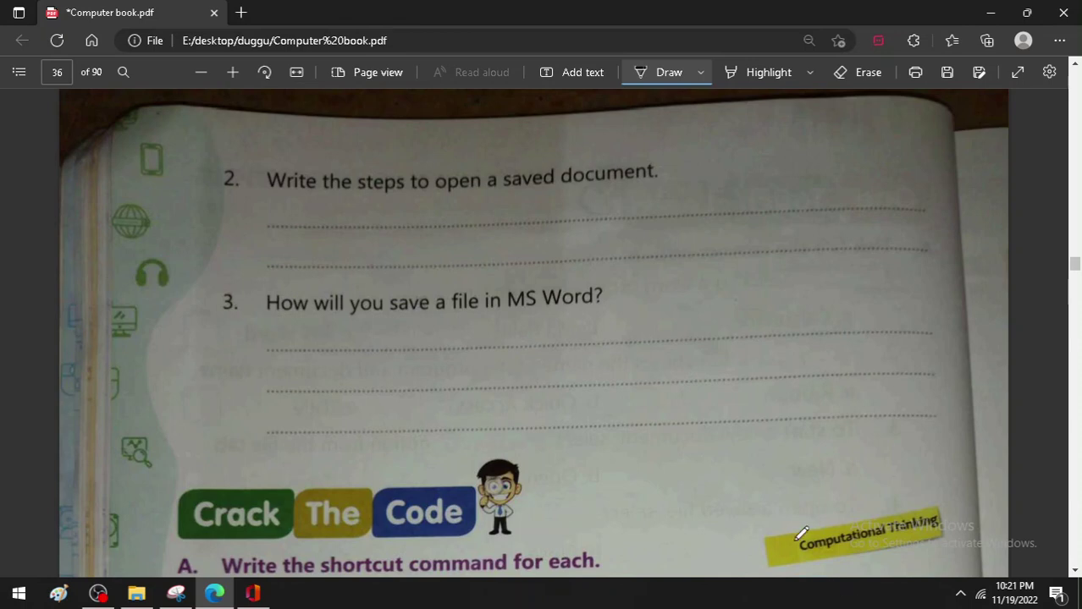
scroll(466, 360, down, 2)
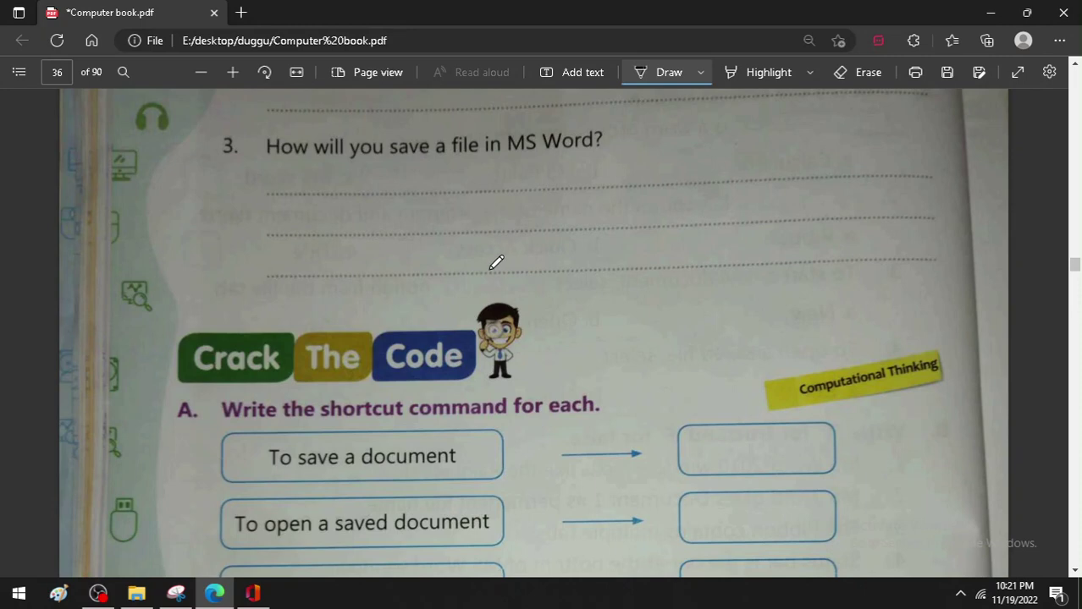
scroll(433, 372, down, 1)
scroll(435, 364, down, 1)
scroll(438, 369, down, 1)
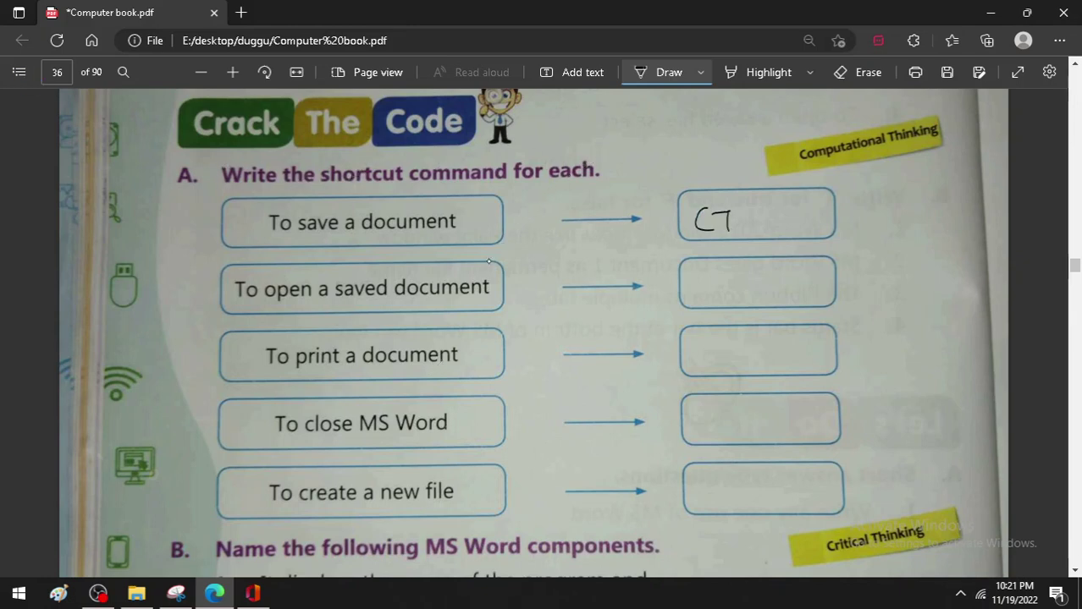
drag(736, 232, 777, 231)
drag(816, 210, 797, 225)
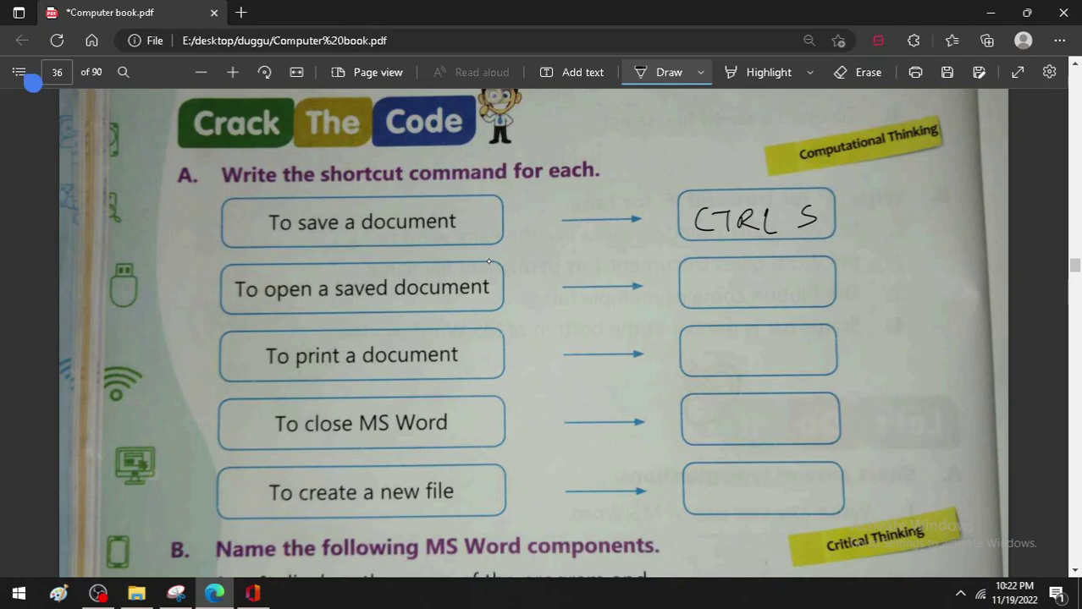
Underline the open and print prompts, writing CTRL O and CTRL P in their boxes
drag(318, 312, 428, 307)
drag(730, 276, 729, 301)
mouse_move(738, 301)
mouse_down()
mouse_move(739, 277)
mouse_move(753, 301)
mouse_up()
mouse_move(761, 281)
mouse_down()
mouse_move(777, 305)
mouse_move(805, 276)
mouse_up()
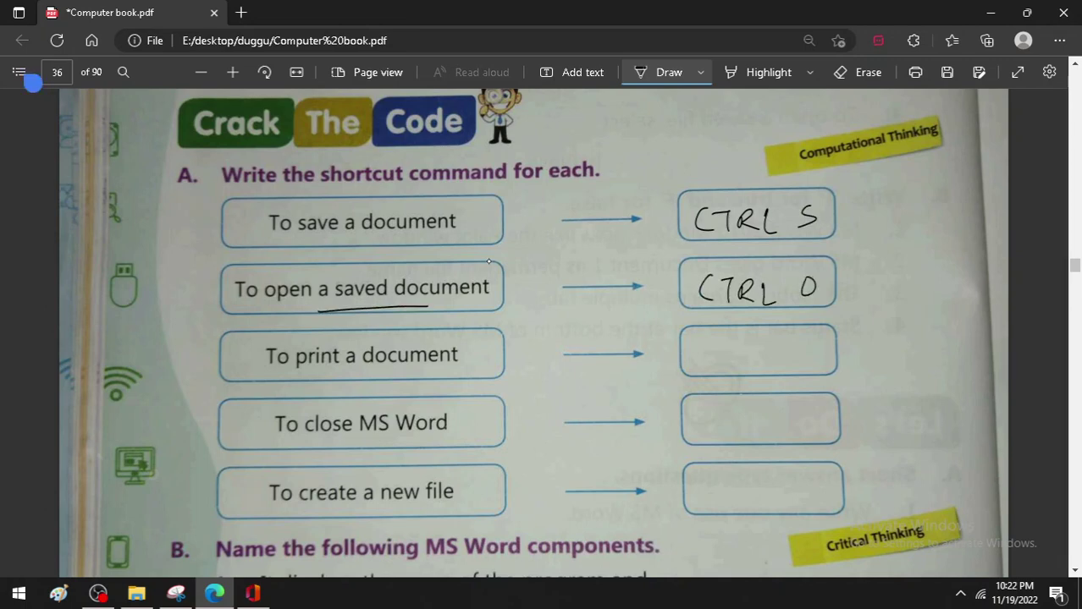
drag(292, 383, 475, 373)
mouse_move(707, 341)
mouse_down()
mouse_move(705, 360)
mouse_move(728, 341)
mouse_up()
mouse_move(719, 342)
mouse_down()
mouse_move(721, 364)
mouse_move(767, 369)
mouse_up()
mouse_move(799, 340)
mouse_down()
mouse_move(800, 366)
mouse_move(806, 347)
mouse_up()
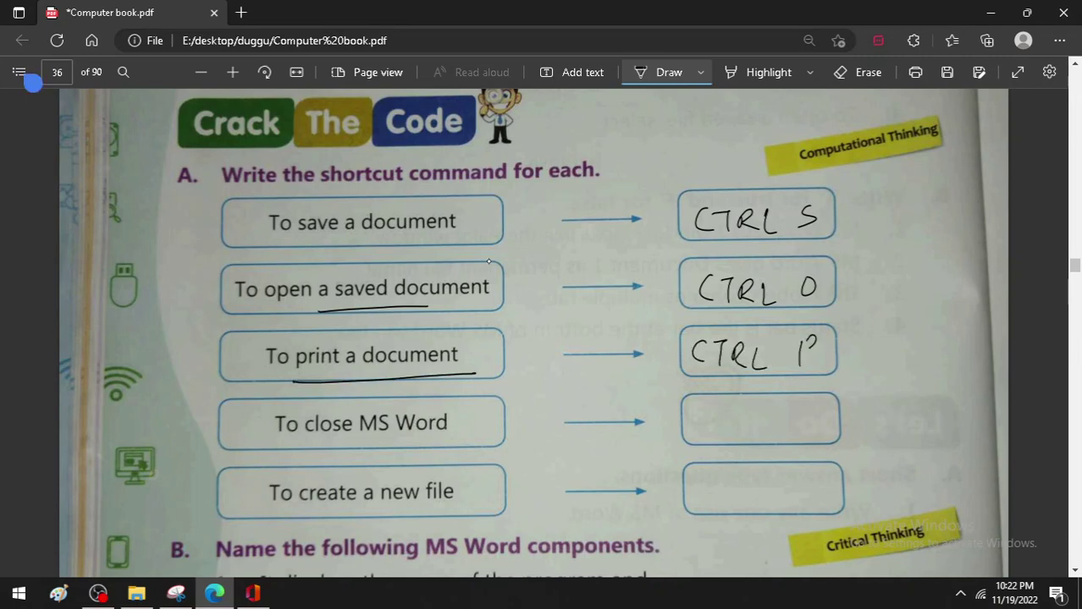
Underline the close-Word and new-file prompts, writing ALT-F4 and CTRL N beside them
drag(294, 453, 518, 438)
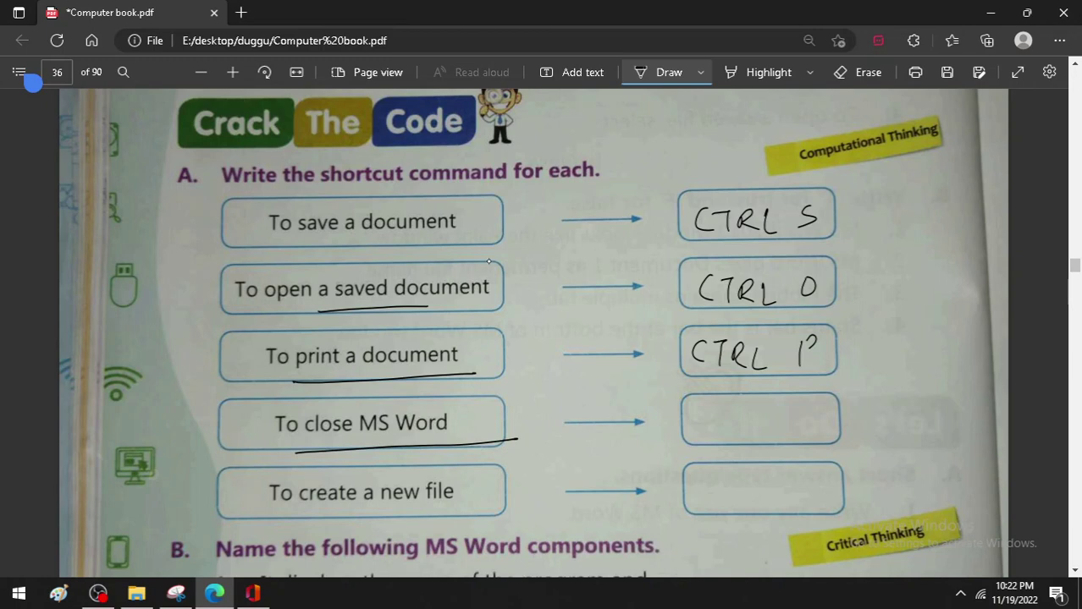
mouse_move(692, 446)
mouse_down()
mouse_move(726, 446)
mouse_move(746, 416)
mouse_up()
drag(735, 418, 736, 446)
mouse_move(748, 433)
mouse_down()
mouse_move(797, 415)
mouse_move(821, 439)
mouse_move(814, 445)
mouse_up()
drag(346, 511, 478, 508)
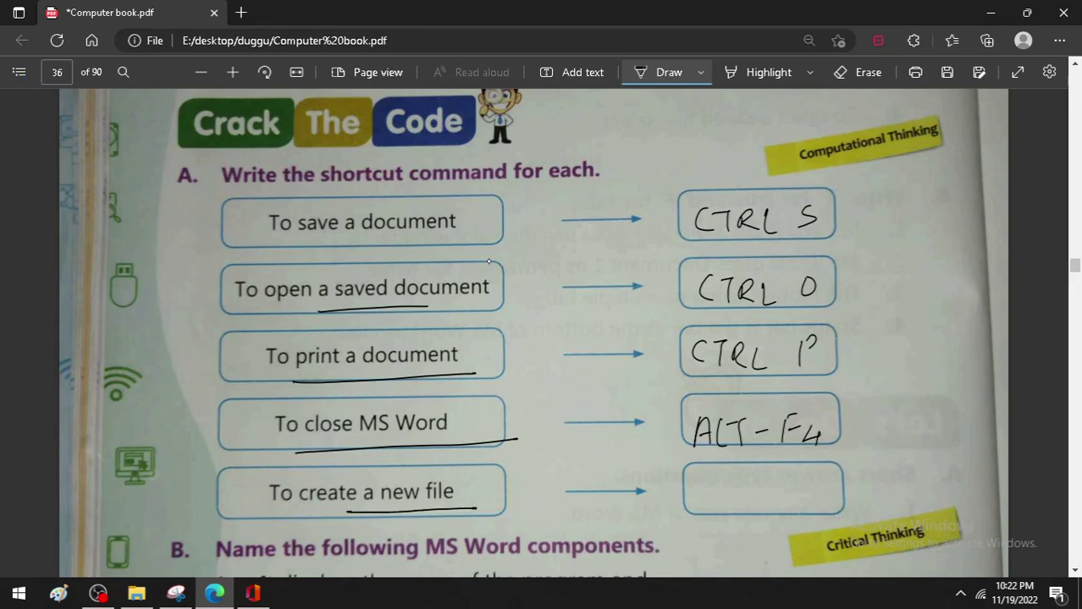
drag(713, 478, 737, 477)
mouse_move(725, 479)
mouse_down()
mouse_move(724, 506)
mouse_move(782, 505)
mouse_up()
drag(797, 506, 823, 481)
drag(797, 514, 853, 498)
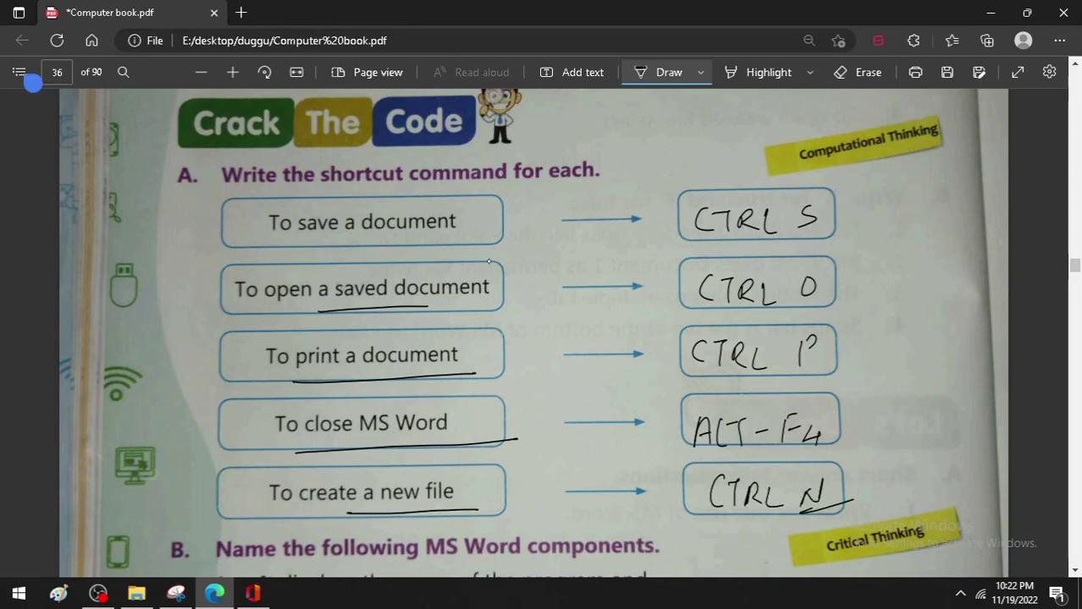
scroll(122, 302, down, 2)
Scroll page 36 down past the filled Crack The Code answers to section B's MS Word components
scroll(123, 302, down, 2)
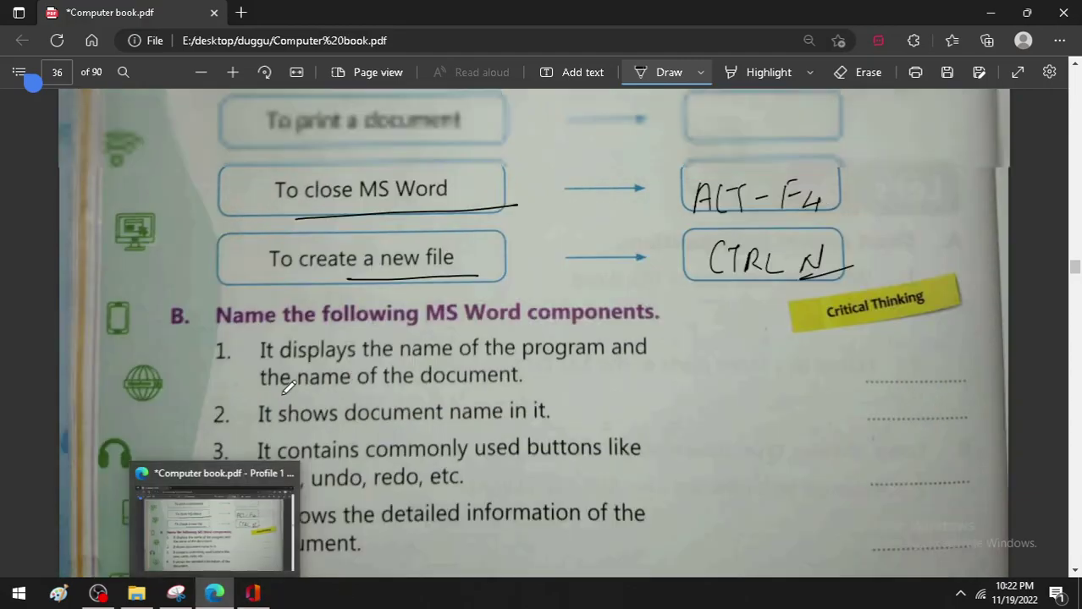
scroll(306, 354, up, 5)
scroll(307, 354, up, 2)
scroll(306, 353, up, 5)
scroll(307, 353, up, 5)
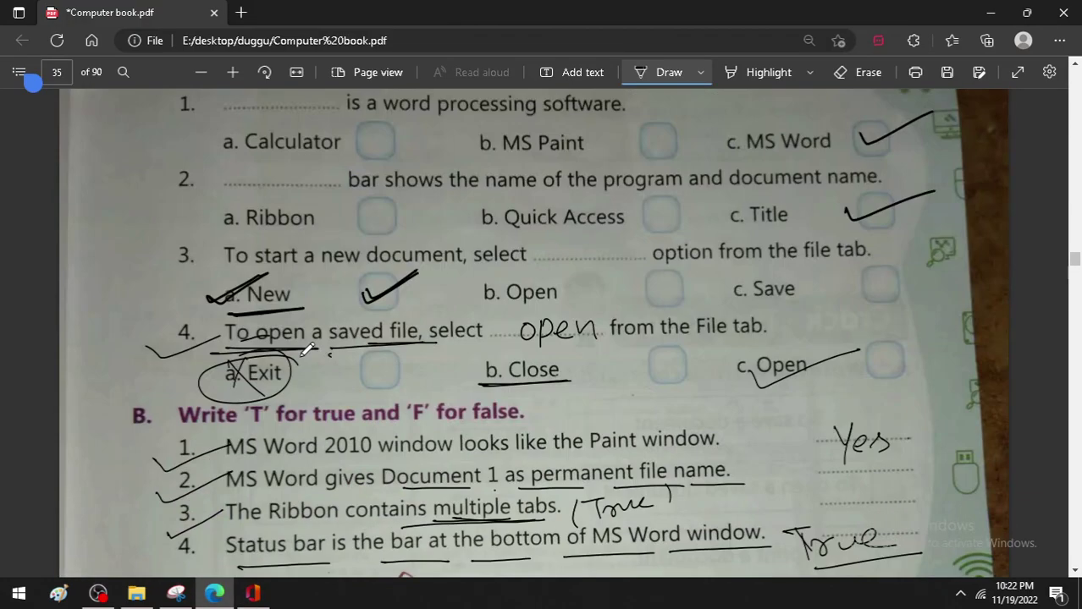
scroll(306, 353, up, 7)
scroll(307, 353, up, 4)
scroll(323, 303, down, 2)
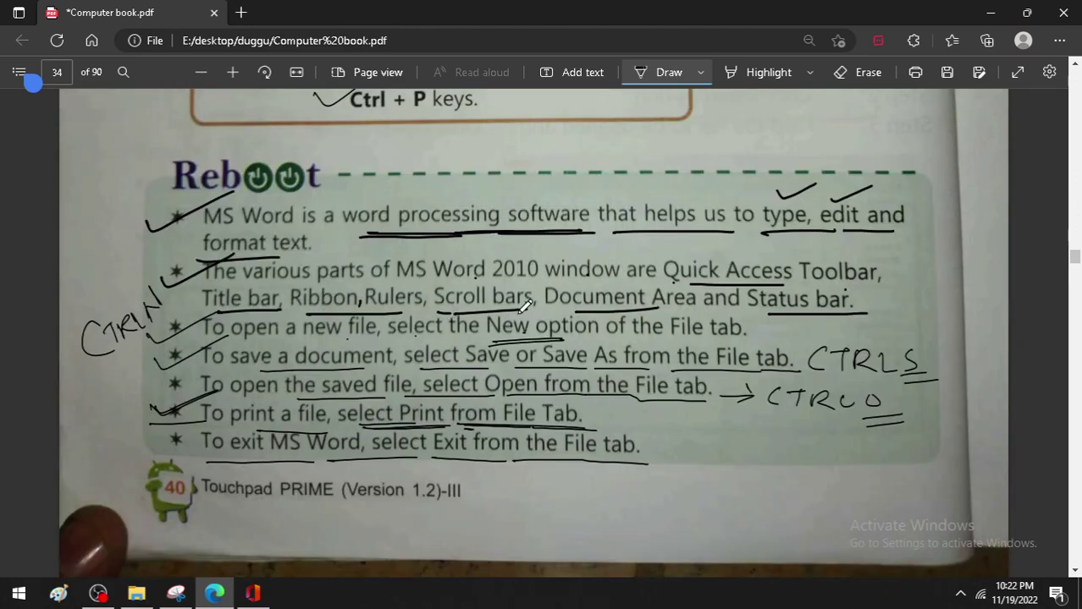
scroll(641, 303, up, 4)
scroll(641, 303, up, 4)
scroll(642, 303, up, 4)
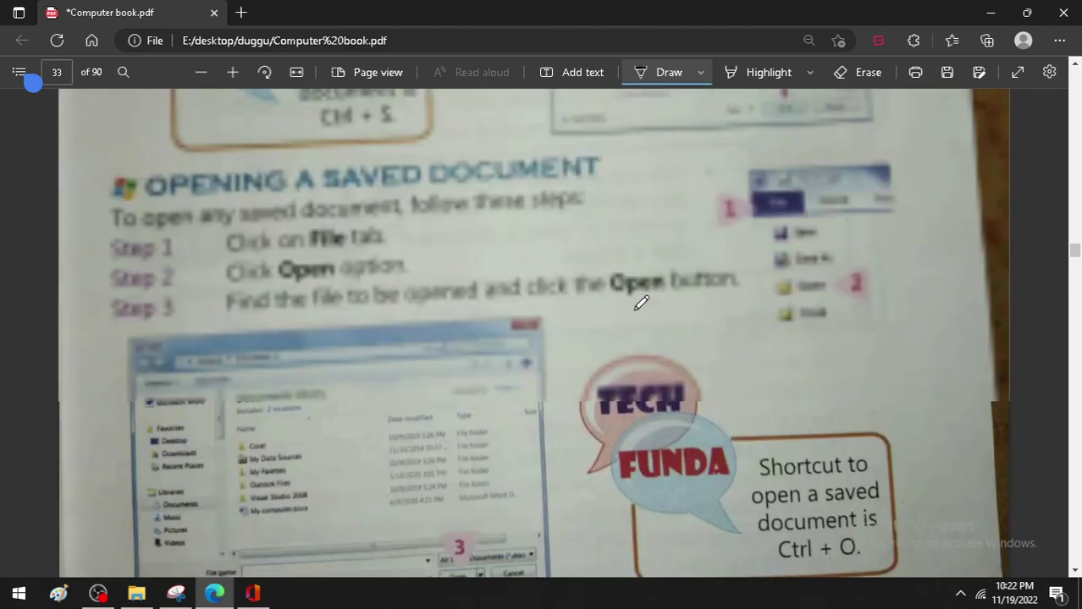
scroll(641, 303, up, 4)
scroll(642, 303, up, 4)
scroll(642, 303, up, 4)
scroll(641, 302, up, 4)
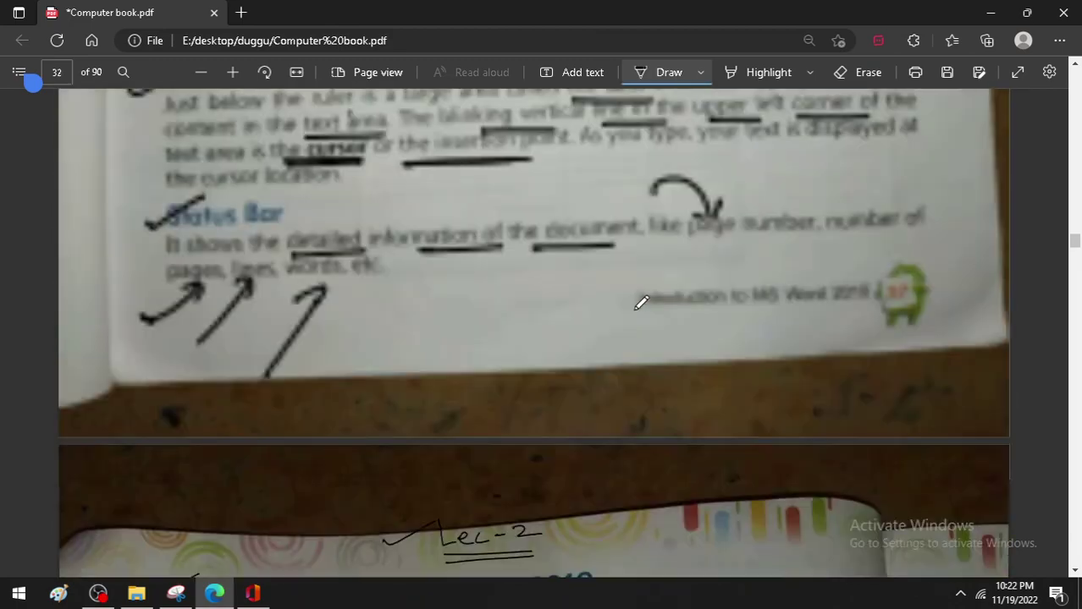
scroll(647, 297, up, 4)
scroll(656, 292, up, 4)
scroll(656, 292, up, 4)
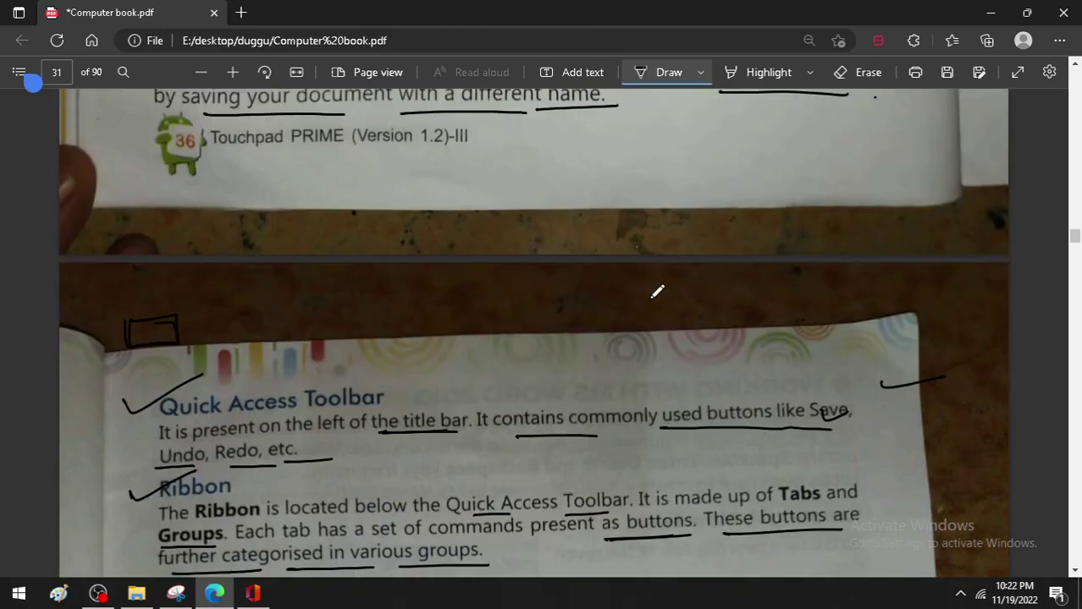
scroll(657, 291, up, 4)
scroll(643, 294, up, 4)
scroll(633, 297, down, 4)
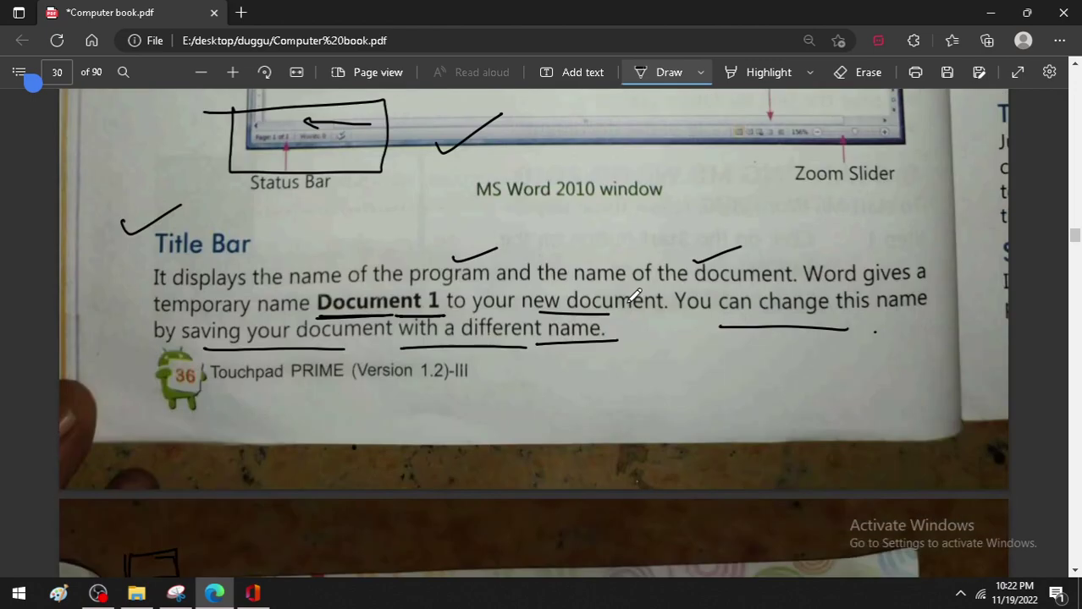
scroll(635, 296, up, 3)
scroll(643, 279, up, 2)
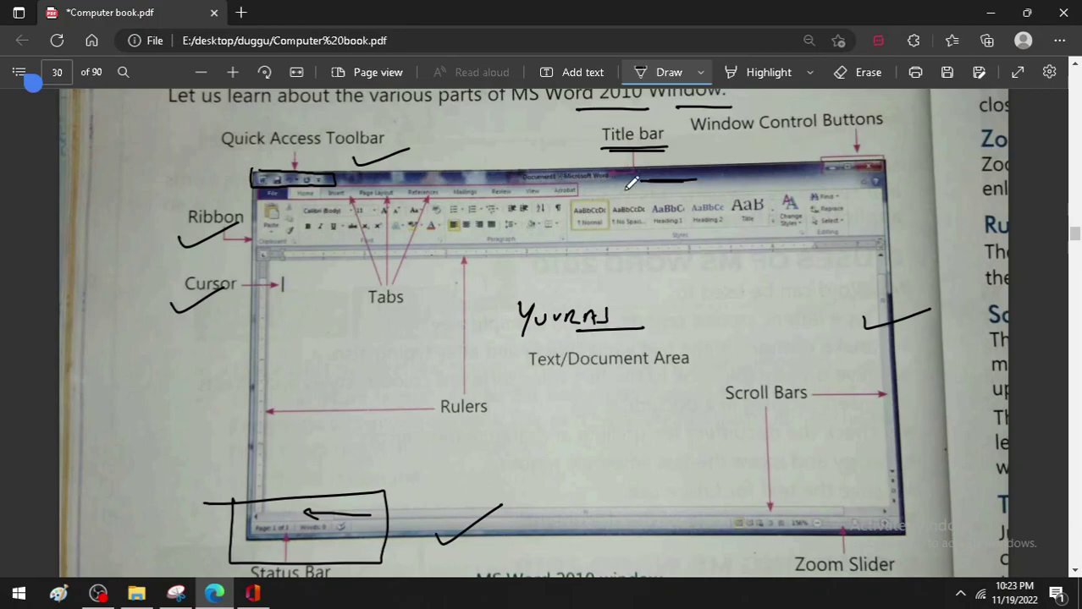
scroll(583, 279, down, 5)
scroll(516, 373, down, 5)
scroll(520, 368, down, 2)
scroll(526, 363, up, 4)
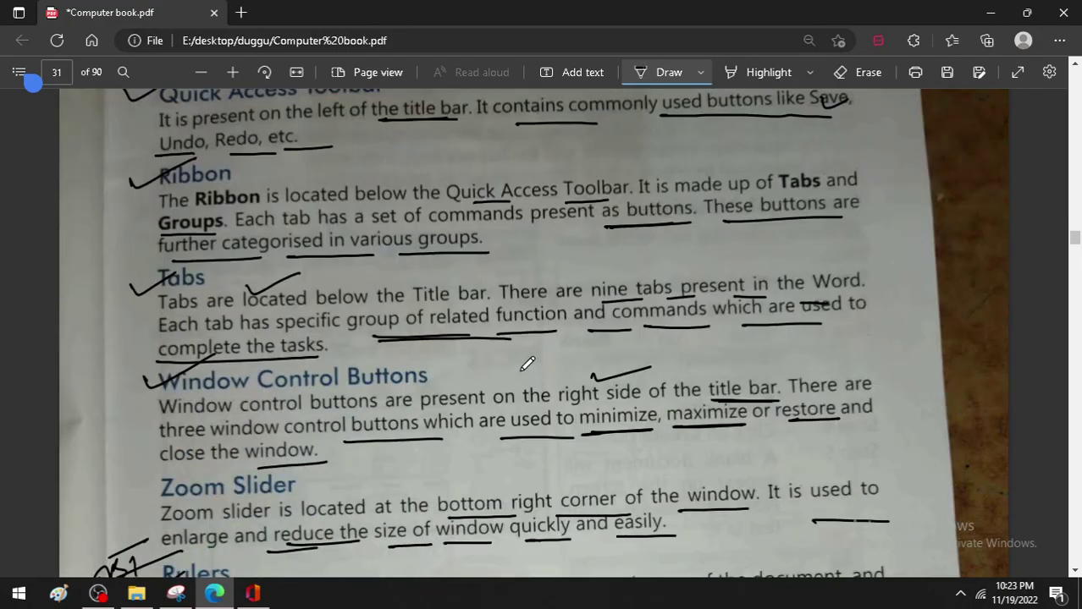
scroll(526, 362, up, 4)
scroll(529, 376, down, 4)
scroll(537, 424, down, 5)
scroll(541, 437, down, 5)
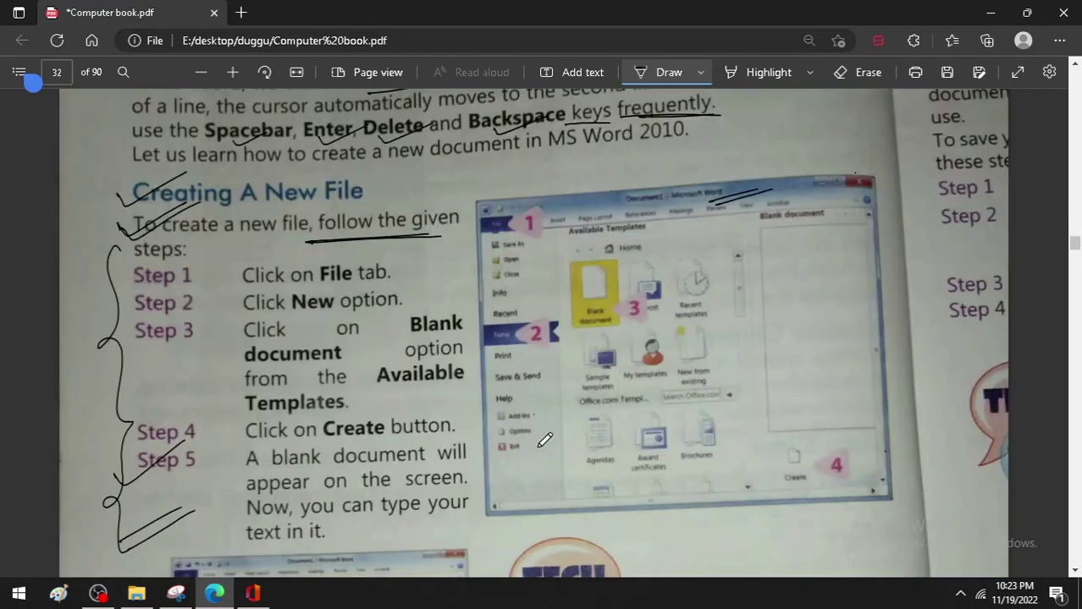
scroll(546, 440, down, 5)
scroll(542, 439, down, 4)
scroll(537, 435, down, 5)
scroll(545, 427, down, 5)
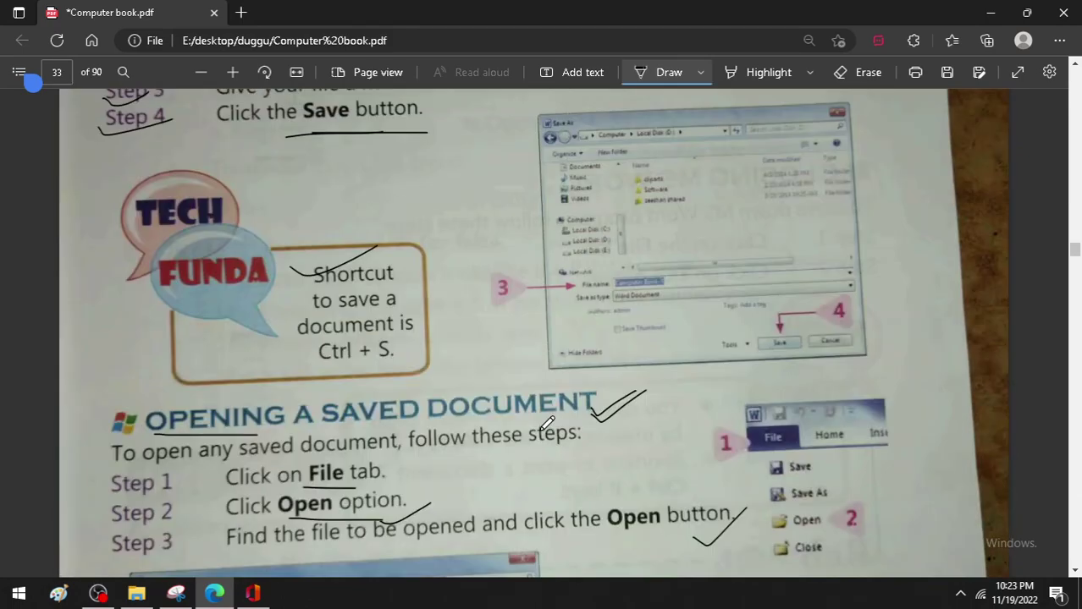
scroll(546, 423, down, 5)
scroll(546, 428, down, 5)
scroll(546, 427, down, 5)
scroll(546, 425, down, 5)
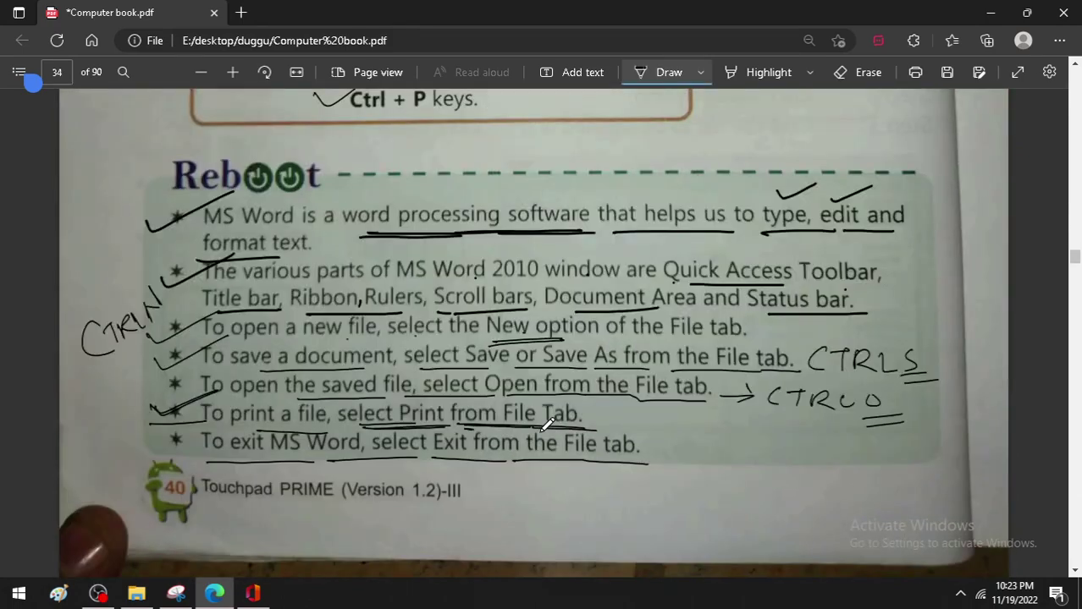
scroll(546, 425, down, 5)
scroll(541, 427, down, 5)
scroll(542, 430, down, 5)
scroll(536, 433, down, 5)
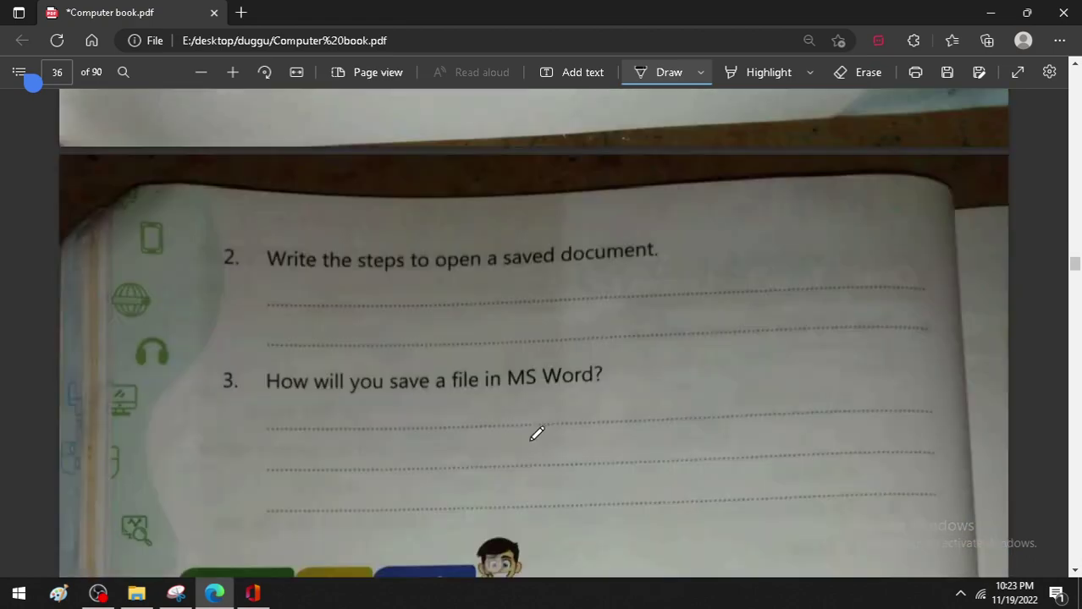
scroll(533, 432, down, 5)
scroll(529, 430, down, 5)
scroll(500, 408, down, 5)
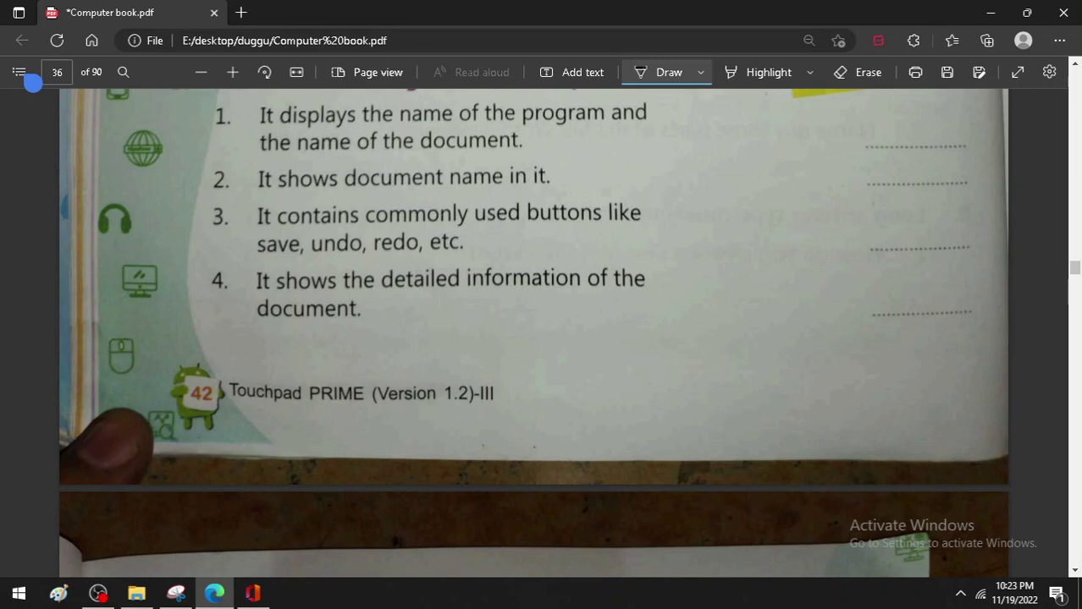
Handwrite 'Title Bar' beside item 1, underline 'it.' in item 2 and begin its answer
mouse_move(828, 120)
mouse_down()
mouse_move(865, 117)
mouse_move(851, 149)
mouse_up()
mouse_move(867, 130)
mouse_down()
mouse_move(868, 148)
mouse_move(904, 123)
mouse_up()
mouse_move(892, 124)
mouse_down()
mouse_move(893, 149)
mouse_move(969, 136)
mouse_up()
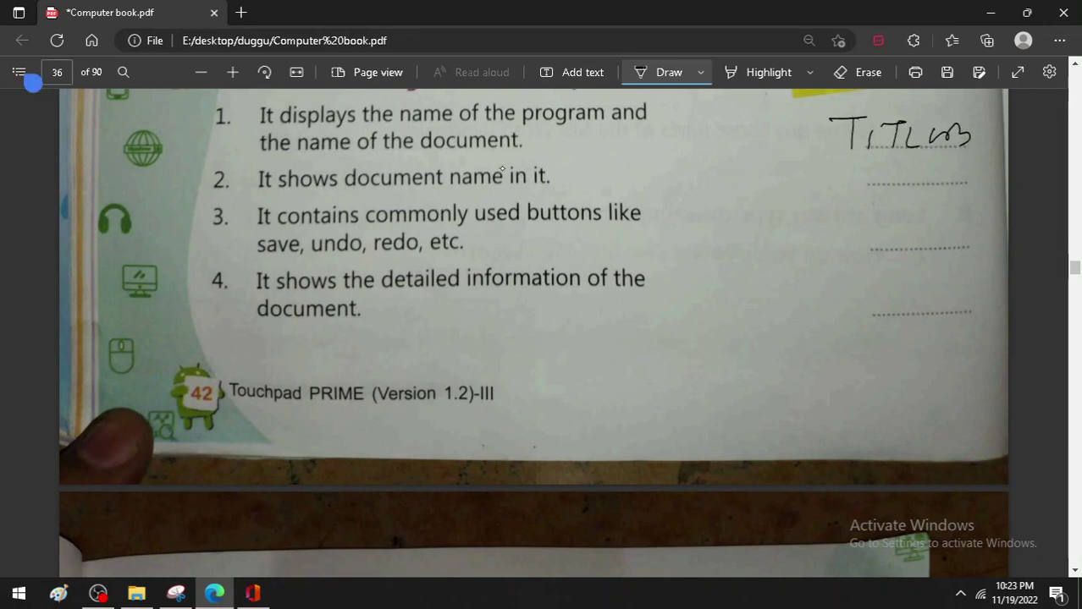
drag(503, 194, 556, 181)
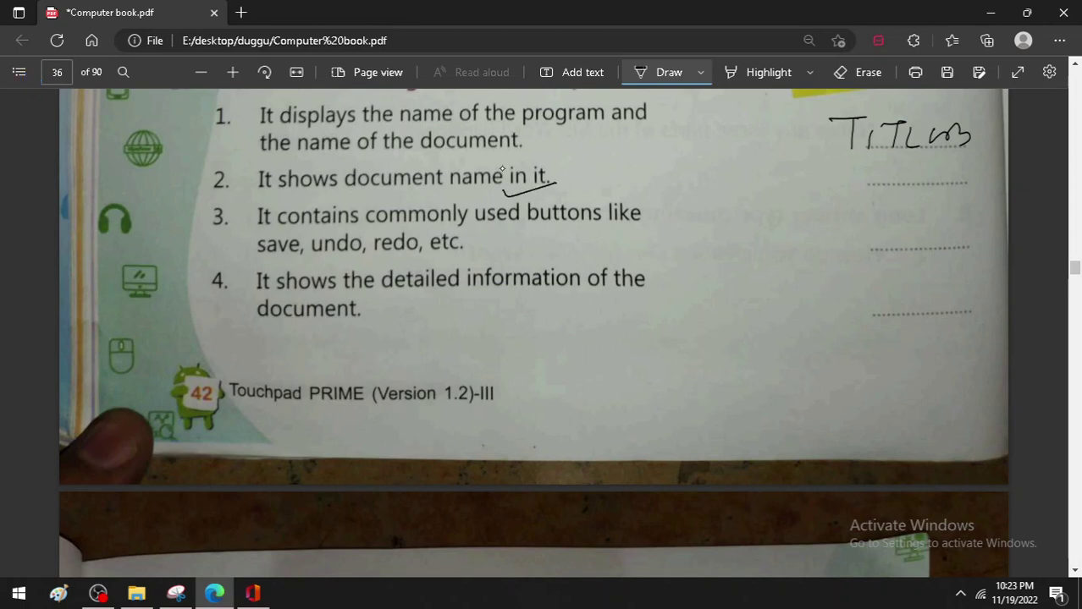
drag(804, 167, 848, 166)
drag(826, 168, 825, 201)
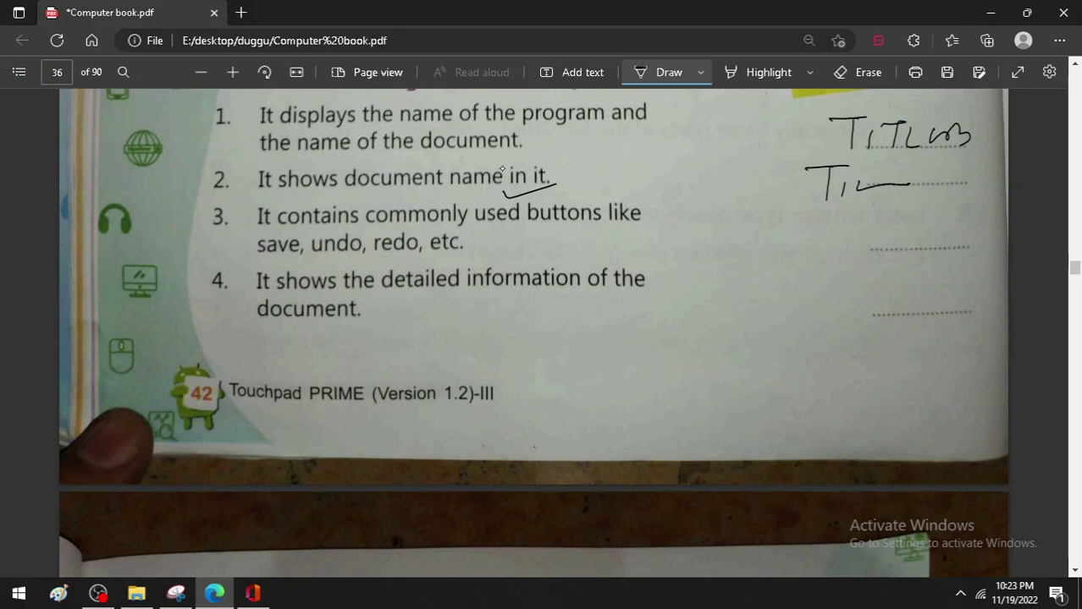
Underline item 3's key words and draw a box in the margin beside item 1
drag(396, 232, 596, 233)
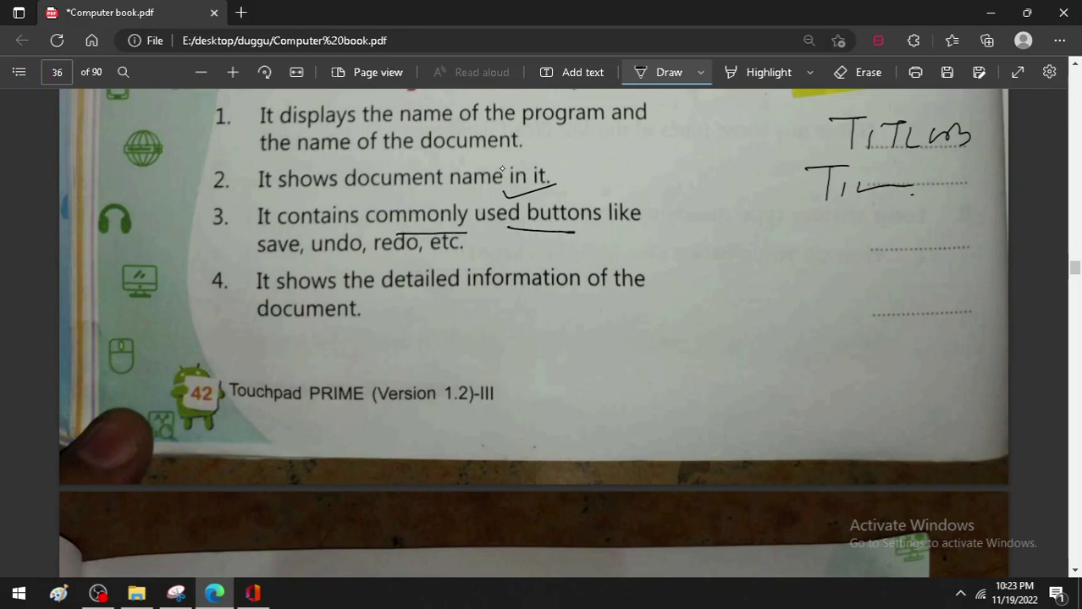
drag(259, 259, 452, 254)
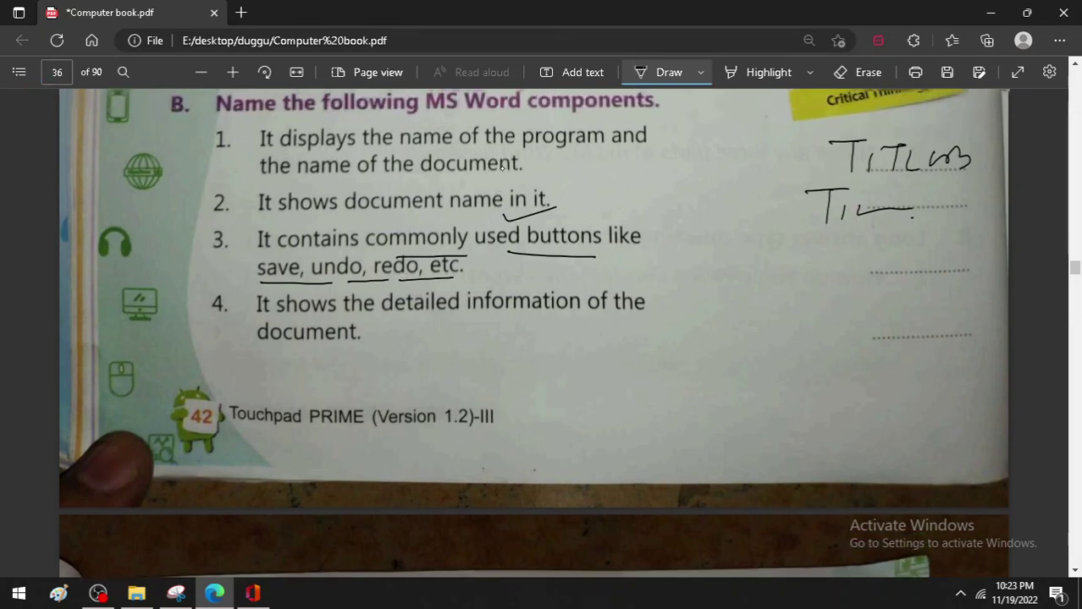
scroll(502, 169, up, 1)
drag(86, 135, 158, 153)
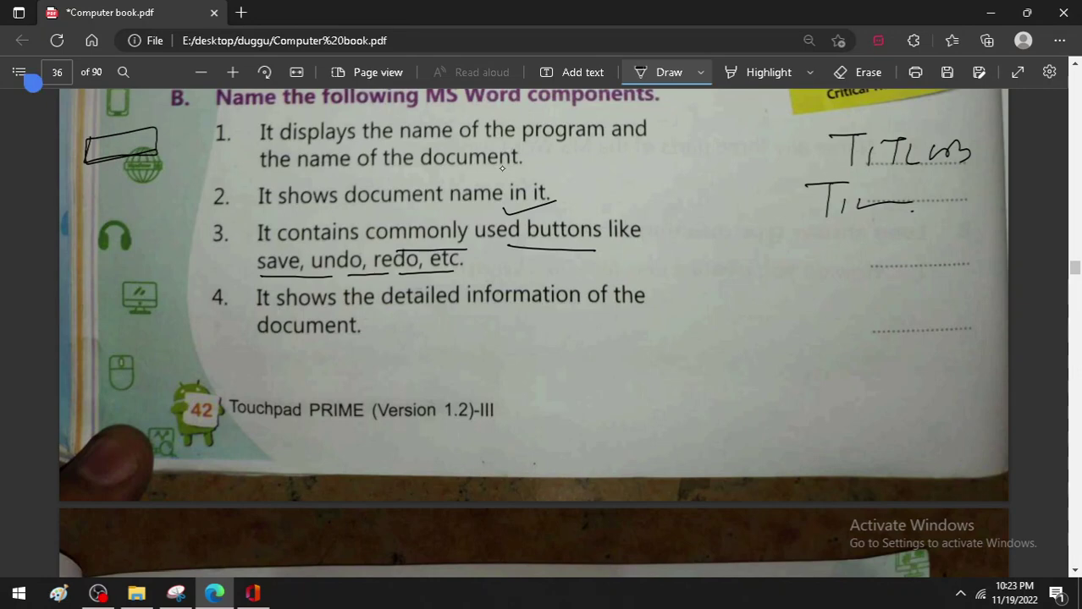
drag(85, 137, 85, 159)
drag(83, 159, 147, 151)
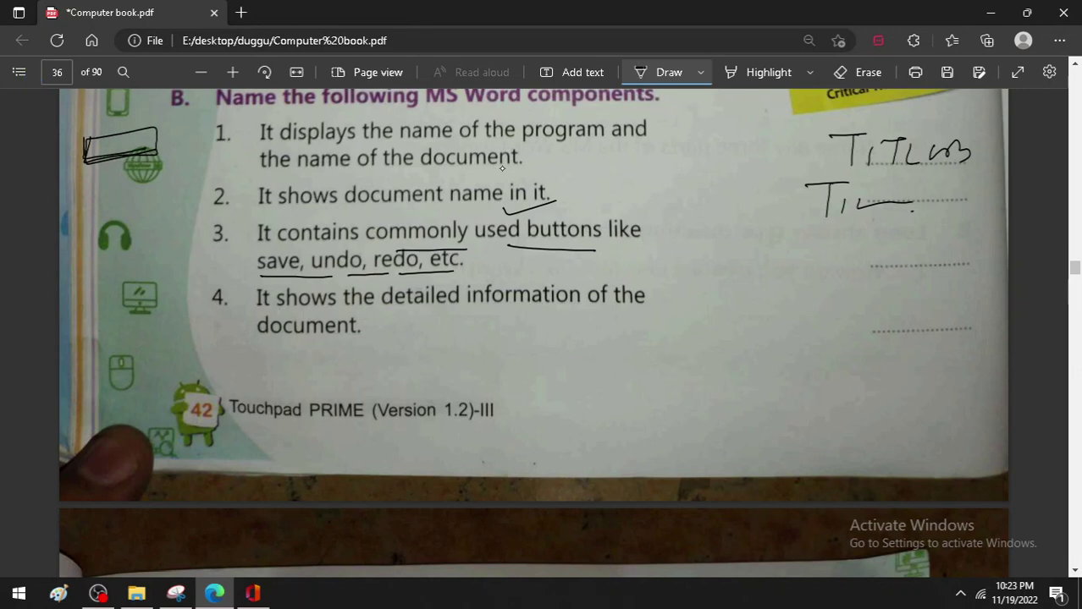
click(33, 82)
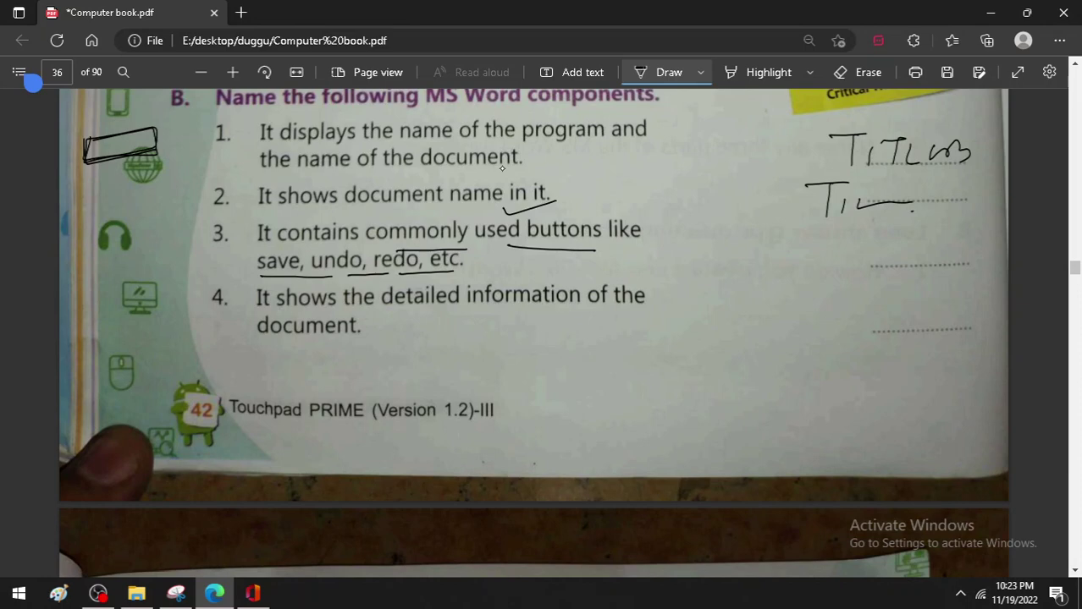
Write 'Quick Access Bar' after an arrow for item 3, then underline and arrow item 4's key words
mouse_move(586, 264)
mouse_down()
mouse_move(684, 263)
mouse_move(676, 269)
mouse_up()
mouse_move(726, 227)
mouse_down()
mouse_move(735, 271)
mouse_move(809, 254)
mouse_move(929, 269)
mouse_move(961, 254)
mouse_move(970, 264)
mouse_up()
mouse_move(965, 272)
mouse_down()
mouse_move(990, 252)
mouse_move(1005, 275)
mouse_up()
drag(355, 313, 639, 317)
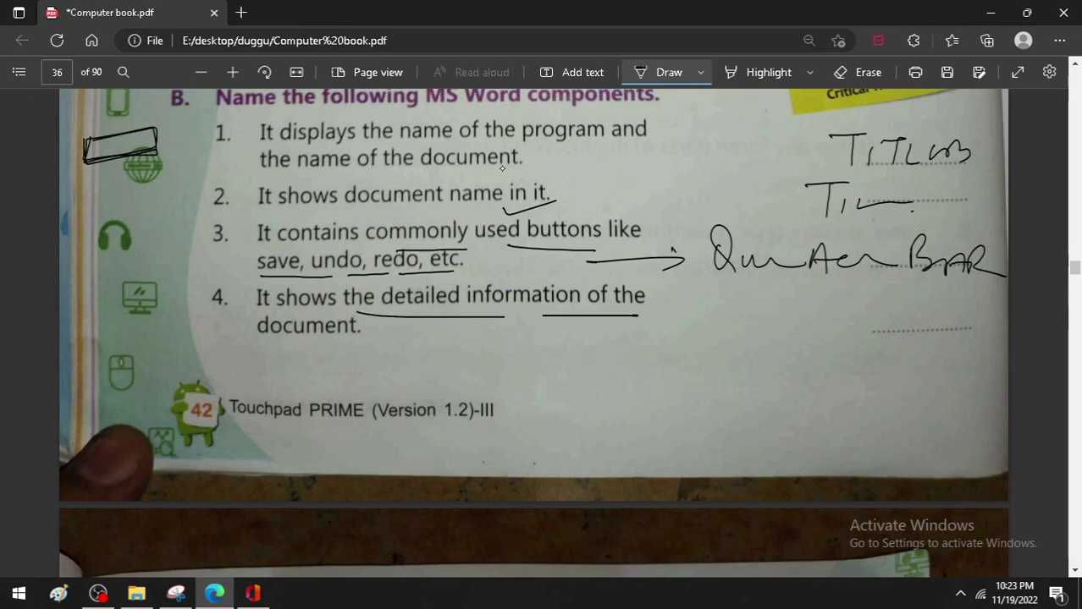
drag(242, 353, 374, 346)
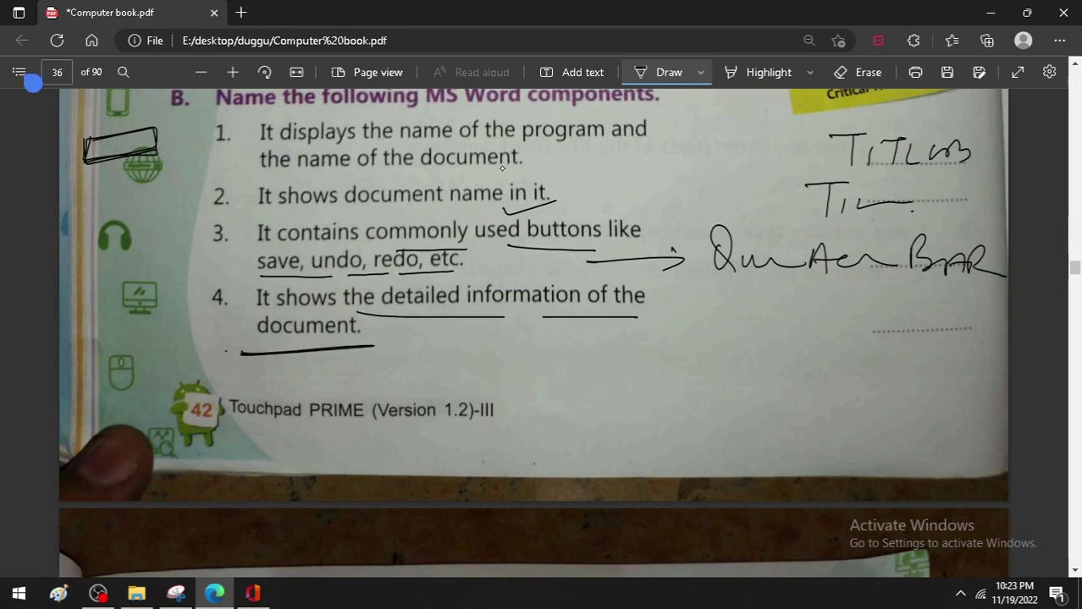
mouse_move(584, 320)
mouse_down()
mouse_move(689, 319)
mouse_move(686, 330)
mouse_up()
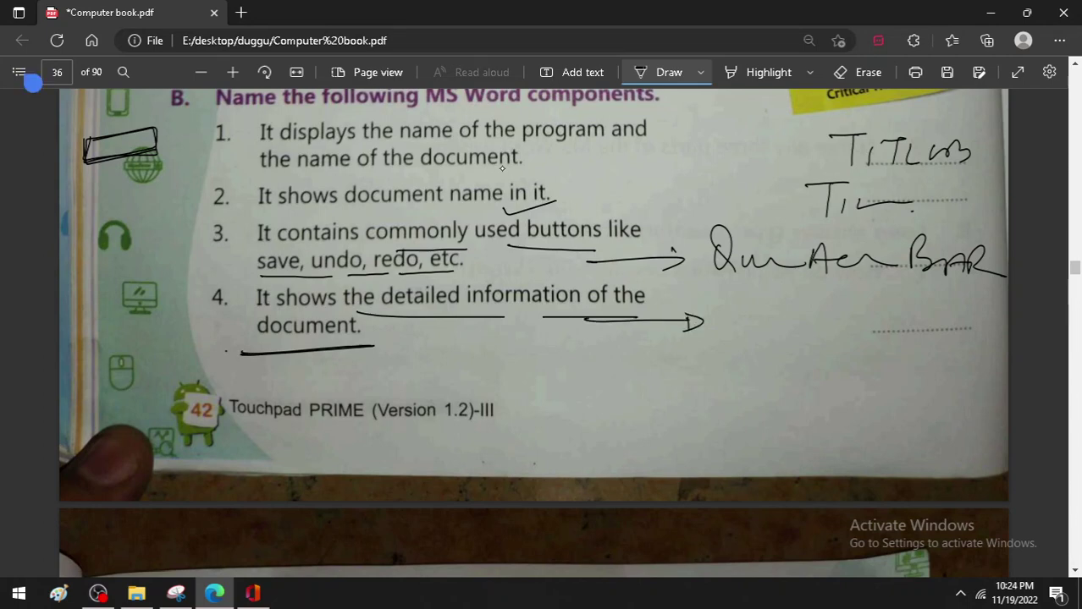
Outline the page number 42 in ink and handwrite the answer for item 4
drag(187, 435, 187, 501)
mouse_move(112, 440)
mouse_down()
mouse_move(267, 467)
mouse_move(158, 425)
mouse_up()
mouse_move(123, 467)
mouse_down()
mouse_move(258, 470)
mouse_move(247, 406)
mouse_move(135, 432)
mouse_up()
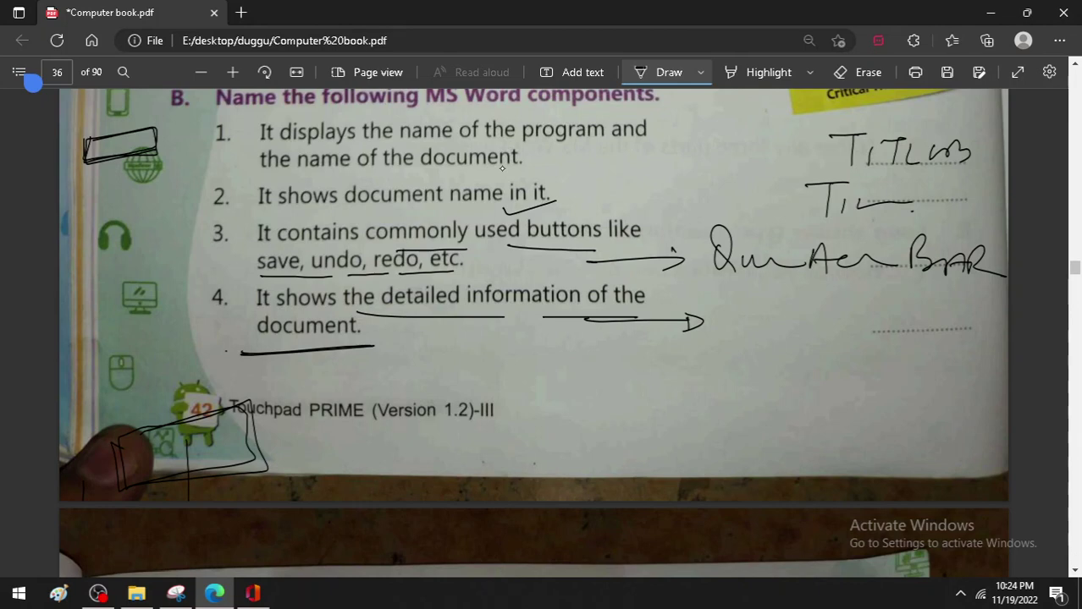
mouse_move(791, 344)
mouse_down()
mouse_move(777, 404)
mouse_move(783, 440)
mouse_up()
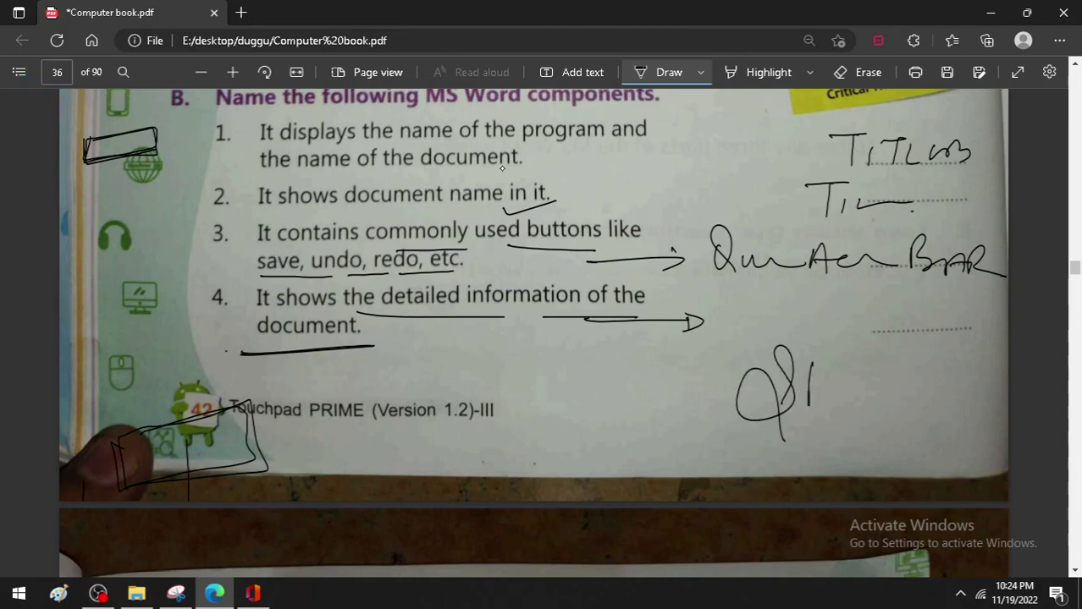
drag(800, 364, 825, 423)
mouse_move(834, 351)
mouse_down()
mouse_move(867, 389)
mouse_move(912, 396)
mouse_move(947, 385)
mouse_up()
drag(936, 381, 969, 379)
drag(292, 389, 342, 370)
Tick the first FUN in LAB task and its sub-task (a) Open MS Word 2010
scroll(576, 135, down, 5)
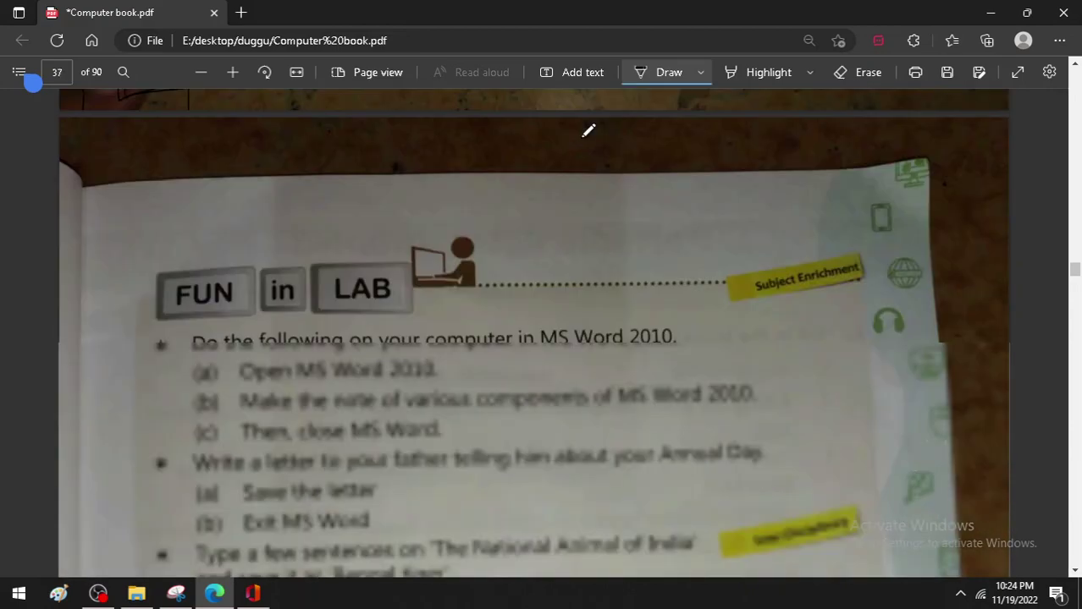
scroll(593, 279, down, 2)
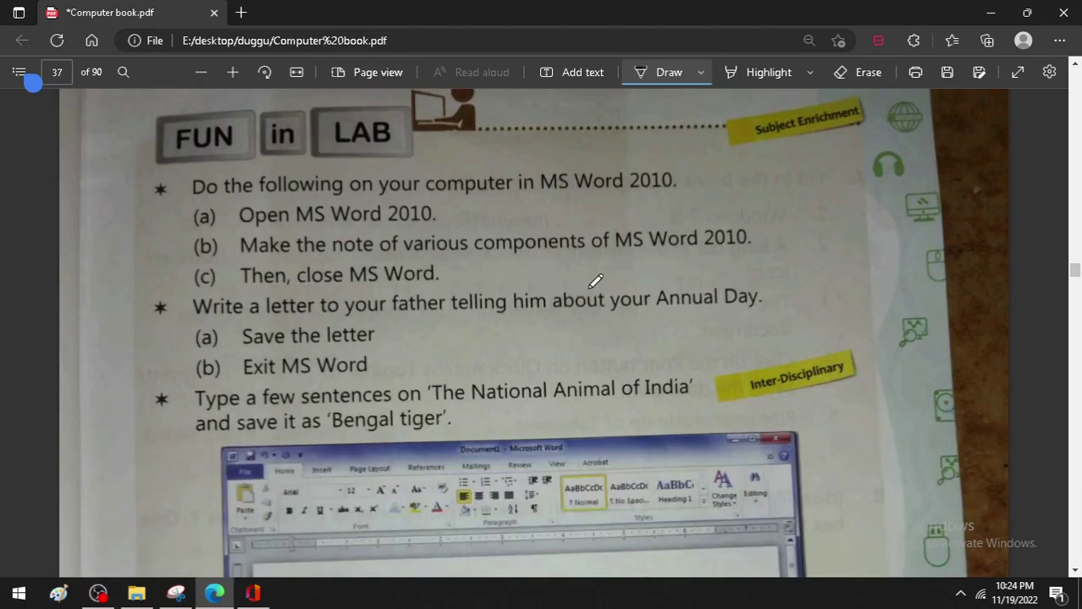
scroll(576, 296, down, 2)
scroll(554, 313, down, 3)
scroll(549, 330, up, 3)
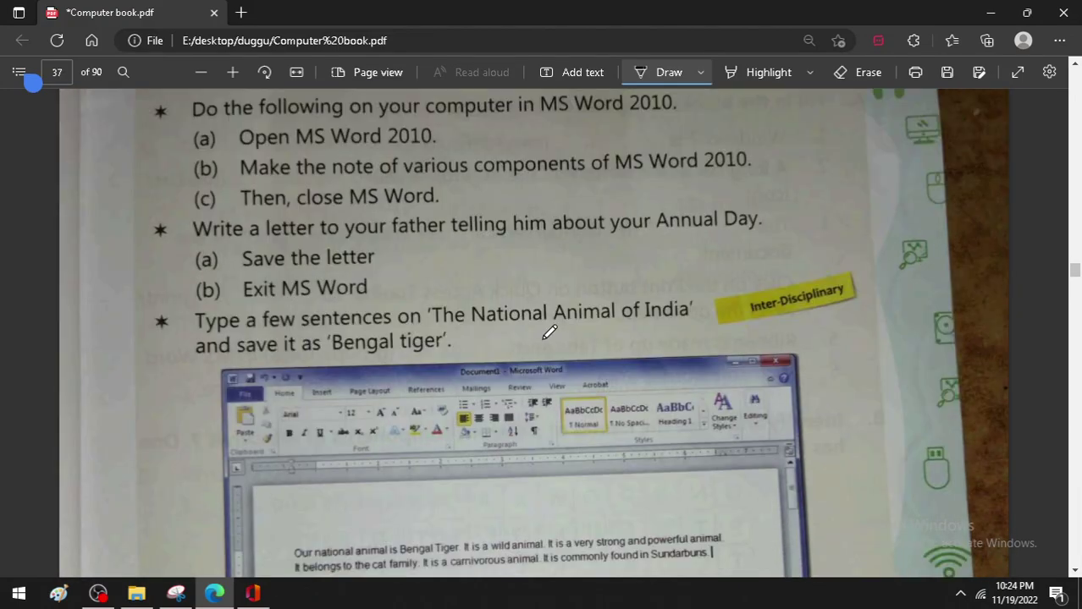
scroll(452, 311, up, 2)
scroll(385, 311, up, 2)
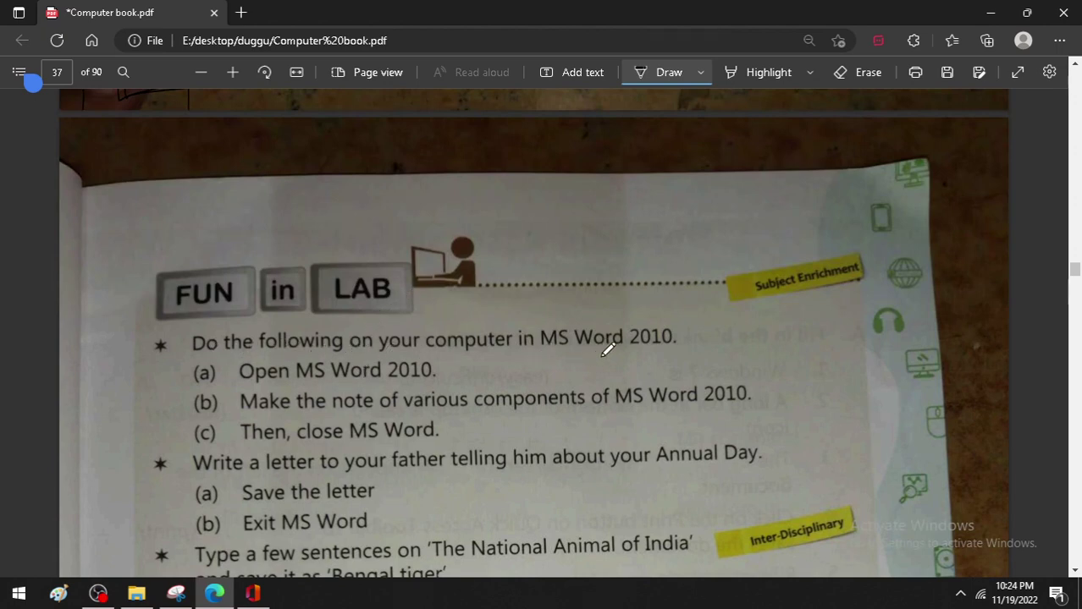
drag(154, 352, 206, 342)
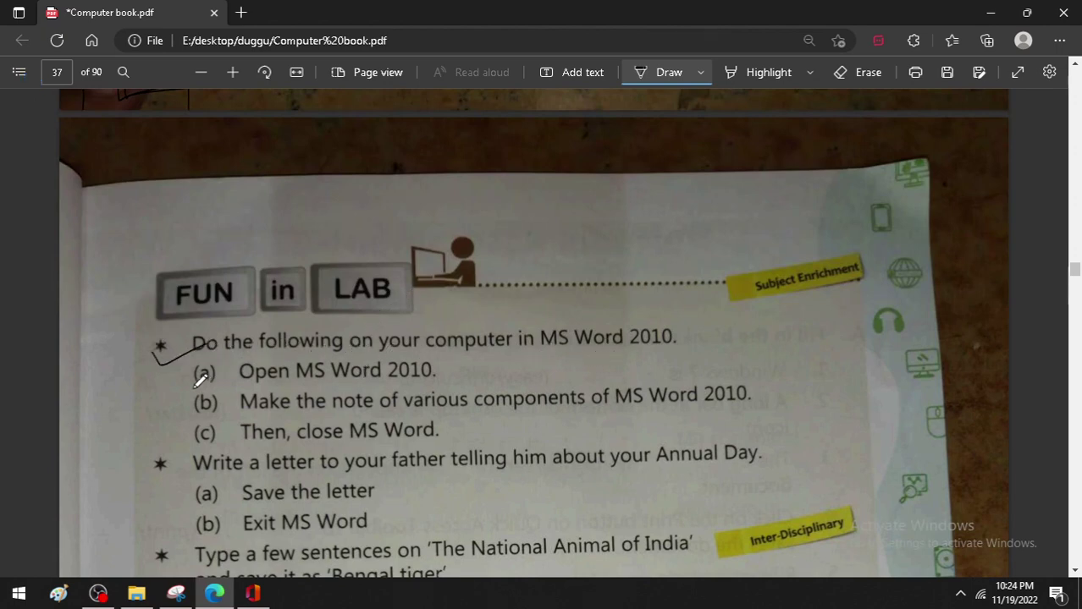
drag(174, 386, 243, 364)
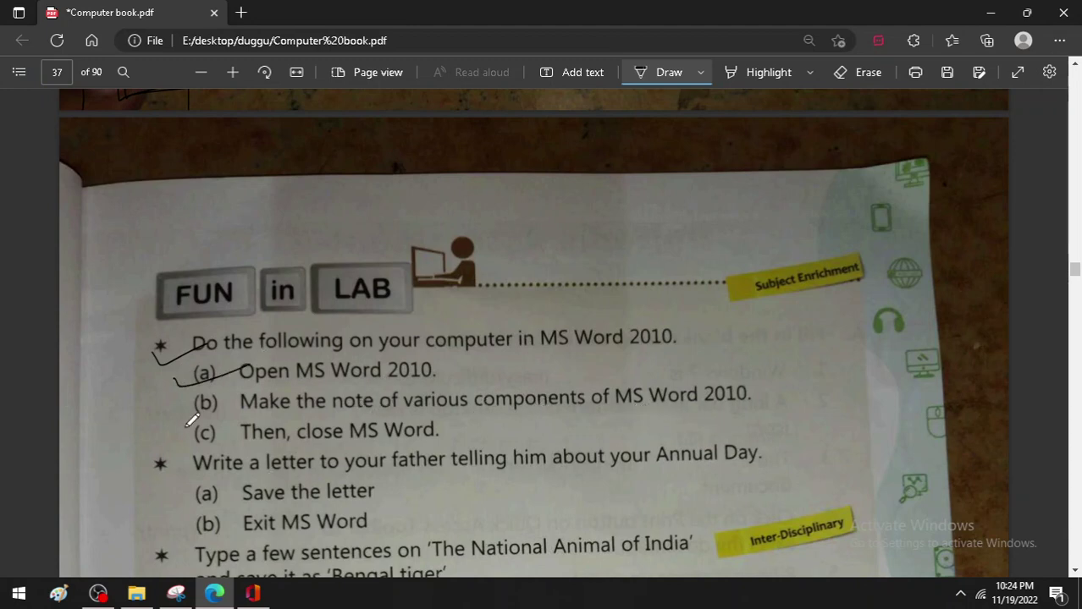
mouse_move(192, 421)
mouse_down()
mouse_move(201, 432)
mouse_move(235, 414)
mouse_up()
Tick step (c) and the letter-writing task, then tick and underline 'Save the letter'
scroll(231, 410, down, 1)
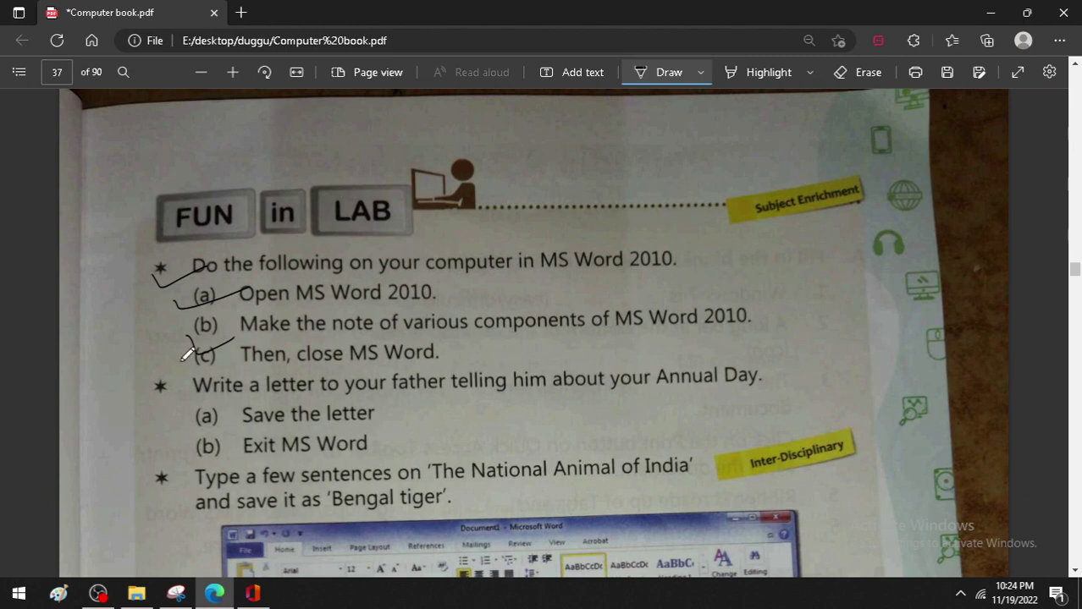
drag(183, 356, 264, 351)
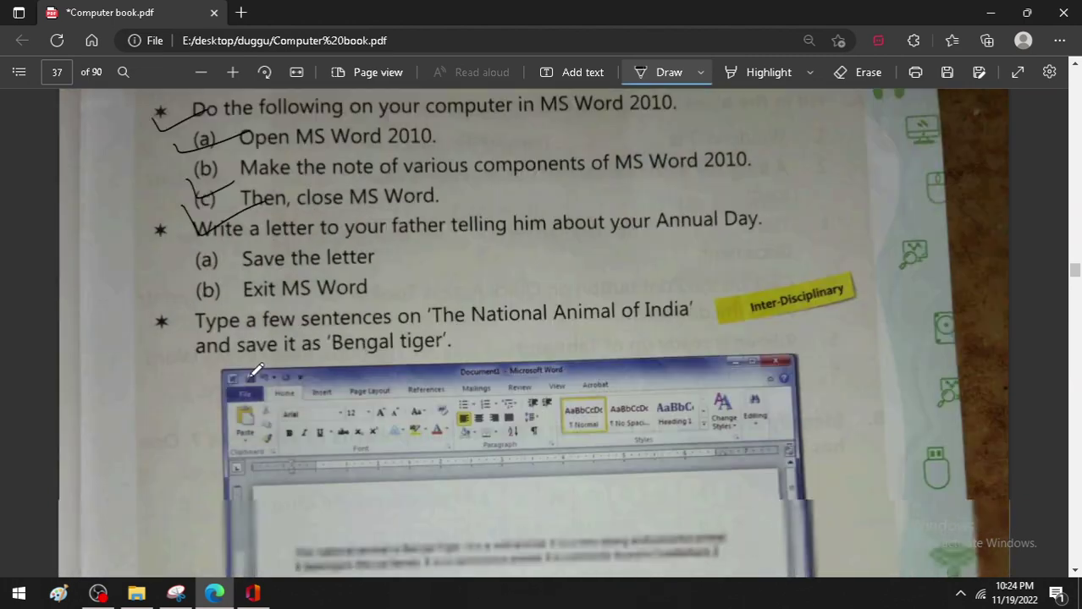
scroll(252, 367, down, 2)
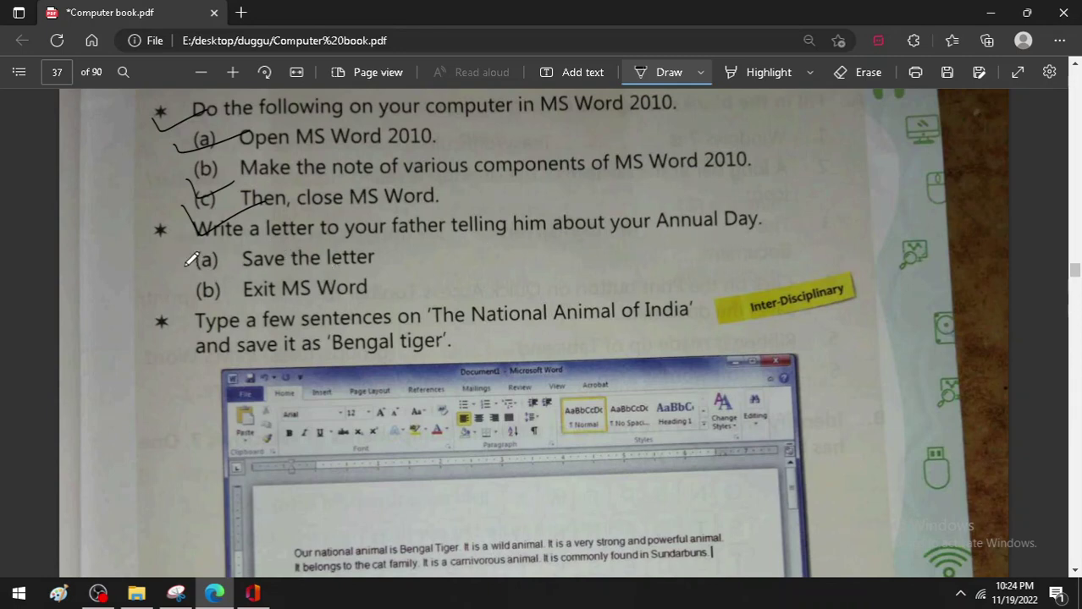
drag(214, 277, 275, 237)
drag(323, 268, 395, 264)
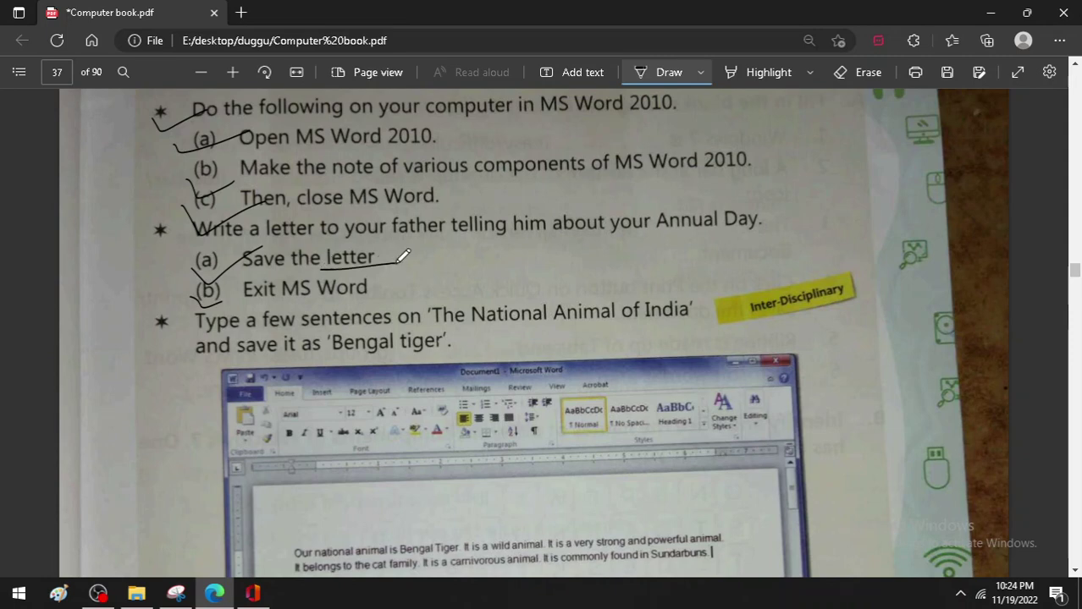
drag(255, 273, 354, 274)
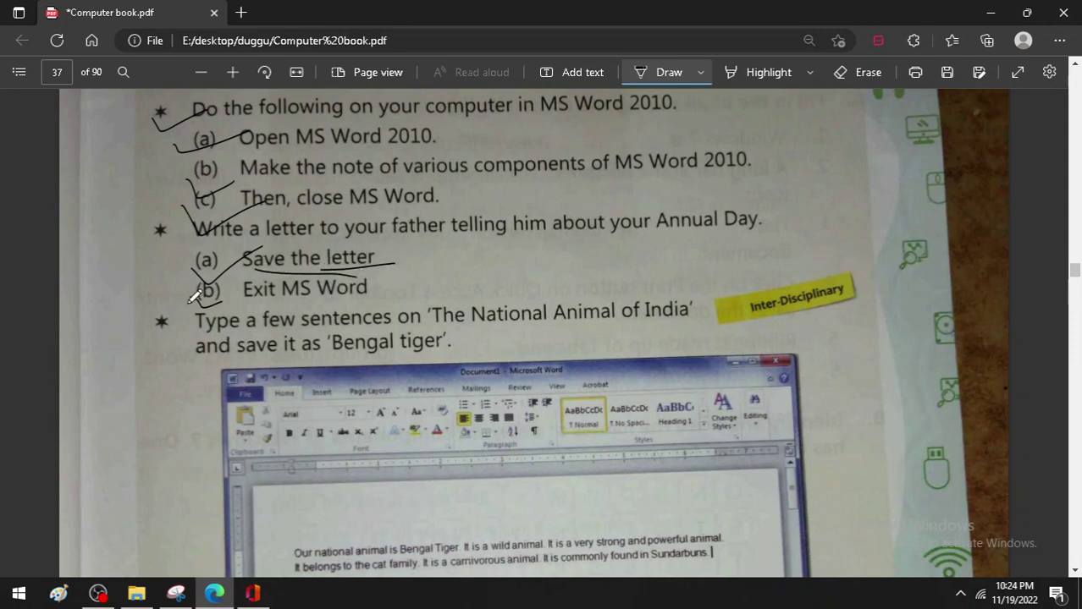
drag(198, 304, 254, 277)
Tick the National Animal of India task and underline its title and 'Bengal tiger'
scroll(244, 307, down, 1)
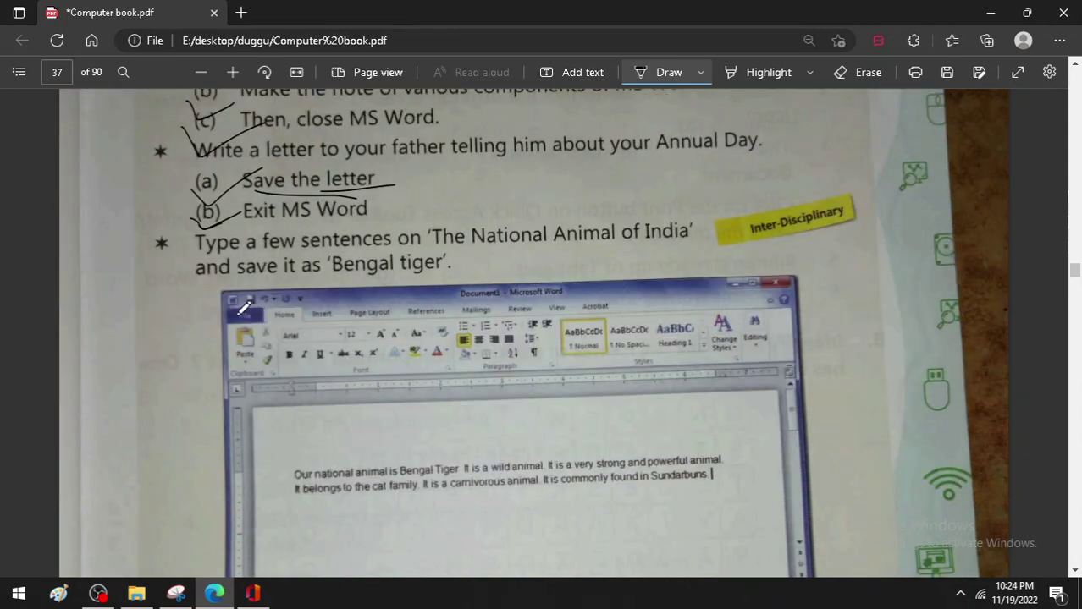
drag(155, 262, 212, 232)
drag(584, 250, 704, 242)
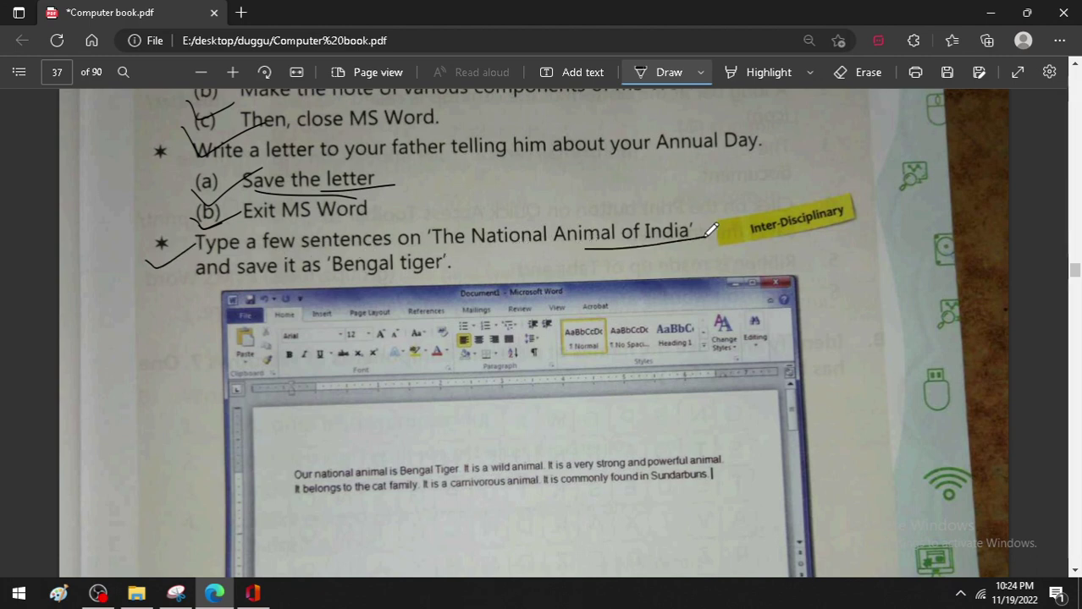
drag(483, 252, 642, 247)
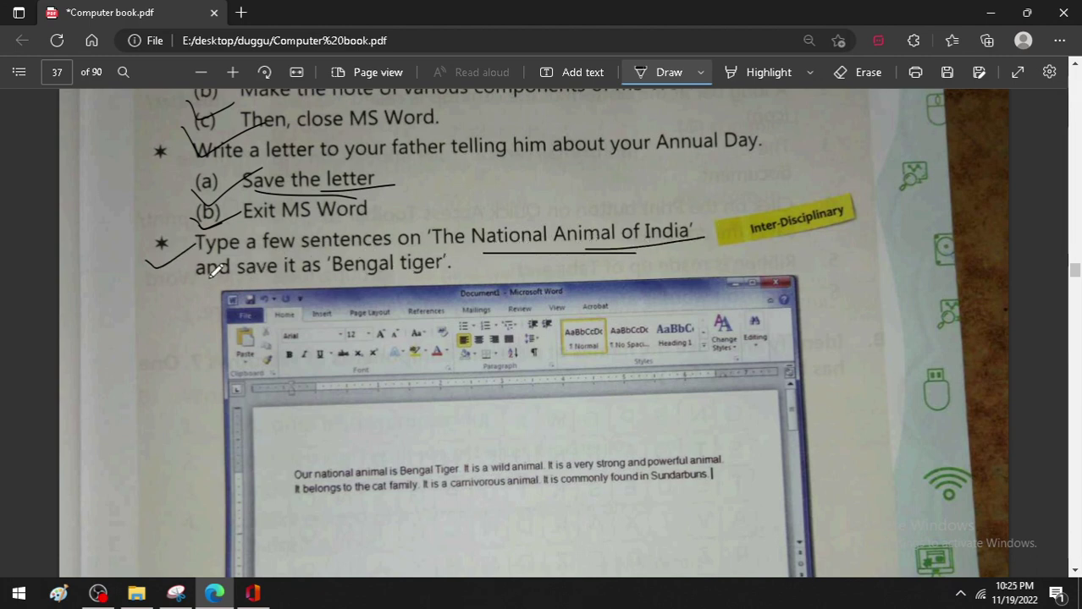
drag(187, 278, 478, 286)
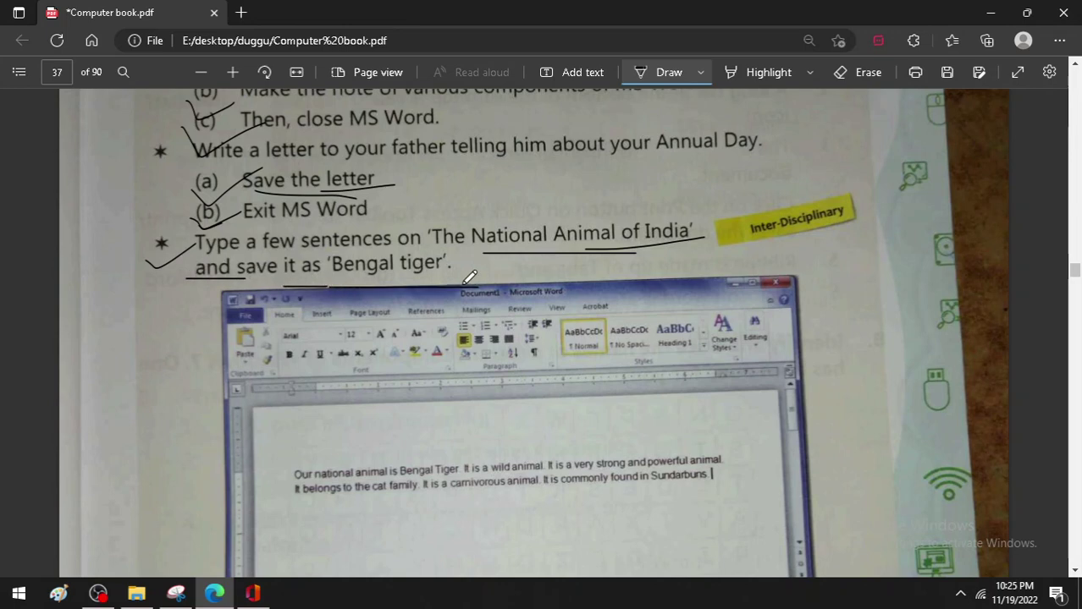
Mark the FUN in LAB heading as done with a large tick, then move down to Teacher's Corner
scroll(461, 302, down, 2)
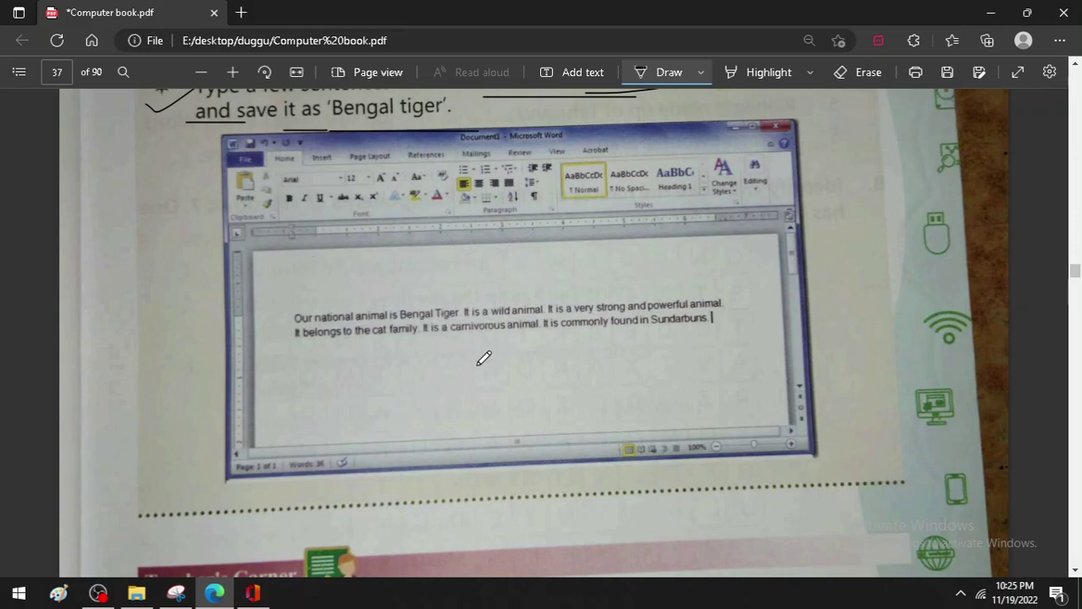
scroll(448, 405, down, 5)
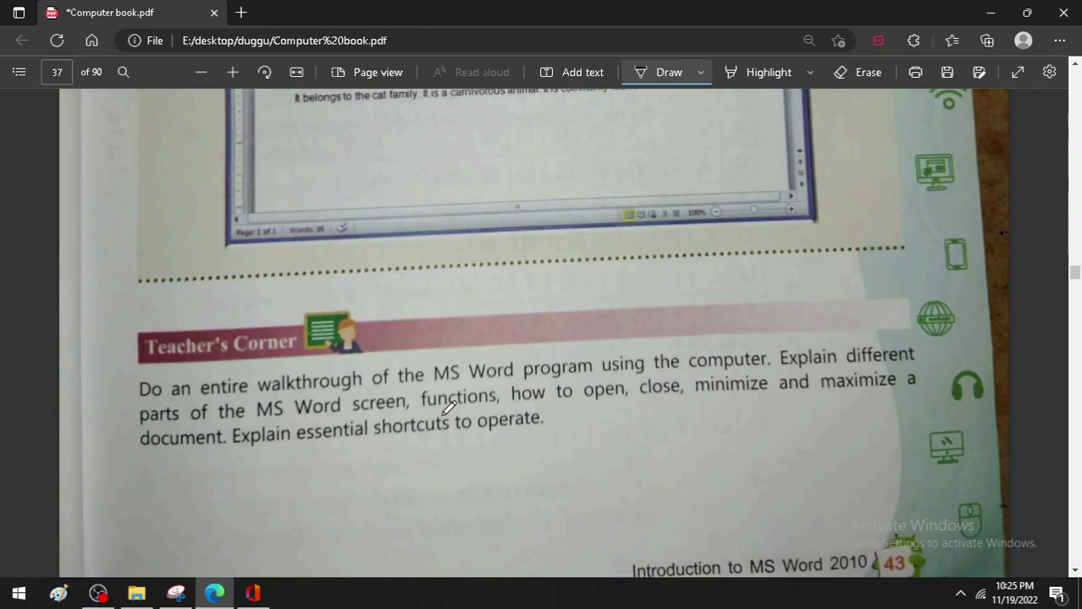
scroll(448, 408, up, 4)
scroll(448, 407, up, 3)
scroll(437, 411, up, 3)
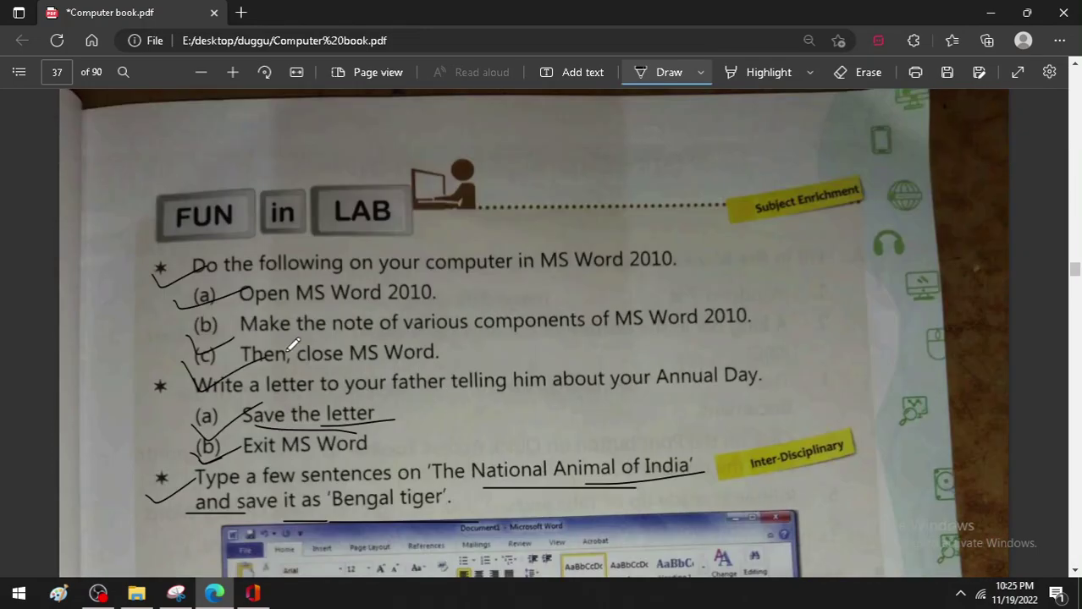
drag(157, 220, 320, 149)
drag(185, 218, 350, 137)
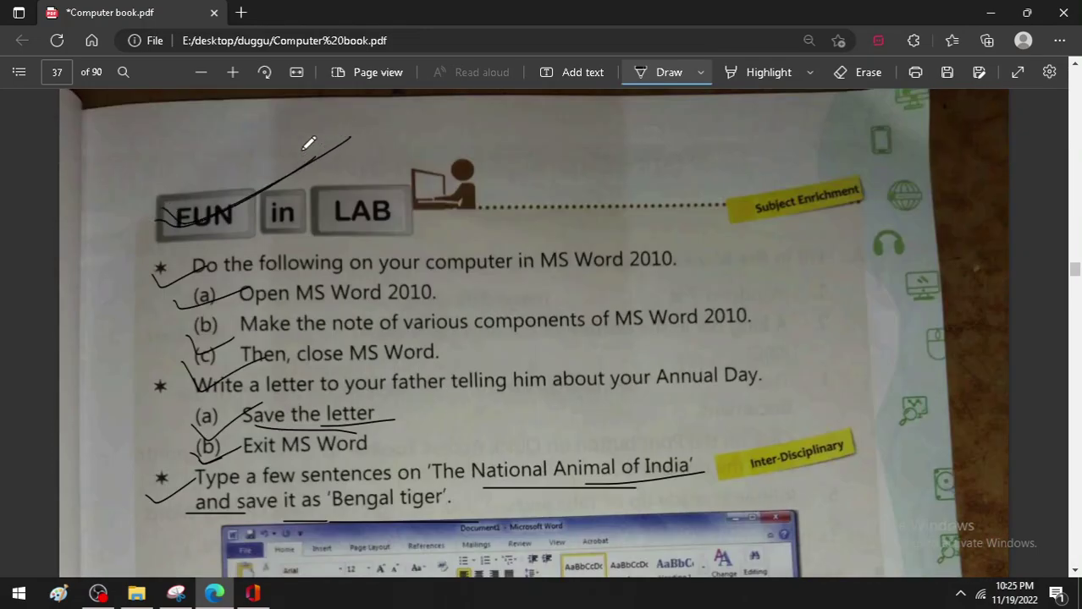
scroll(321, 186, down, 4)
scroll(339, 220, down, 4)
scroll(349, 239, down, 4)
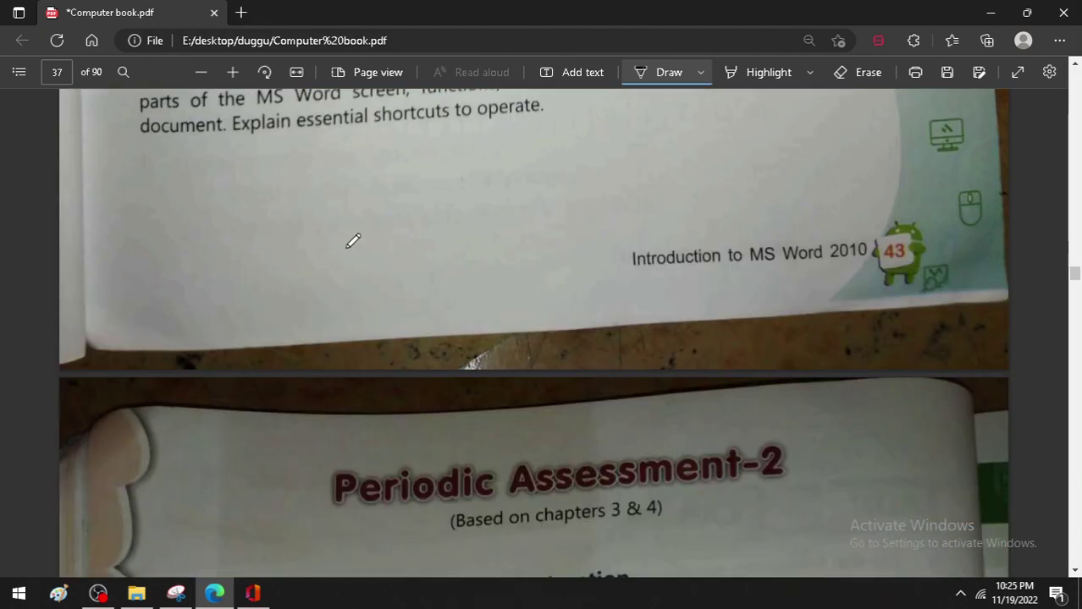
scroll(353, 240, up, 3)
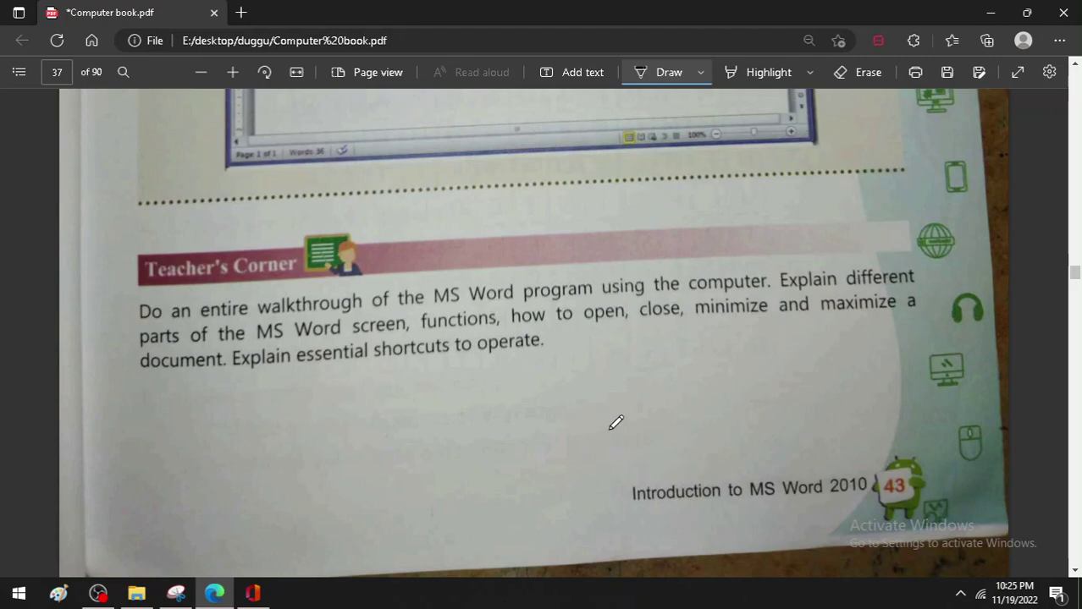
Tick the Periodic Assessment-2 heading and underline 'Based on chapters 3 & 4'
scroll(615, 423, down, 4)
scroll(614, 415, down, 3)
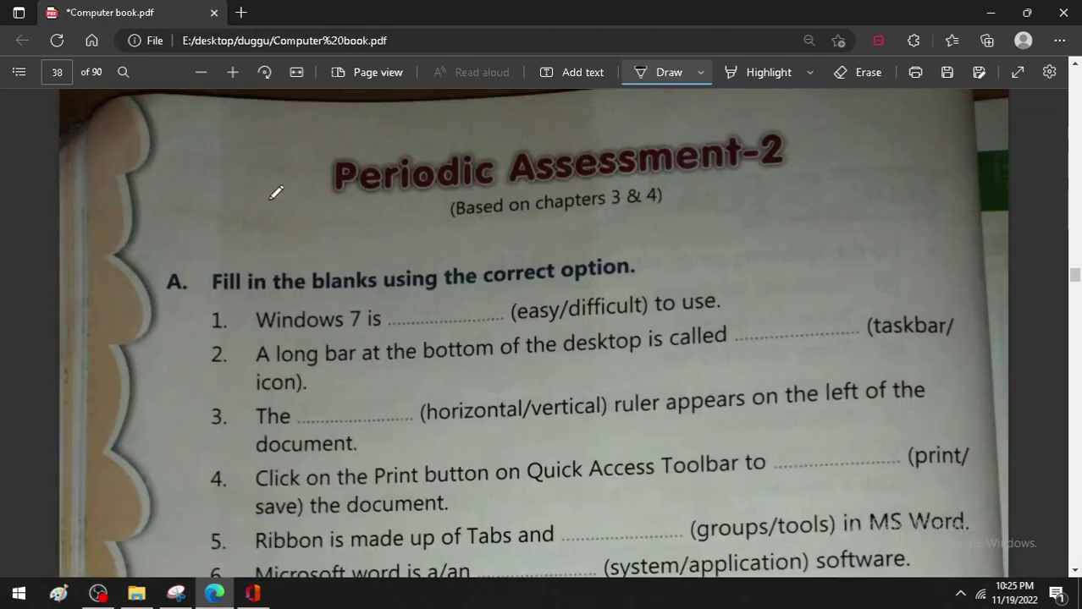
drag(309, 208, 490, 137)
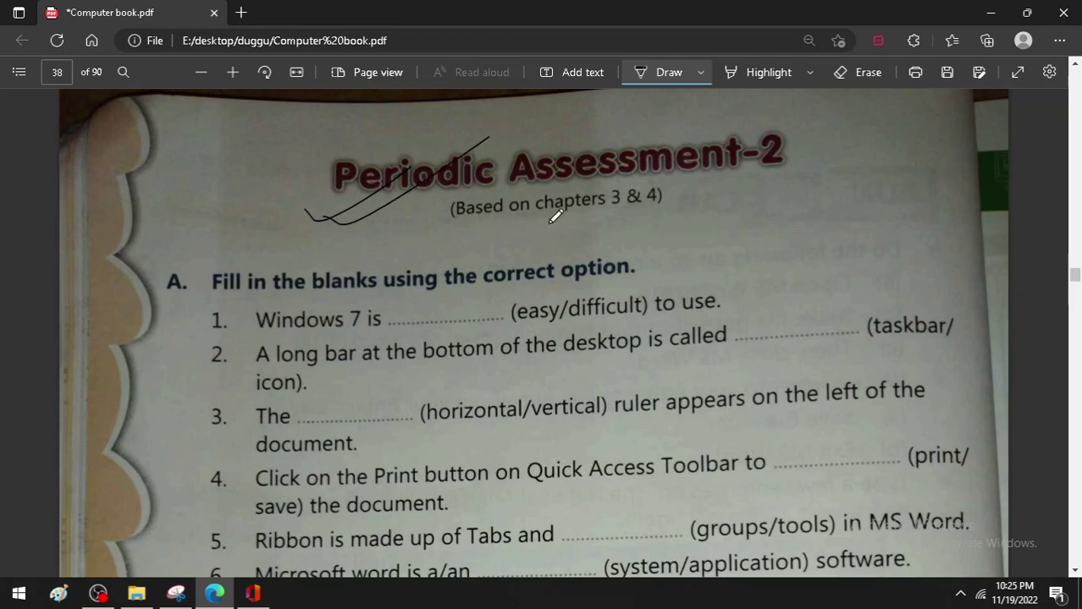
drag(592, 213, 671, 214)
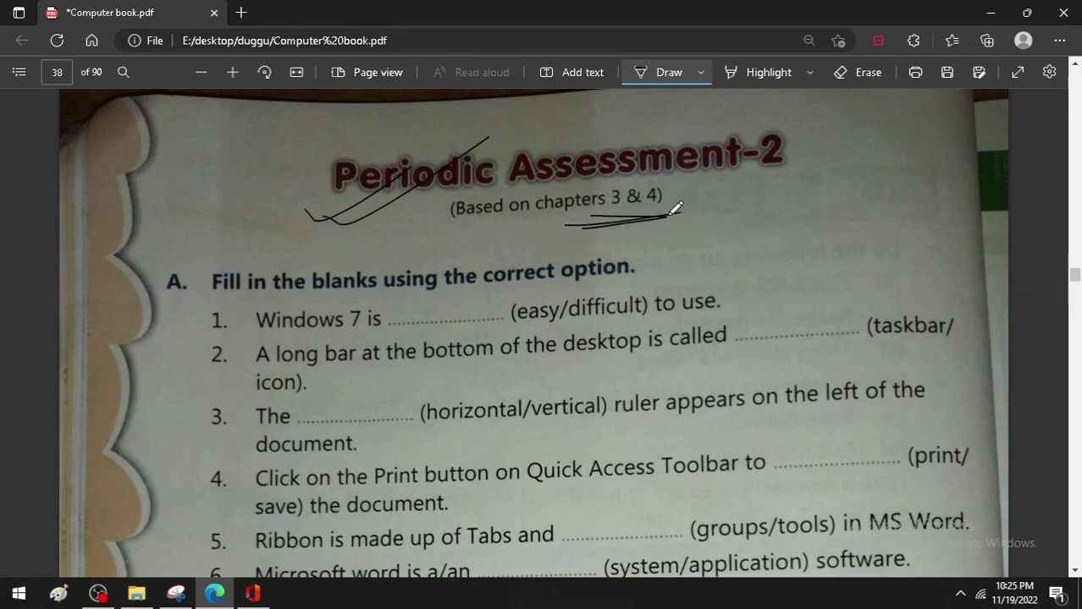
Scroll down to Test Sheet-1 and tick beside '(Based on chapters 1 to 4)'
scroll(671, 198, down, 3)
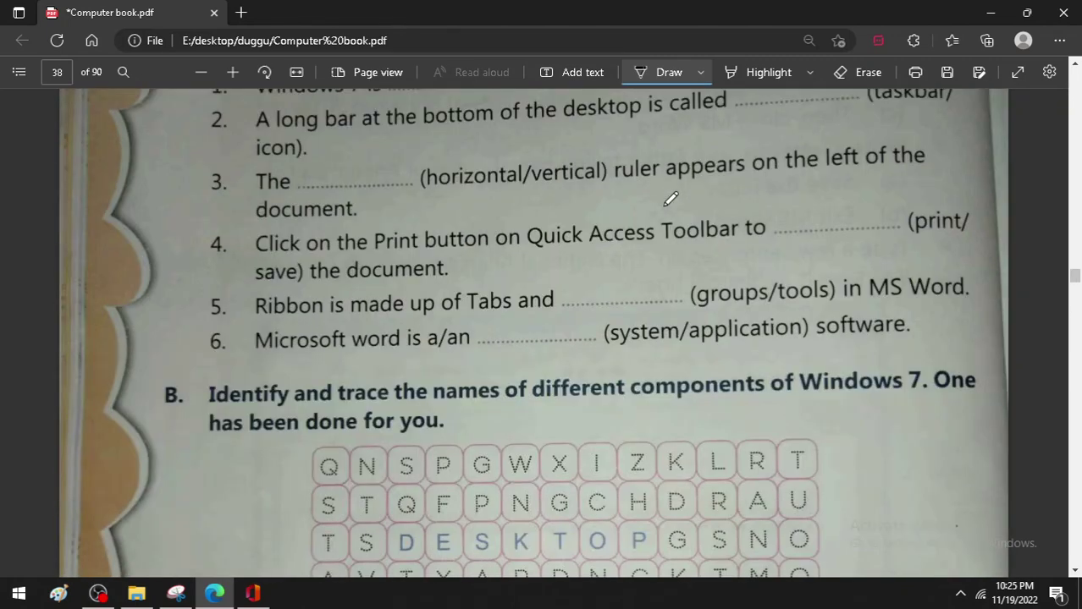
scroll(671, 199, down, 2)
scroll(670, 199, down, 3)
scroll(667, 203, down, 4)
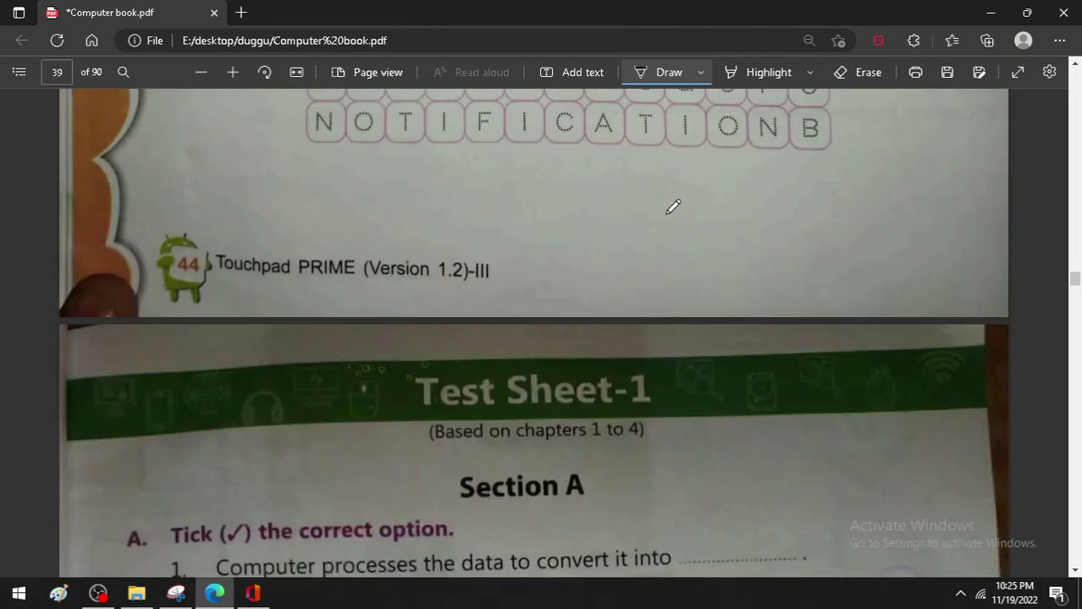
scroll(668, 205, down, 3)
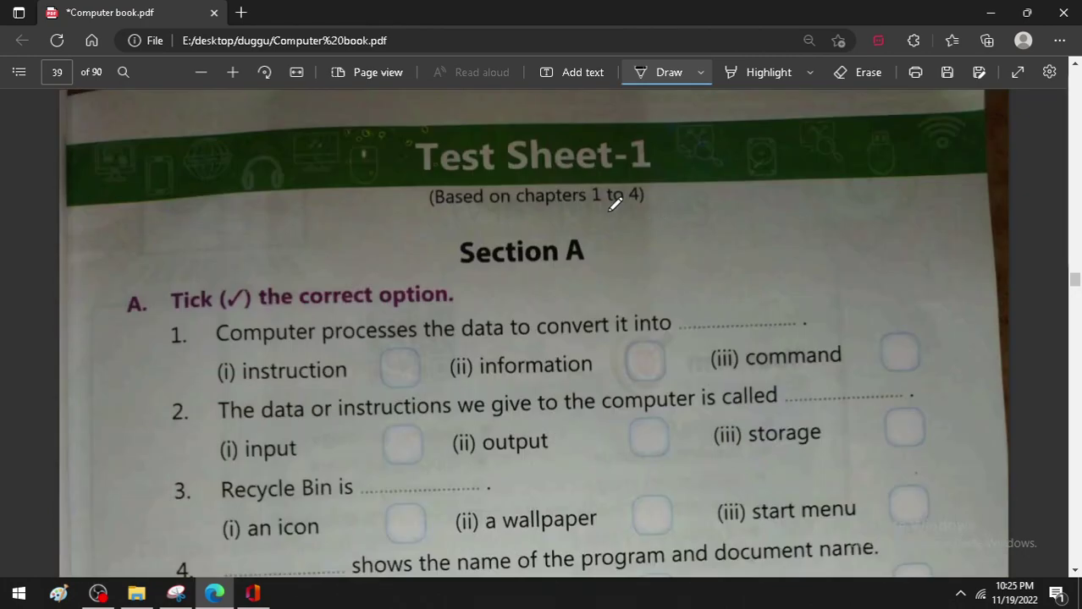
drag(643, 212, 691, 194)
Lengthen and retrace the Test Sheet-1 tick to make it bold
scroll(689, 204, down, 2)
scroll(690, 204, down, 6)
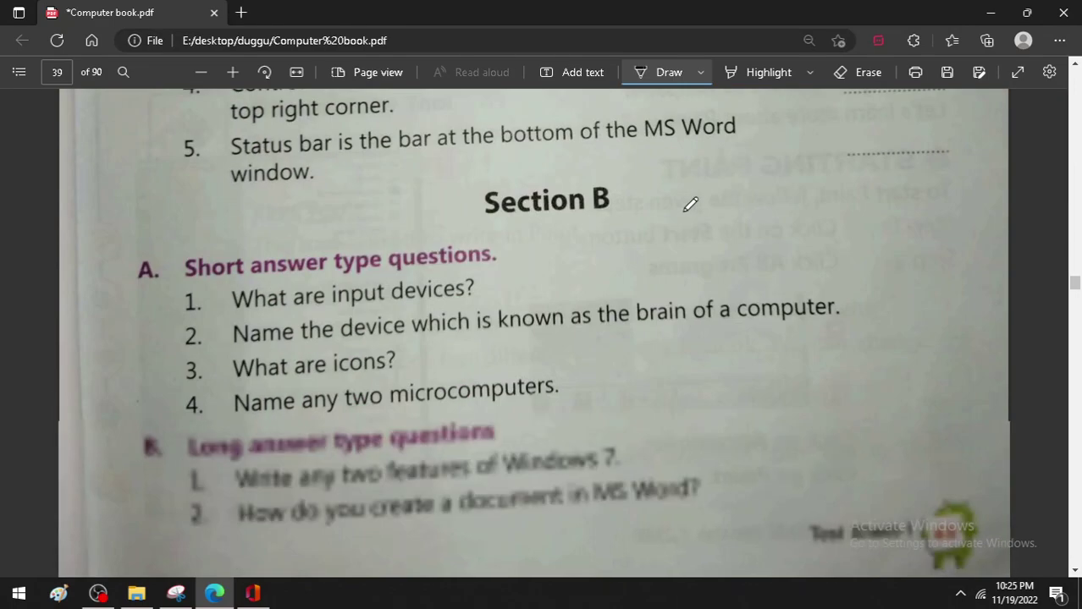
scroll(690, 204, down, 4)
scroll(690, 206, down, 4)
scroll(691, 209, up, 3)
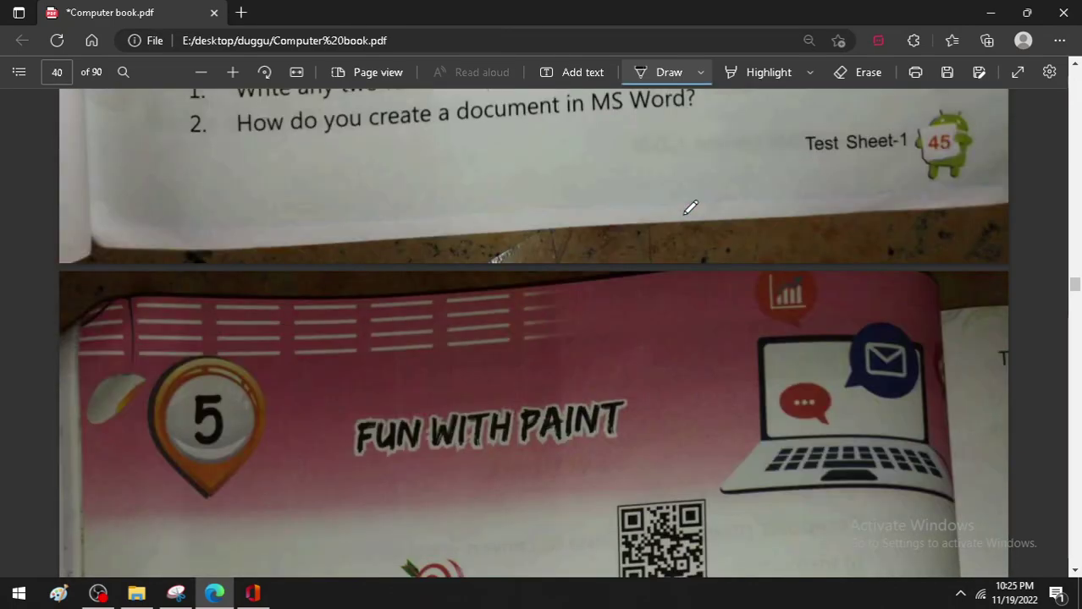
scroll(691, 208, up, 3)
scroll(691, 208, up, 4)
scroll(690, 207, up, 3)
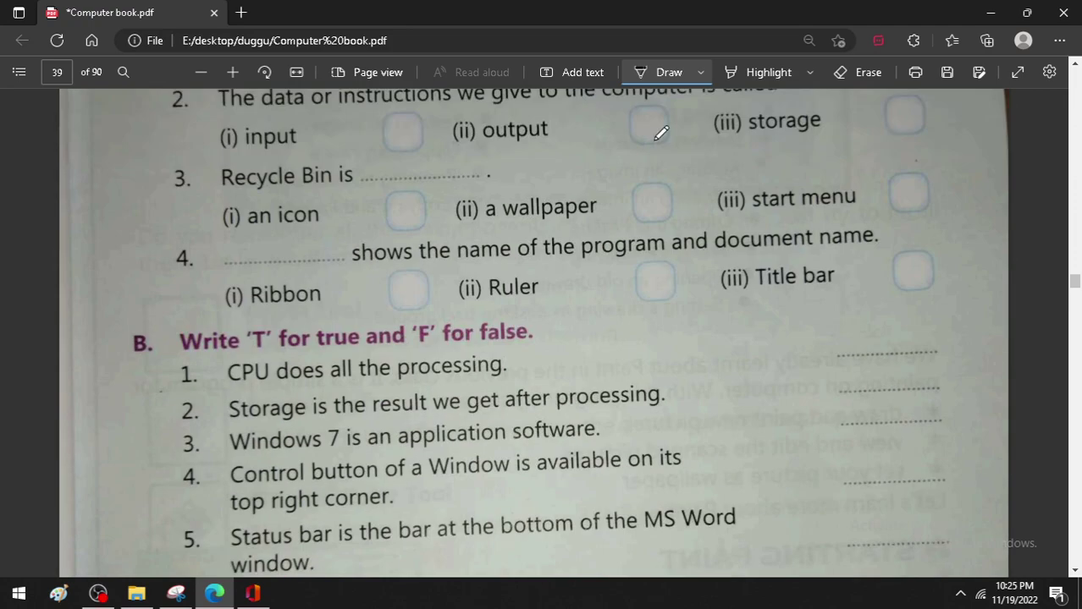
scroll(635, 195, up, 1)
scroll(596, 232, up, 3)
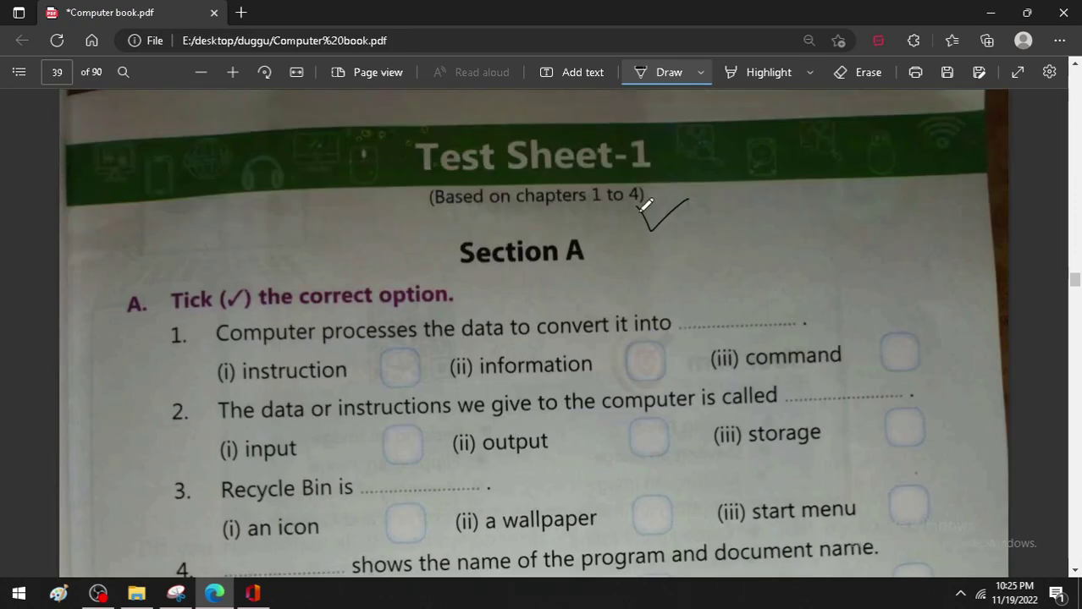
drag(647, 222, 699, 195)
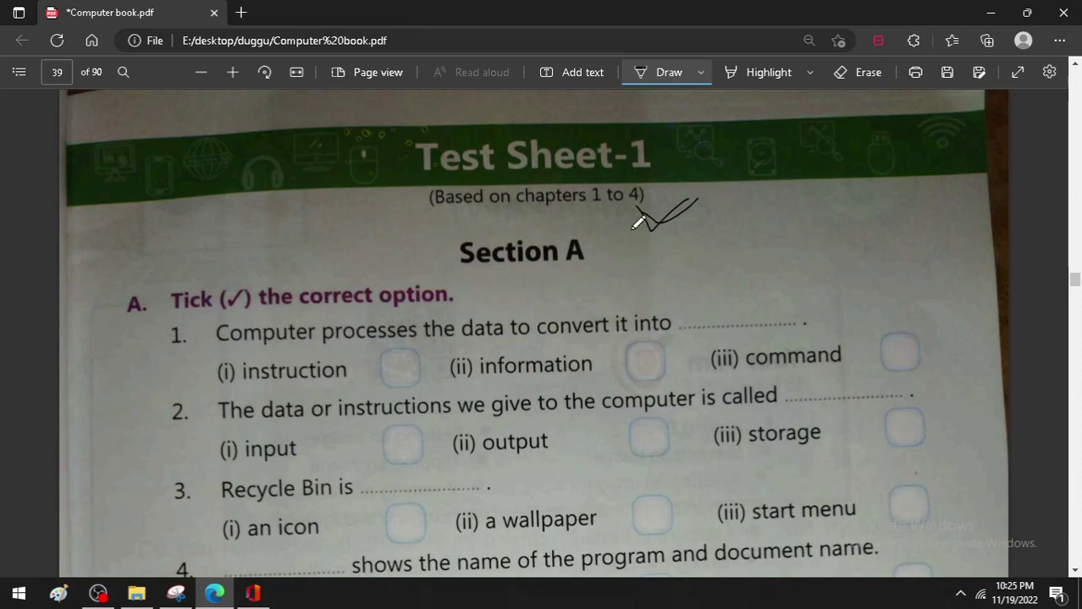
mouse_move(633, 227)
mouse_down()
mouse_move(648, 237)
mouse_move(689, 204)
mouse_up()
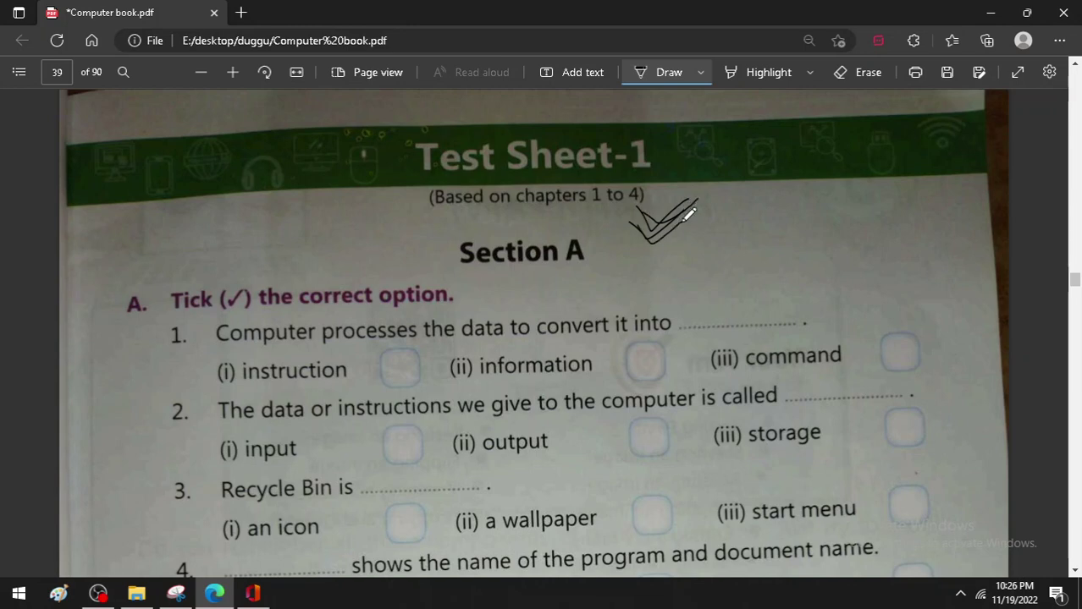
Scroll past Test Sheet-1 to the opening page of chapter 5, Fun With Paint
scroll(690, 213, down, 3)
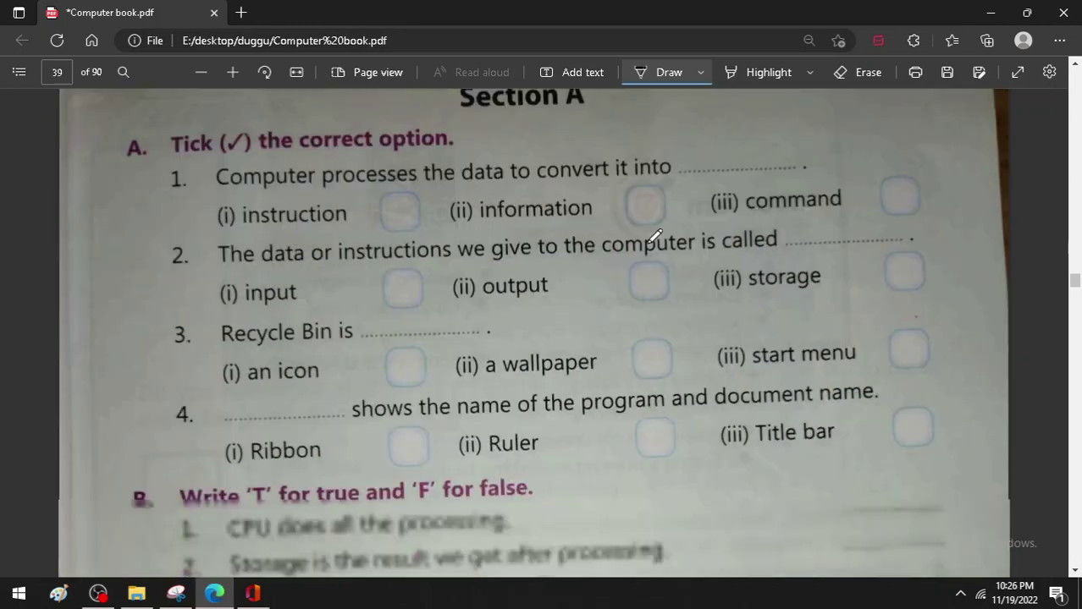
scroll(593, 167, down, 5)
scroll(542, 309, down, 5)
scroll(496, 326, up, 4)
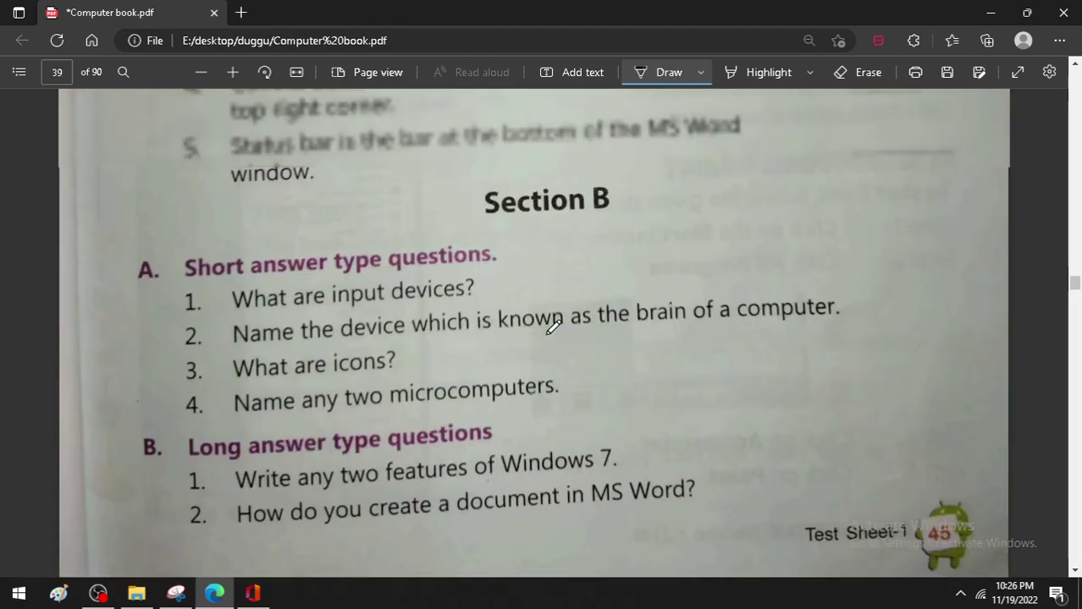
scroll(545, 326, up, 4)
scroll(553, 327, up, 3)
scroll(556, 328, down, 4)
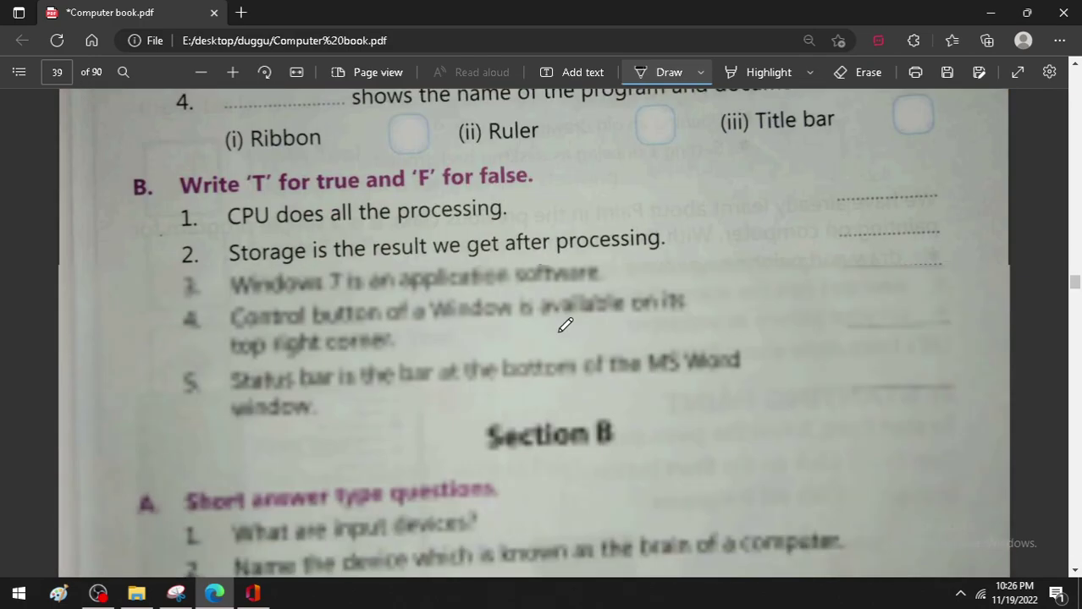
scroll(559, 320, down, 3)
scroll(560, 318, down, 2)
scroll(564, 317, down, 3)
scroll(563, 316, up, 3)
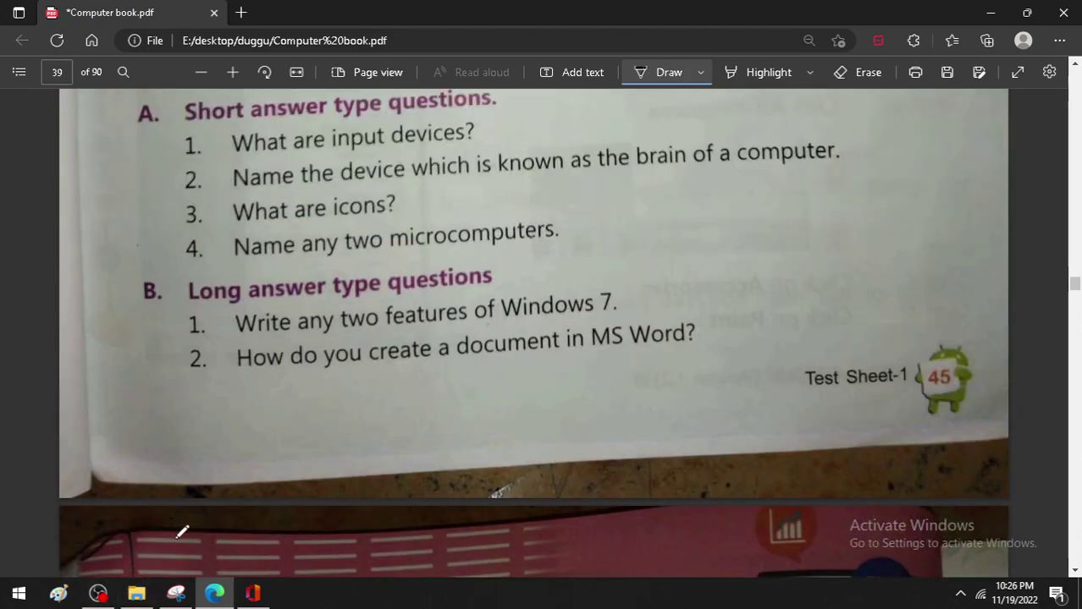
scroll(506, 369, up, 3)
scroll(506, 369, down, 4)
Draw an ink box around the FUN WITH PAINT chapter title
scroll(516, 367, down, 3)
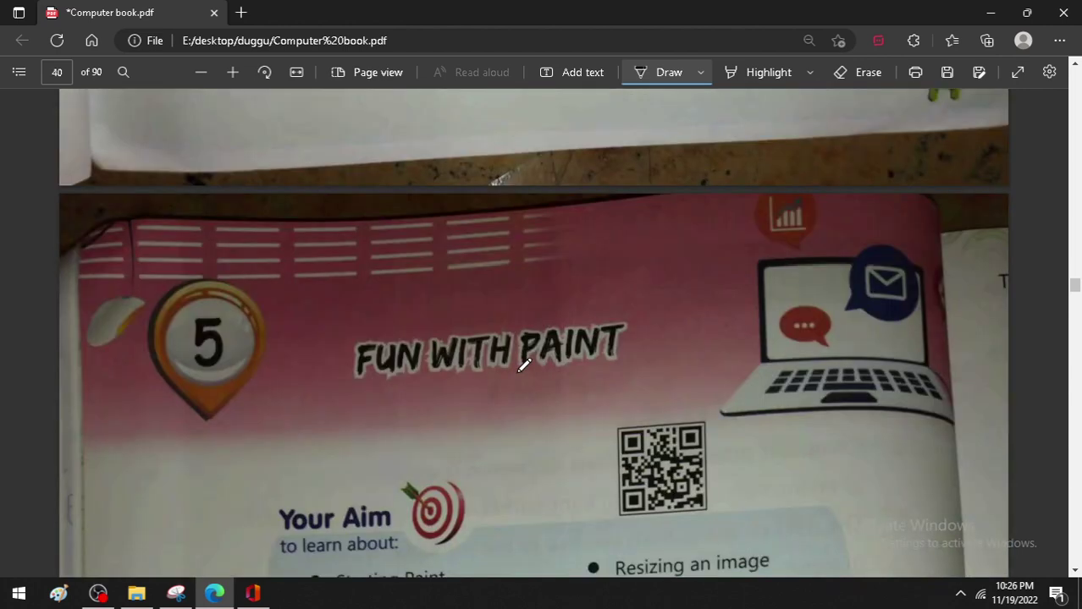
mouse_move(435, 308)
mouse_down()
mouse_move(402, 283)
mouse_move(345, 286)
mouse_move(480, 374)
mouse_move(654, 309)
mouse_move(413, 305)
mouse_up()
scroll(458, 448, down, 3)
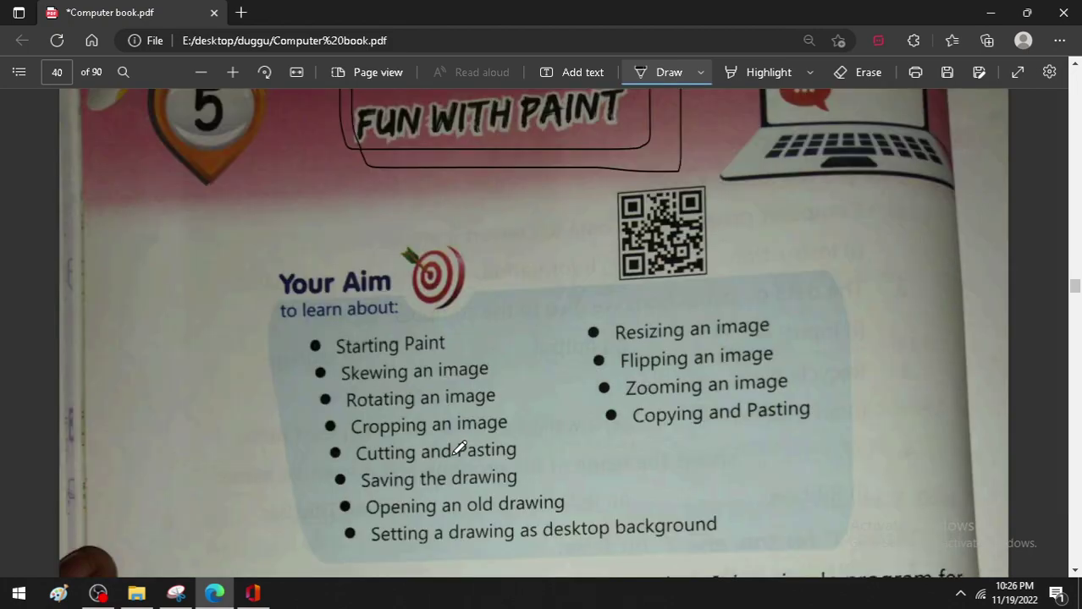
Skim pages 40–50 down to the One Touch Learn exercises on page 50
scroll(458, 448, down, 2)
scroll(458, 448, down, 2)
scroll(458, 448, down, 2)
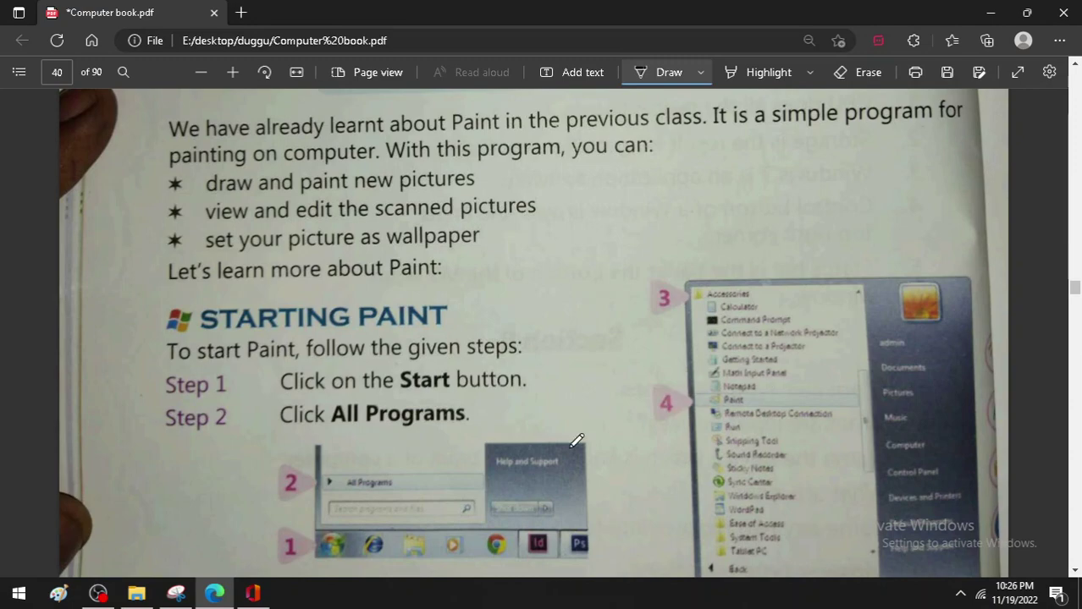
scroll(314, 453, down, 5)
scroll(313, 453, down, 3)
scroll(314, 453, down, 3)
scroll(313, 453, up, 2)
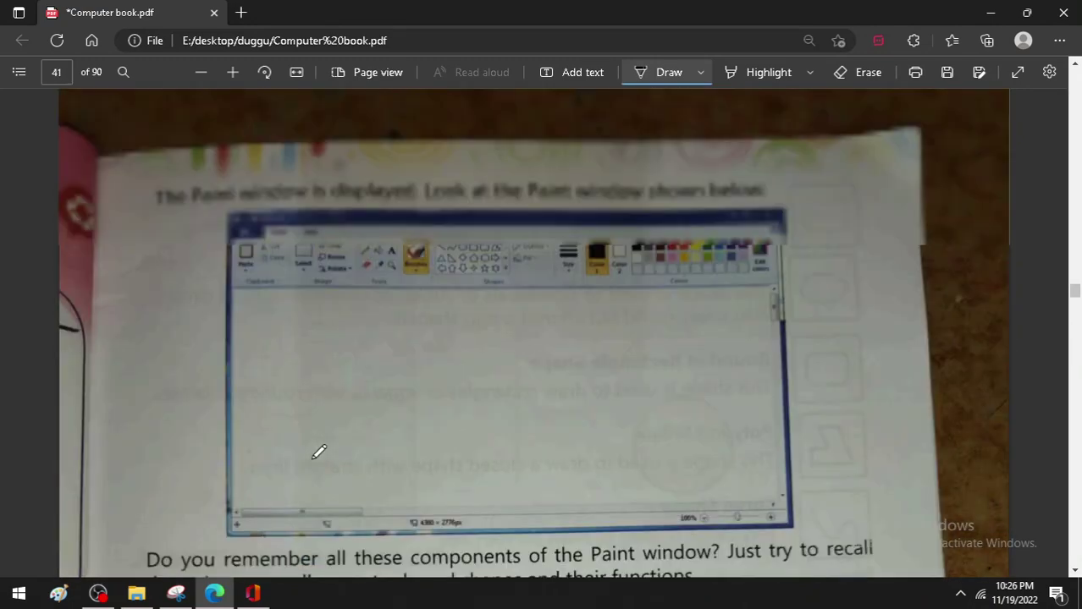
scroll(316, 425, down, 2)
scroll(318, 419, down, 3)
scroll(320, 418, down, 3)
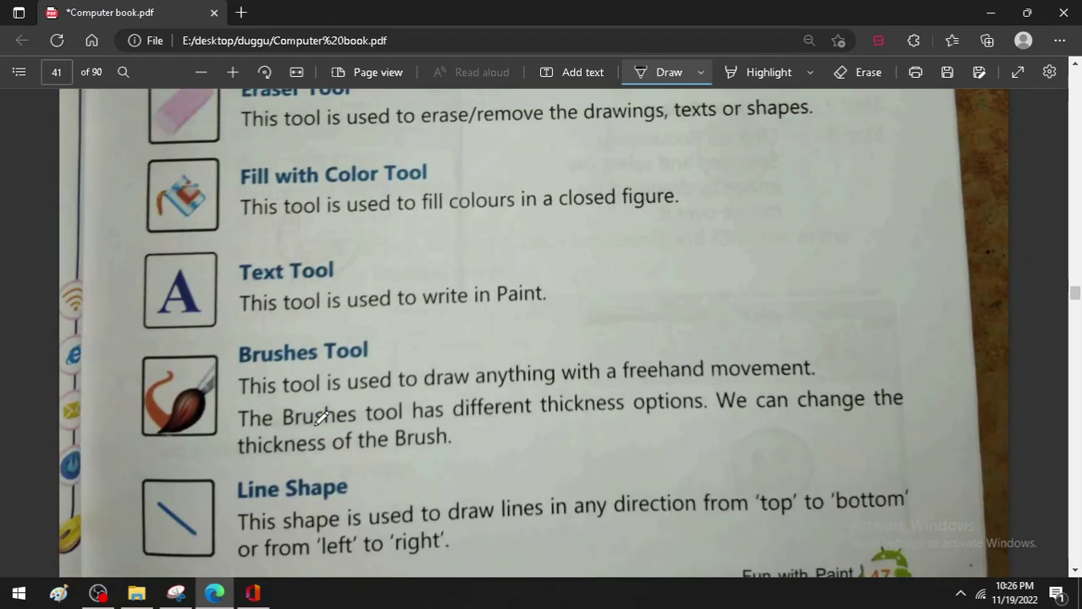
scroll(338, 423, down, 2)
scroll(357, 430, down, 2)
scroll(357, 430, down, 5)
scroll(356, 433, down, 5)
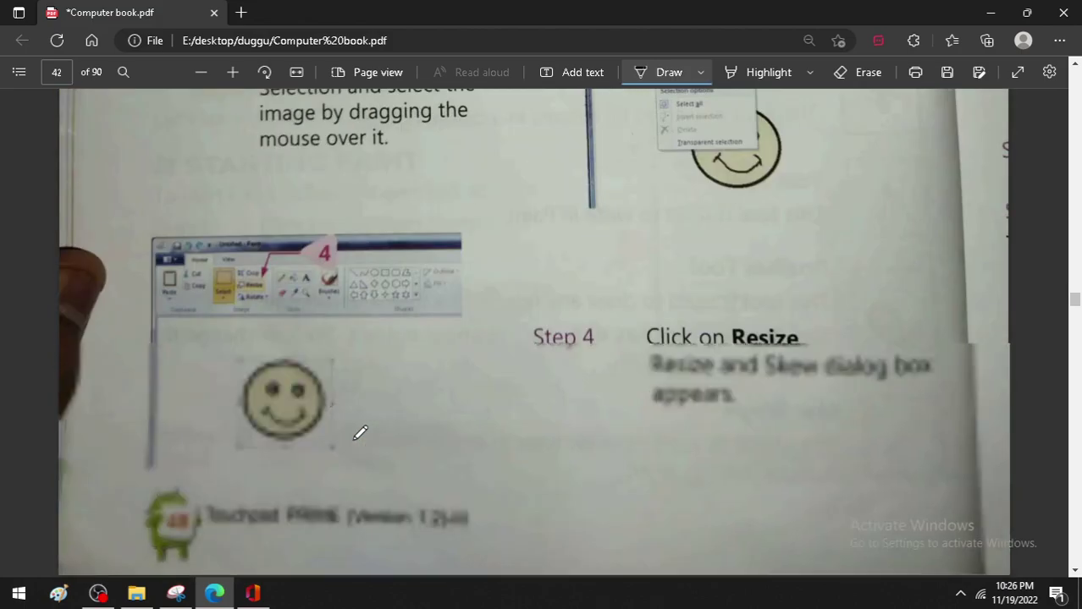
scroll(360, 433, down, 3)
scroll(360, 433, down, 5)
scroll(360, 433, down, 4)
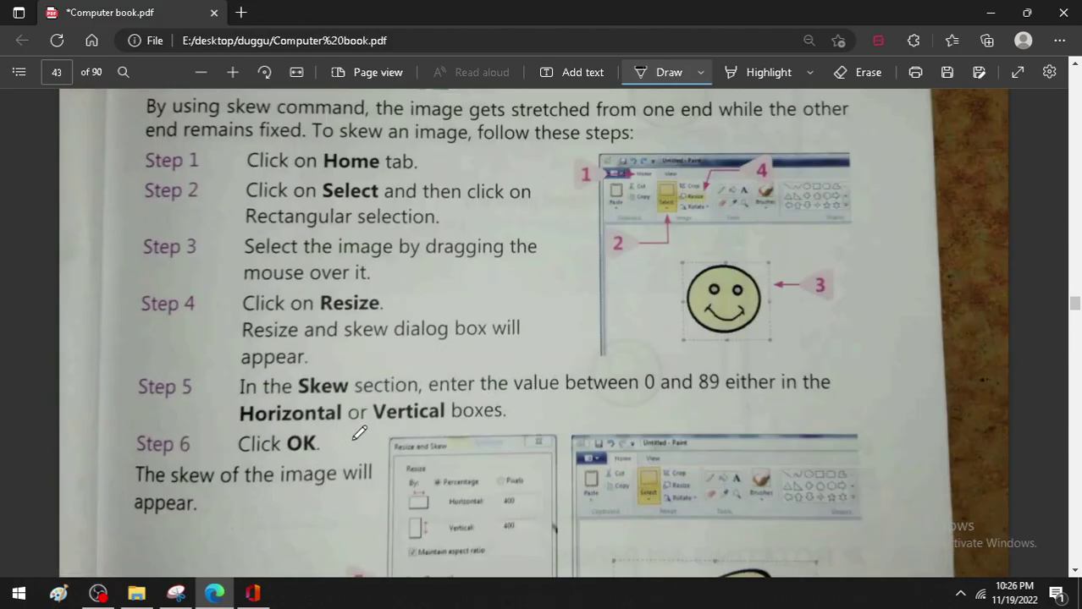
scroll(360, 433, down, 5)
scroll(360, 432, down, 4)
scroll(359, 432, down, 3)
scroll(361, 431, down, 4)
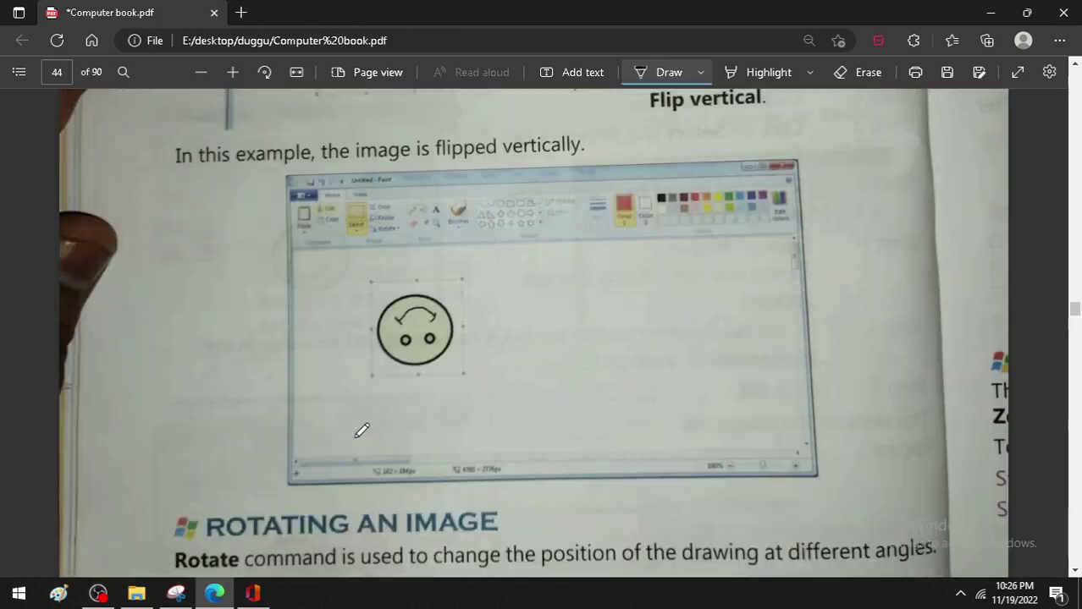
scroll(361, 431, down, 5)
scroll(362, 430, down, 5)
scroll(362, 430, down, 5)
scroll(362, 429, down, 5)
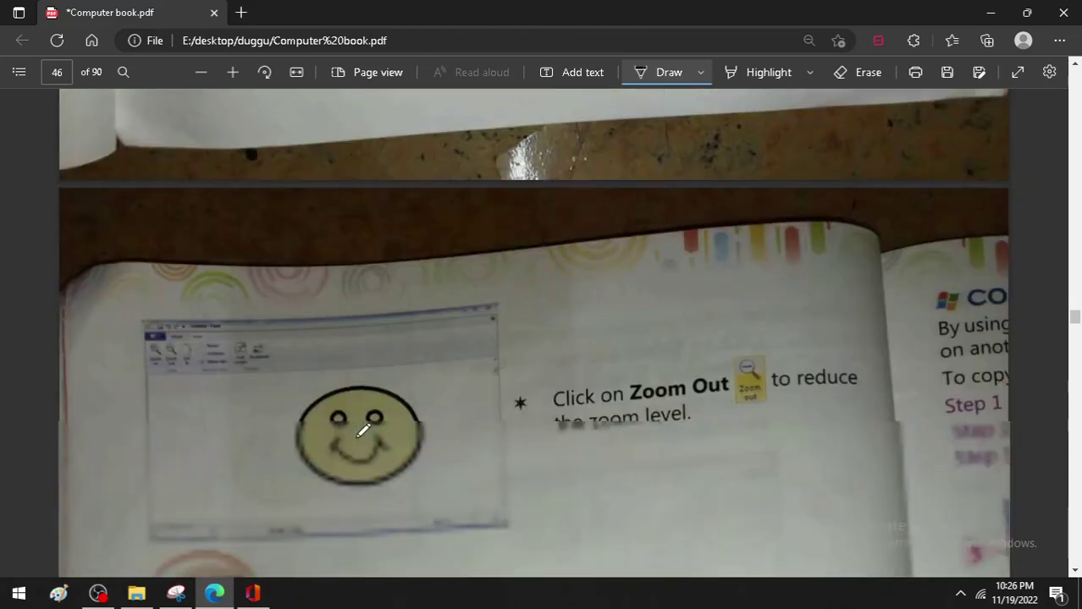
scroll(362, 430, down, 5)
scroll(362, 430, down, 5)
scroll(363, 430, down, 5)
scroll(363, 429, down, 5)
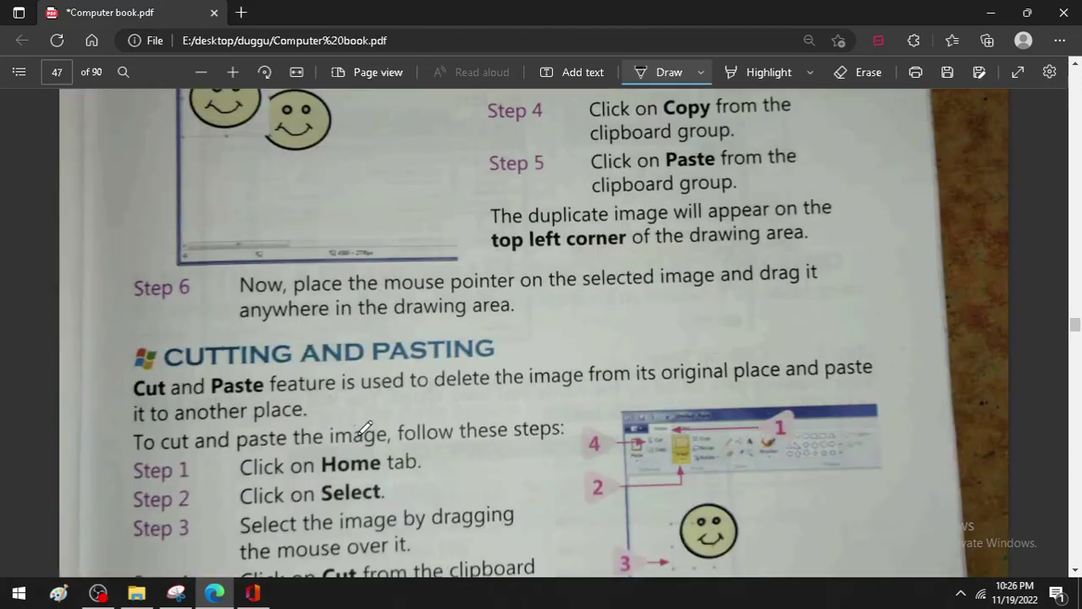
scroll(364, 430, down, 5)
scroll(364, 429, down, 5)
scroll(362, 427, down, 5)
scroll(361, 426, down, 5)
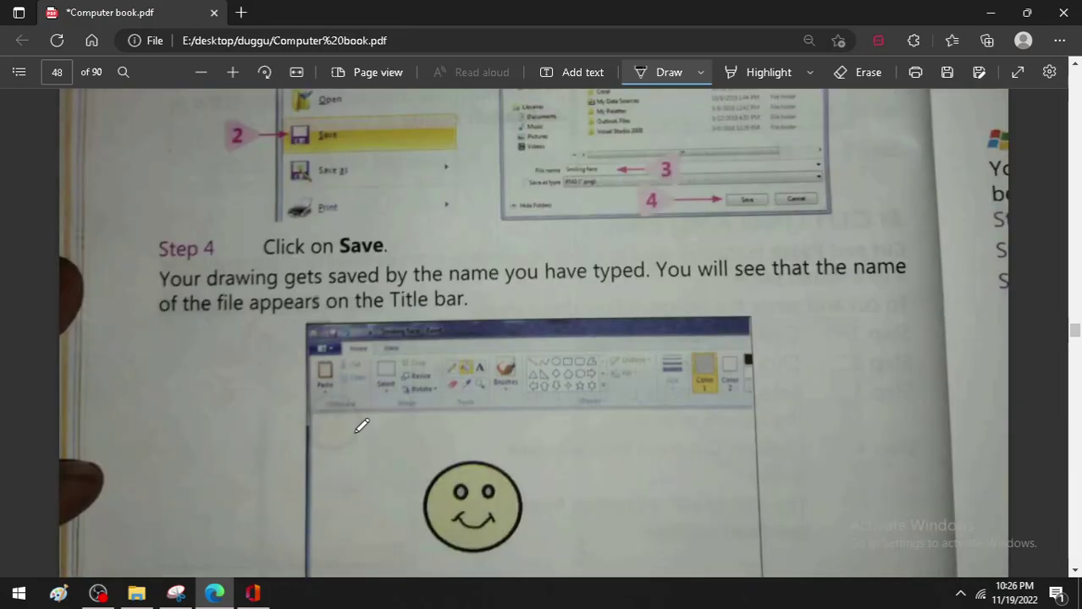
scroll(362, 426, down, 5)
scroll(362, 425, down, 5)
scroll(363, 425, down, 5)
scroll(364, 423, down, 5)
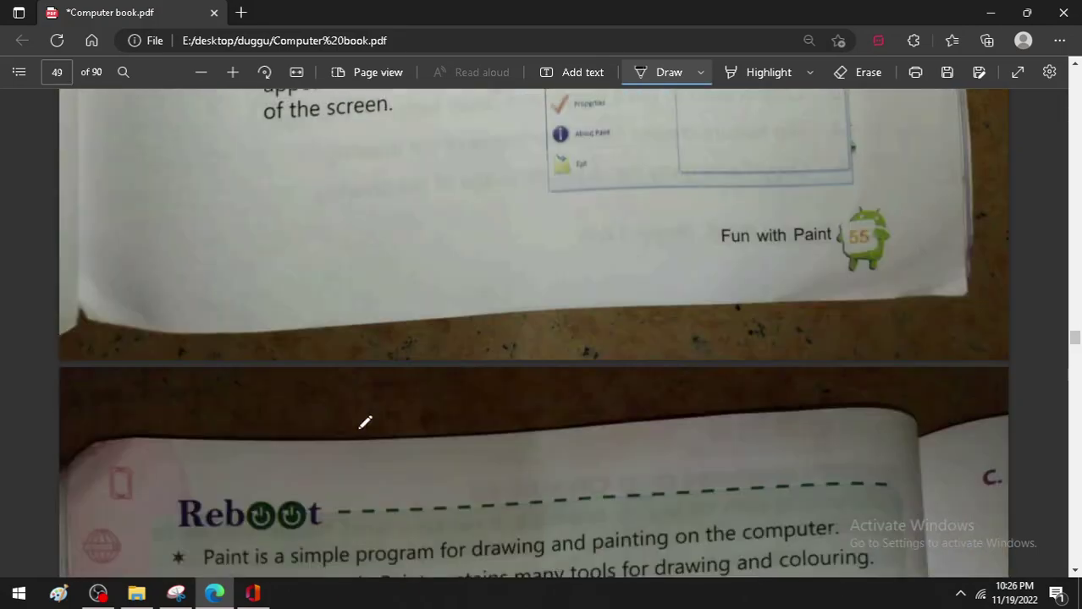
scroll(364, 423, down, 5)
scroll(365, 422, down, 5)
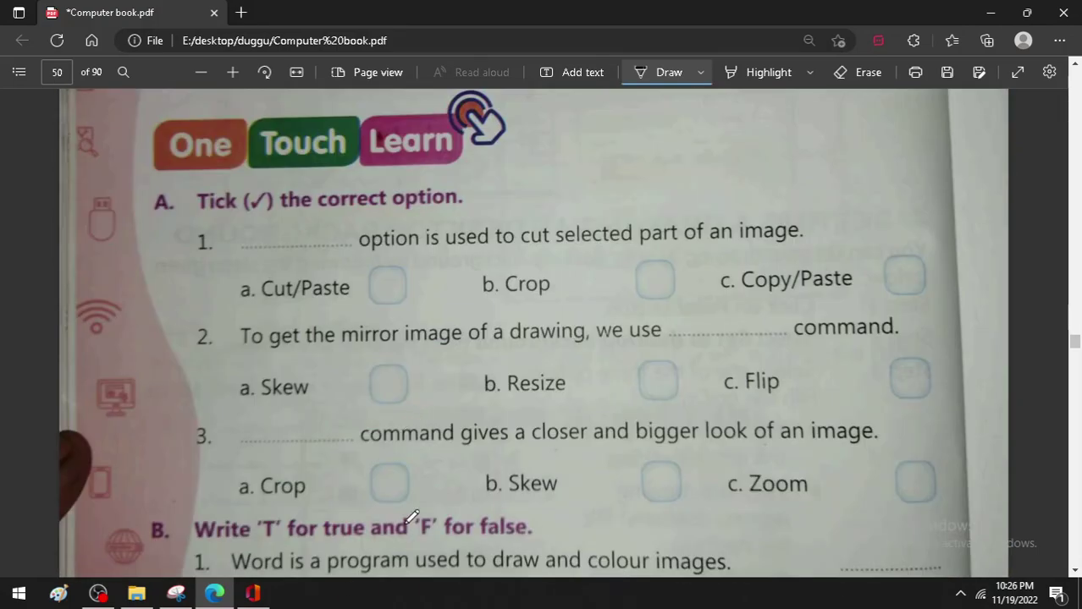